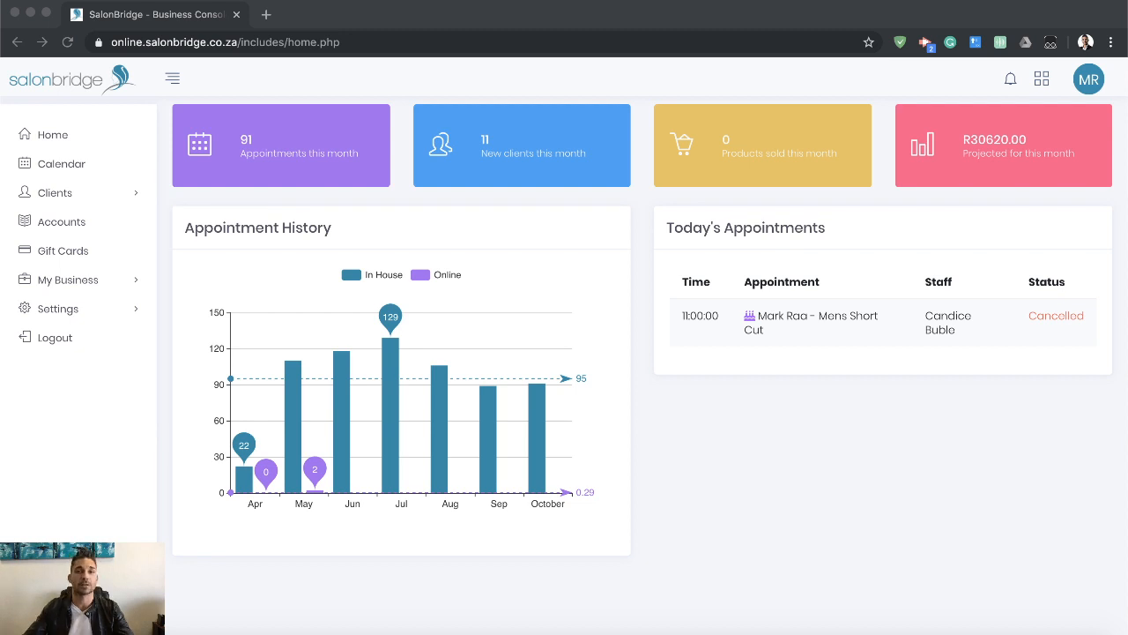
pyautogui.click(744, 528)
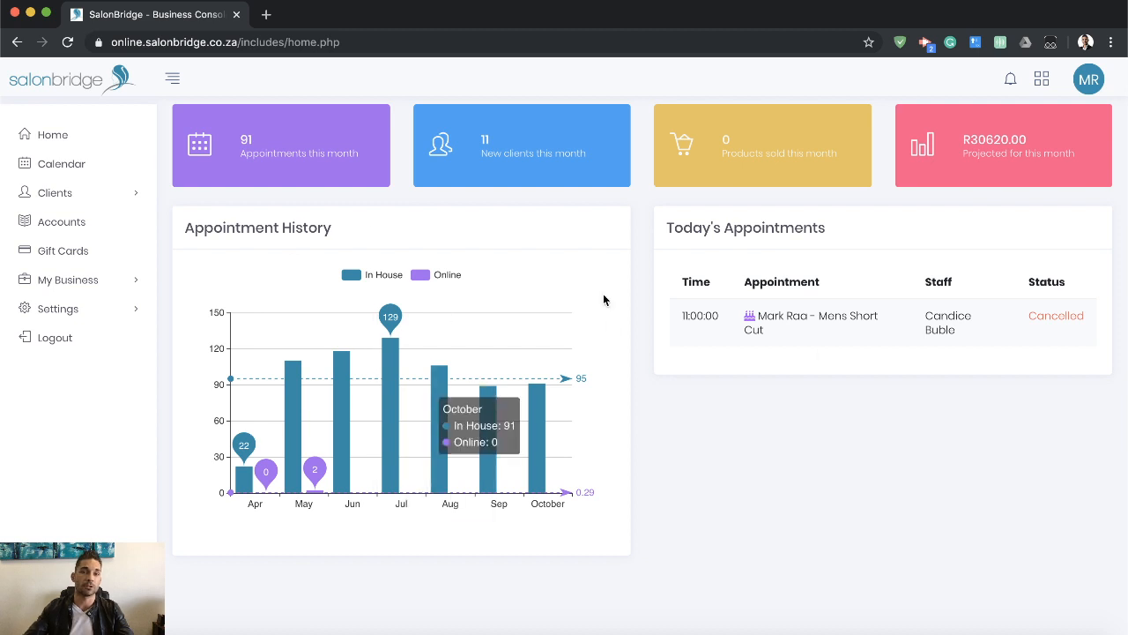
pyautogui.moveTo(489, 359)
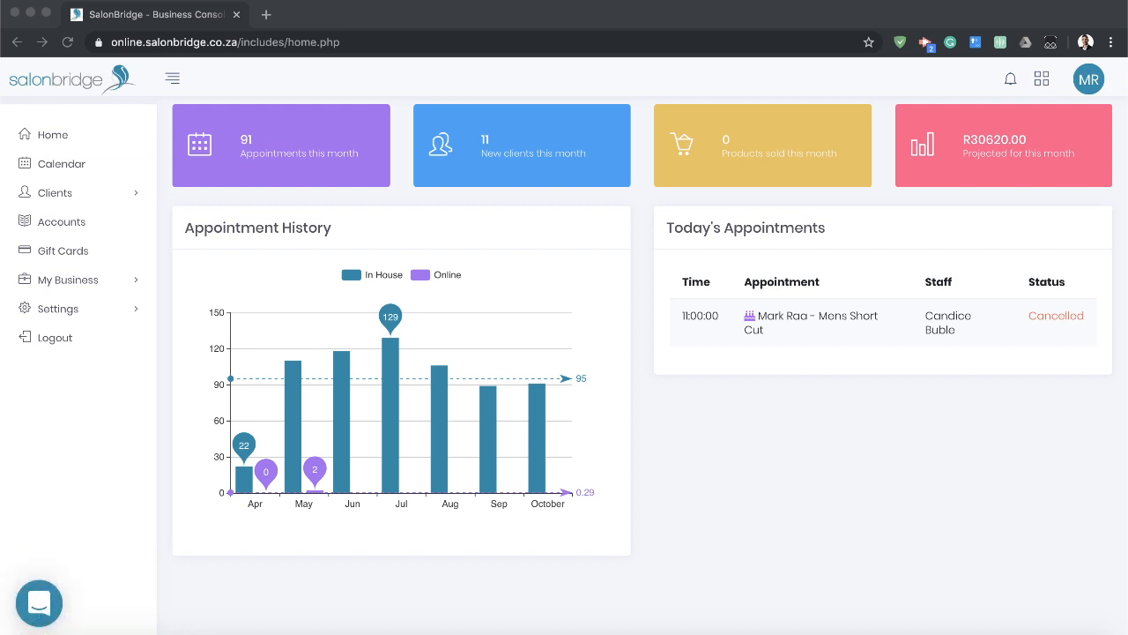
pyautogui.click(529, 318)
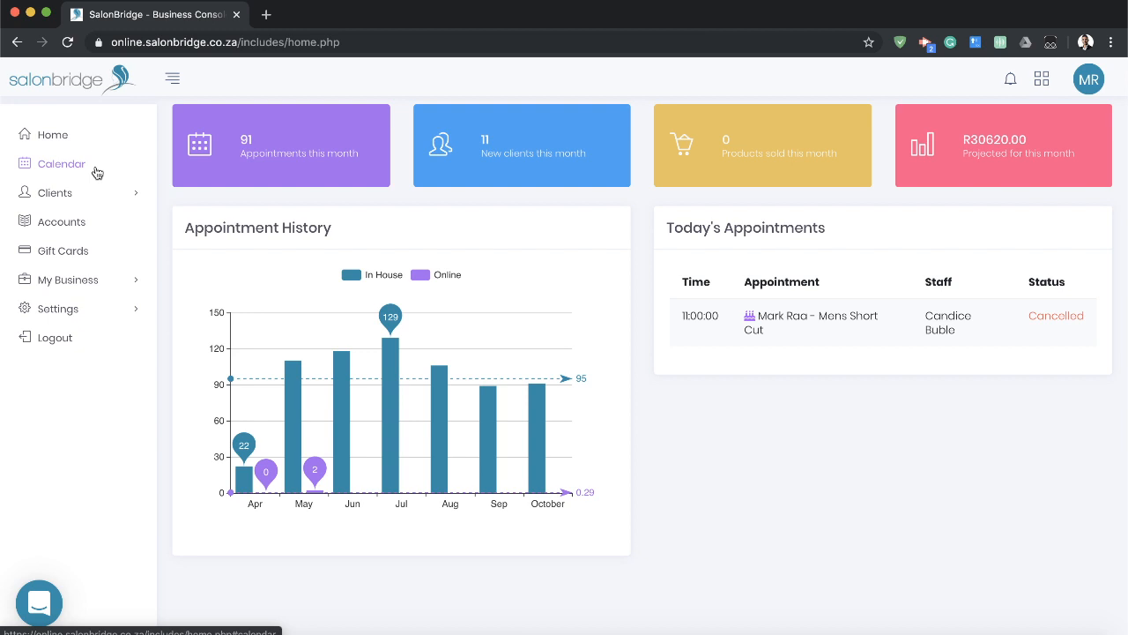
# Review the navigation entries under Clients, My Business and Settings, collapsing each section again.
pyautogui.click(137, 196)
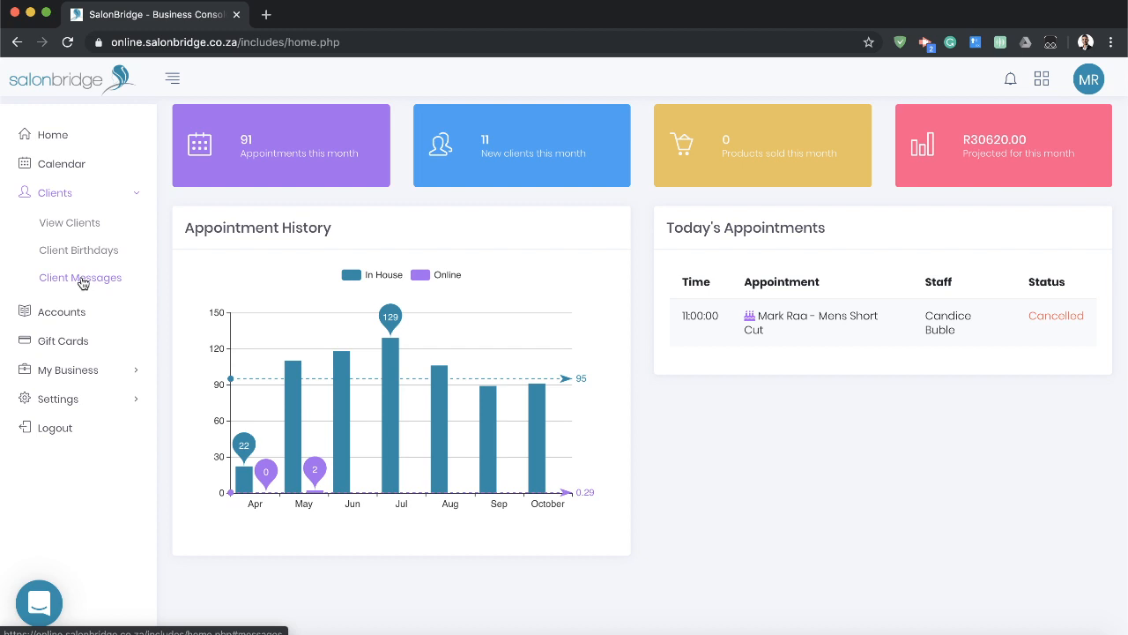
pyautogui.click(126, 193)
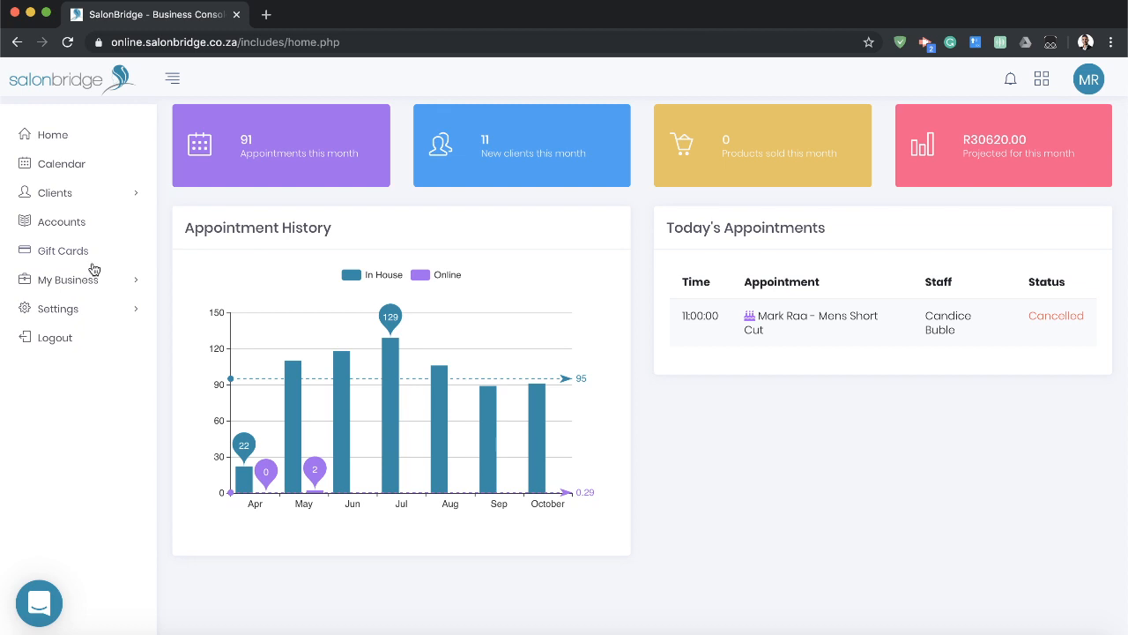
pyautogui.click(136, 285)
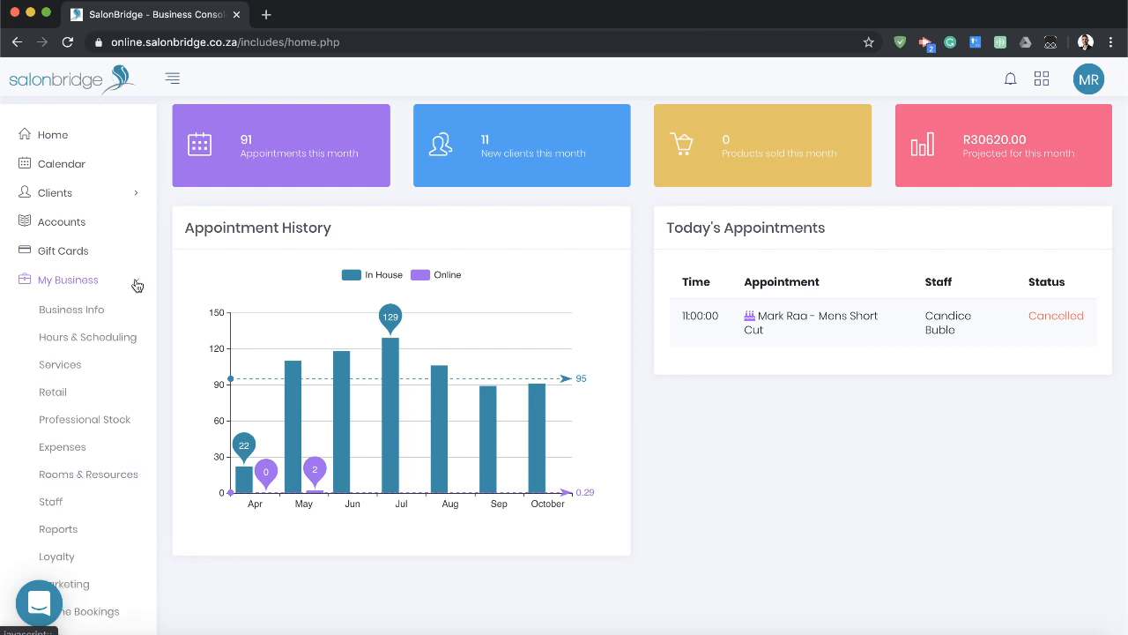
pyautogui.scroll(-1, 132, 300)
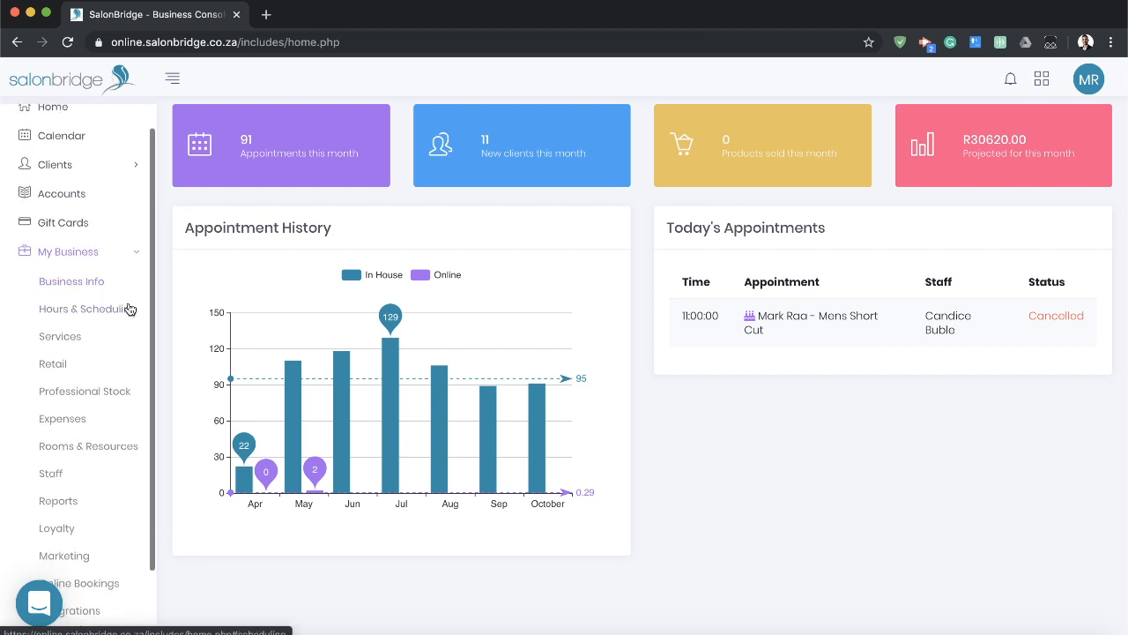
pyautogui.scroll(-1, 129, 308)
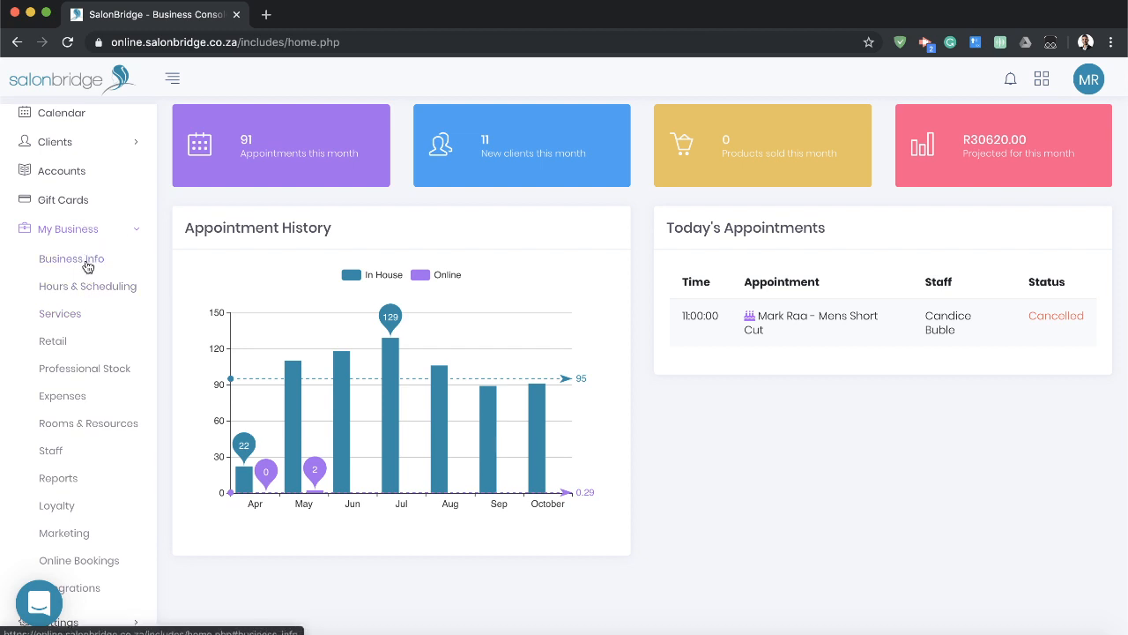
pyautogui.scroll(1, 87, 284)
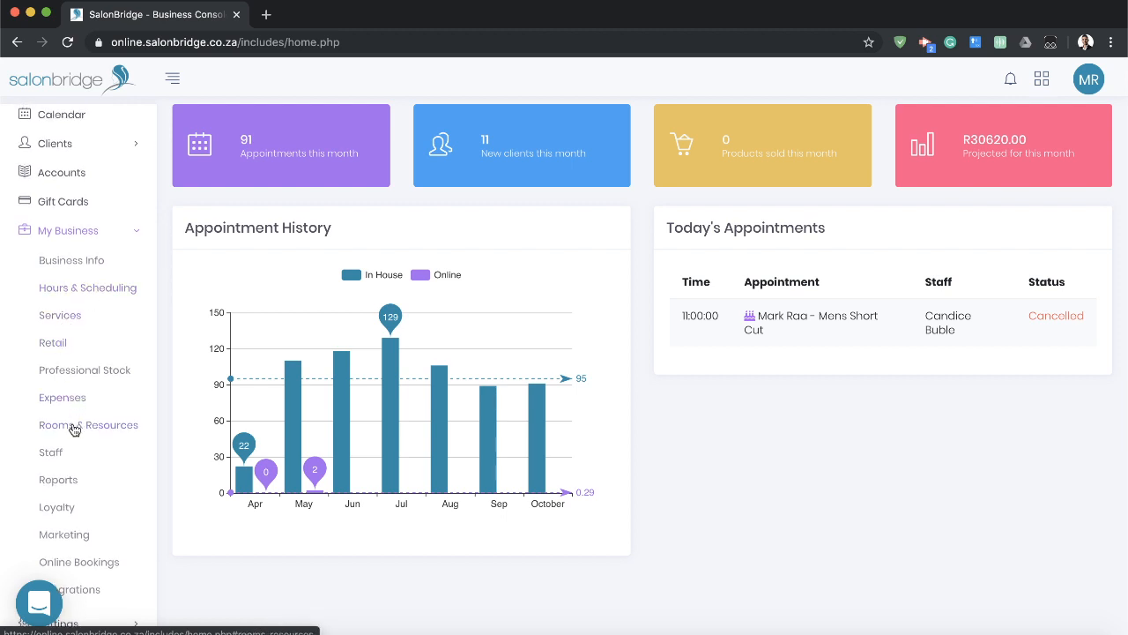
pyautogui.scroll(-2, 113, 462)
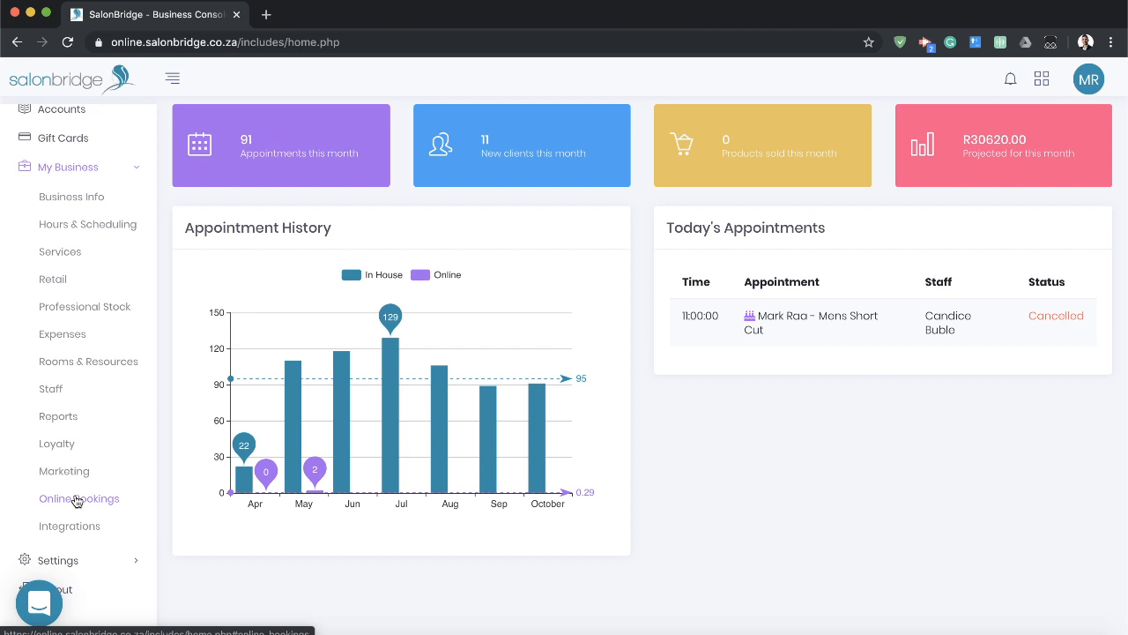
pyautogui.scroll(-1, 87, 534)
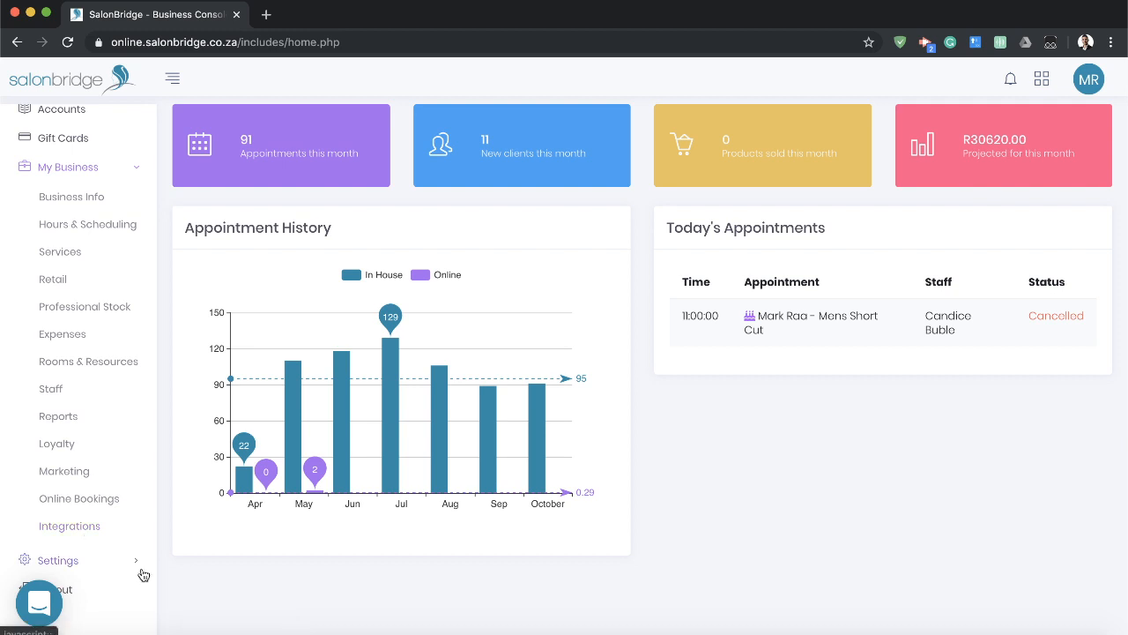
pyautogui.click(138, 170)
pyautogui.click(106, 309)
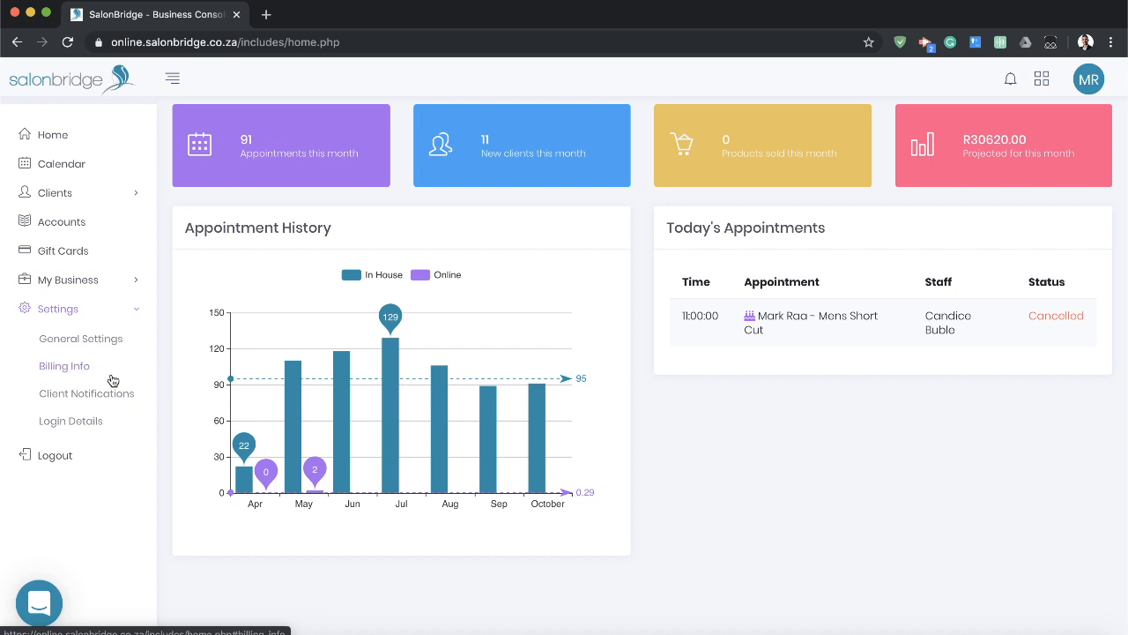
pyautogui.click(134, 312)
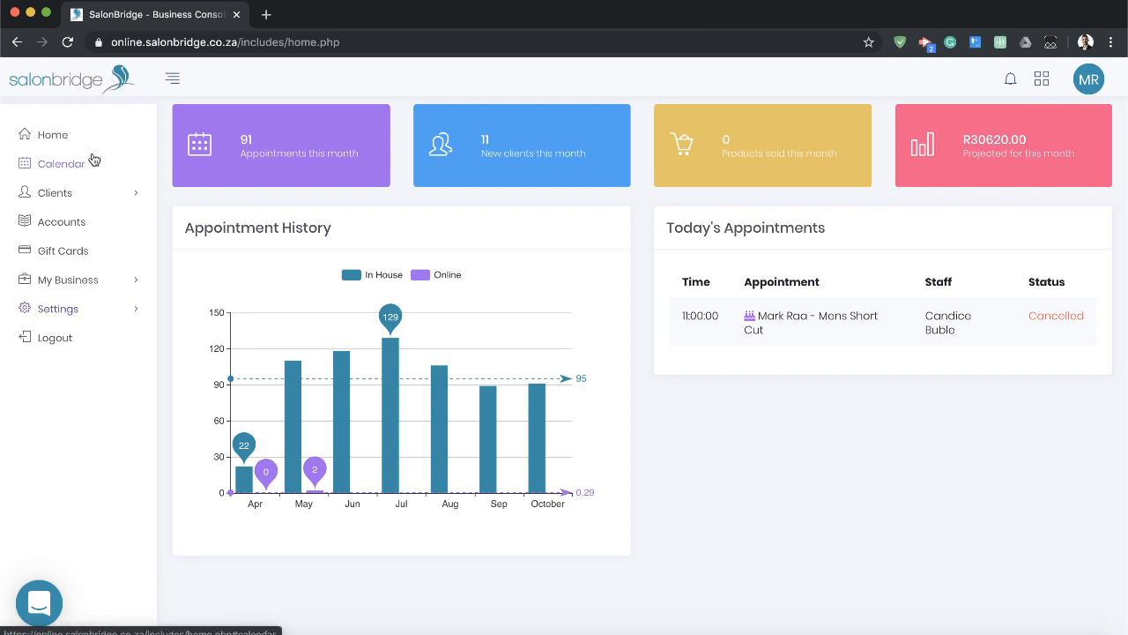
# Open the calendar and browse forward and back through the neighbouring days in the staff day view.
pyautogui.click(68, 165)
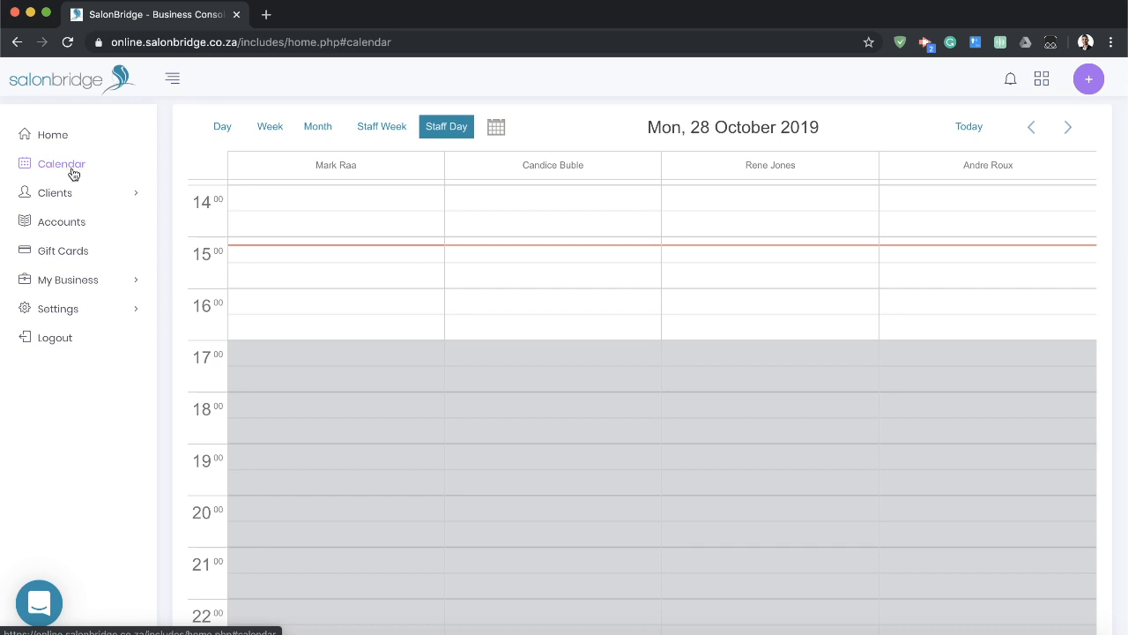
pyautogui.scroll(6, 585, 306)
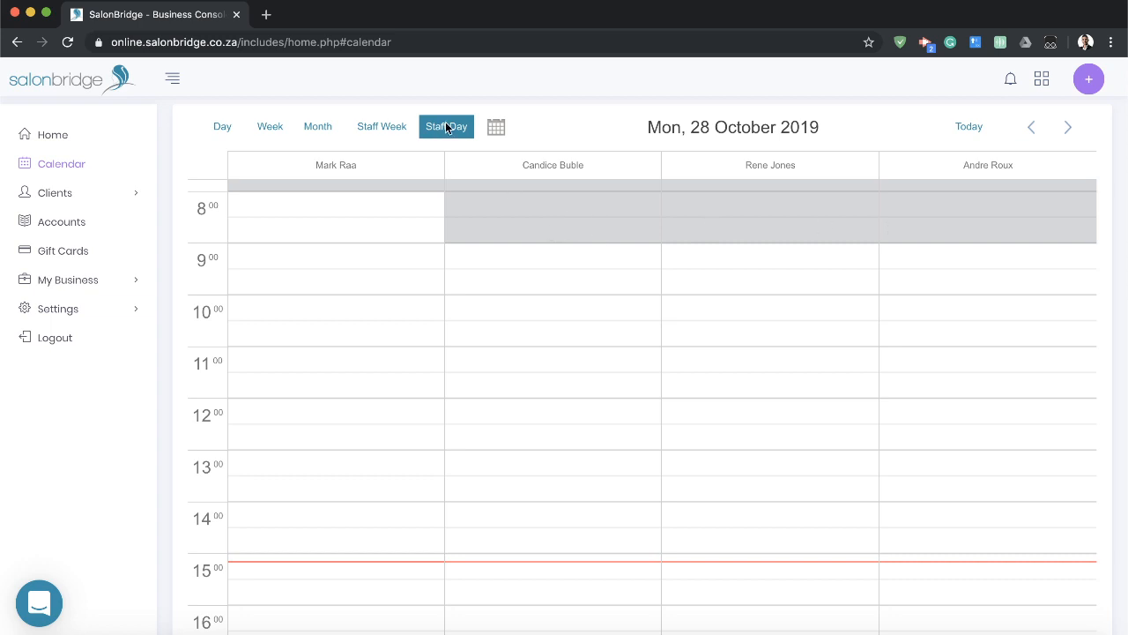
pyautogui.click(1069, 135)
pyautogui.click(1070, 135)
pyautogui.click(1070, 134)
pyautogui.click(1041, 135)
pyautogui.click(1041, 134)
pyautogui.click(1041, 135)
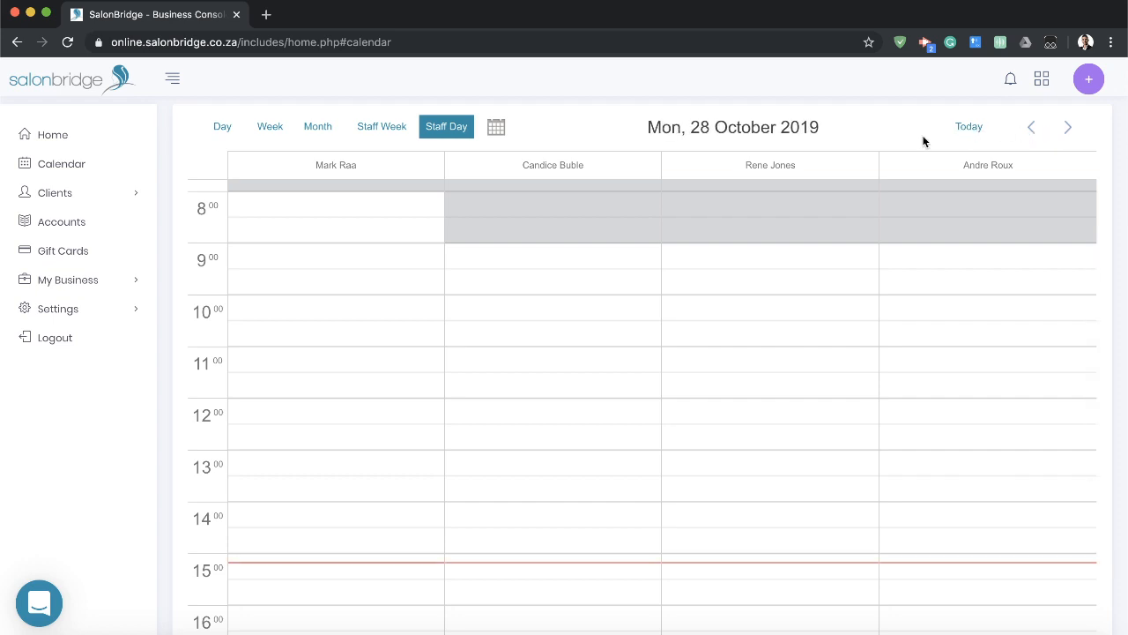
# Jump the calendar to 31 October 2019 and return it to today's date.
pyautogui.click(496, 127)
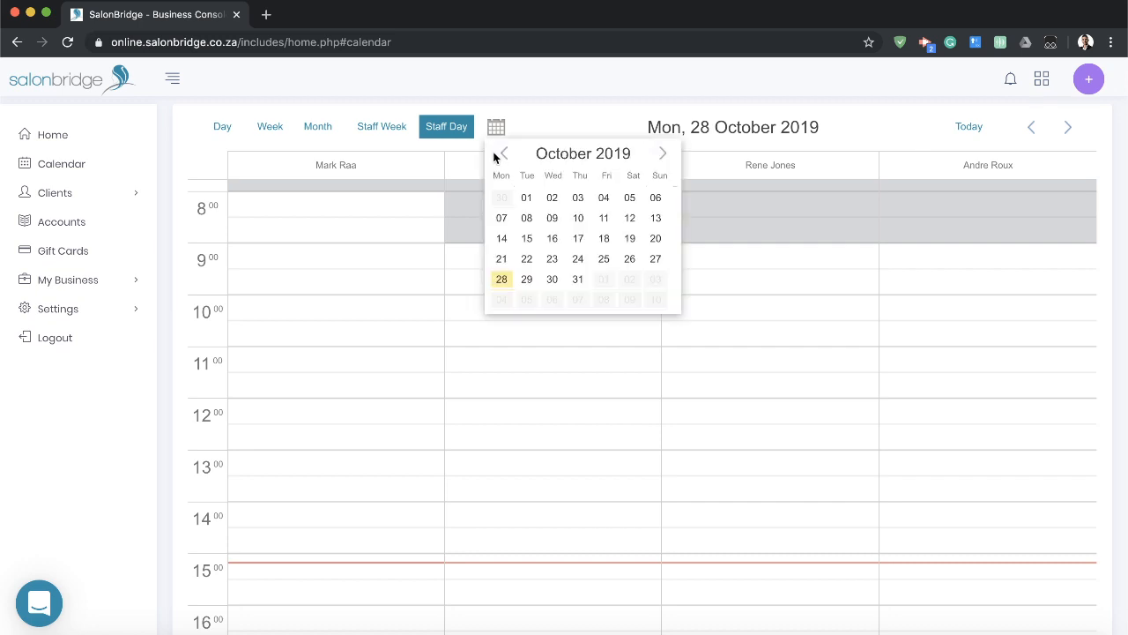
pyautogui.click(576, 281)
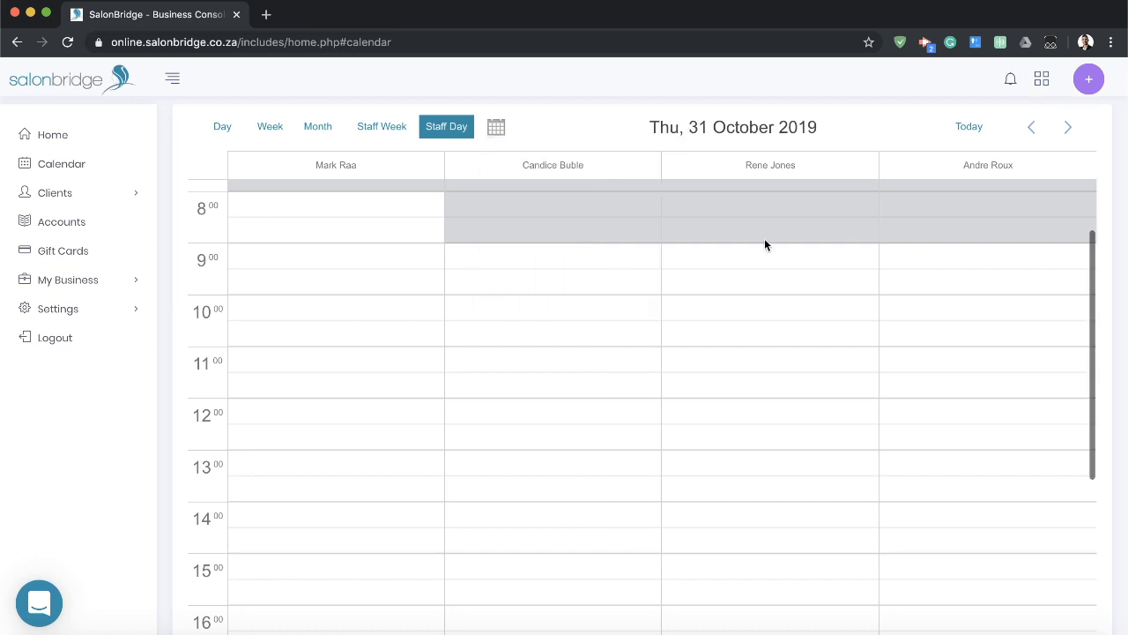
pyautogui.click(969, 127)
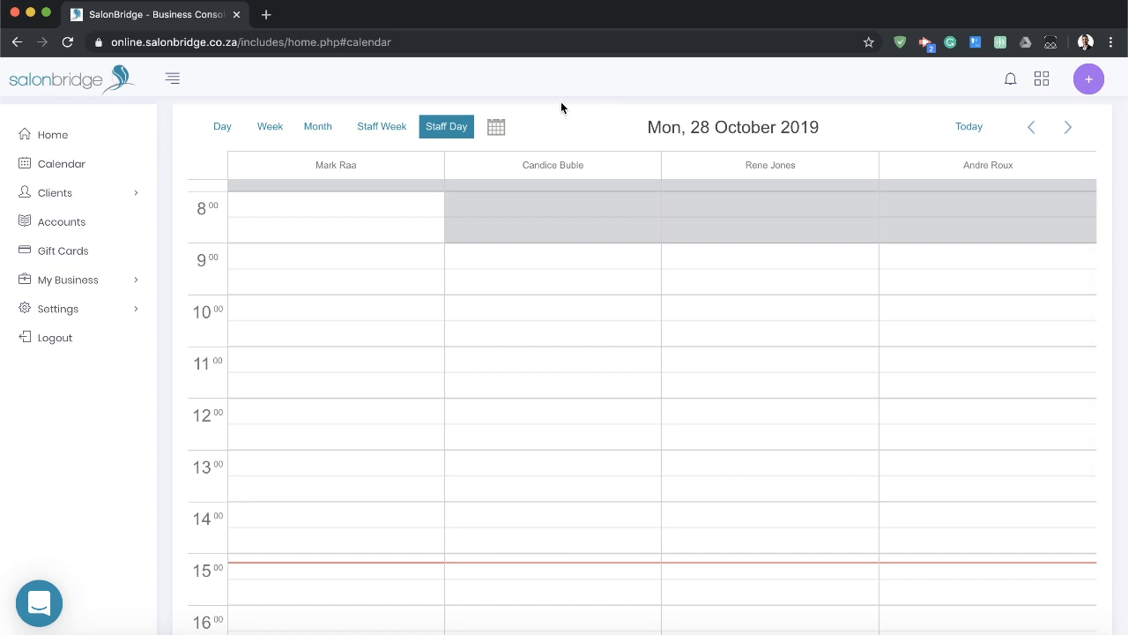
# Start a new appointment at 16:00 today for the second staff member in the staff day view.
pyautogui.scroll(-1, 504, 259)
pyautogui.scroll(-1, 503, 266)
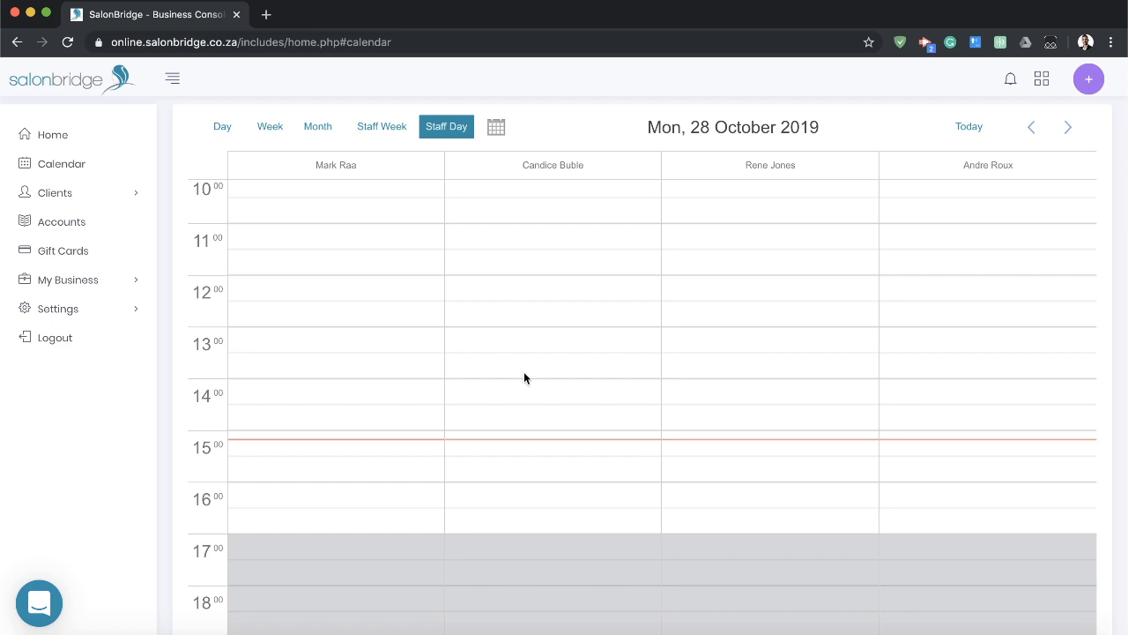
pyautogui.click(540, 485)
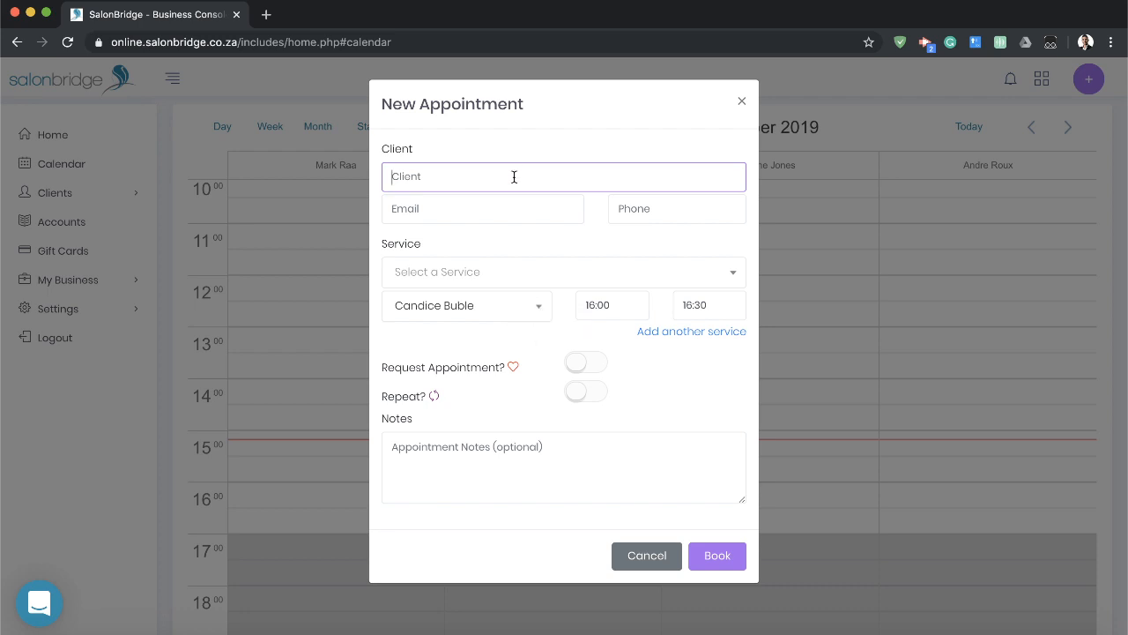
# Look up the client by first name, pick the first match, and clear the client field.
pyautogui.write('mark')
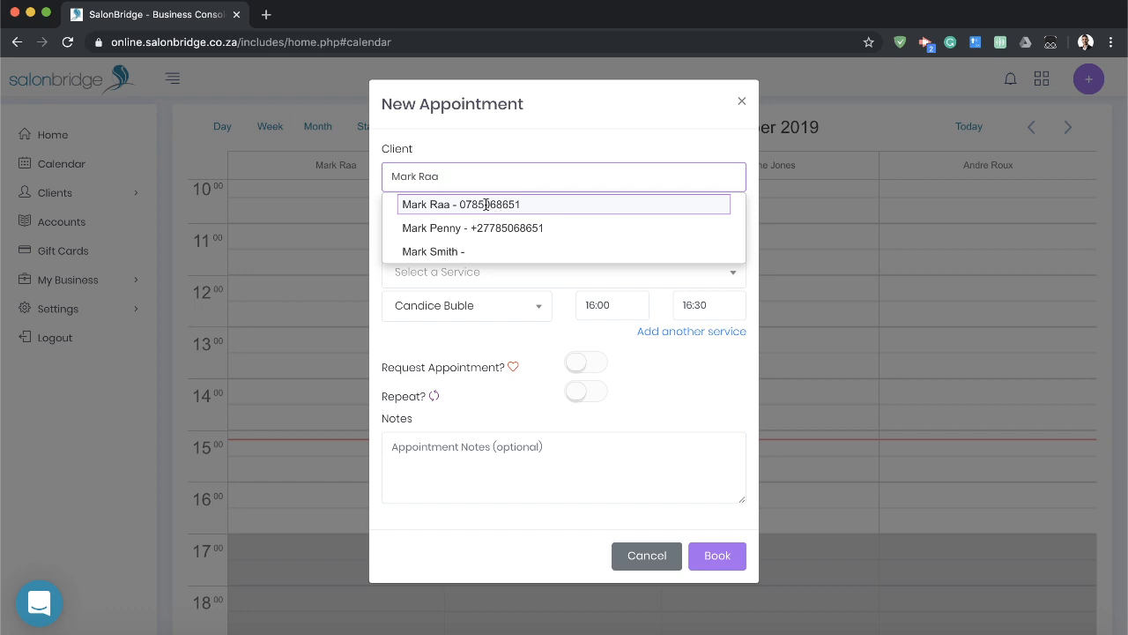
pyautogui.click(494, 205)
pyautogui.tripleClick(502, 186)
pyautogui.press('BackSpace')
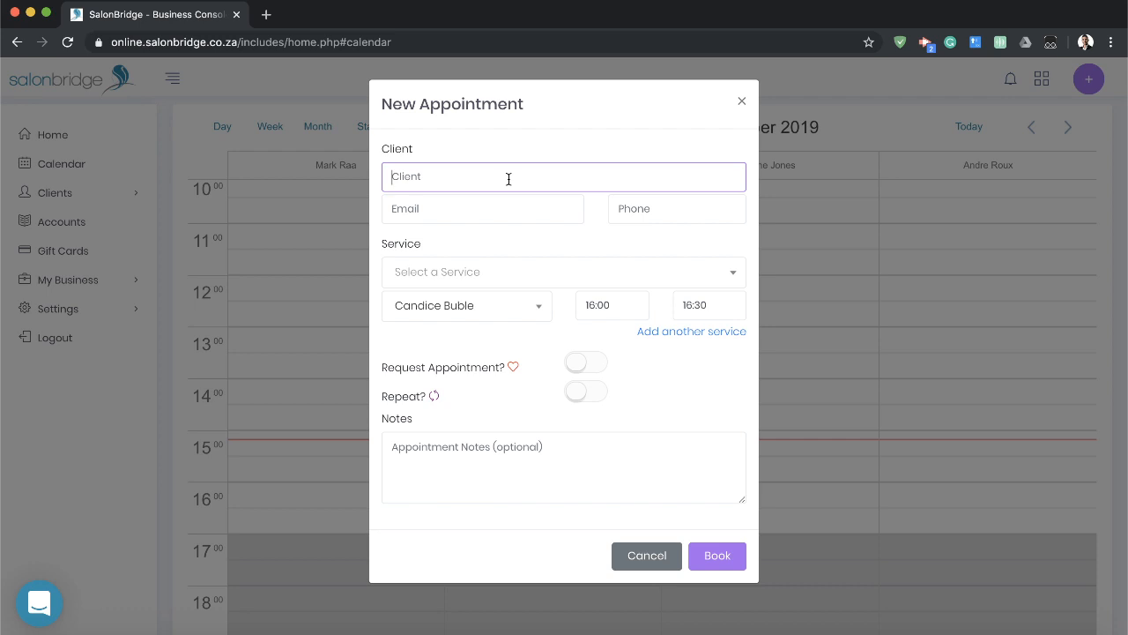
# Select the first client matching the start of the phone number and choose Mens Short Cut as the service.
pyautogui.write('078')
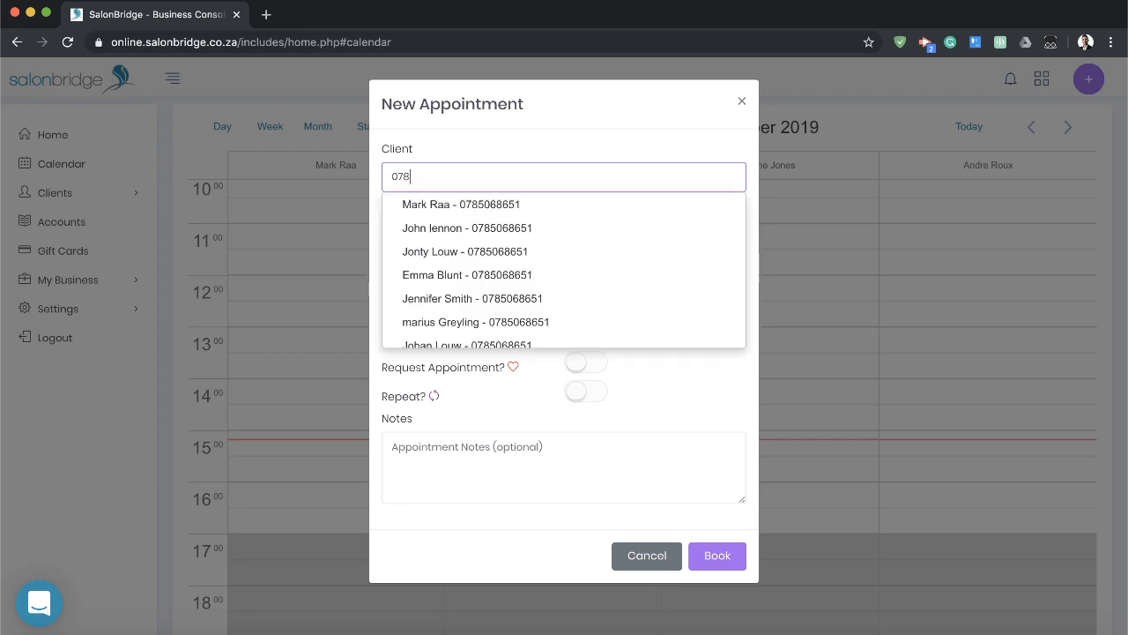
pyautogui.click(504, 205)
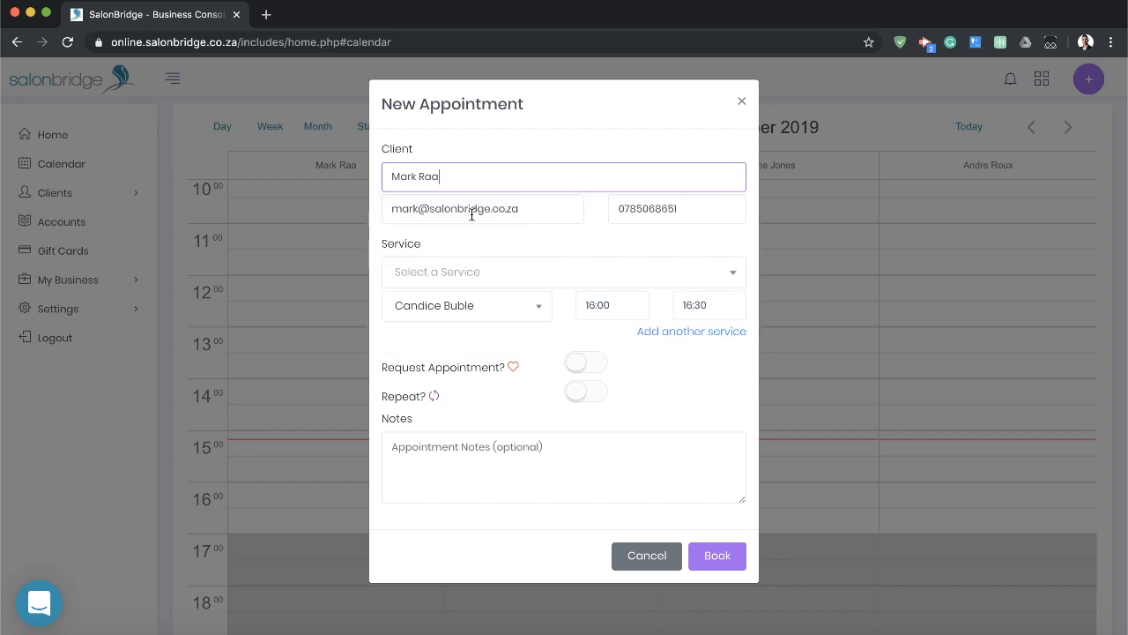
pyautogui.click(535, 270)
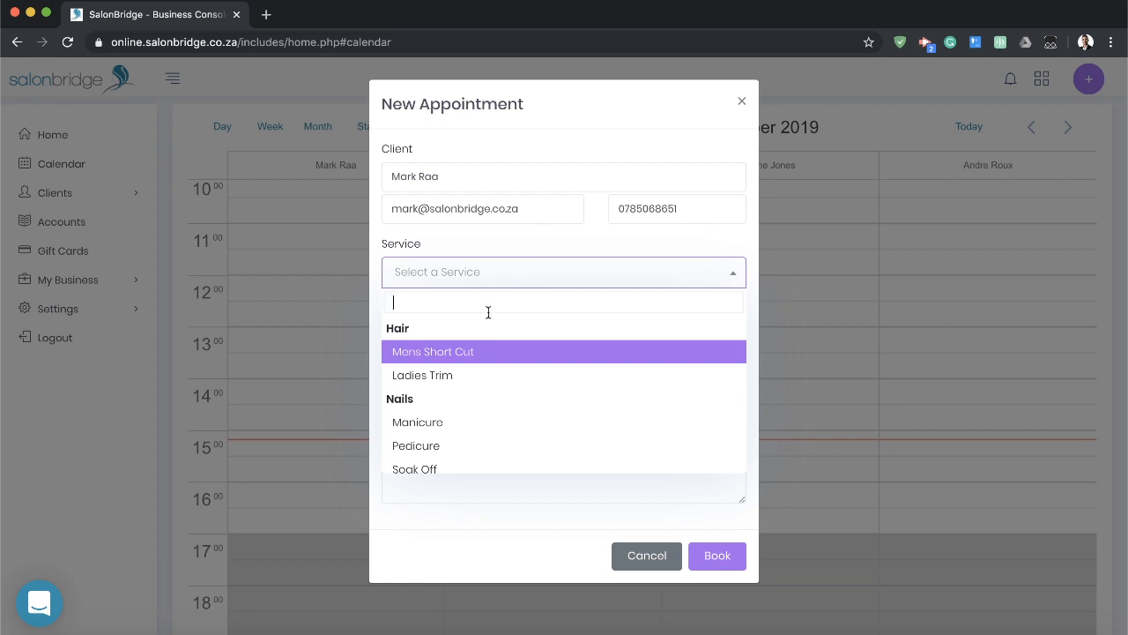
pyautogui.click(434, 353)
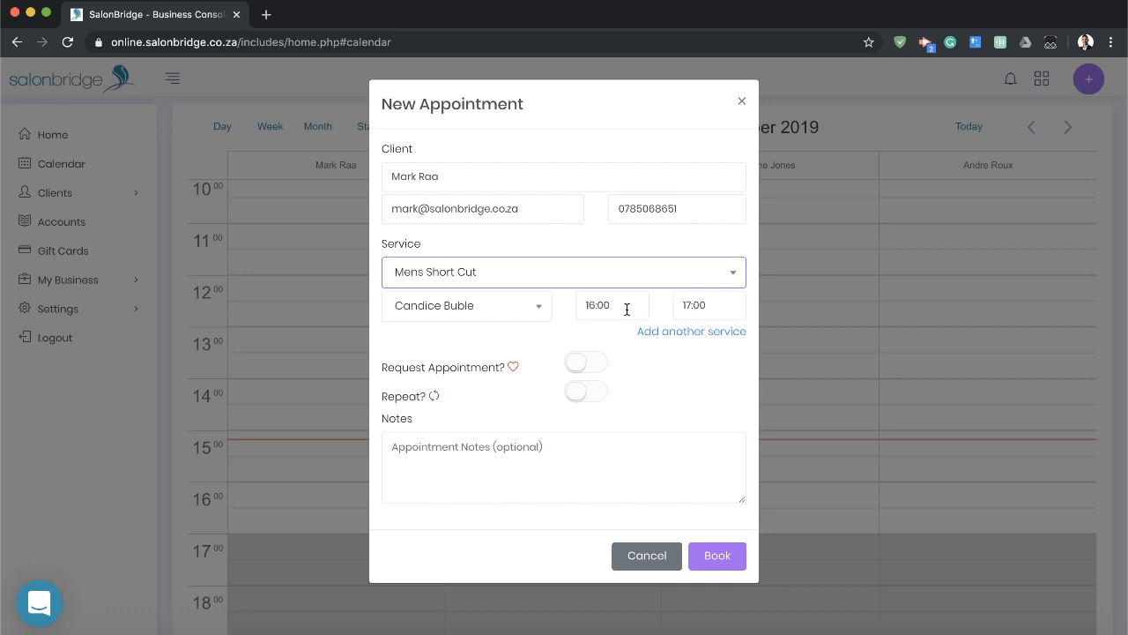
# Change the Mens Short Cut start time to 16:10 and set it back to 16:00.
pyautogui.click(714, 305)
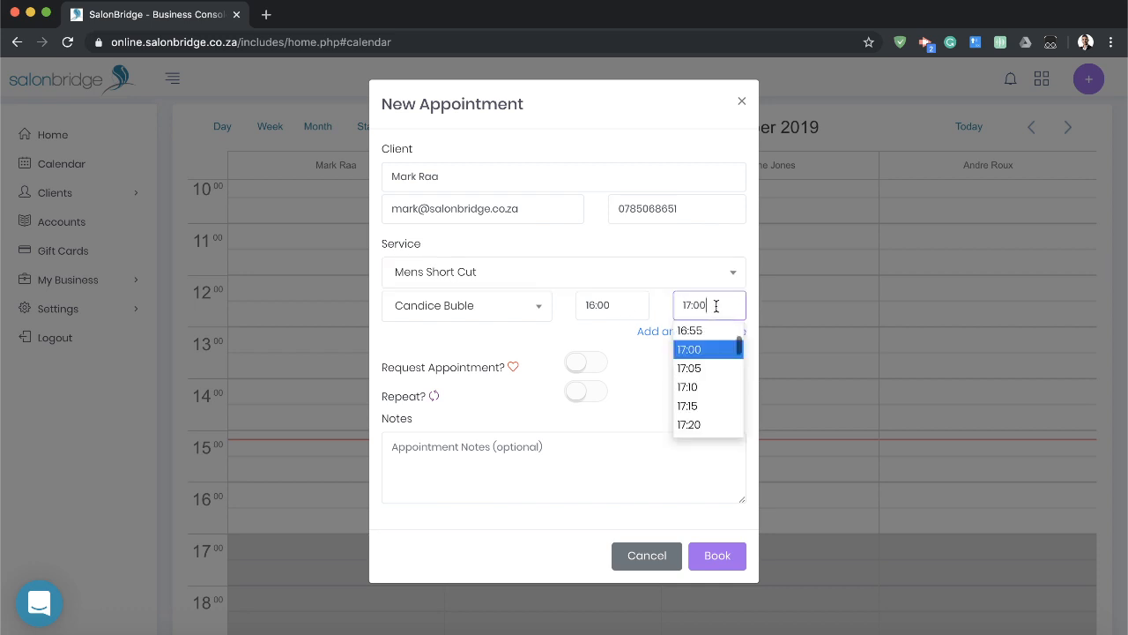
pyautogui.click(635, 305)
pyautogui.click(593, 388)
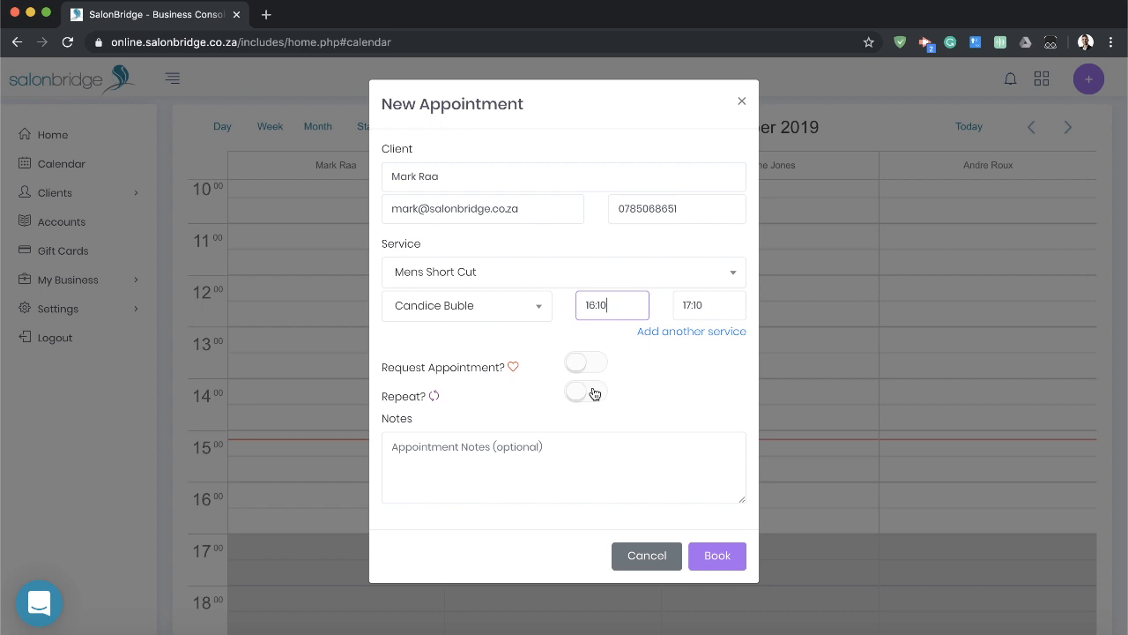
pyautogui.click(620, 306)
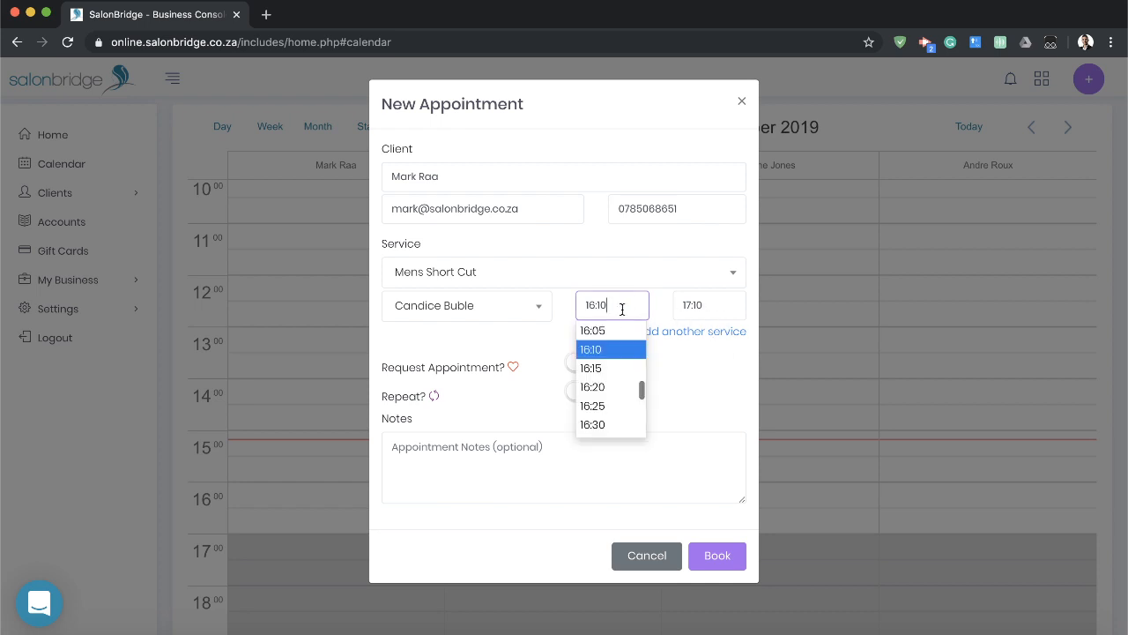
pyautogui.click(596, 345)
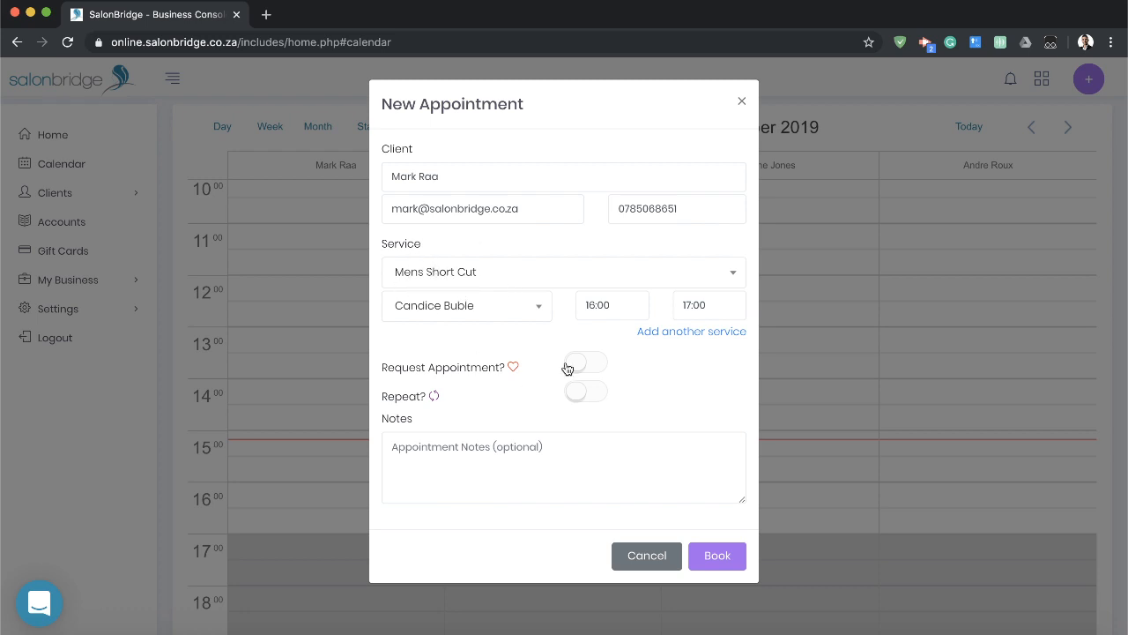
# Add Manicure as a second service and assign it to the staff member from the third calendar column.
pyautogui.click(680, 335)
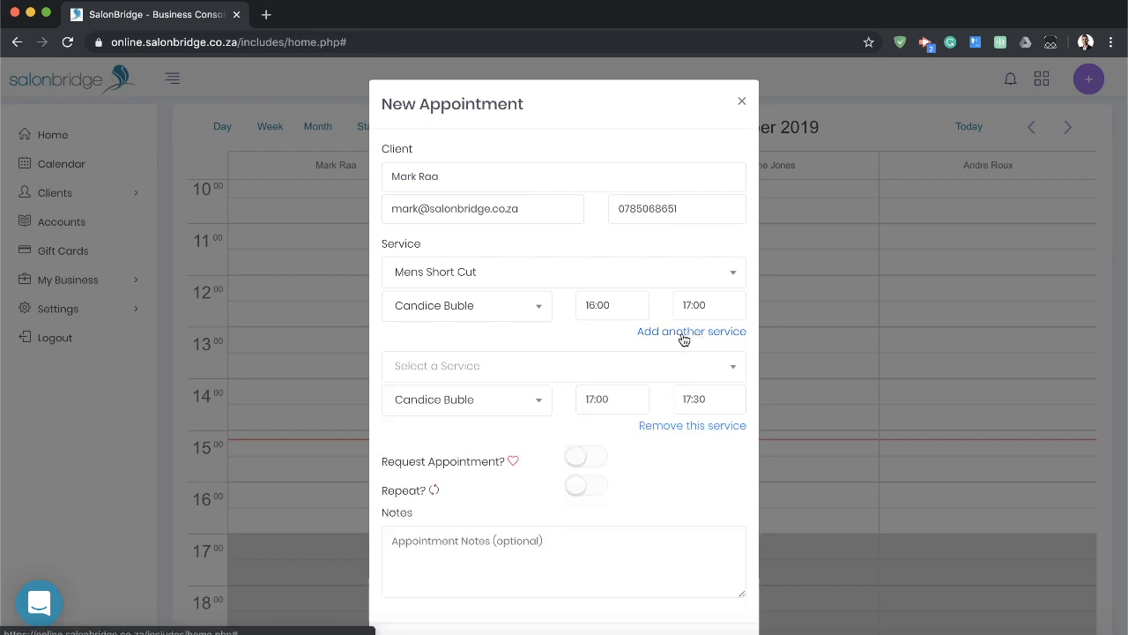
pyautogui.click(561, 374)
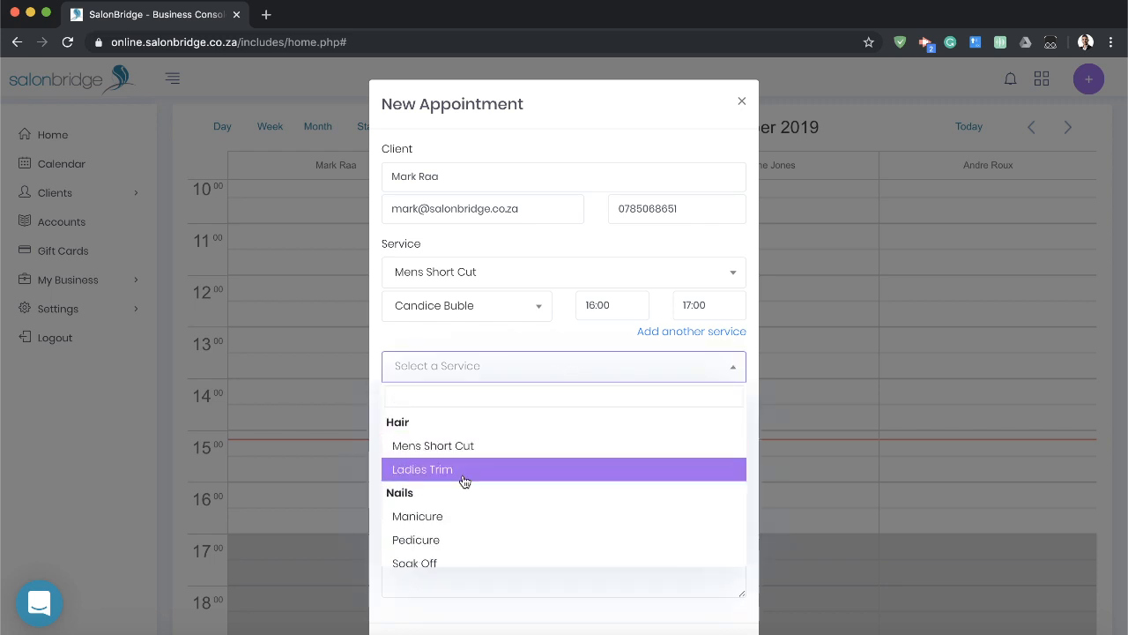
pyautogui.click(467, 517)
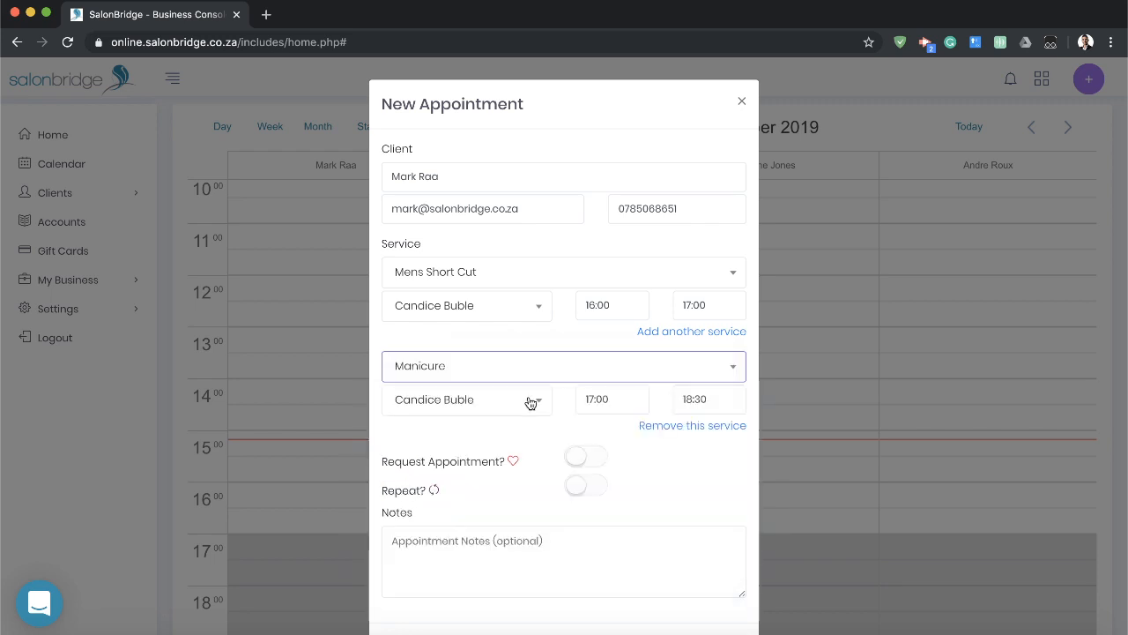
pyautogui.click(518, 401)
pyautogui.click(457, 504)
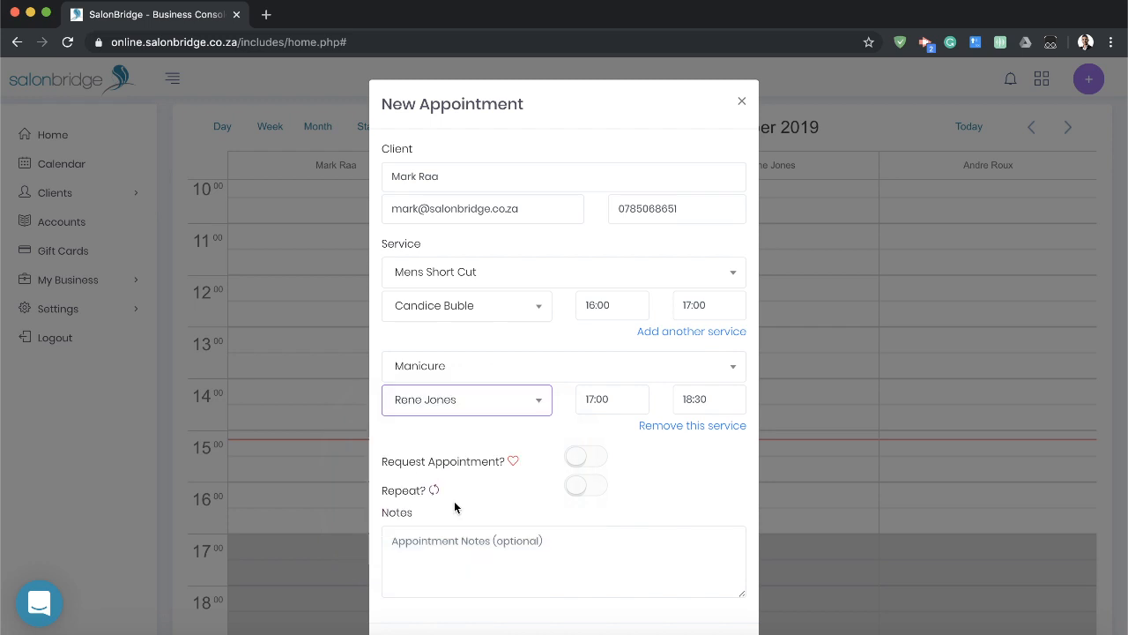
# Try to change the Manicure start time, and remove the second service from the appointment.
pyautogui.click(619, 404)
pyautogui.scroll(2, 606, 479)
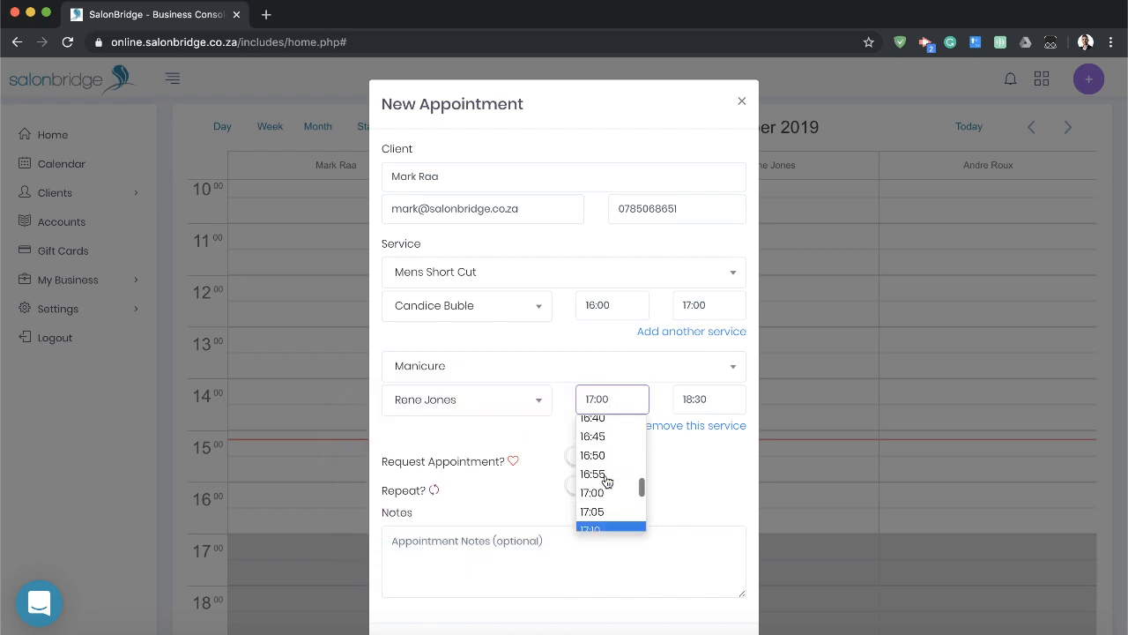
pyautogui.scroll(2, 606, 477)
pyautogui.click(607, 454)
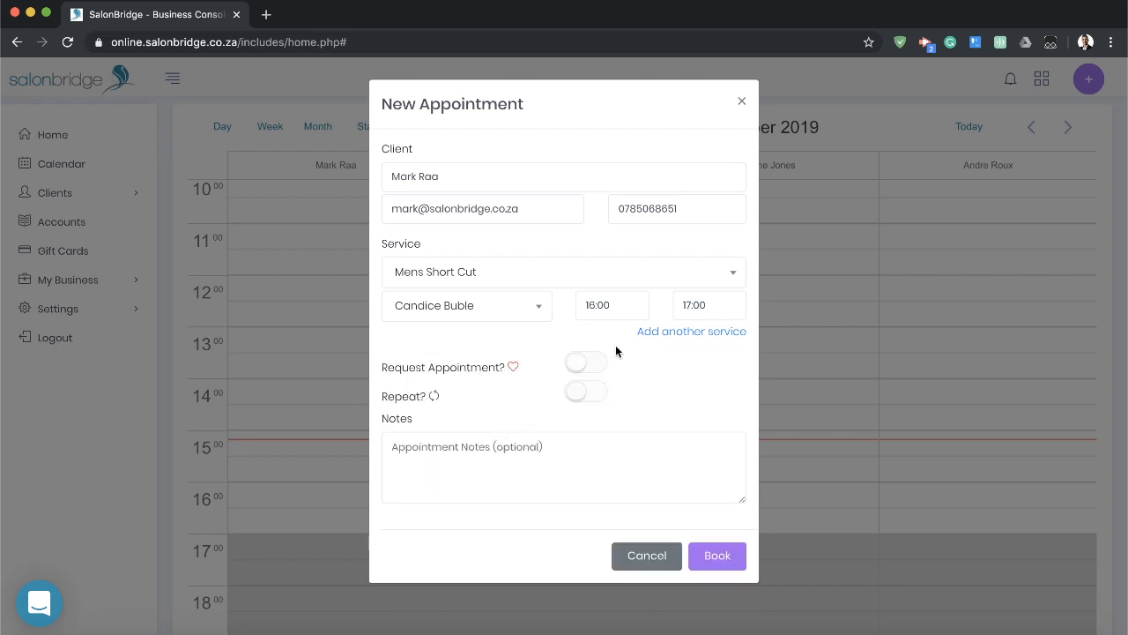
# Add Manicure as the second service again at 17:00 to 18:30 and book the appointment.
pyautogui.click(680, 331)
pyautogui.click(692, 370)
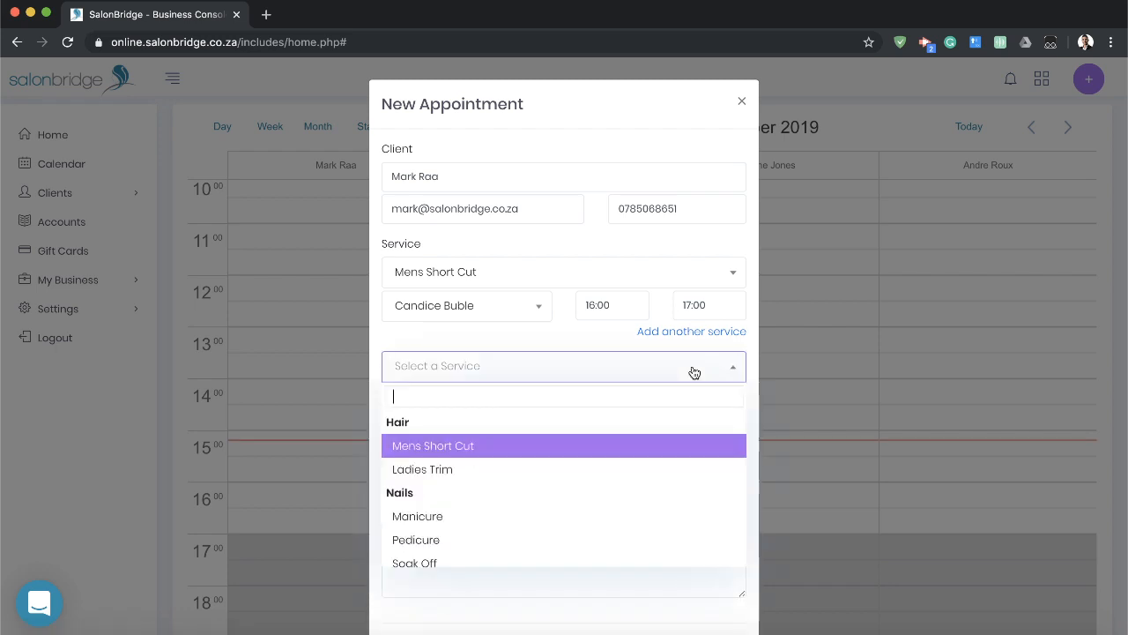
pyautogui.click(434, 517)
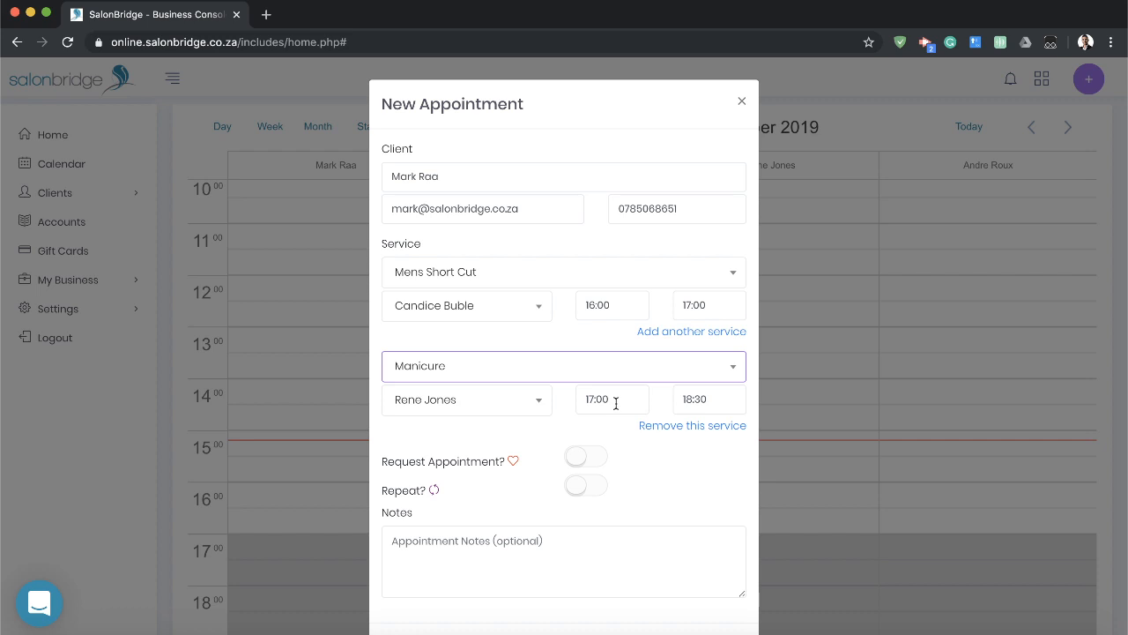
pyautogui.scroll(-2, 599, 541)
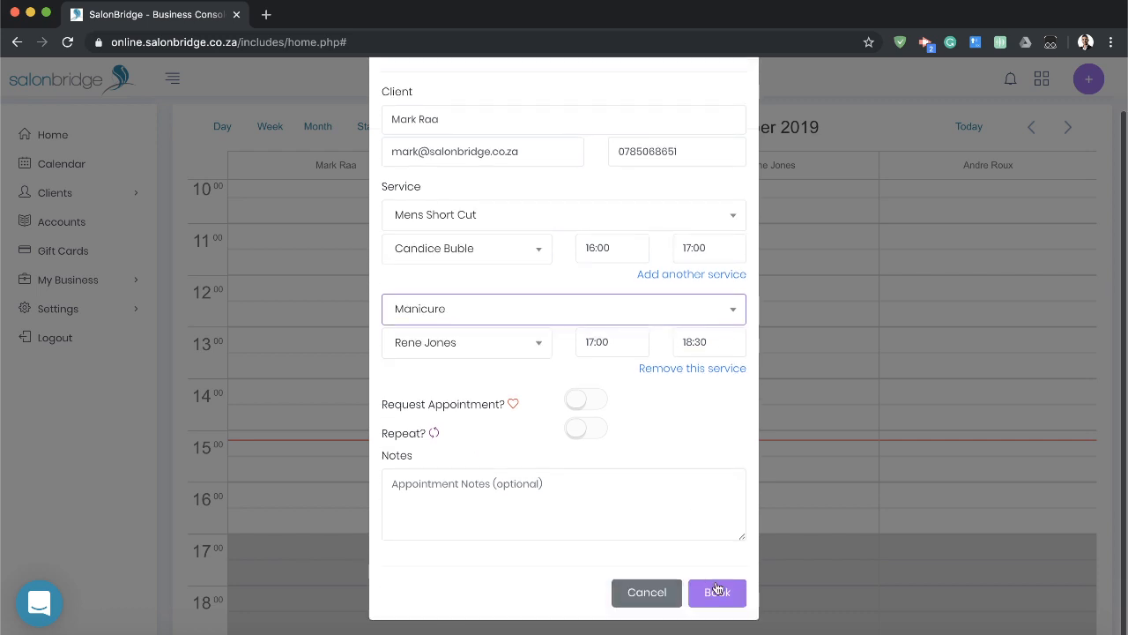
pyautogui.click(721, 598)
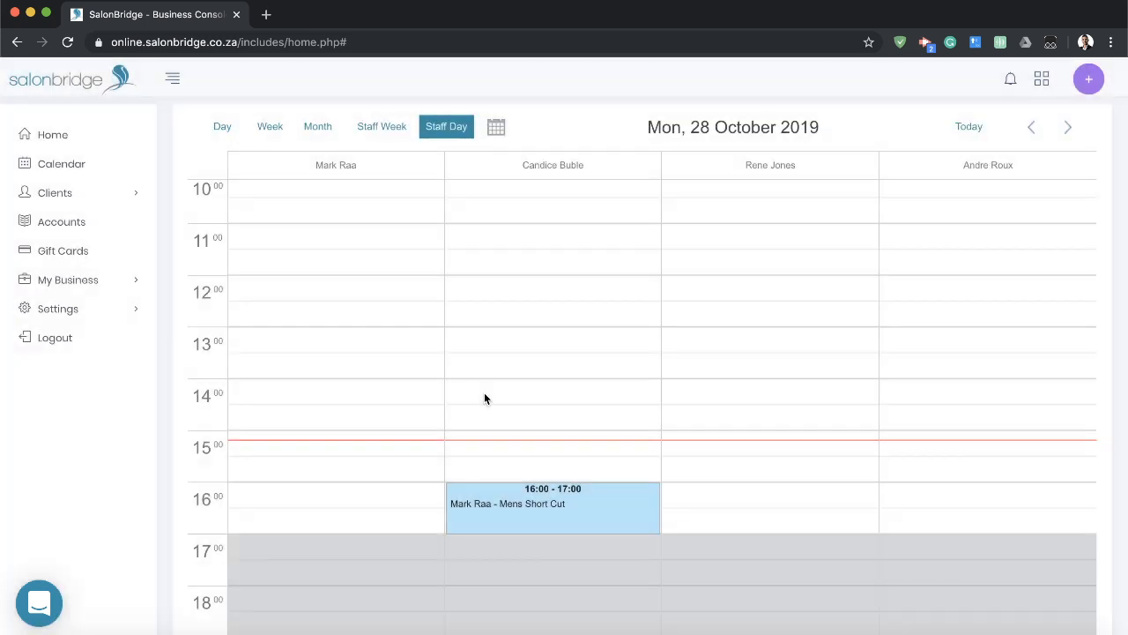
# Move the Manicure booking to start at 16:30 in the same staff column and confirm the change.
pyautogui.moveTo(583, 533)
pyautogui.moveTo(842, 563)
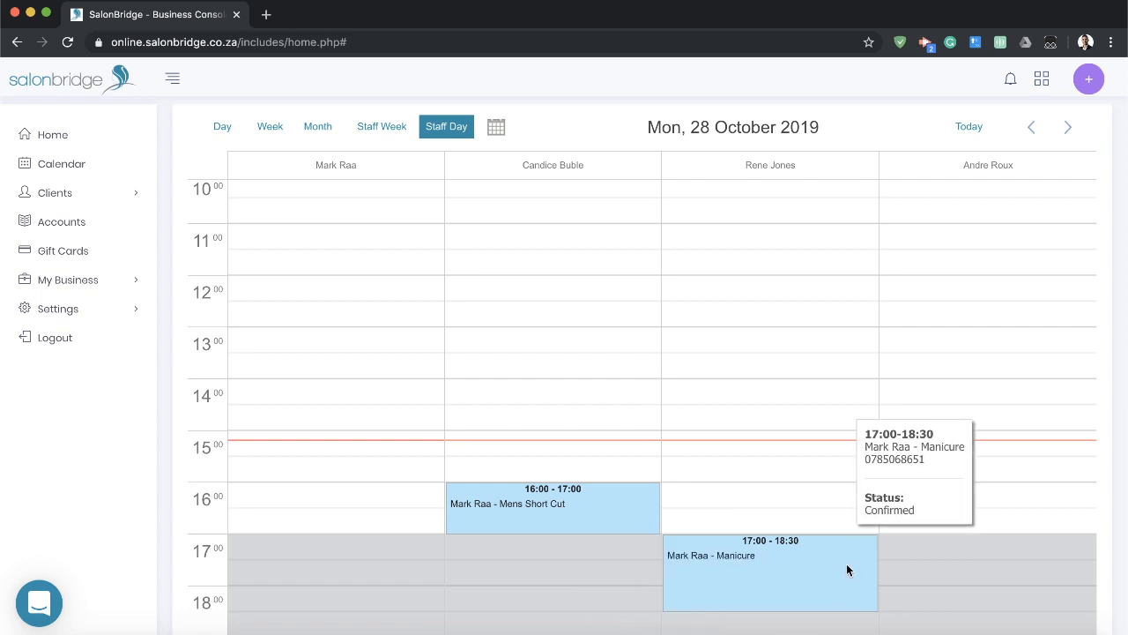
pyautogui.moveTo(657, 512)
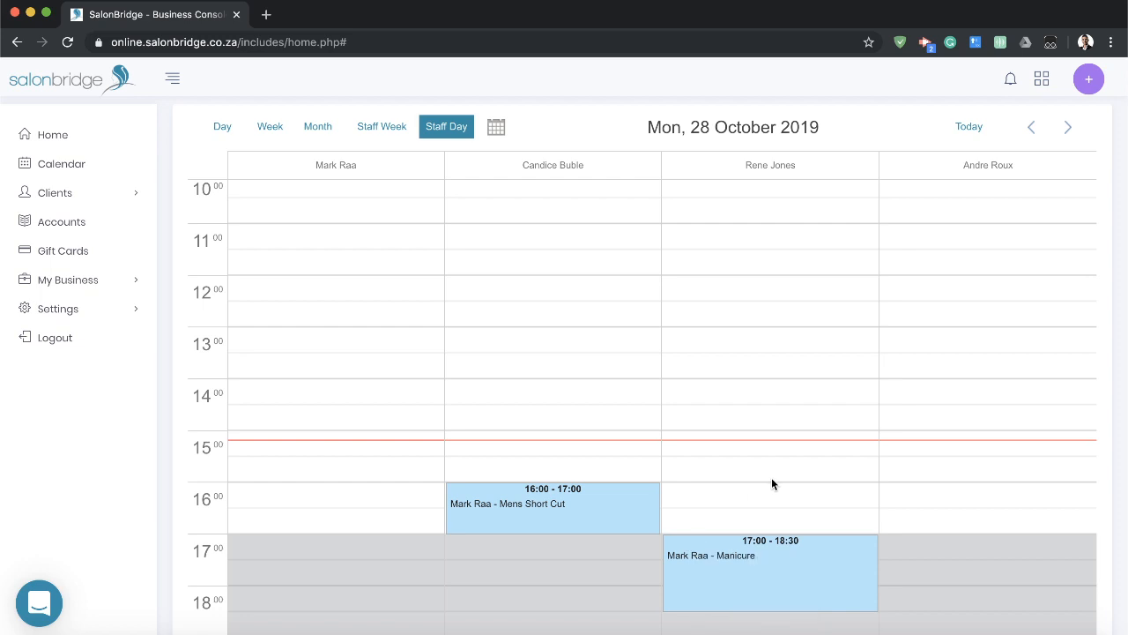
pyautogui.scroll(-1, 883, 511)
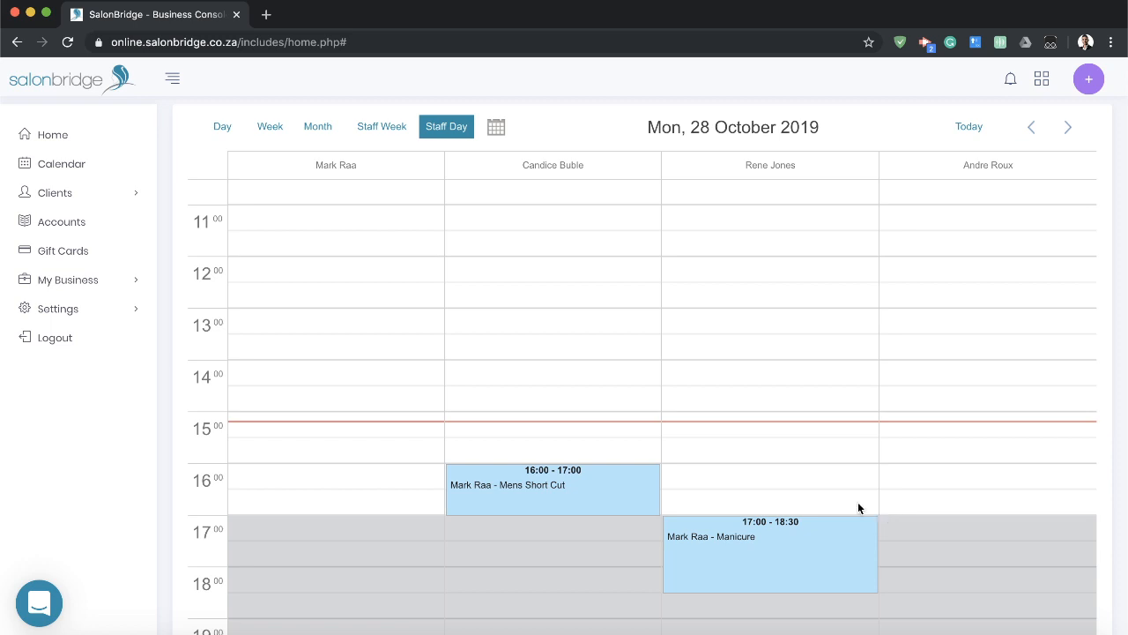
pyautogui.moveTo(644, 485)
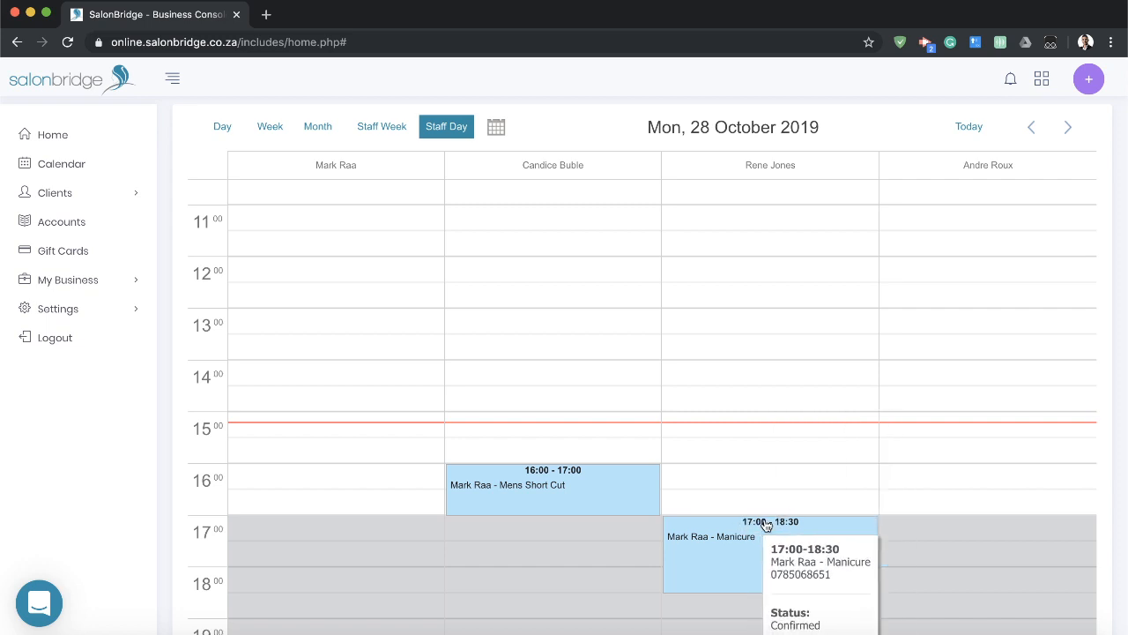
pyautogui.click(772, 526)
pyautogui.moveTo(773, 526); pyautogui.dragTo(772, 501)
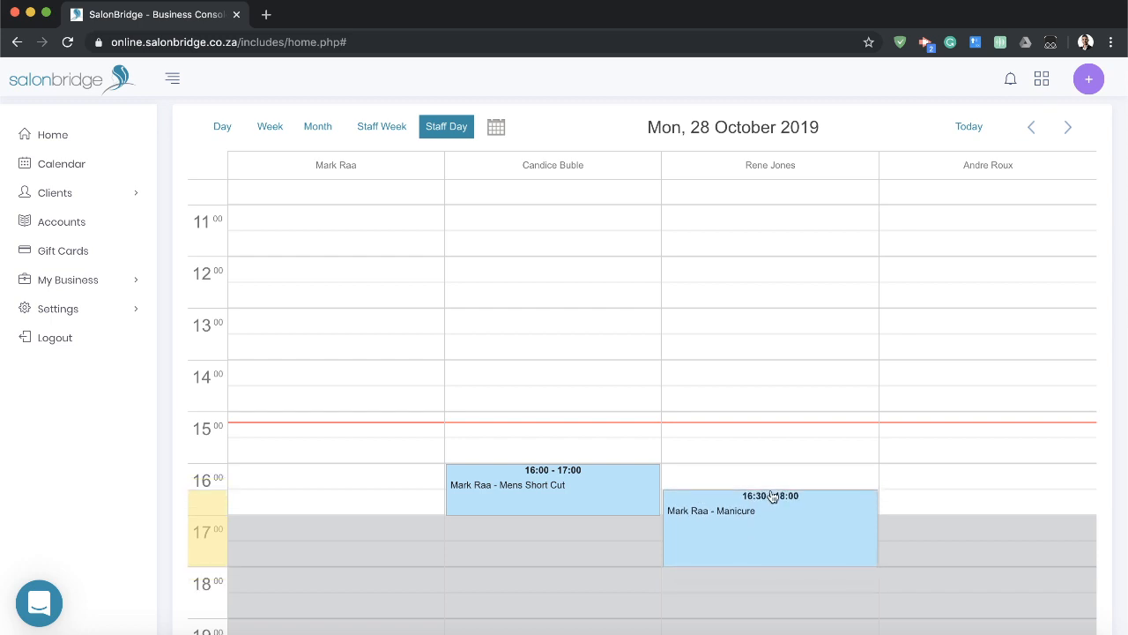
pyautogui.moveTo(772, 499); pyautogui.dragTo(731, 489)
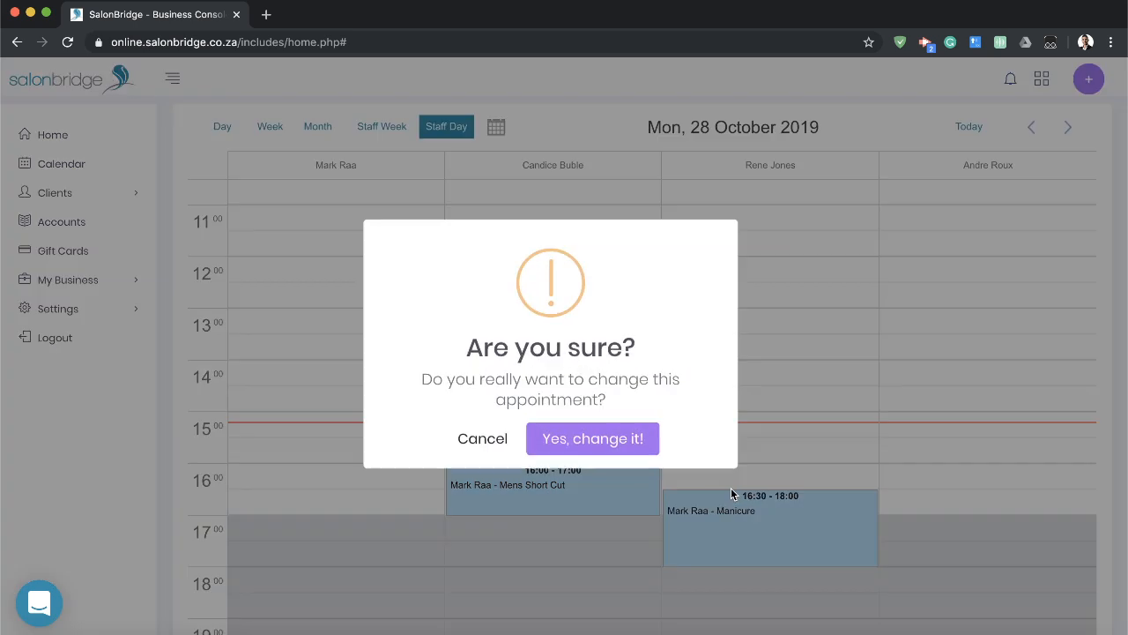
pyautogui.click(573, 440)
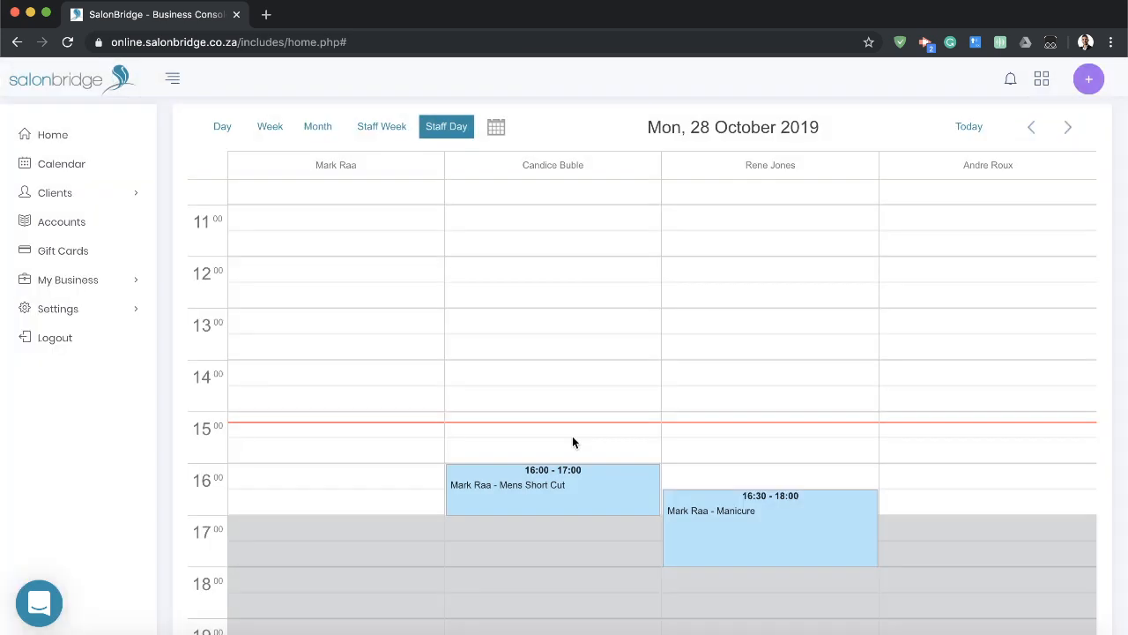
# View the available actions for the Mens Short Cut booking, dismiss them, and open its appointment details.
pyautogui.moveTo(706, 527)
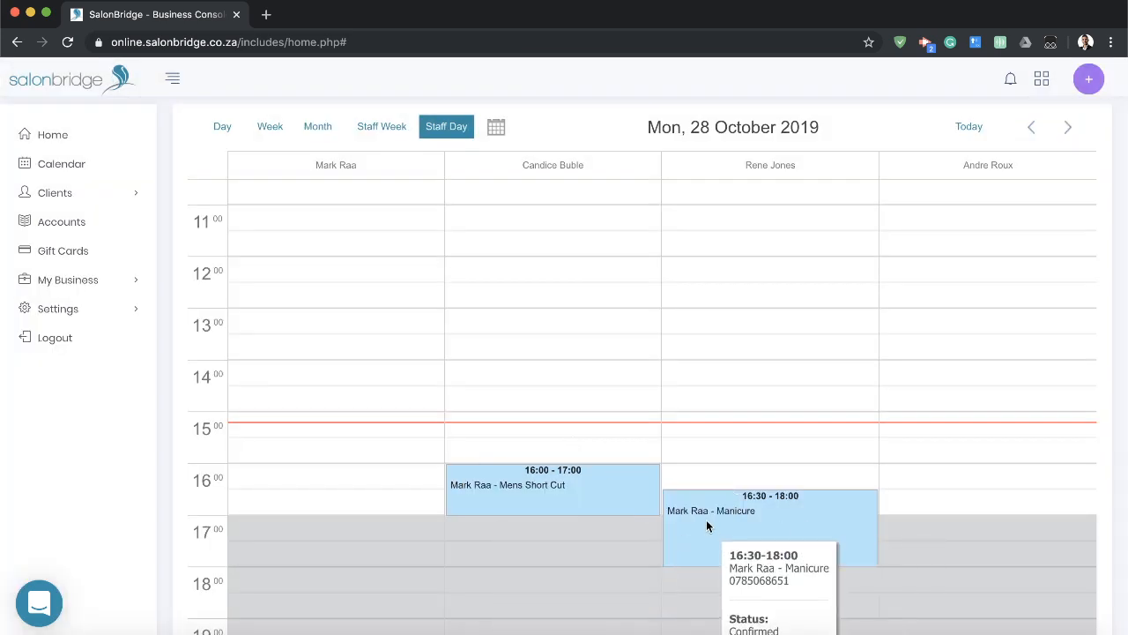
pyautogui.rightClick(550, 492)
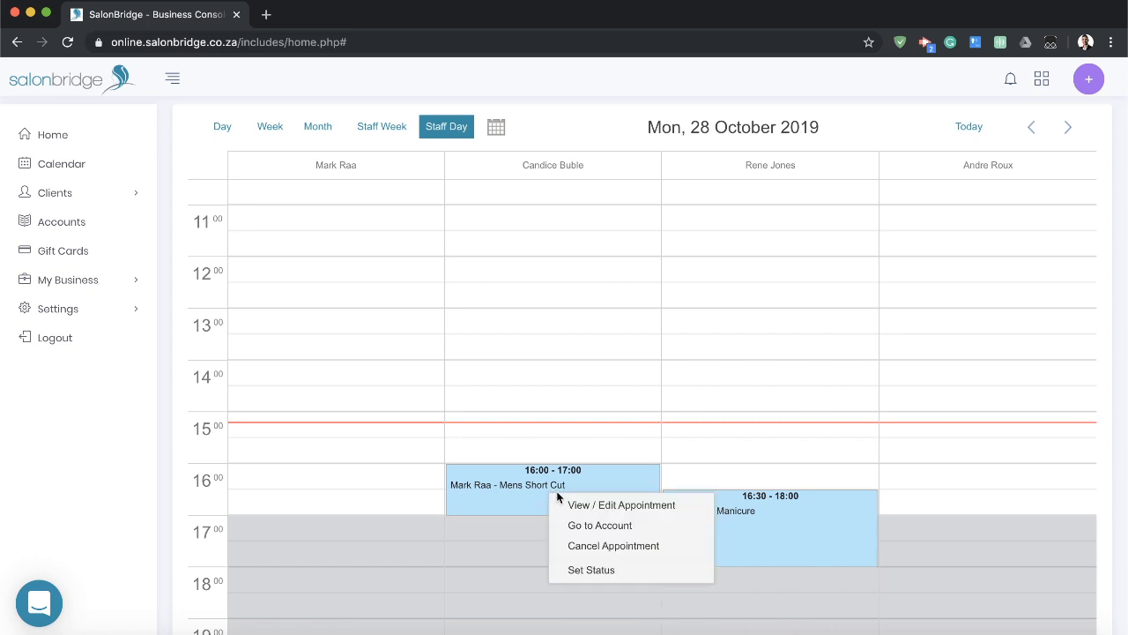
pyautogui.moveTo(607, 580)
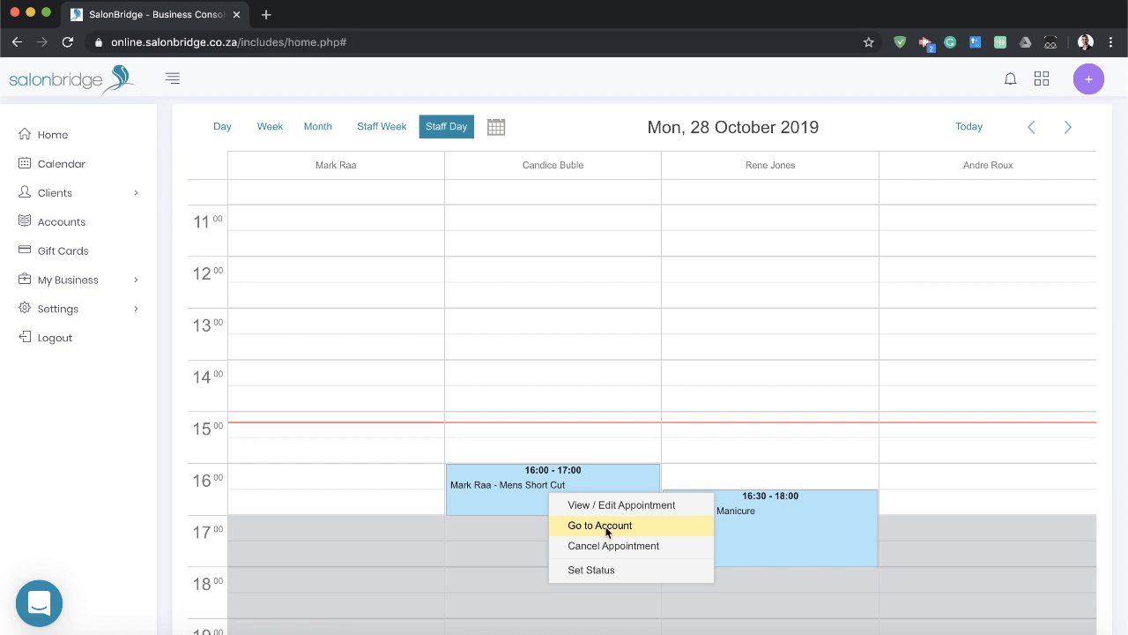
pyautogui.click(92, 462)
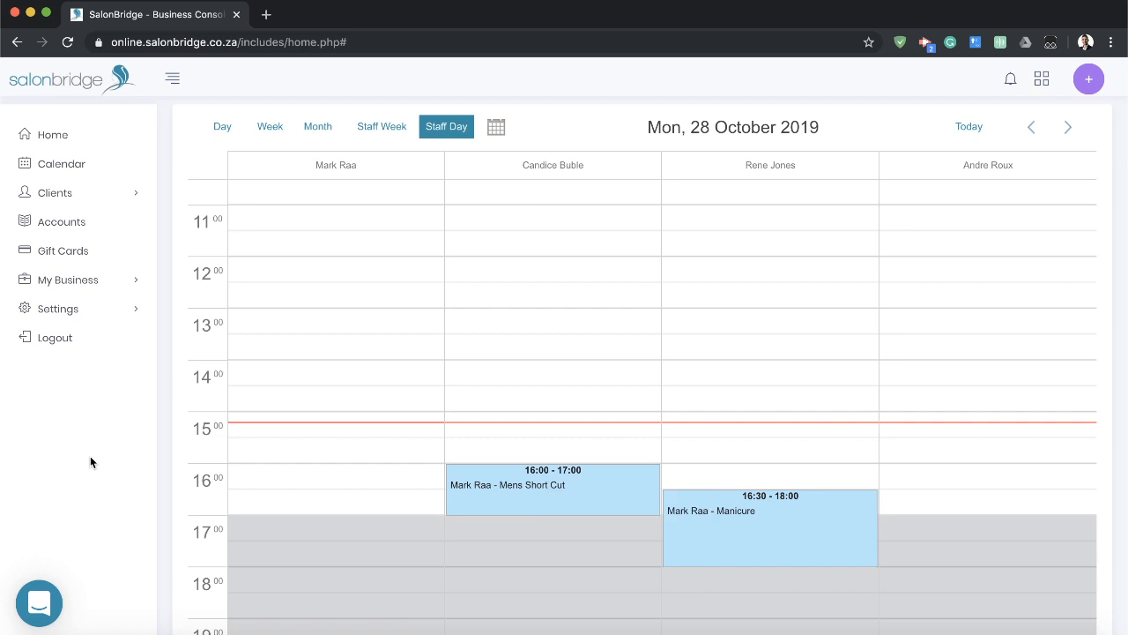
pyautogui.click(552, 493)
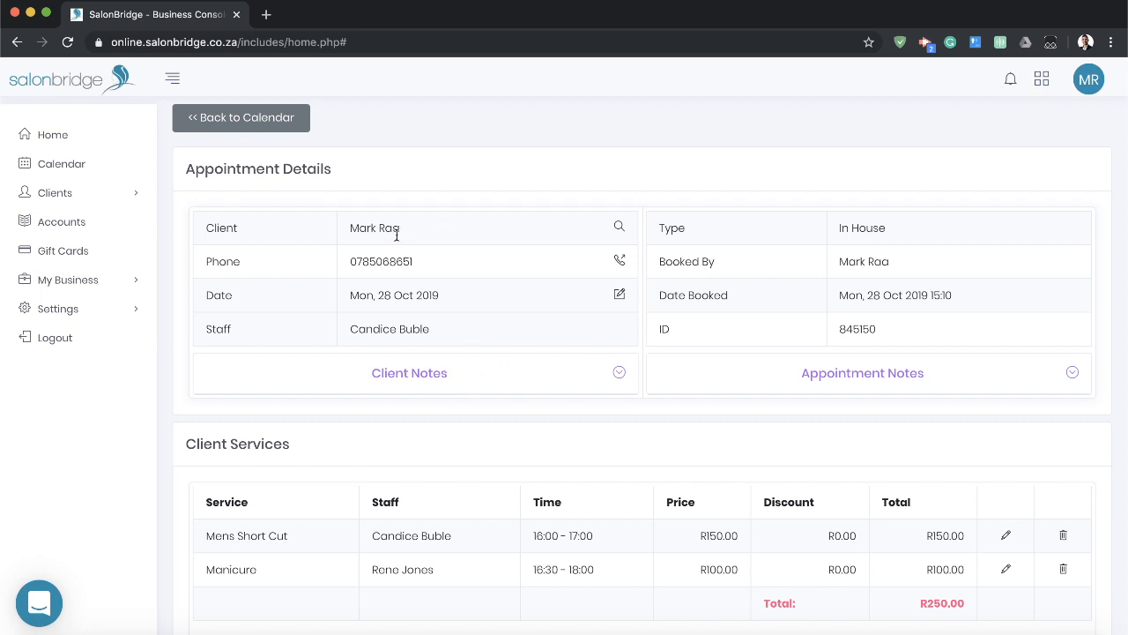
# Expand and collapse the client notes and the appointment notes in the appointment details.
pyautogui.click(490, 380)
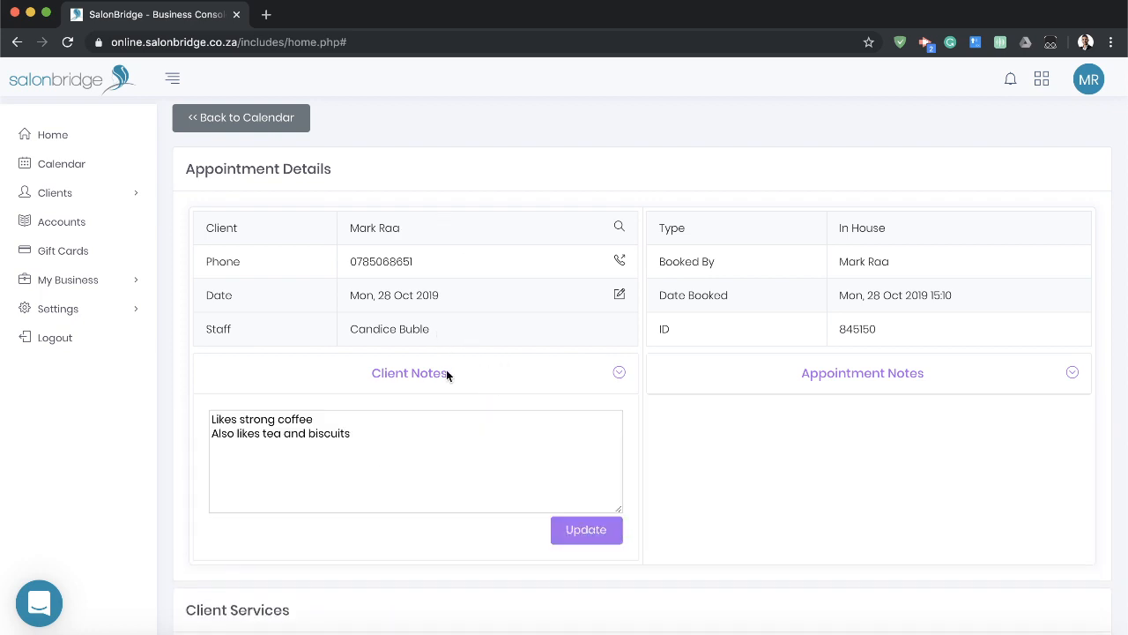
pyautogui.click(441, 374)
pyautogui.click(845, 375)
pyautogui.click(864, 373)
# Edit the Manicure service to apply a 20% discount and save it.
pyautogui.scroll(-2, 692, 430)
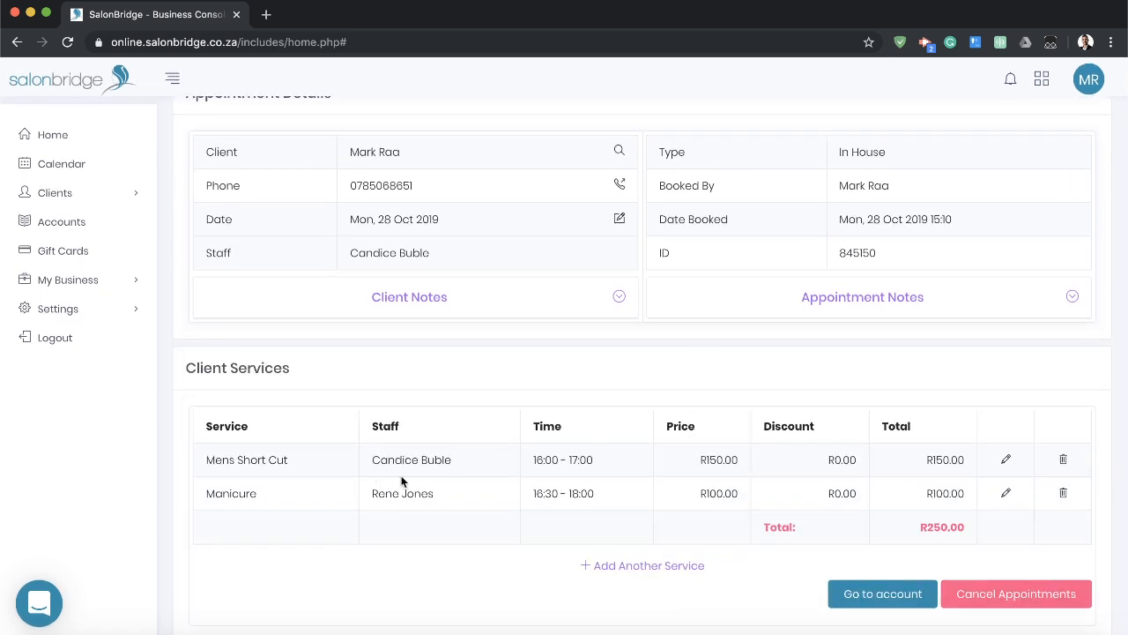
pyautogui.click(1005, 495)
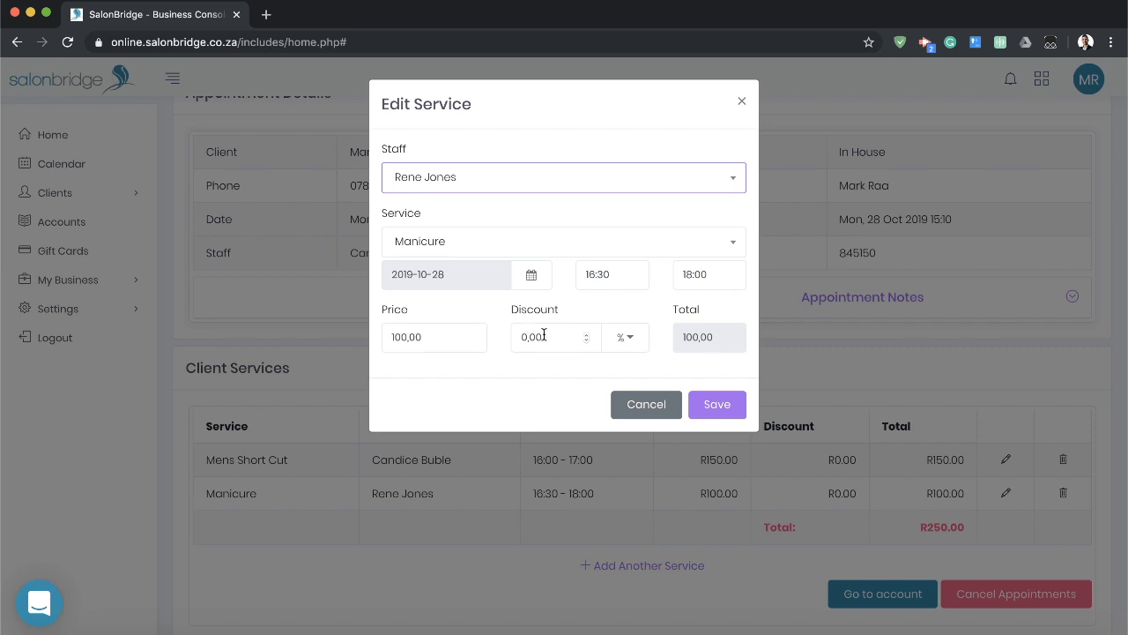
pyautogui.click(634, 340)
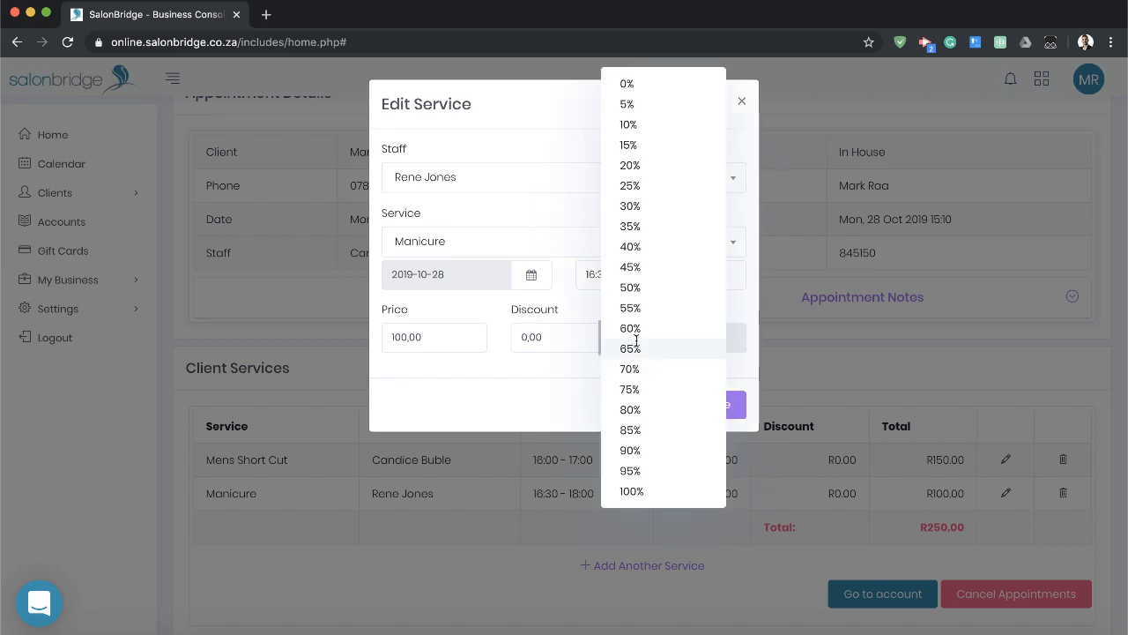
pyautogui.click(642, 164)
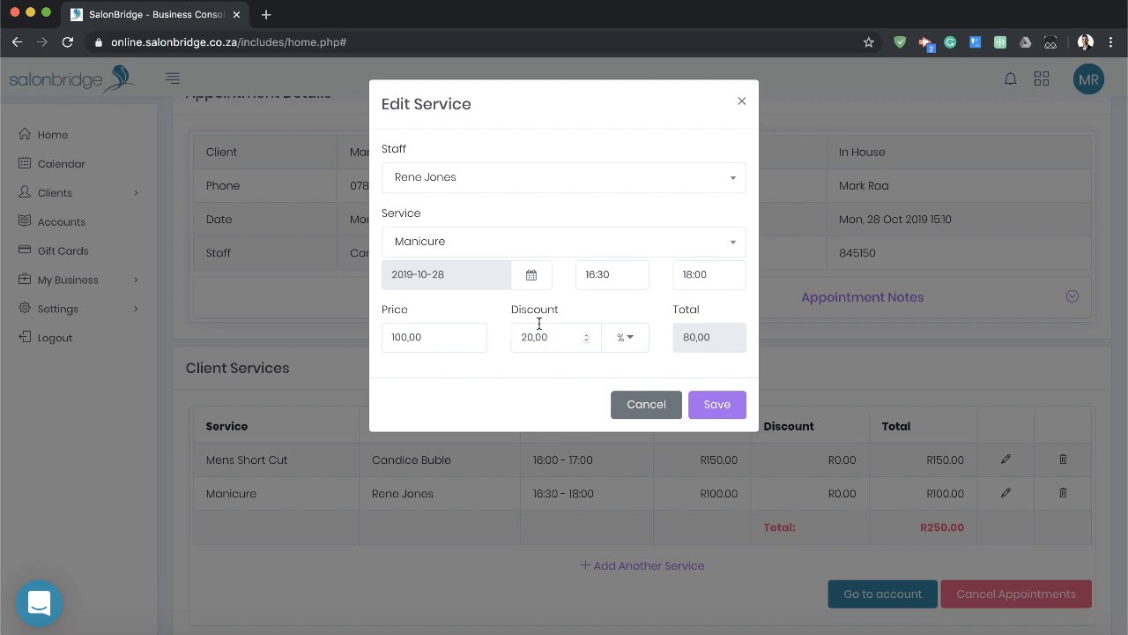
pyautogui.click(716, 405)
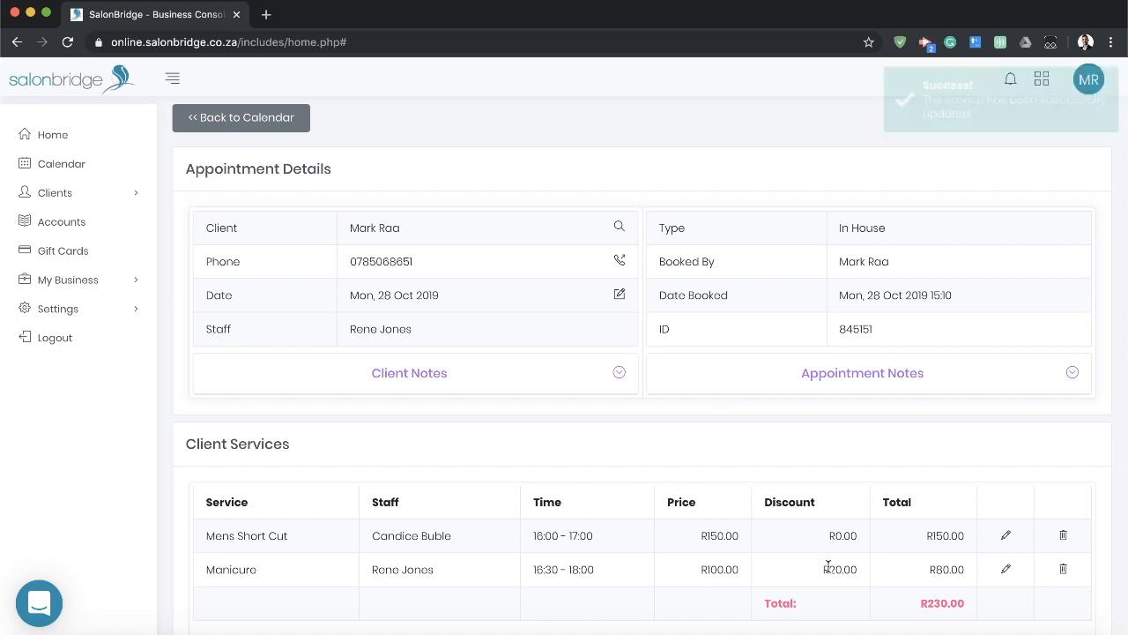
# Go to the appointment's account and limit the listed entries to 2019-10-28.
pyautogui.scroll(-2, 755, 574)
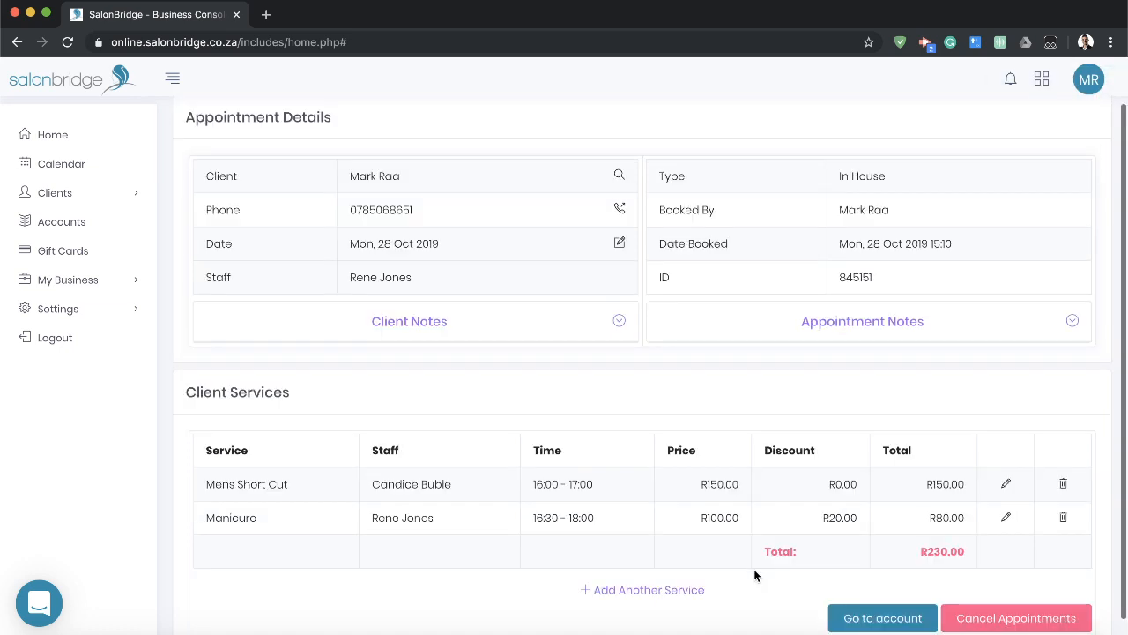
pyautogui.scroll(-1, 820, 586)
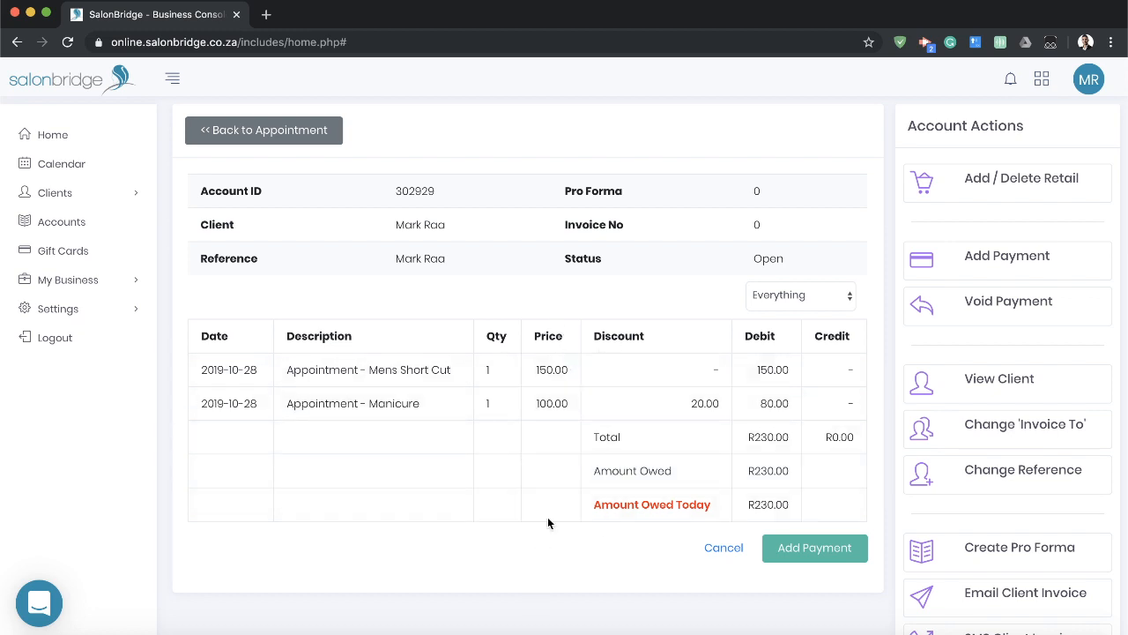
pyautogui.click(820, 294)
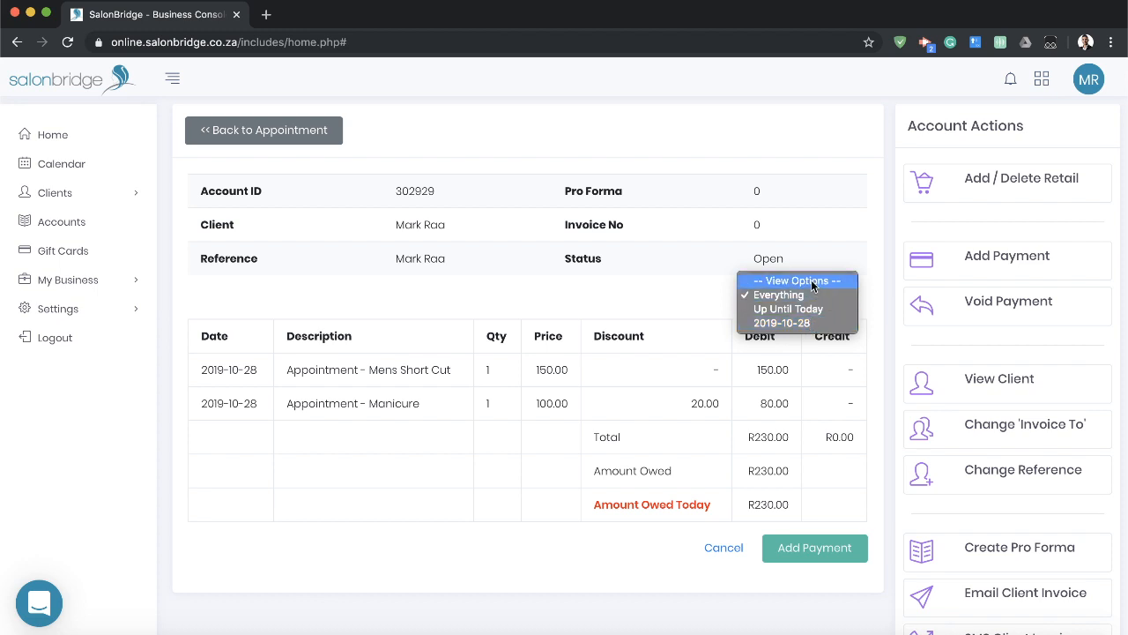
pyautogui.click(787, 323)
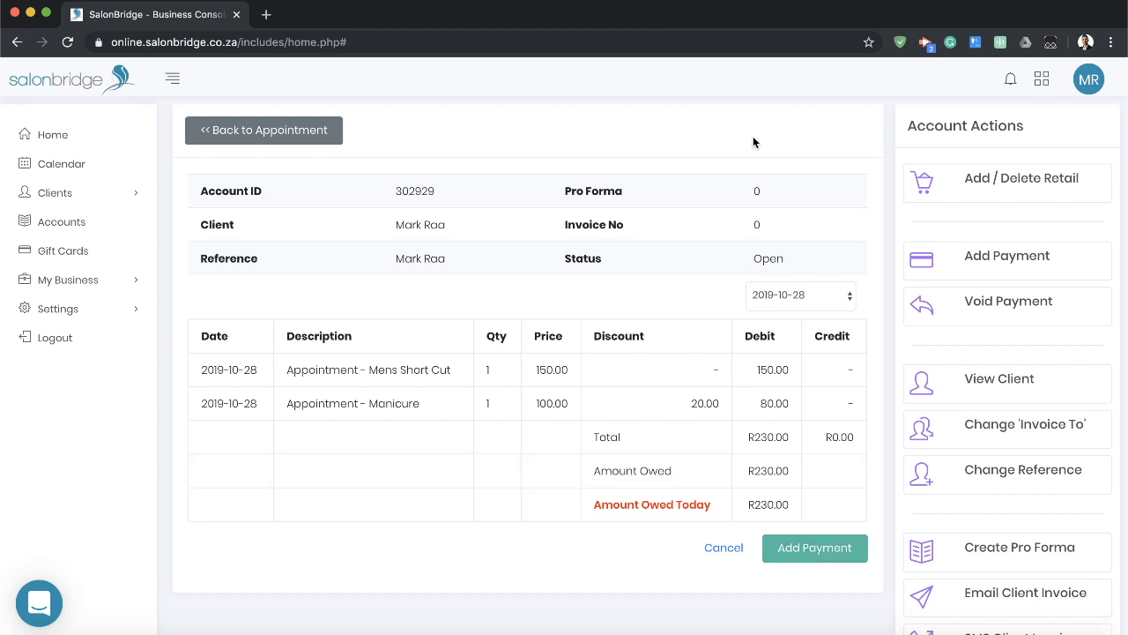
# Start adding a retail item to the account and choose INV0012 - Hair Wax.
pyautogui.click(965, 185)
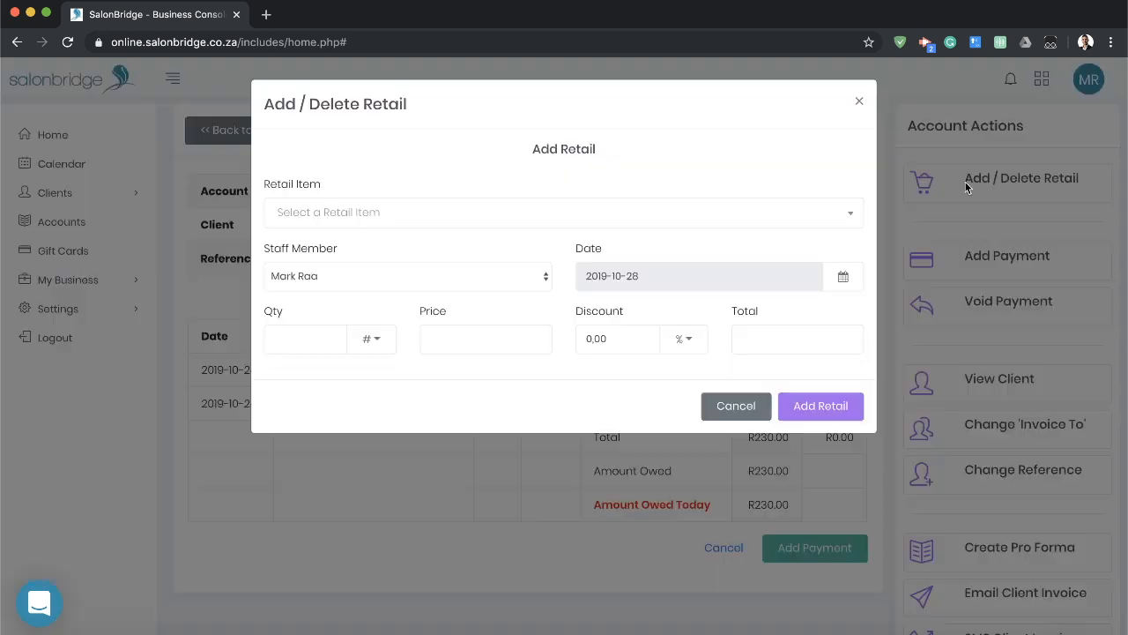
pyautogui.click(675, 212)
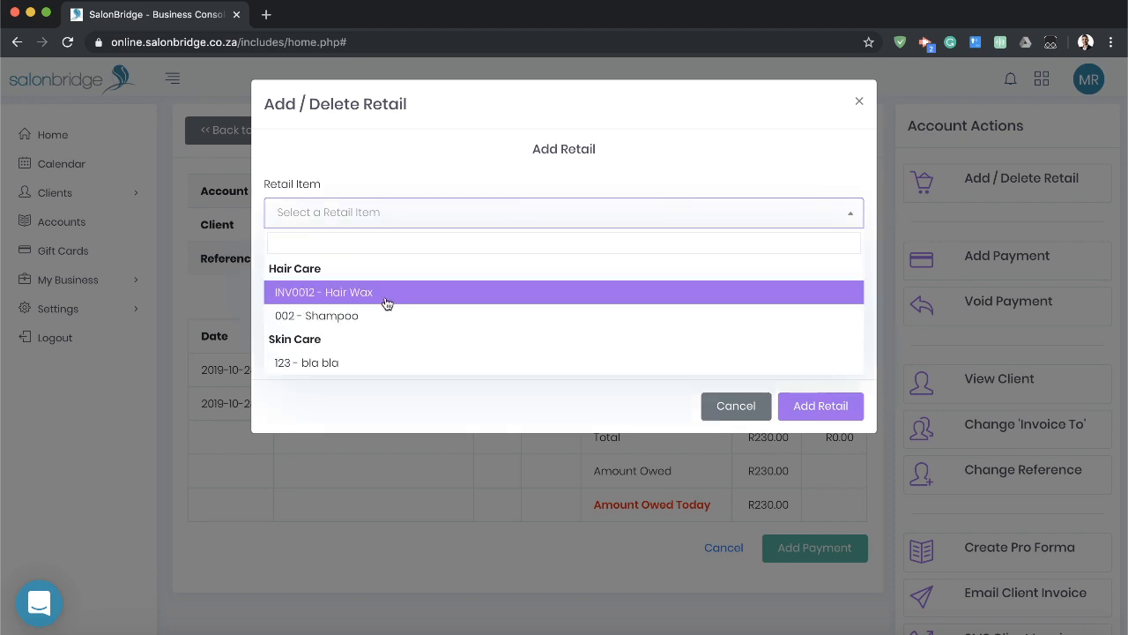
pyautogui.click(335, 294)
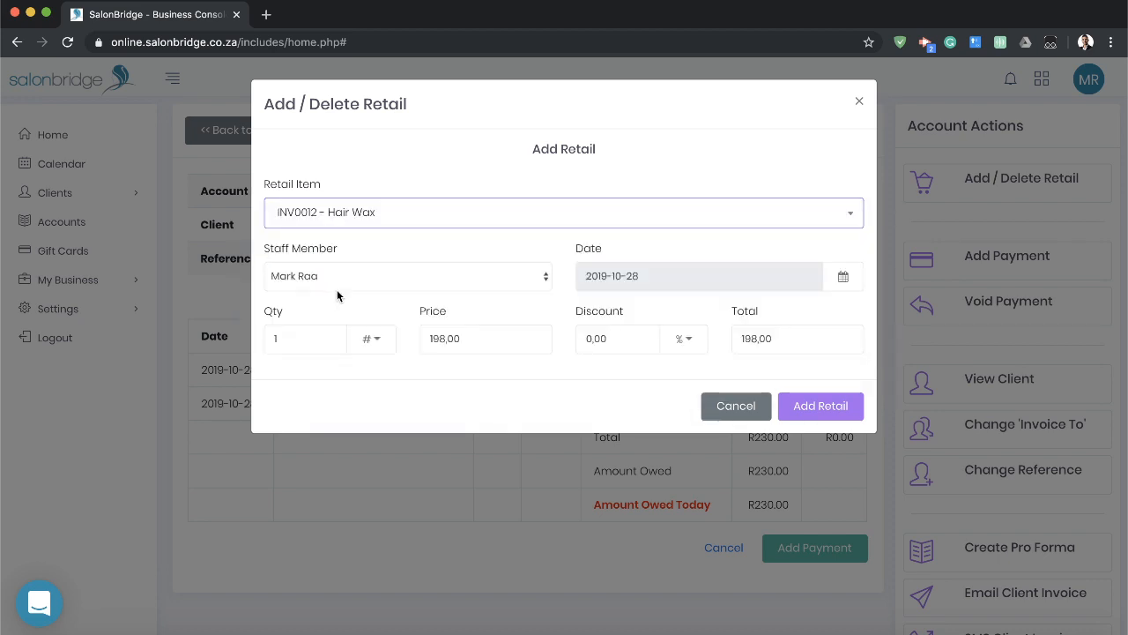
# Assign the Hair Wax sale to the staff member handling the Mens Short Cut and set the quantity to 2.
pyautogui.click(519, 280)
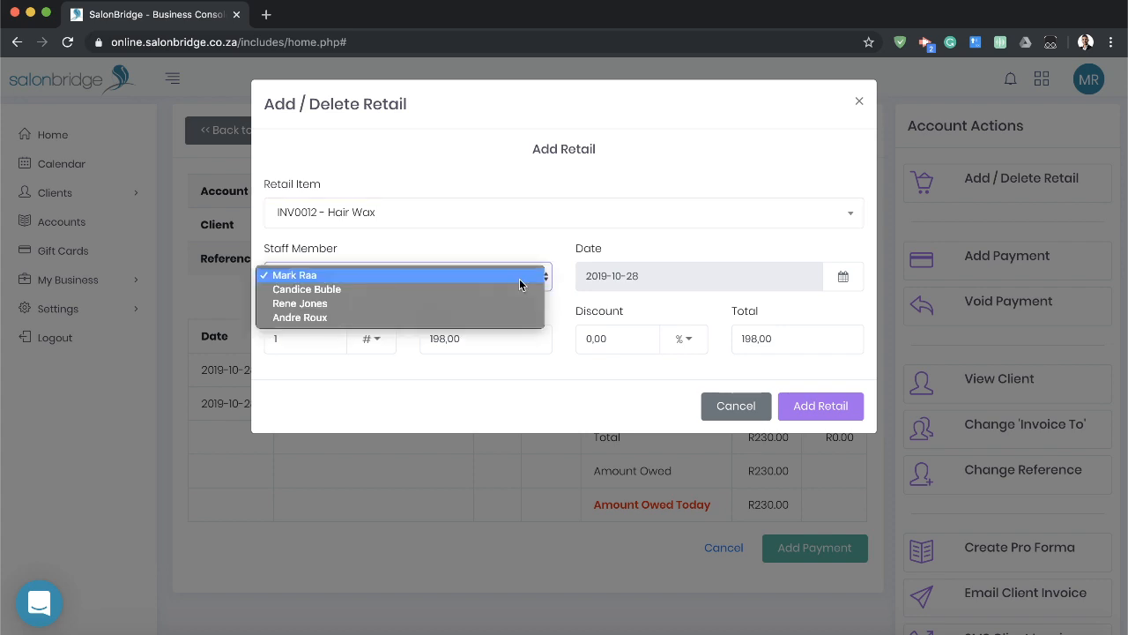
pyautogui.click(319, 291)
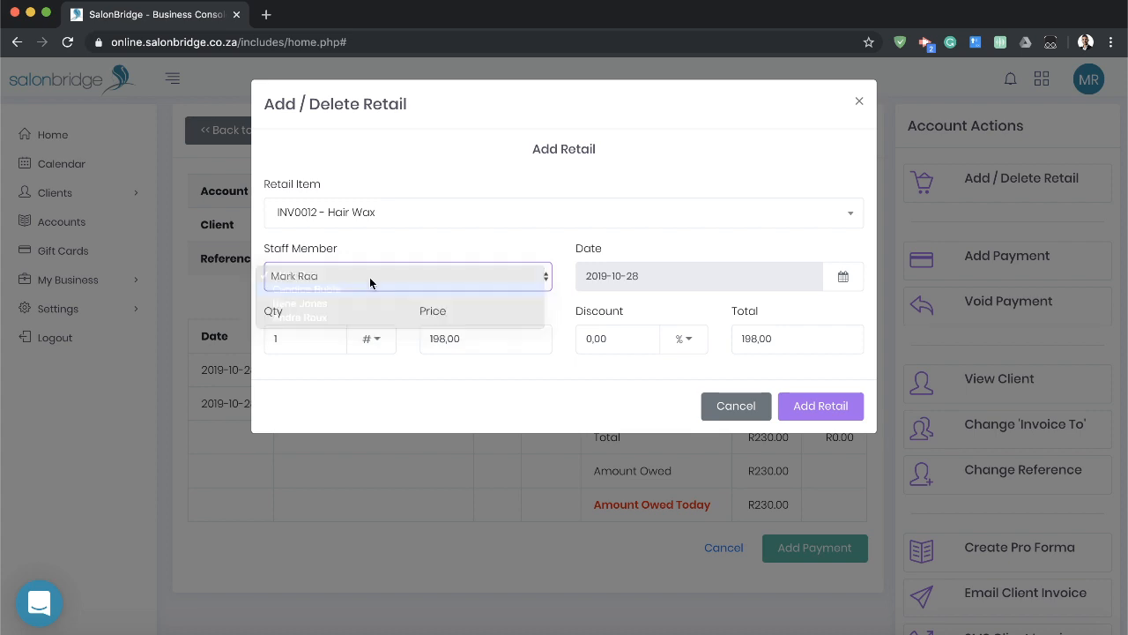
pyautogui.click(492, 244)
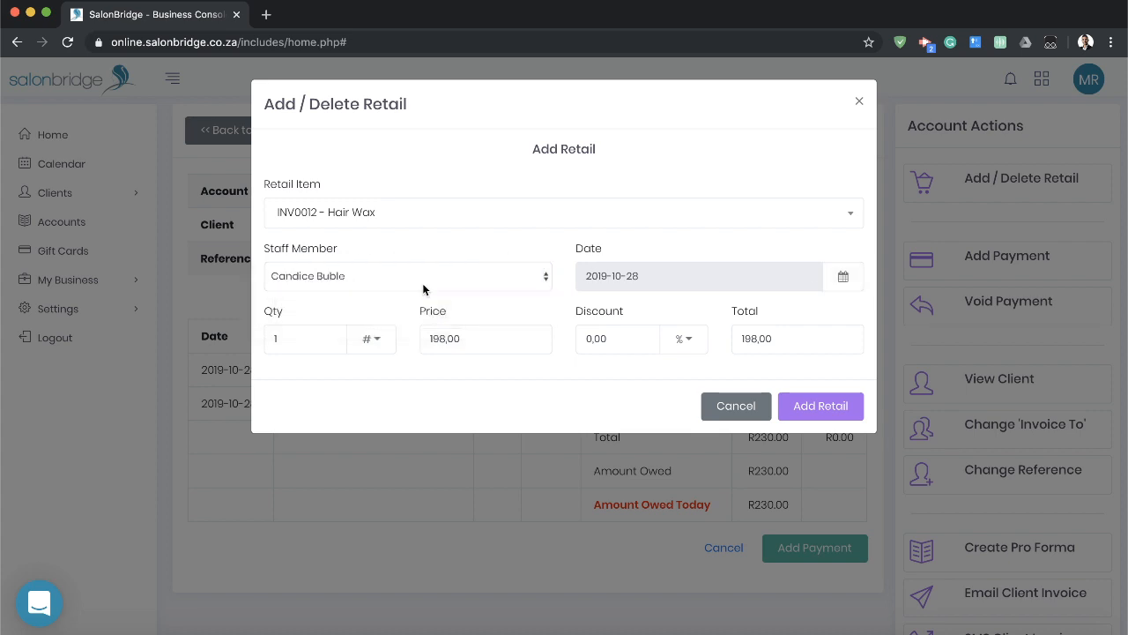
pyautogui.click(374, 343)
pyautogui.click(370, 393)
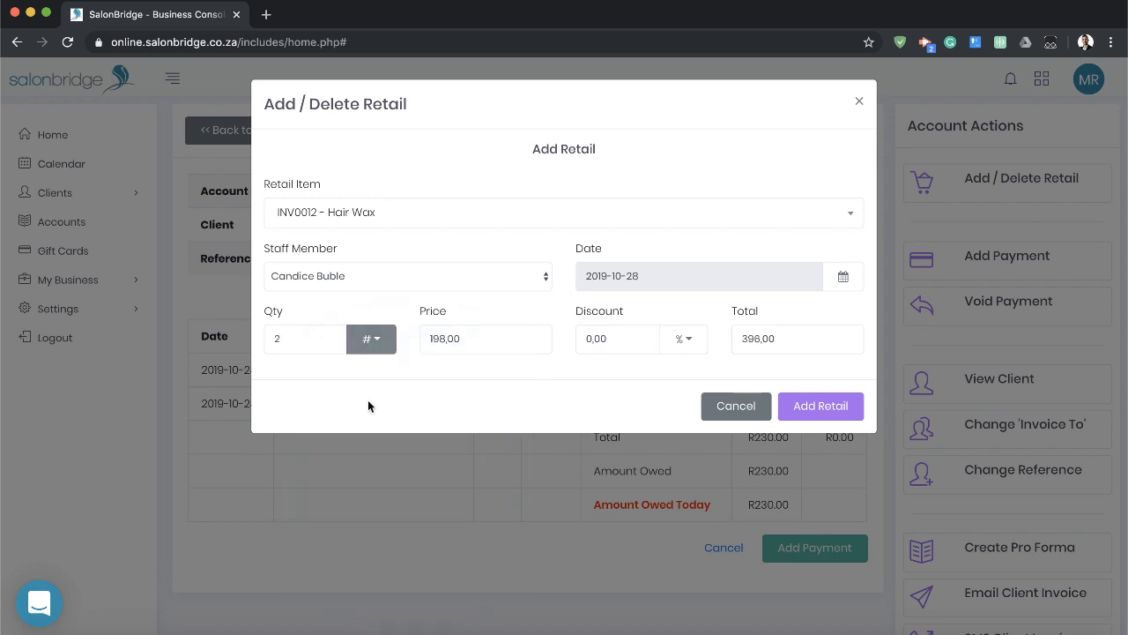
# Add the Hair Wax sale to the account, then reopen the retail entries to review them and close without changes.
pyautogui.click(846, 413)
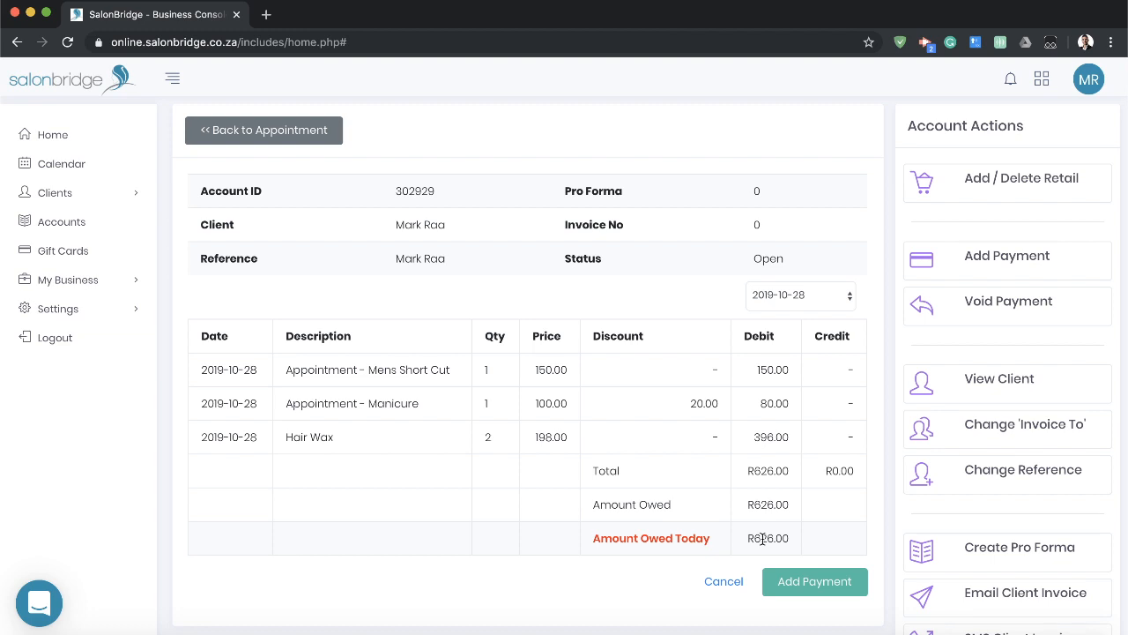
pyautogui.click(1014, 181)
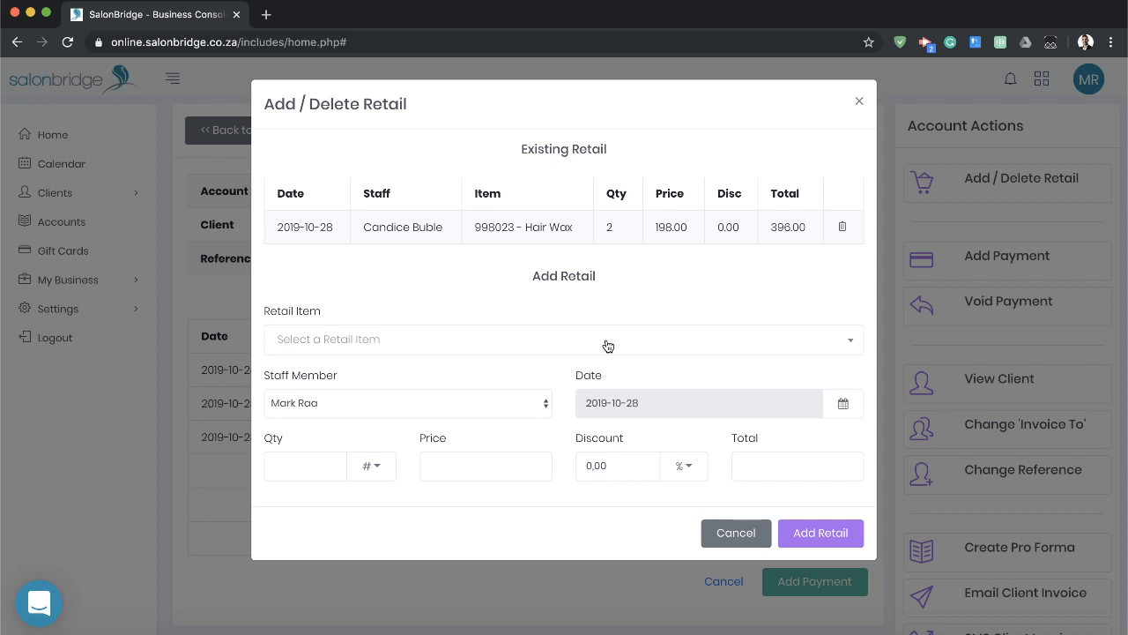
pyautogui.click(735, 534)
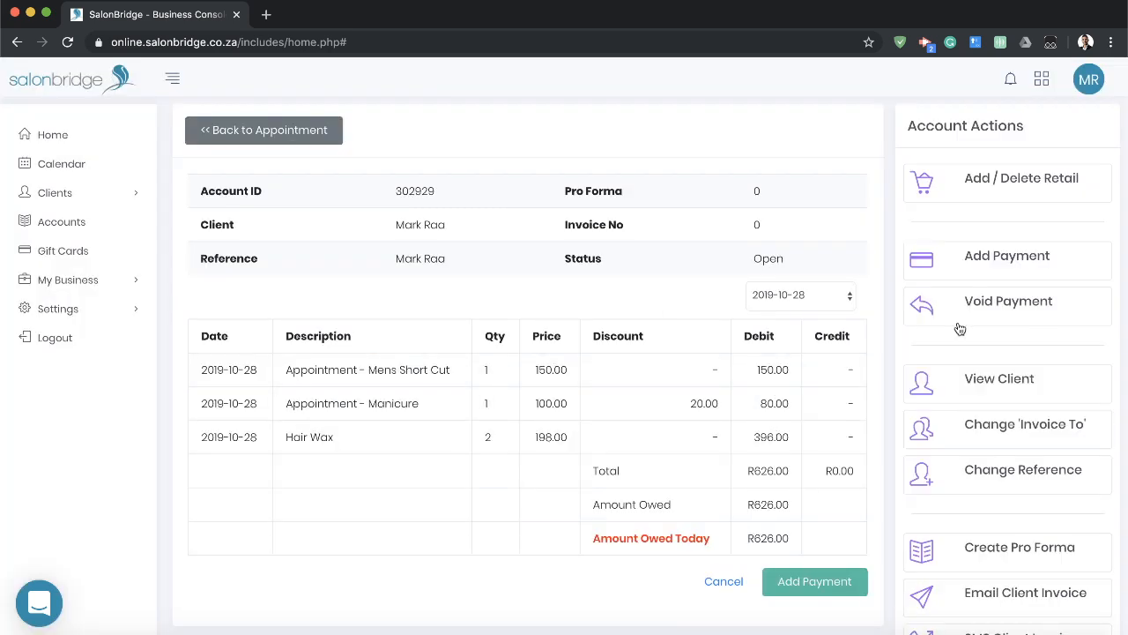
# Send the client the account invoice by SMS for 2019-10-28, using the mobile number on file.
pyautogui.scroll(-3, 1020, 392)
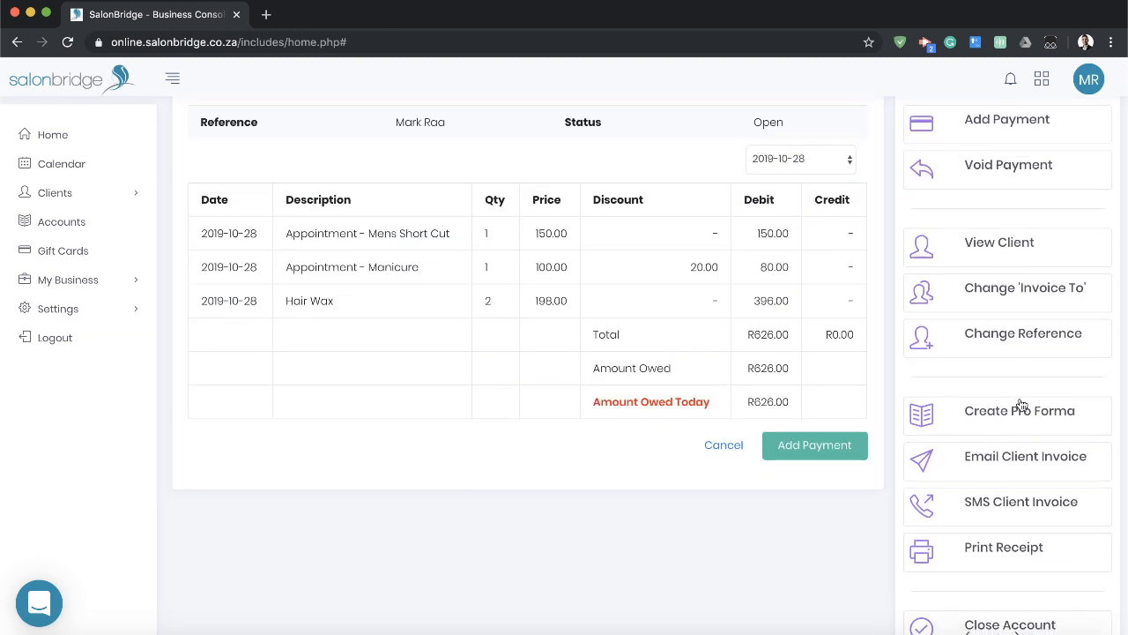
pyautogui.scroll(-1, 1021, 408)
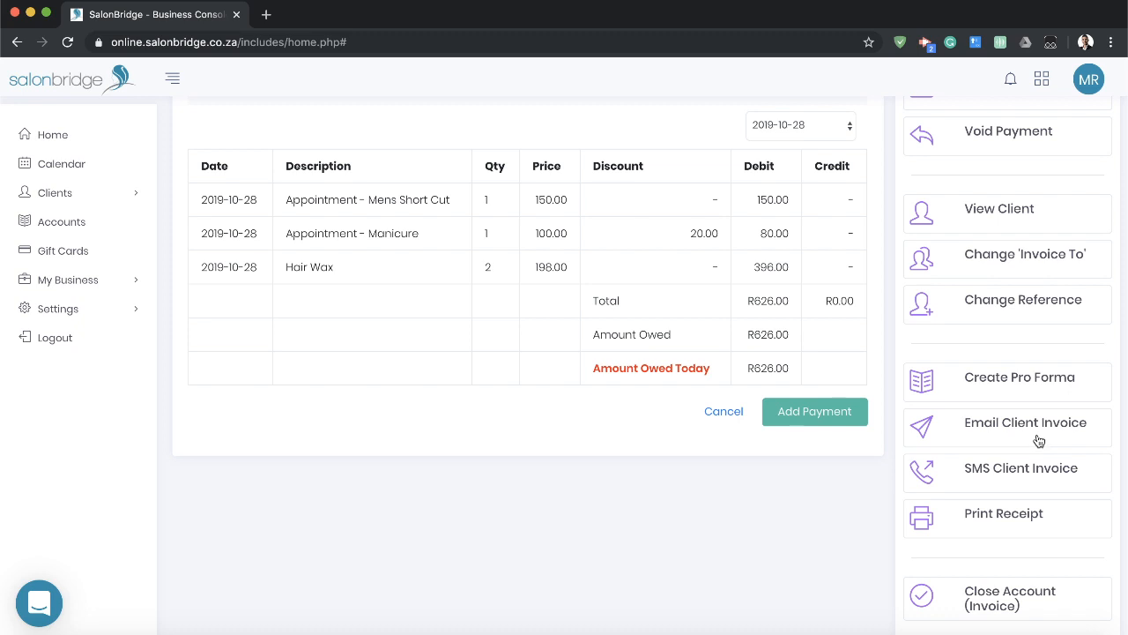
pyautogui.click(989, 474)
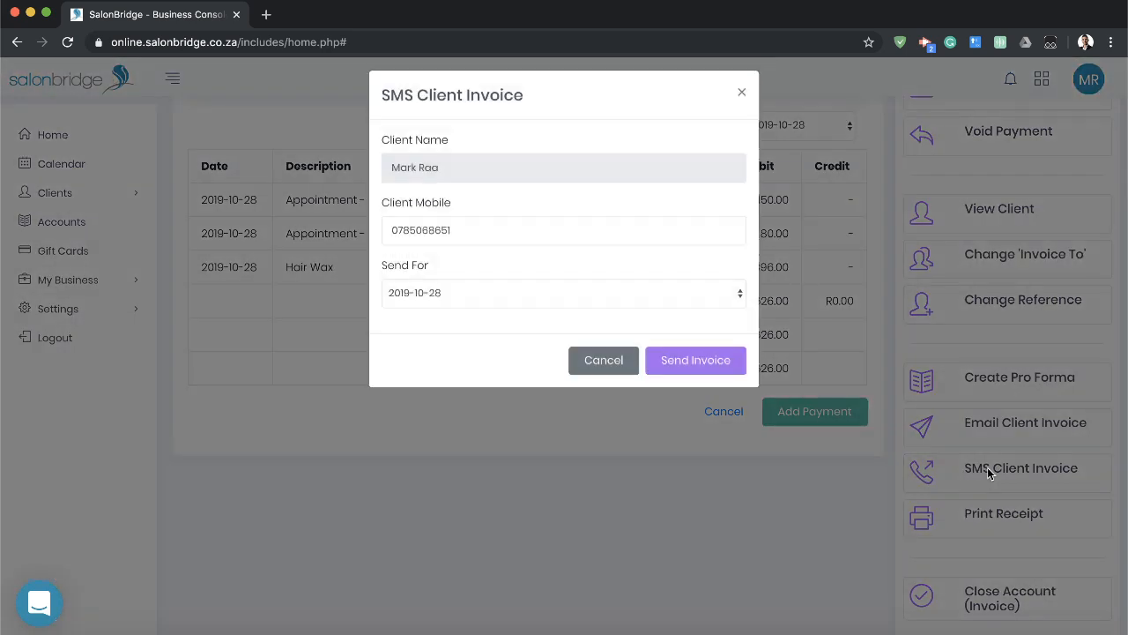
pyautogui.click(497, 238)
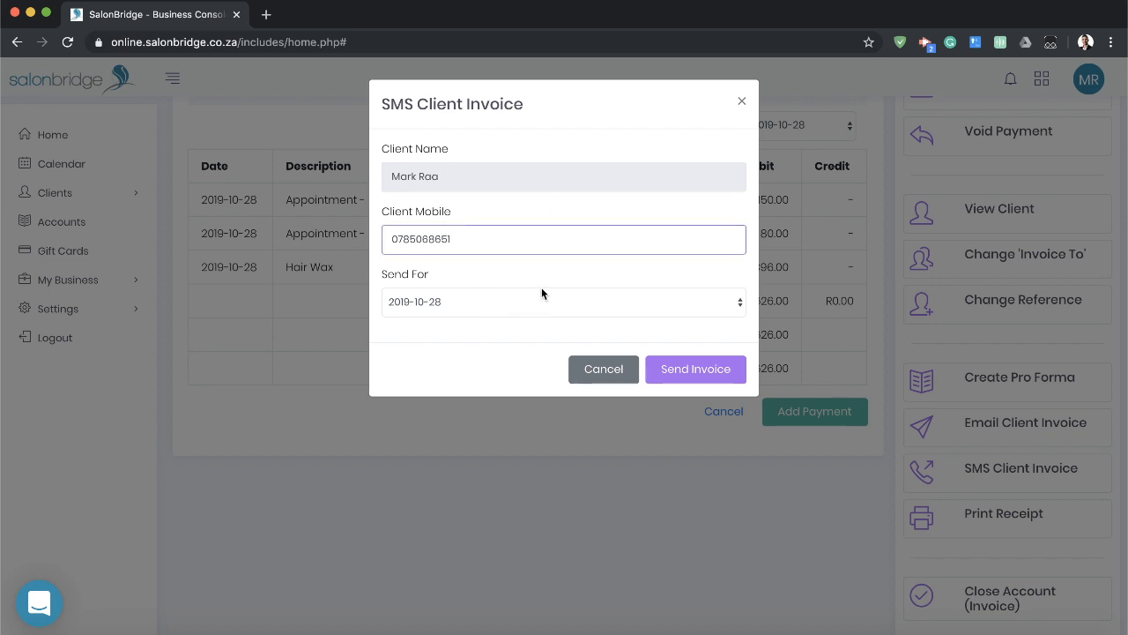
pyautogui.click(471, 304)
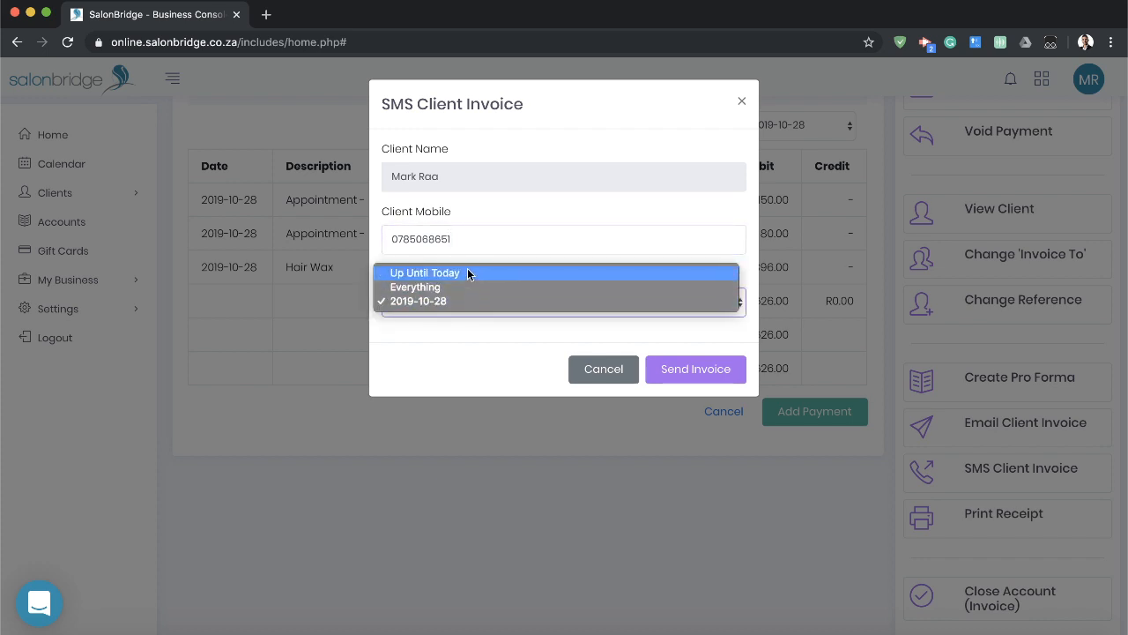
pyautogui.click(456, 304)
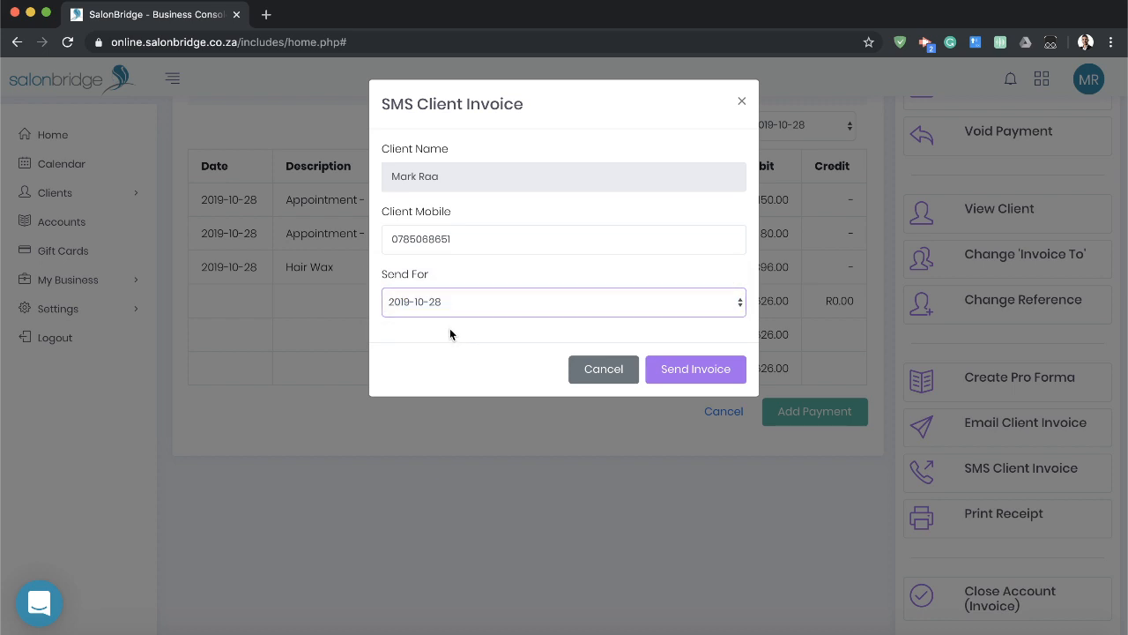
pyautogui.click(685, 372)
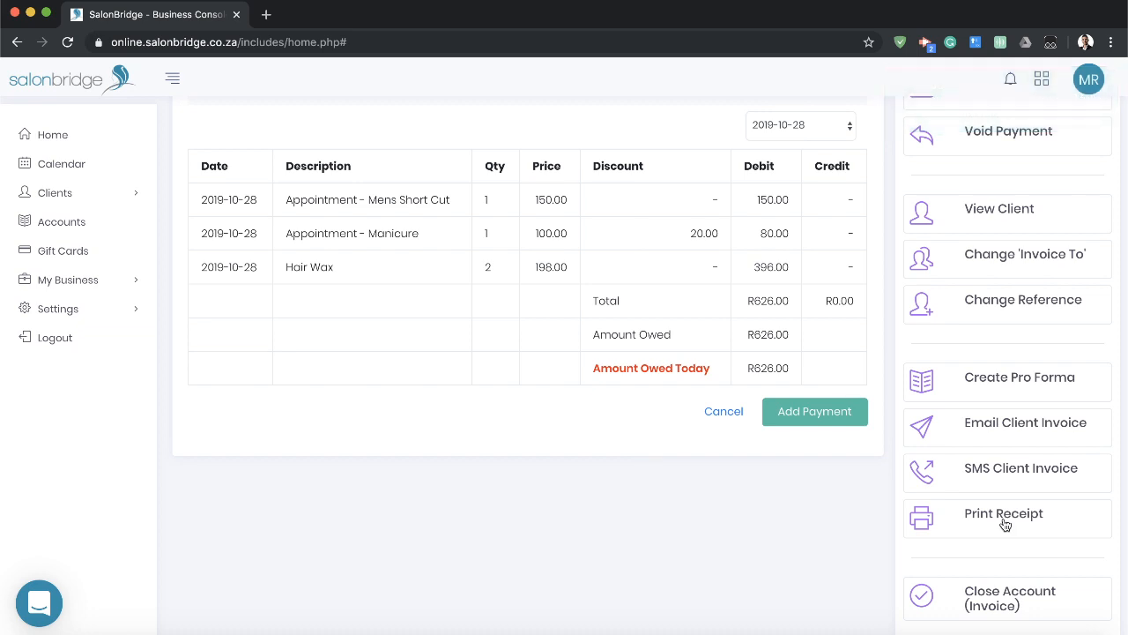
# Start a payment for the amount owed on the account and include a 20% tip.
pyautogui.scroll(3, 1009, 505)
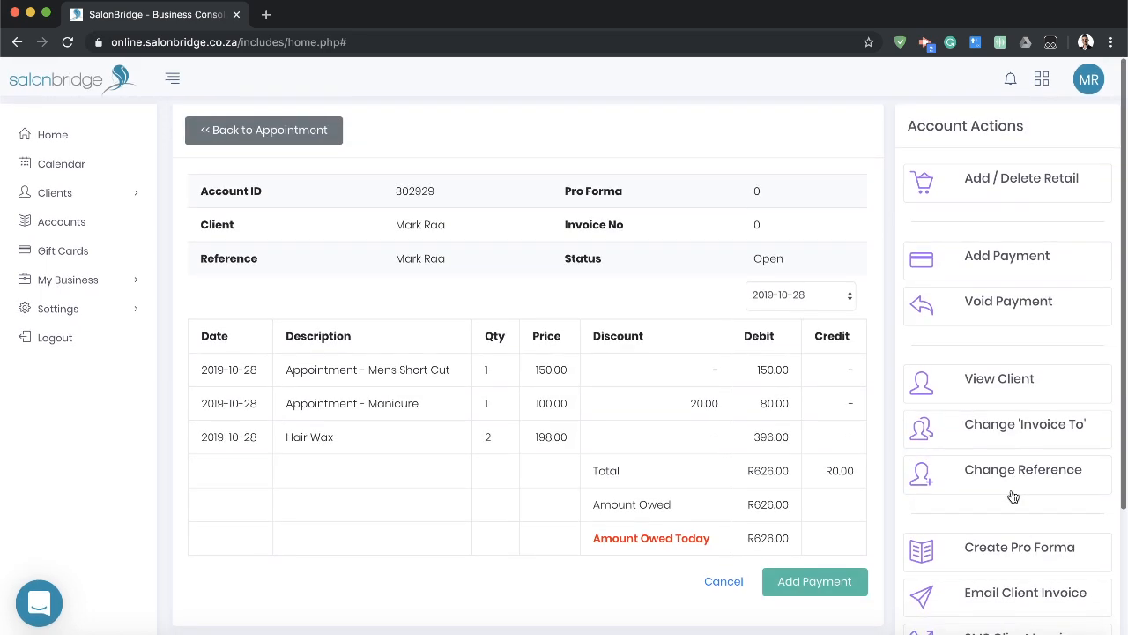
pyautogui.click(820, 584)
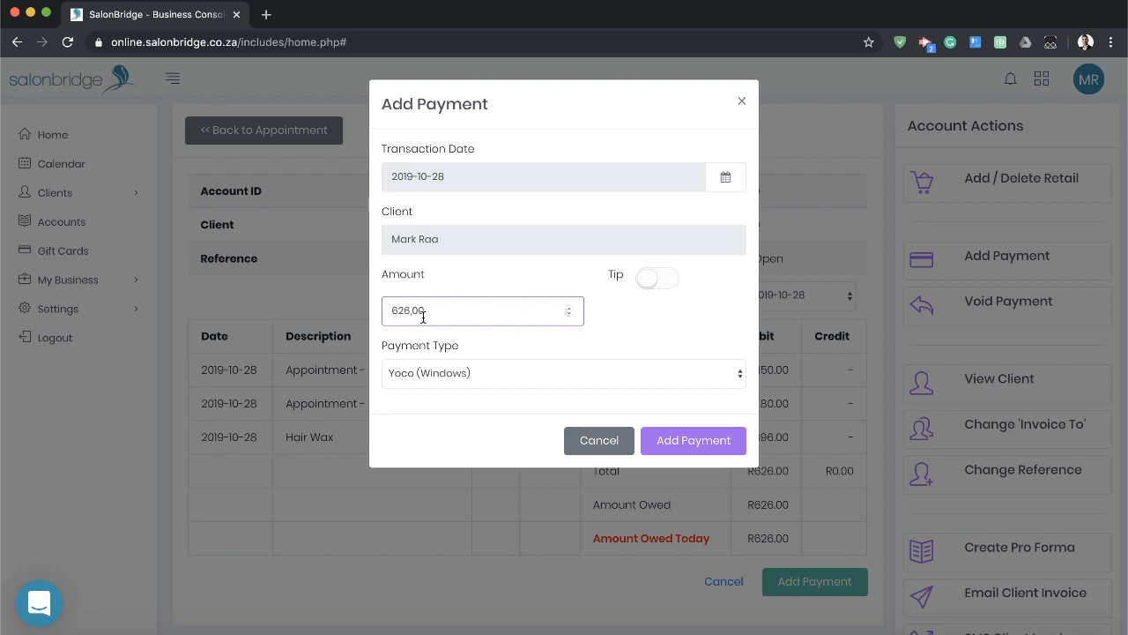
pyautogui.click(652, 280)
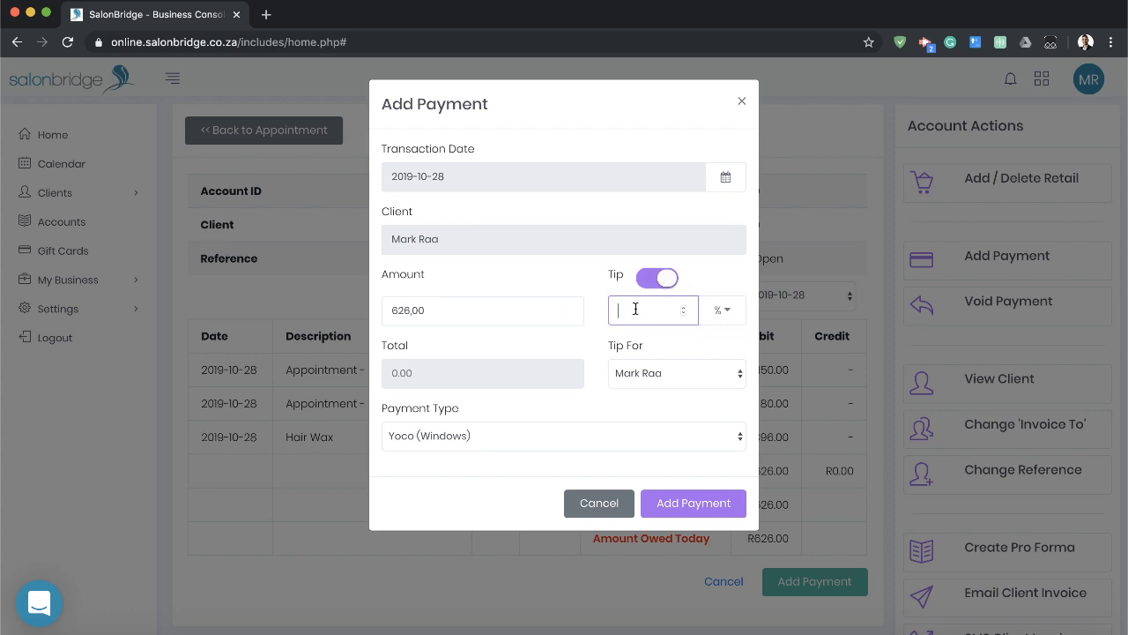
pyautogui.click(724, 311)
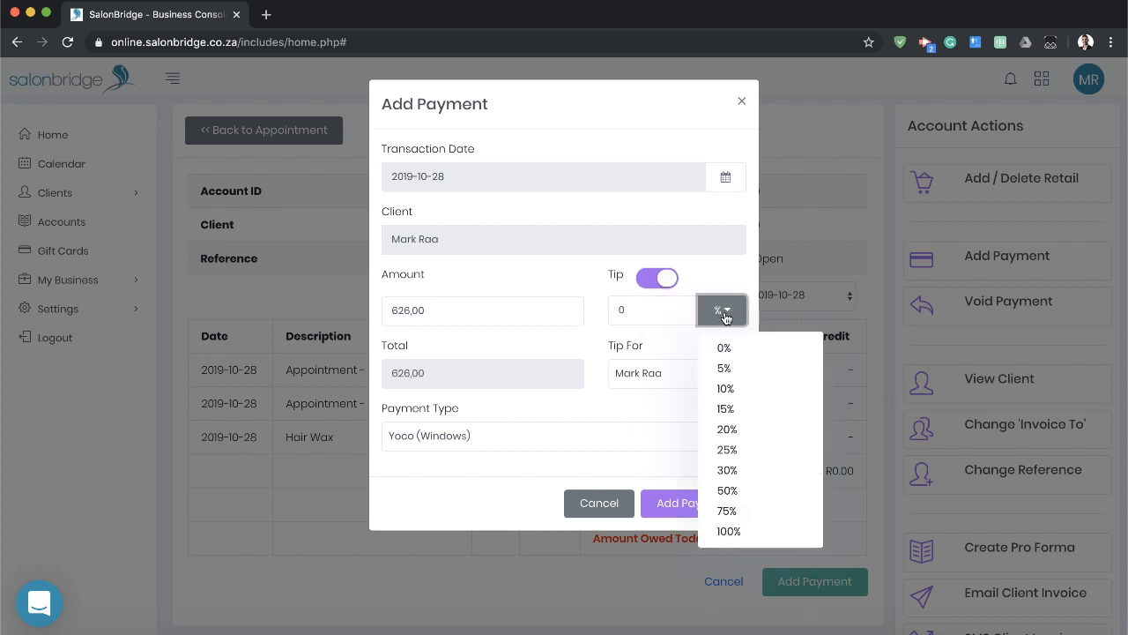
pyautogui.click(730, 429)
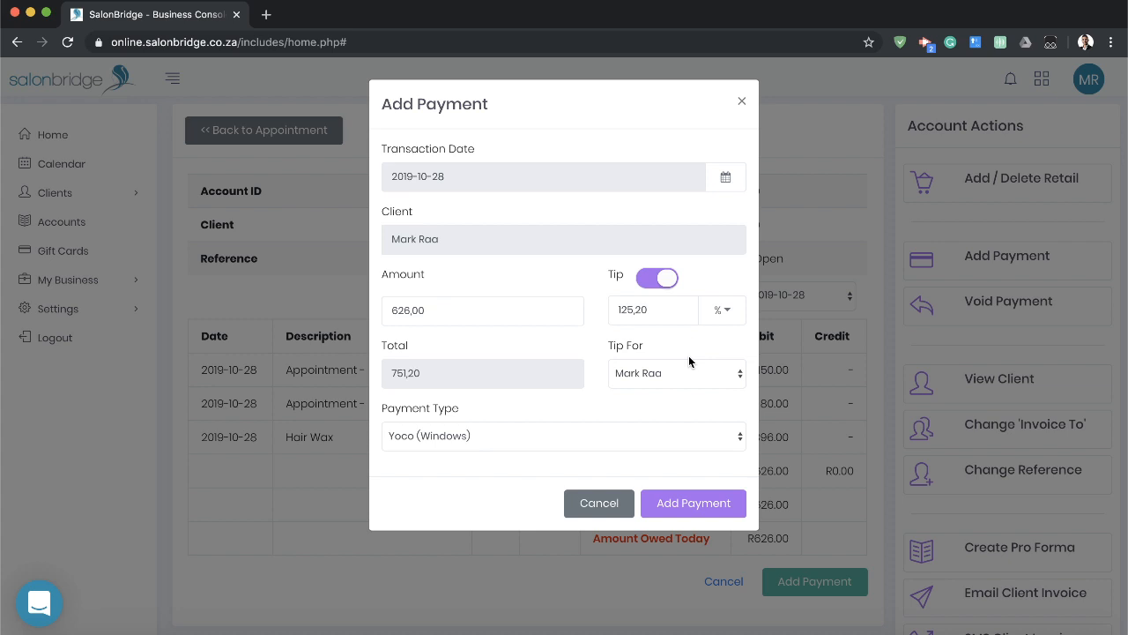
# Remove the tip from the payment, set the payment type to Cash and add it to the account.
pyautogui.click(665, 282)
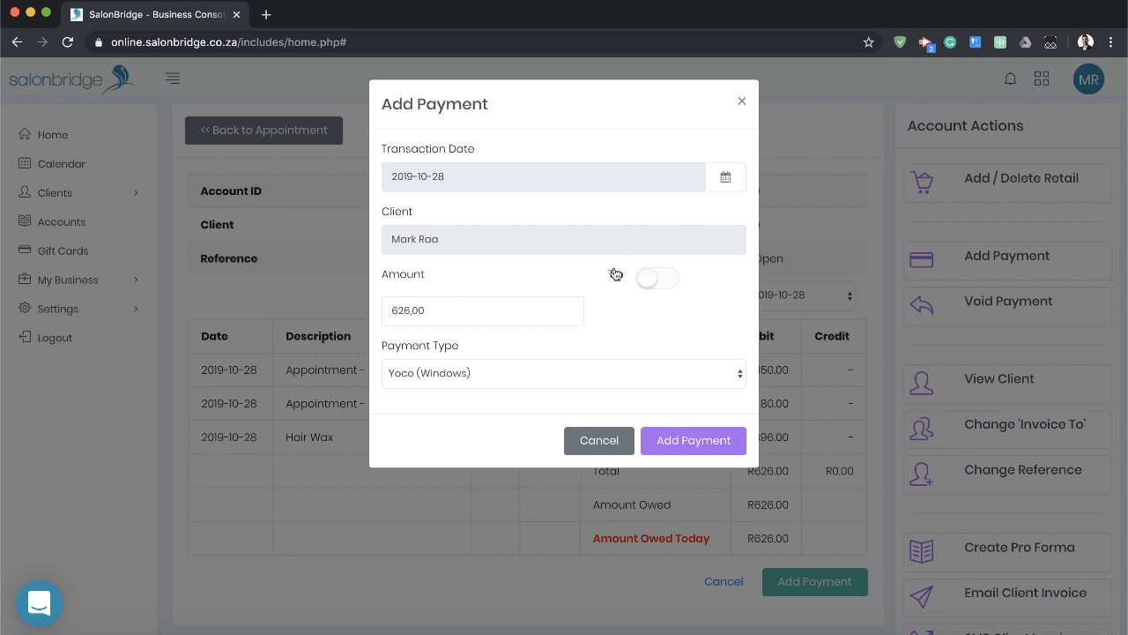
pyautogui.click(516, 373)
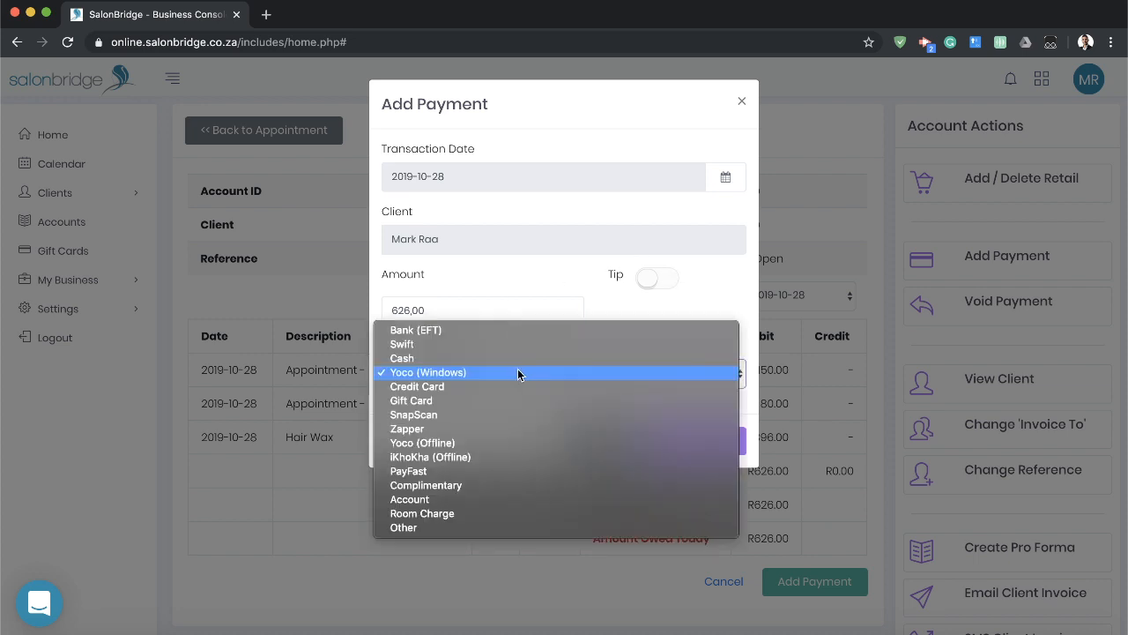
pyautogui.click(454, 357)
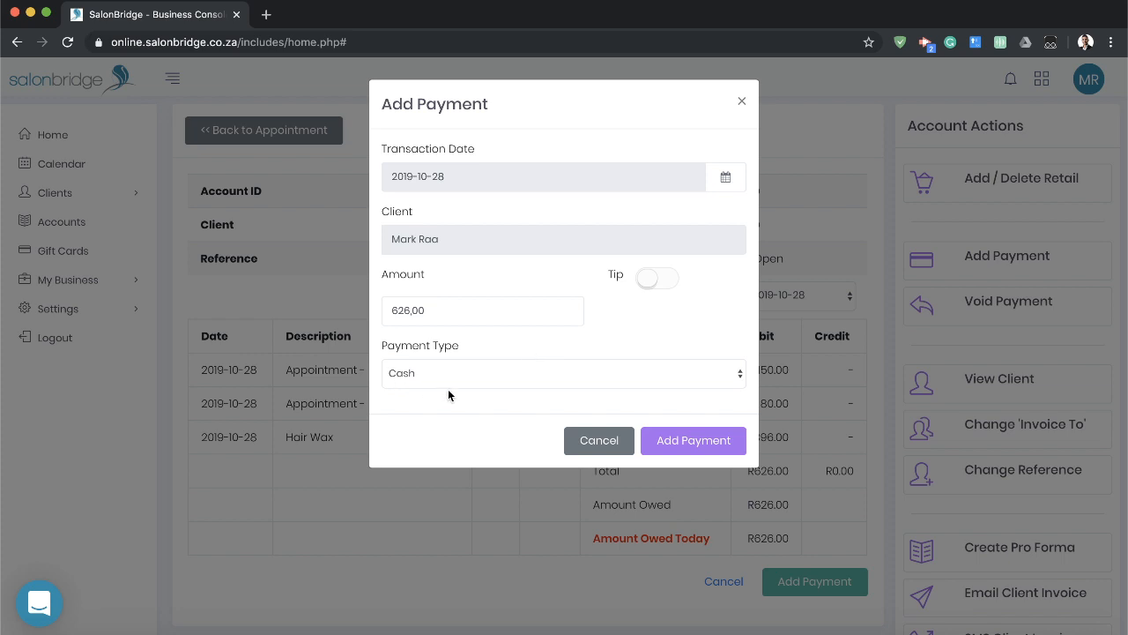
pyautogui.click(696, 445)
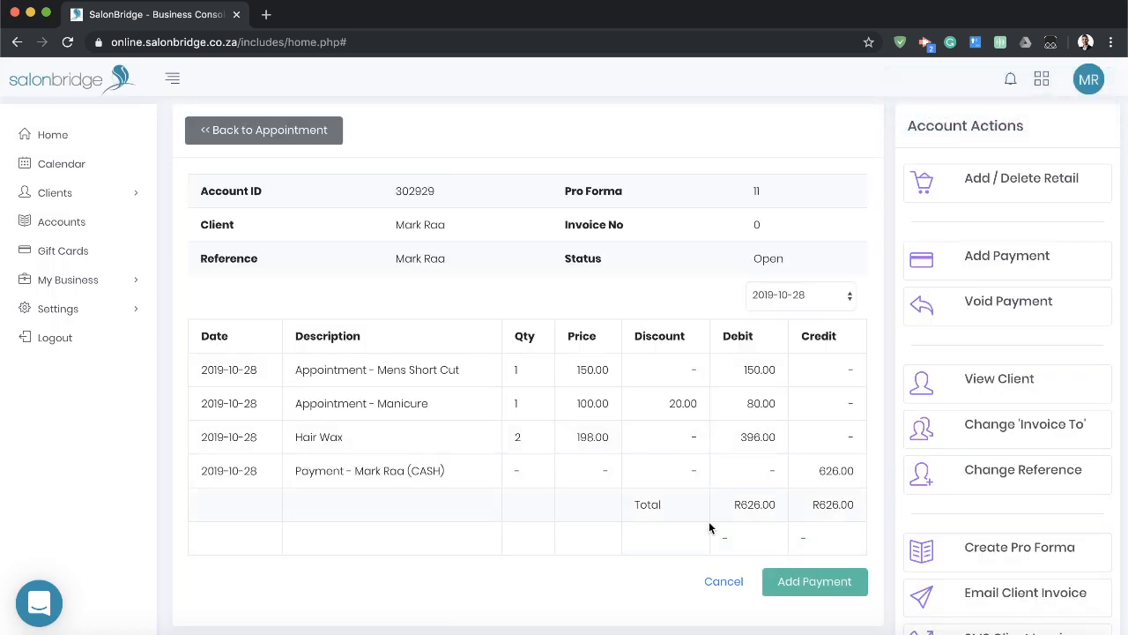
# Compare the account's debit and credit totals and review the cash payment entry.
pyautogui.scroll(-1, 822, 498)
pyautogui.scroll(-1, 822, 498)
pyautogui.doubleClick(829, 381)
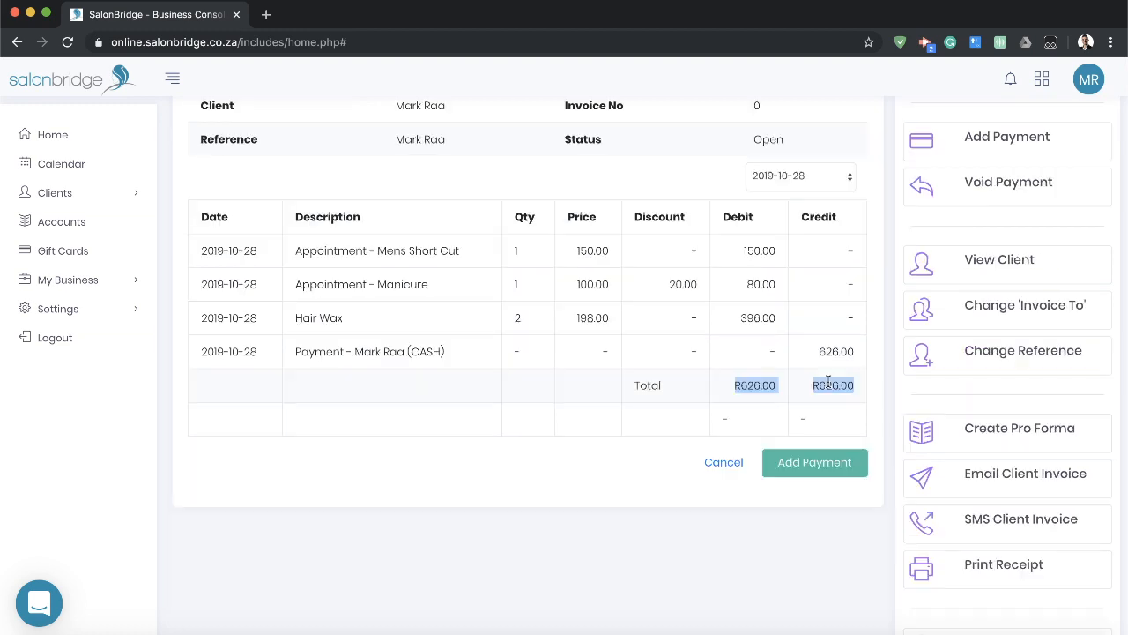
pyautogui.click(827, 383)
pyautogui.scroll(-1, 750, 379)
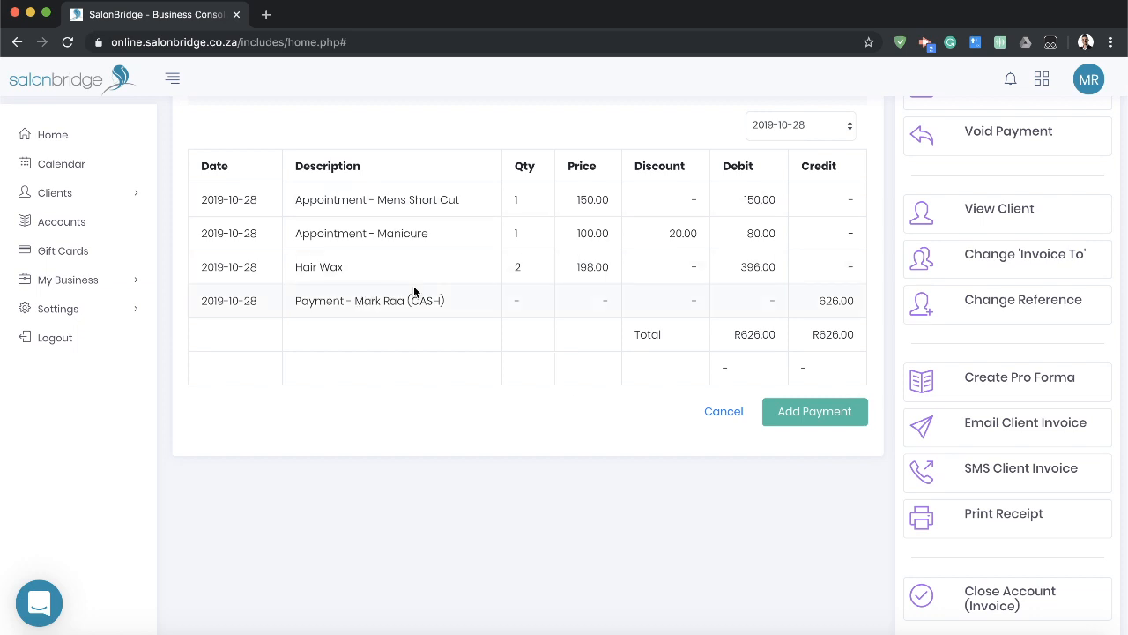
# Void the account's cash payment for the amount of 626.00 with Cash as the payment type.
pyautogui.scroll(3, 700, 336)
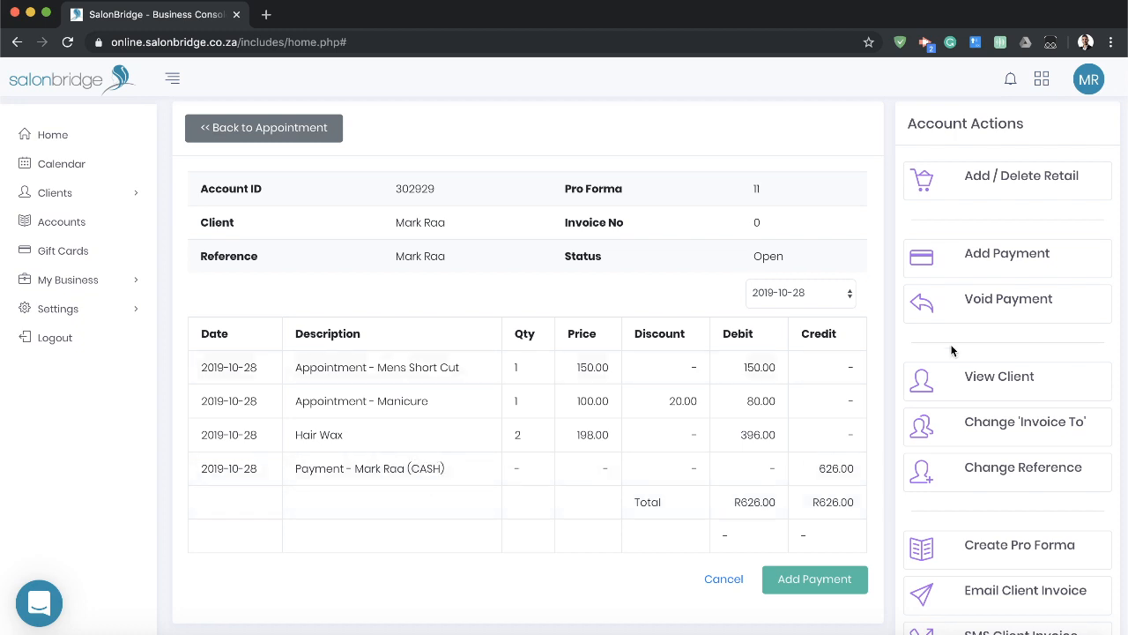
pyautogui.click(1008, 306)
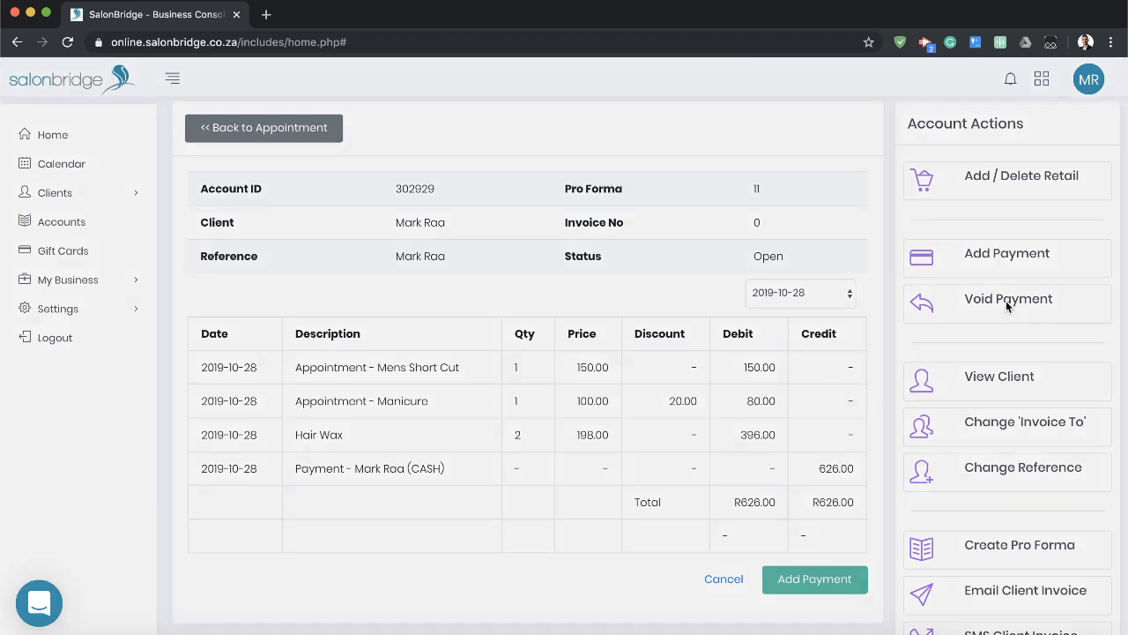
pyautogui.click(573, 305)
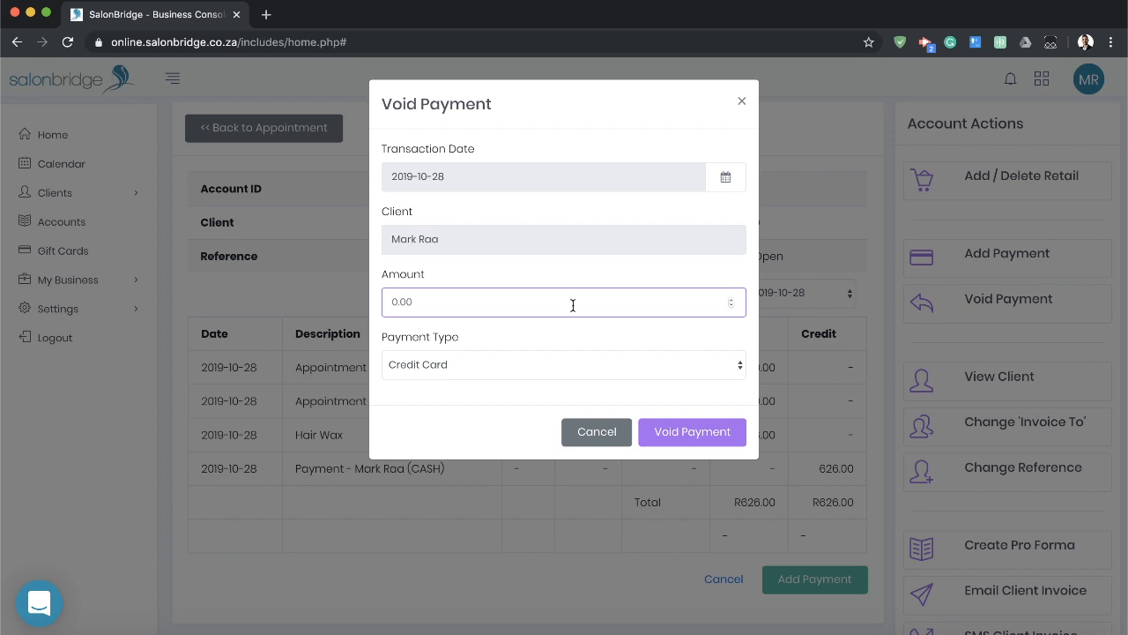
pyautogui.write('626')
pyautogui.click(486, 374)
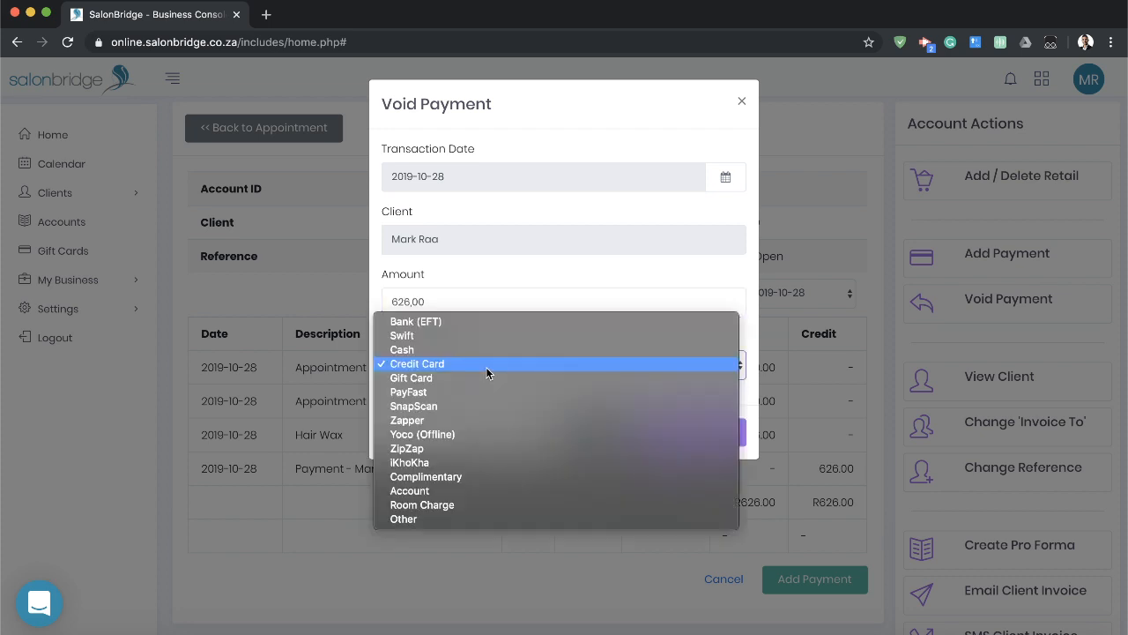
pyautogui.click(457, 347)
pyautogui.click(416, 406)
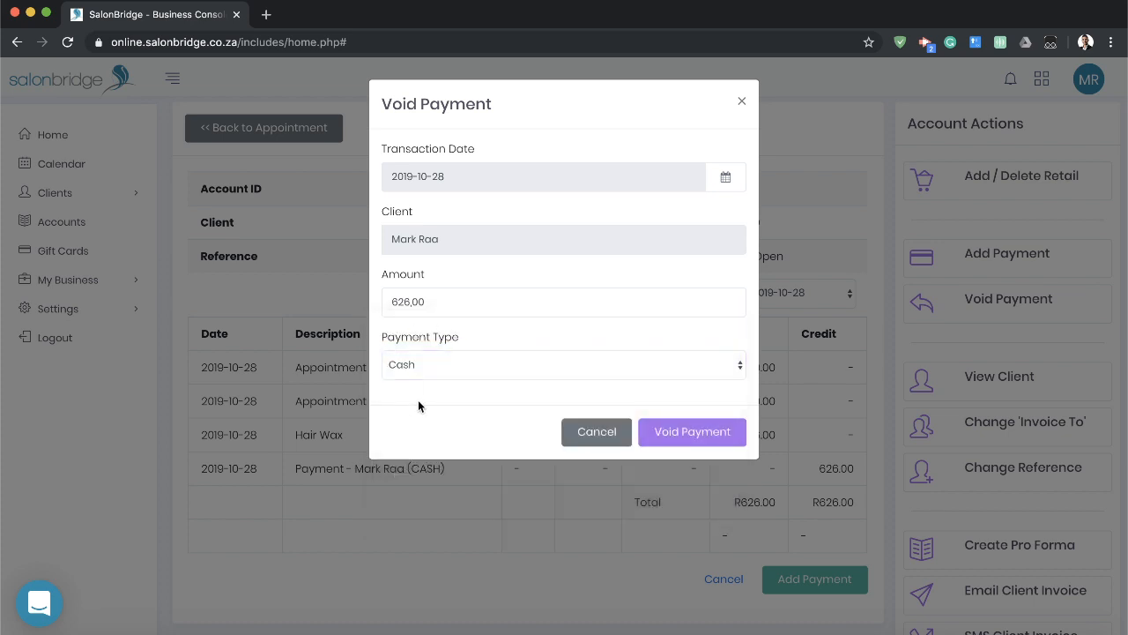
pyautogui.click(703, 435)
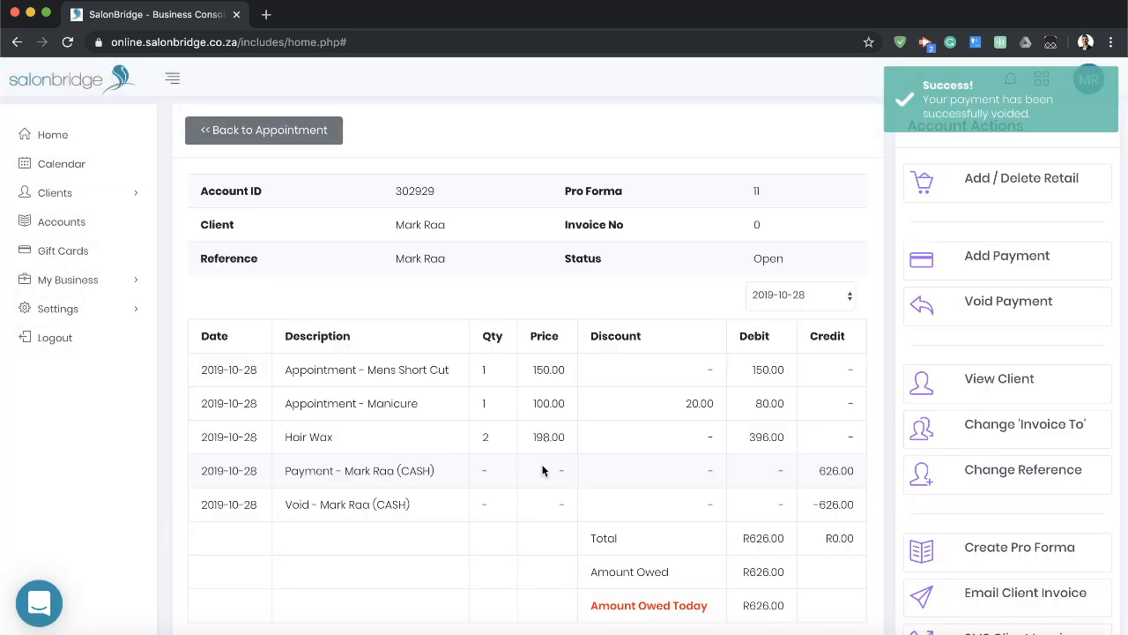
# Examine the void entry on the account and the amount owed today.
pyautogui.scroll(-2, 544, 471)
pyautogui.moveTo(273, 417); pyautogui.dragTo(833, 420)
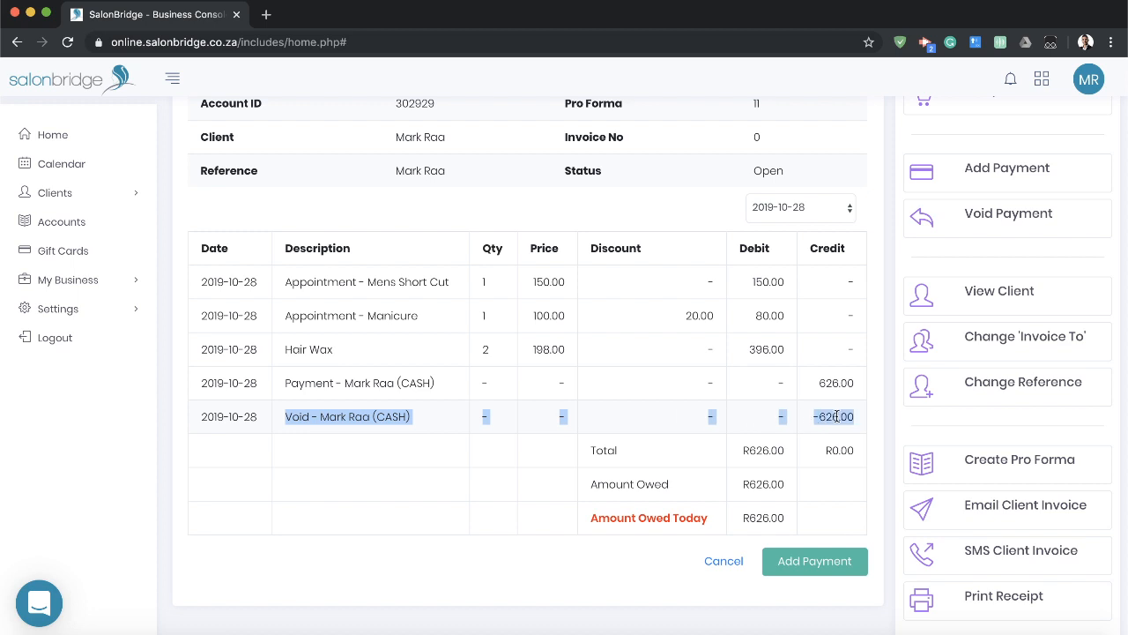
pyautogui.click(833, 421)
pyautogui.doubleClick(760, 519)
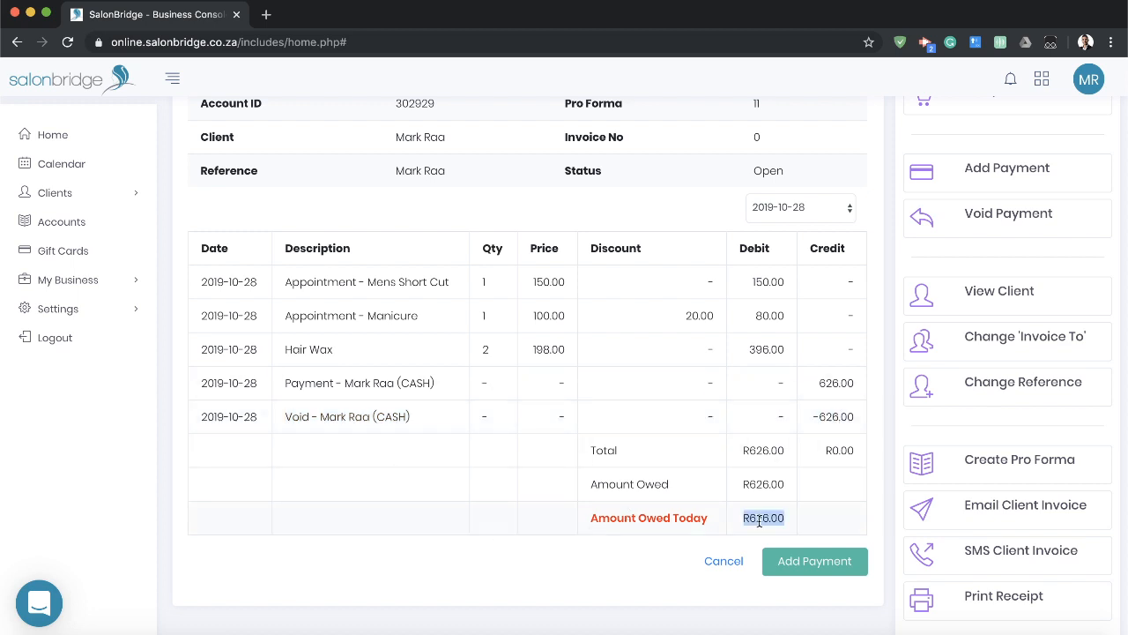
pyautogui.click(579, 571)
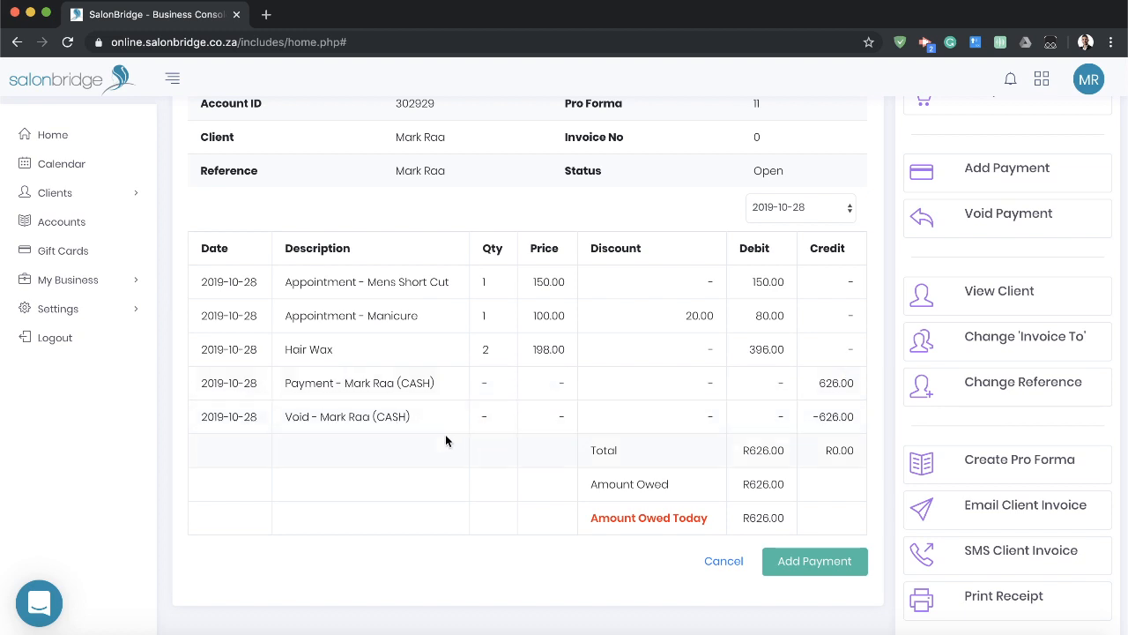
# Add a new payment for the amount owed with Credit Card as the payment type and review the account entries.
pyautogui.click(813, 565)
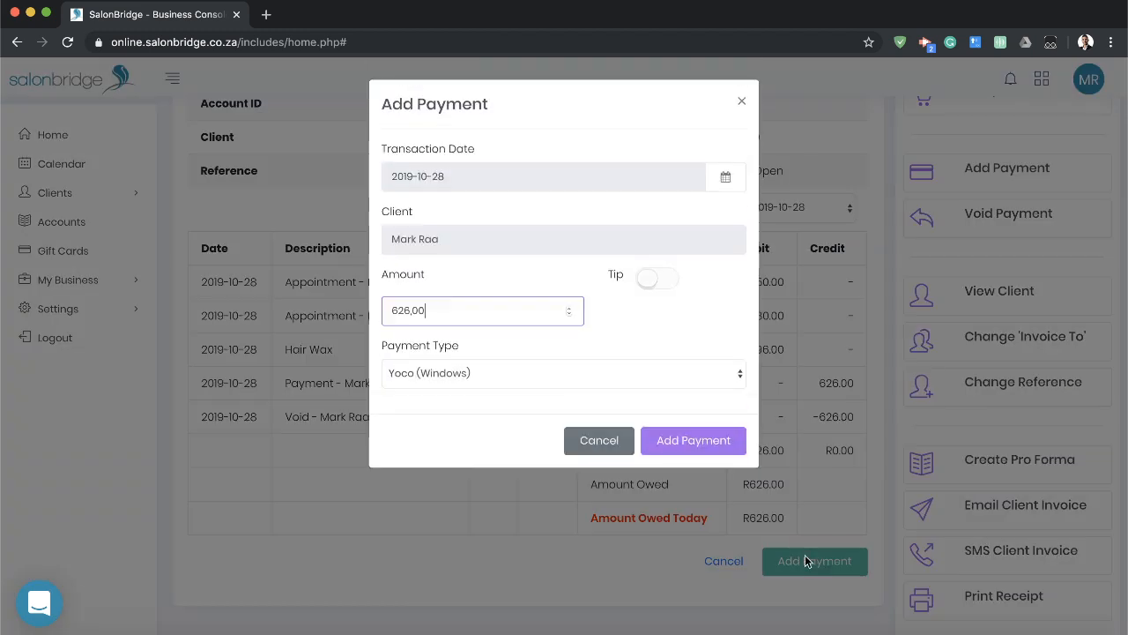
pyautogui.click(472, 379)
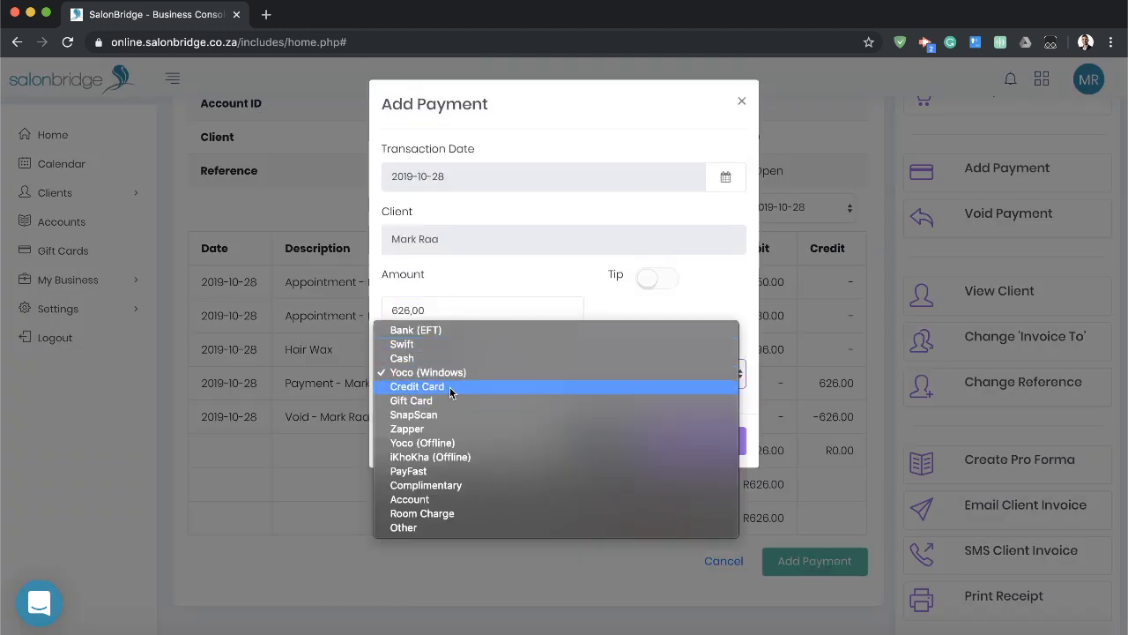
pyautogui.click(450, 387)
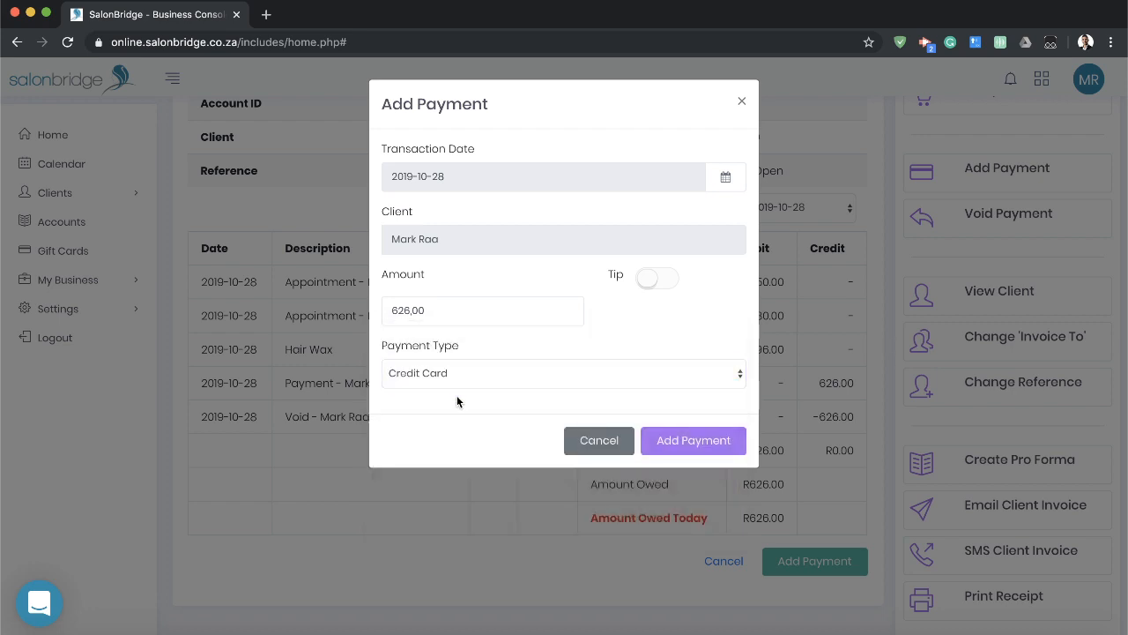
pyautogui.click(697, 446)
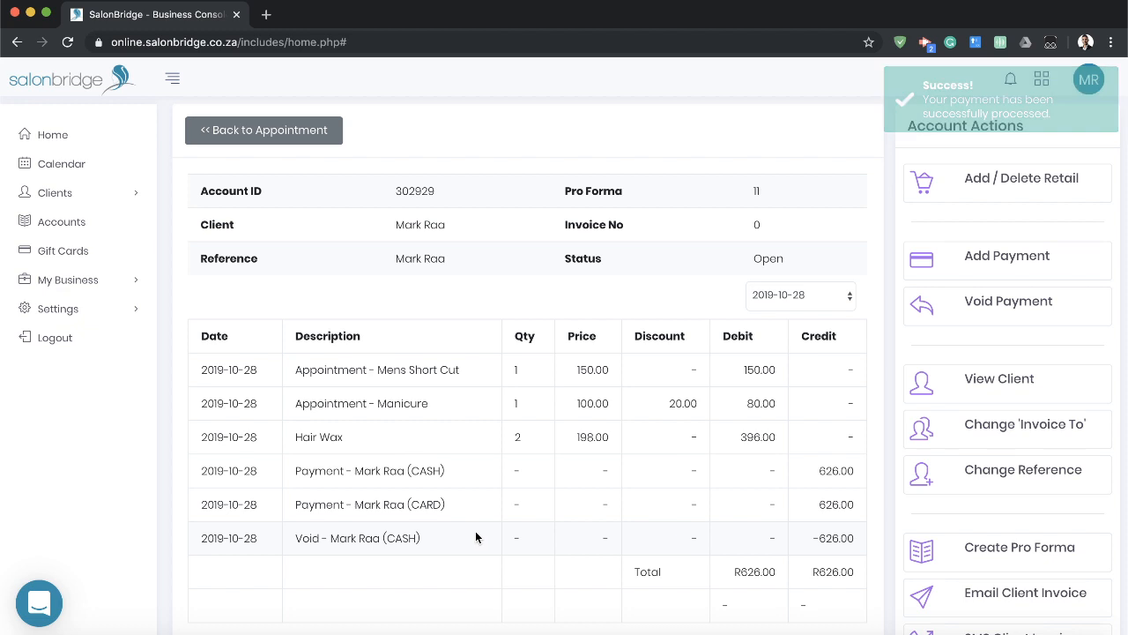
pyautogui.scroll(-2, 476, 537)
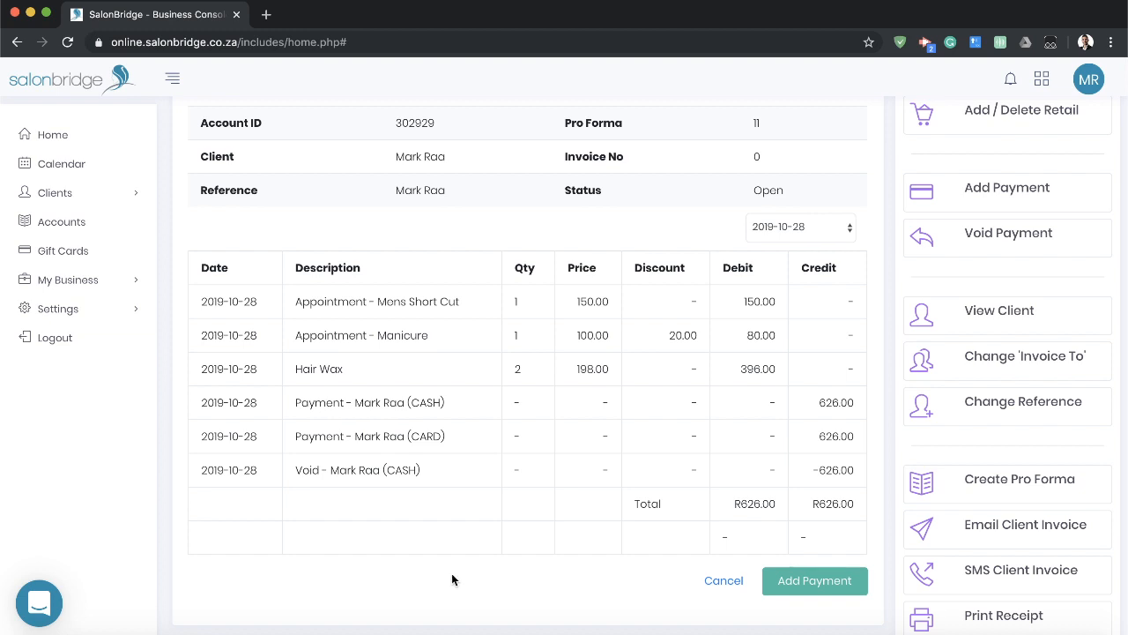
# Close the client's account and generate the invoice for it.
pyautogui.scroll(2, 451, 573)
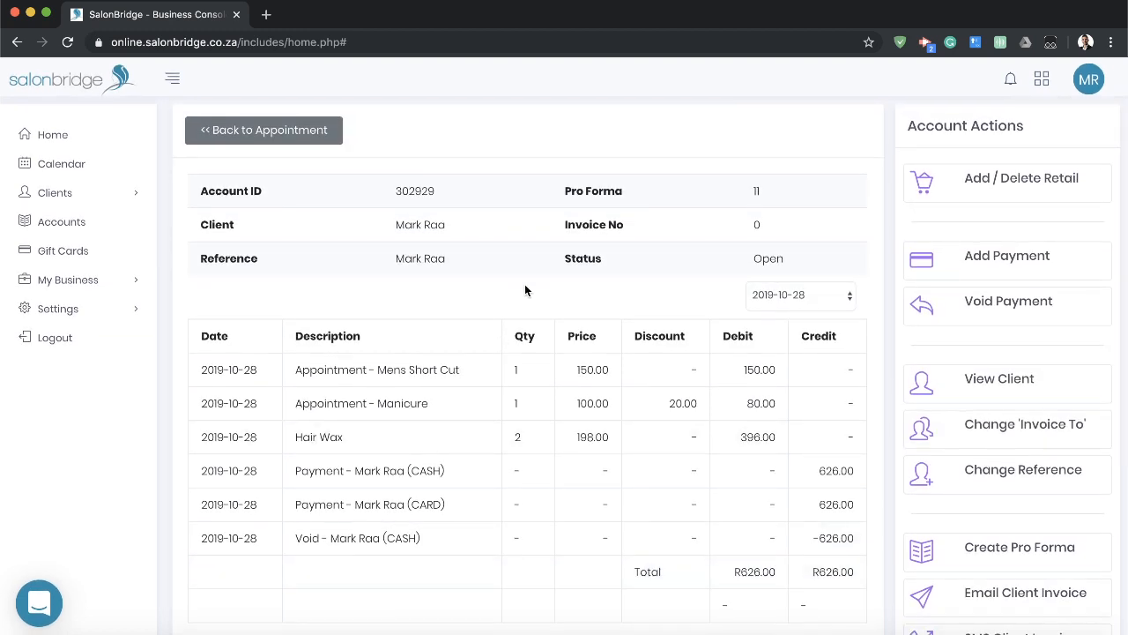
pyautogui.scroll(-3, 564, 352)
pyautogui.click(1005, 599)
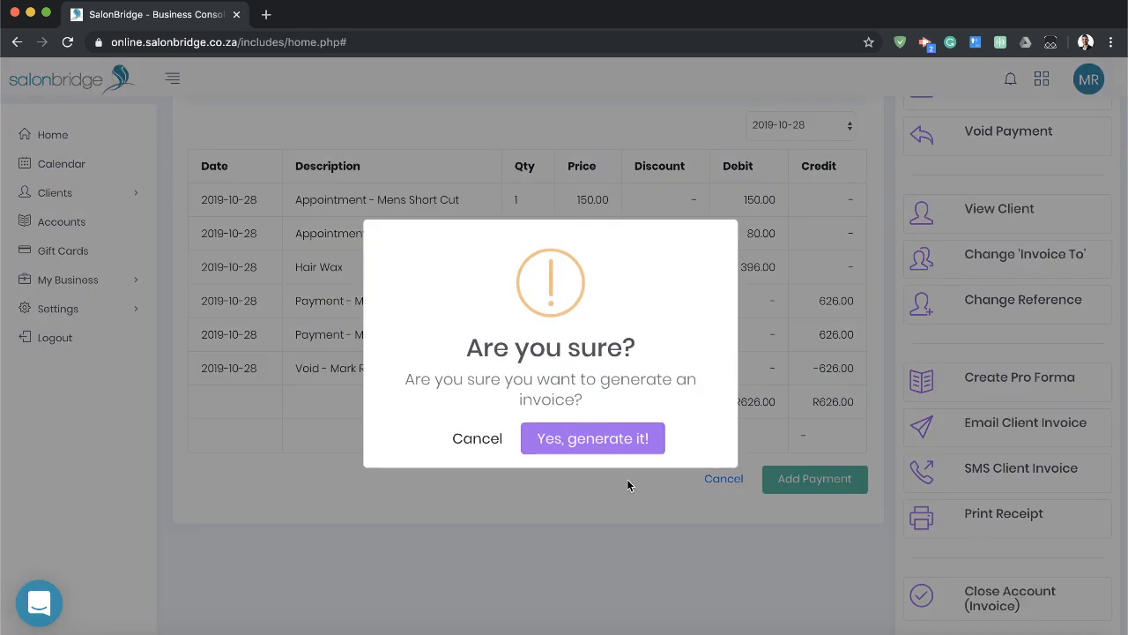
pyautogui.click(594, 436)
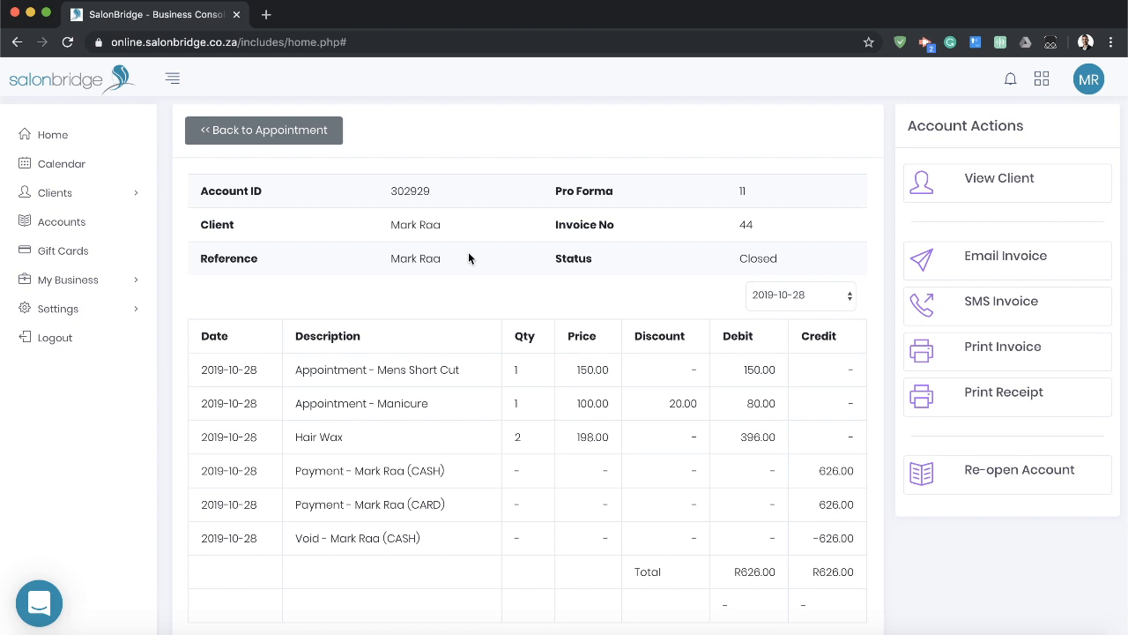
# Check the day's Mens Short Cut and Manicure appointments in the staff calendar and in the dashboard's list of today's appointments.
pyautogui.click(69, 165)
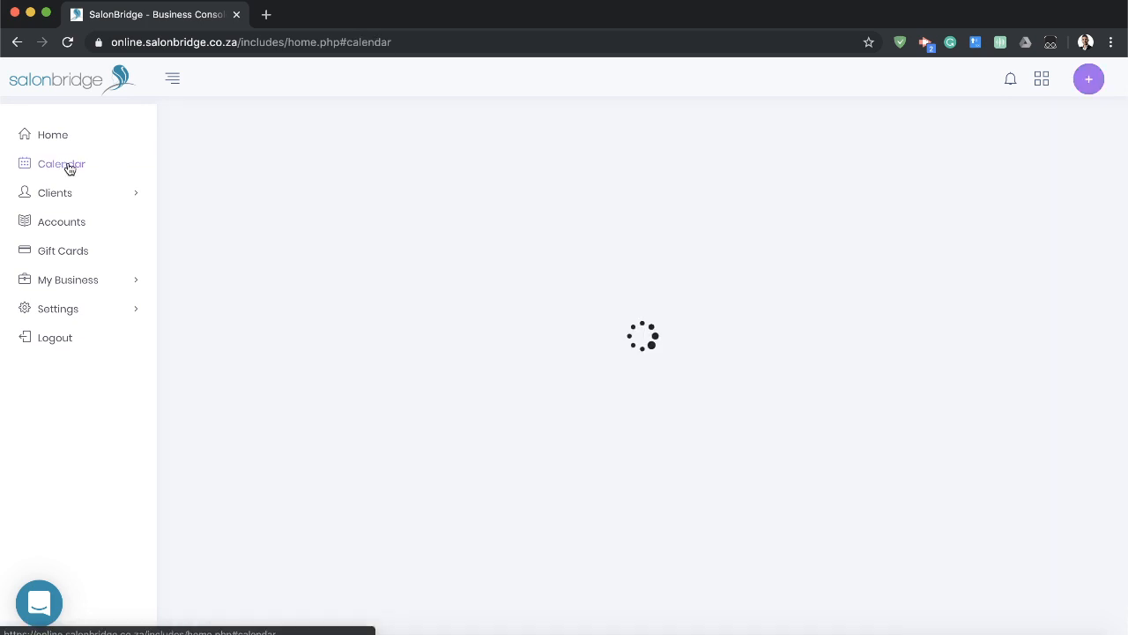
pyautogui.scroll(-5, 710, 441)
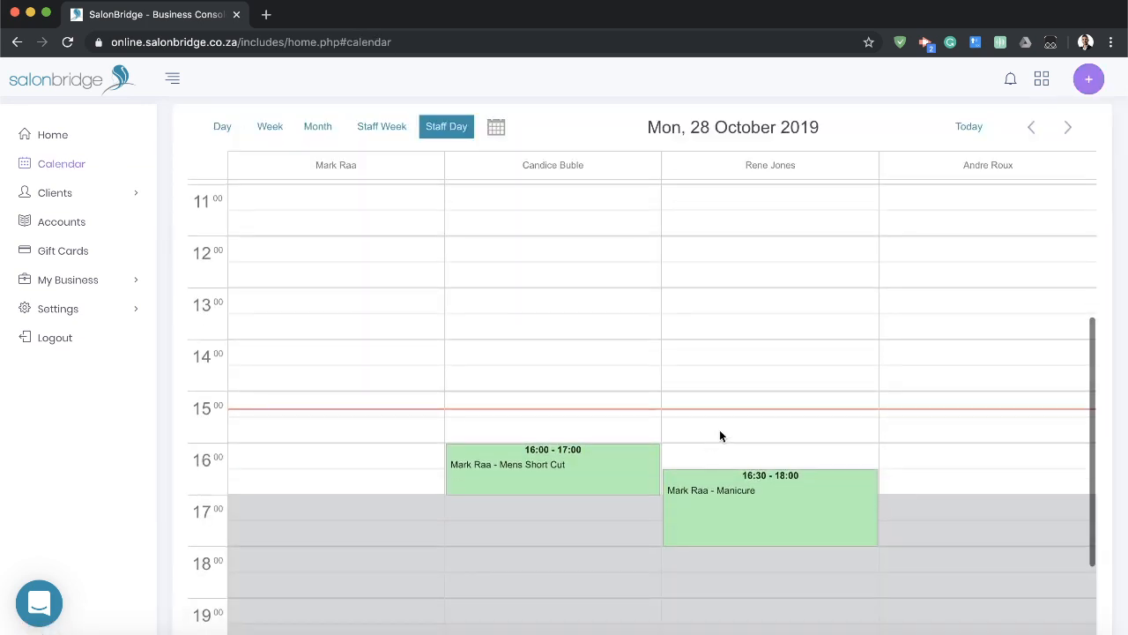
pyautogui.moveTo(790, 522)
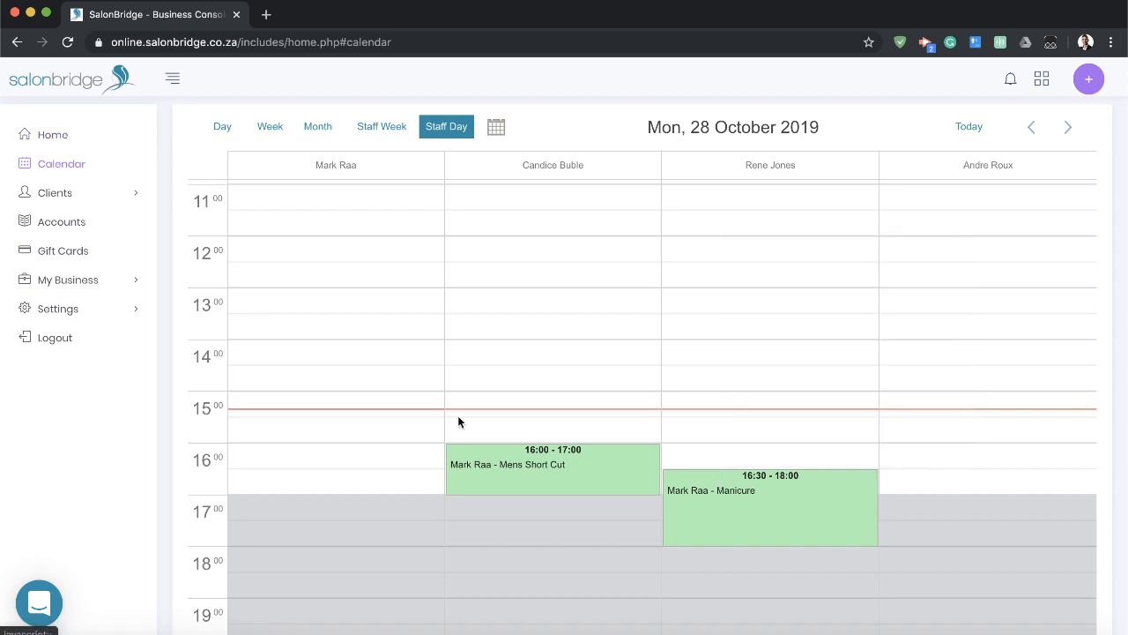
pyautogui.click(54, 138)
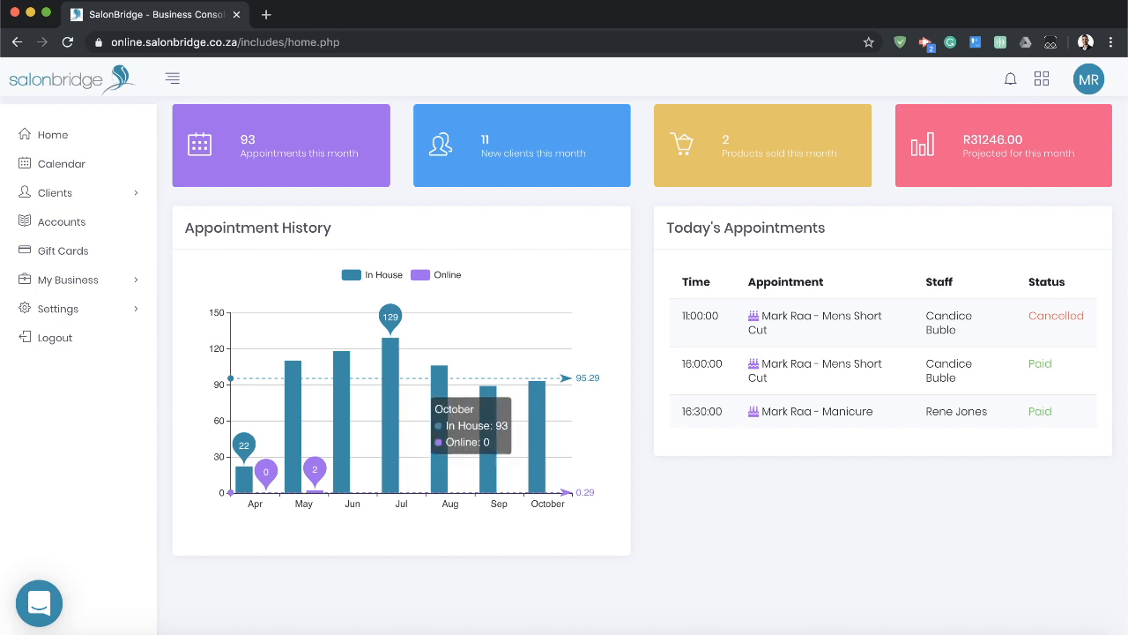
# Open the 16:00 Mens Short Cut appointment from the calendar and review its closed account.
pyautogui.click(103, 167)
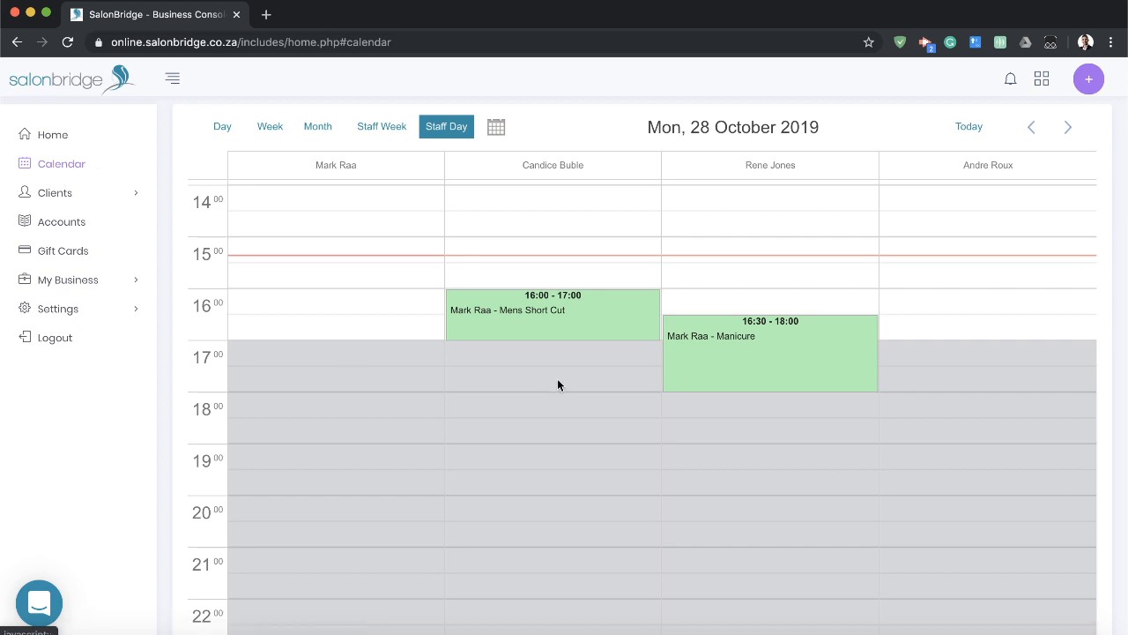
pyautogui.moveTo(701, 345)
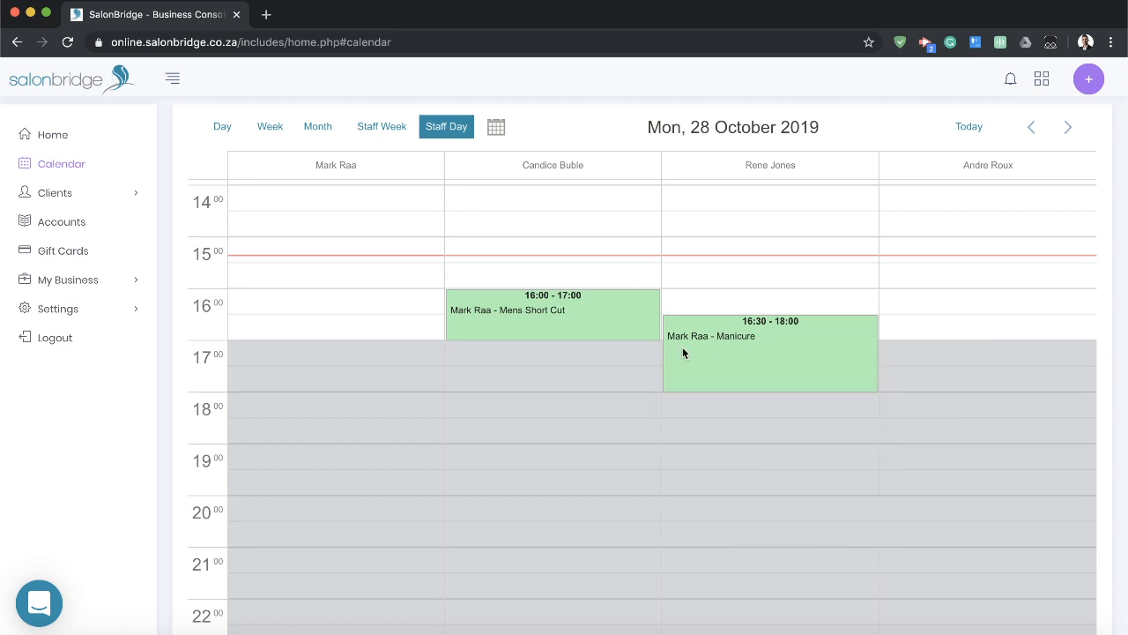
pyautogui.moveTo(533, 312)
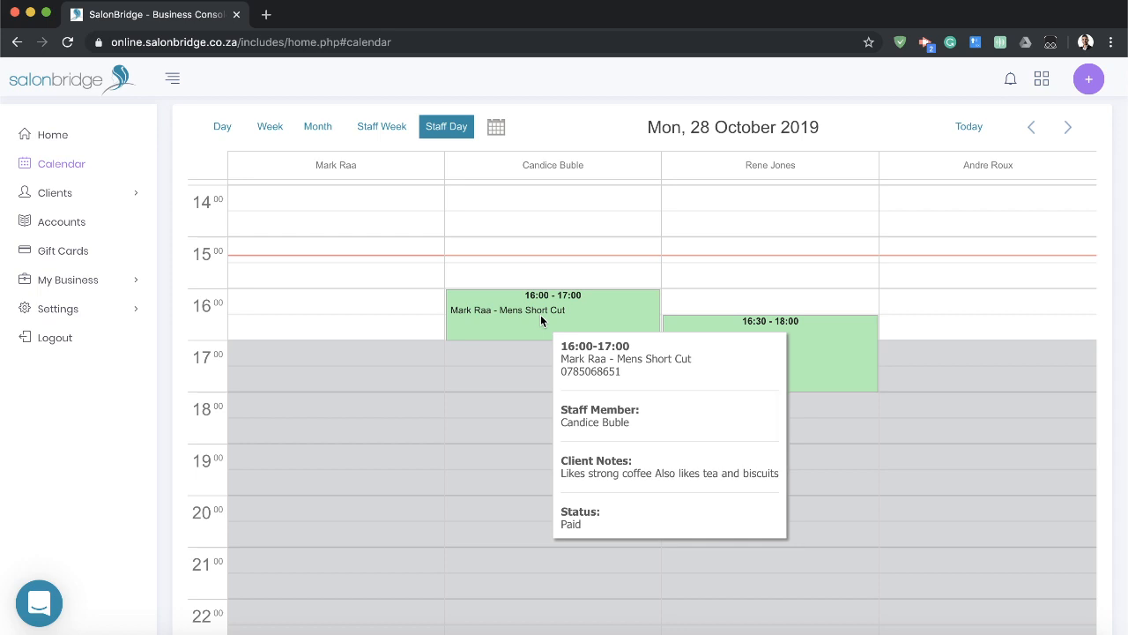
pyautogui.click(540, 315)
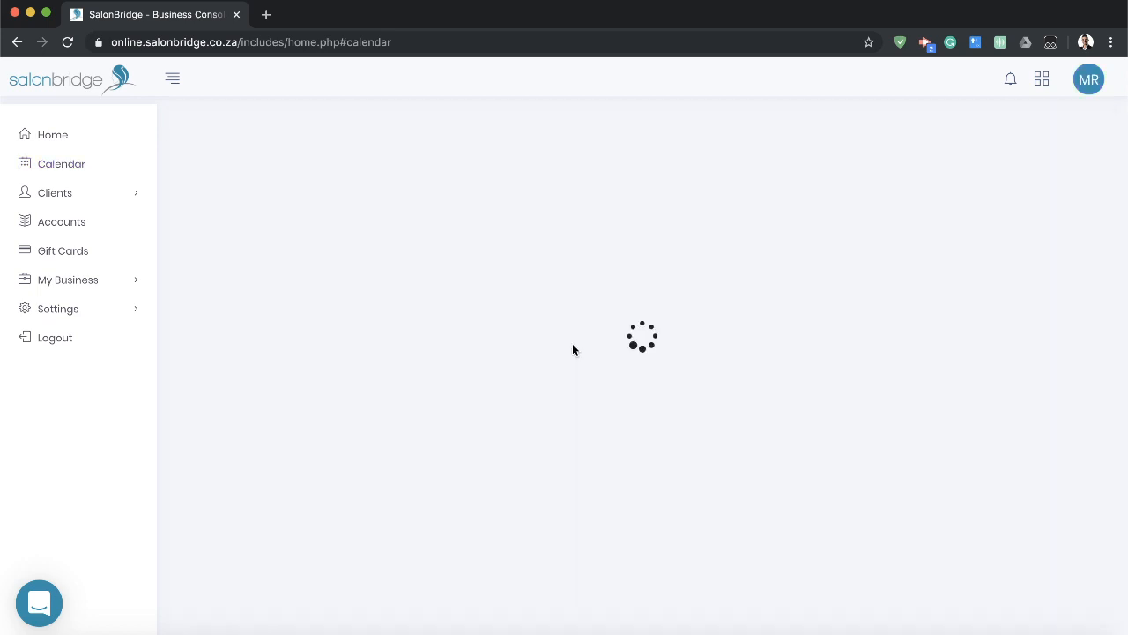
pyautogui.scroll(-2, 650, 355)
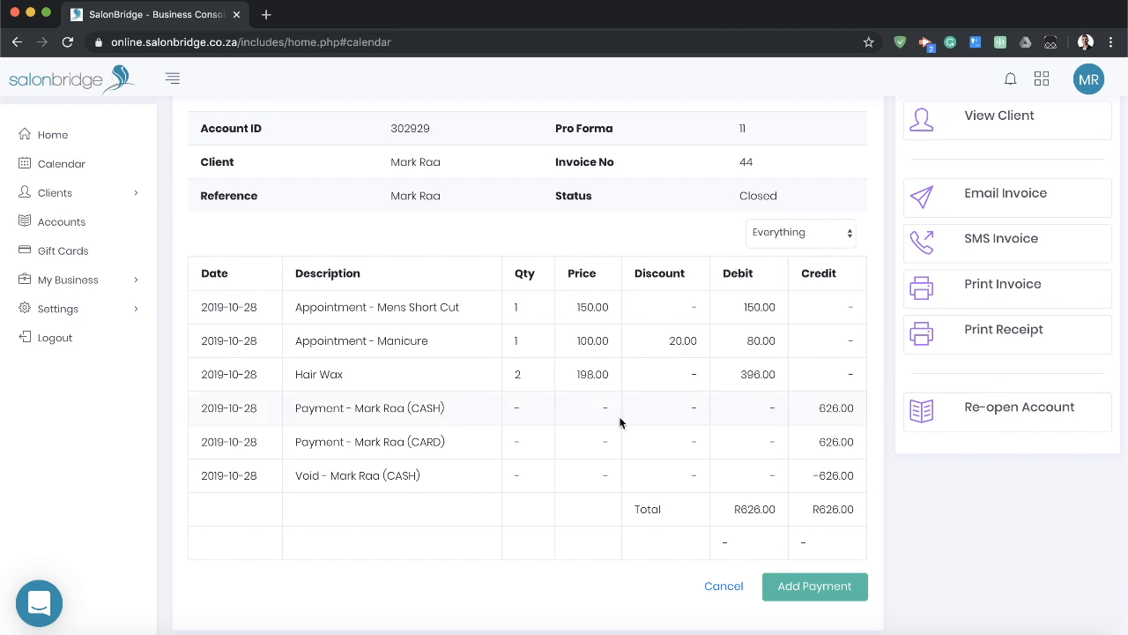
pyautogui.scroll(2, 644, 407)
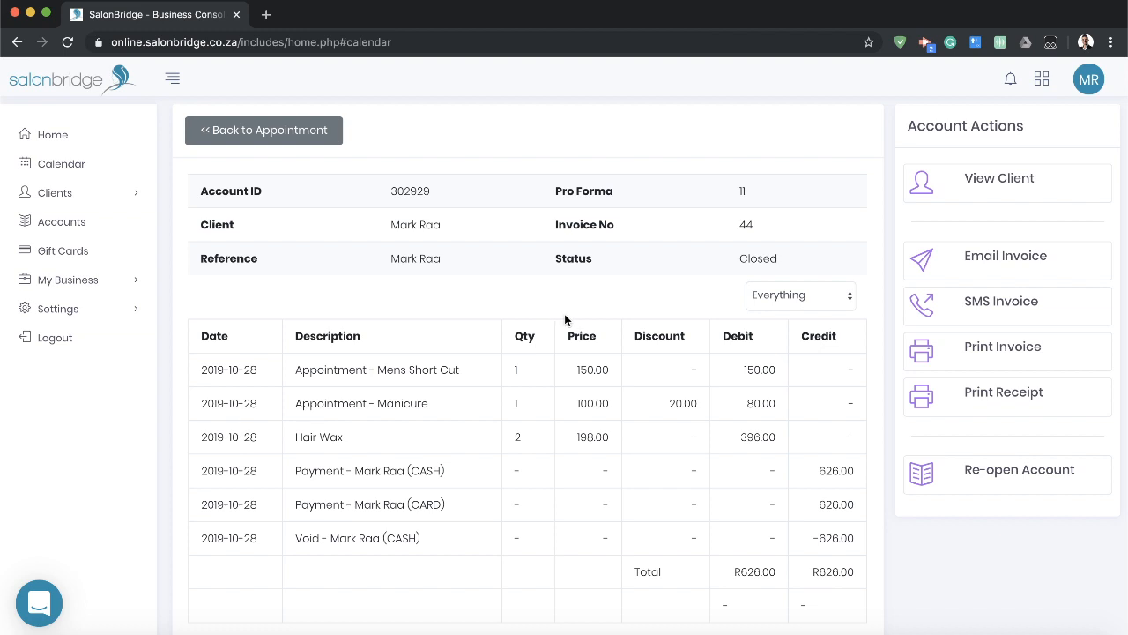
# Search the clients by the client's full name and open the matching client record.
pyautogui.click(104, 196)
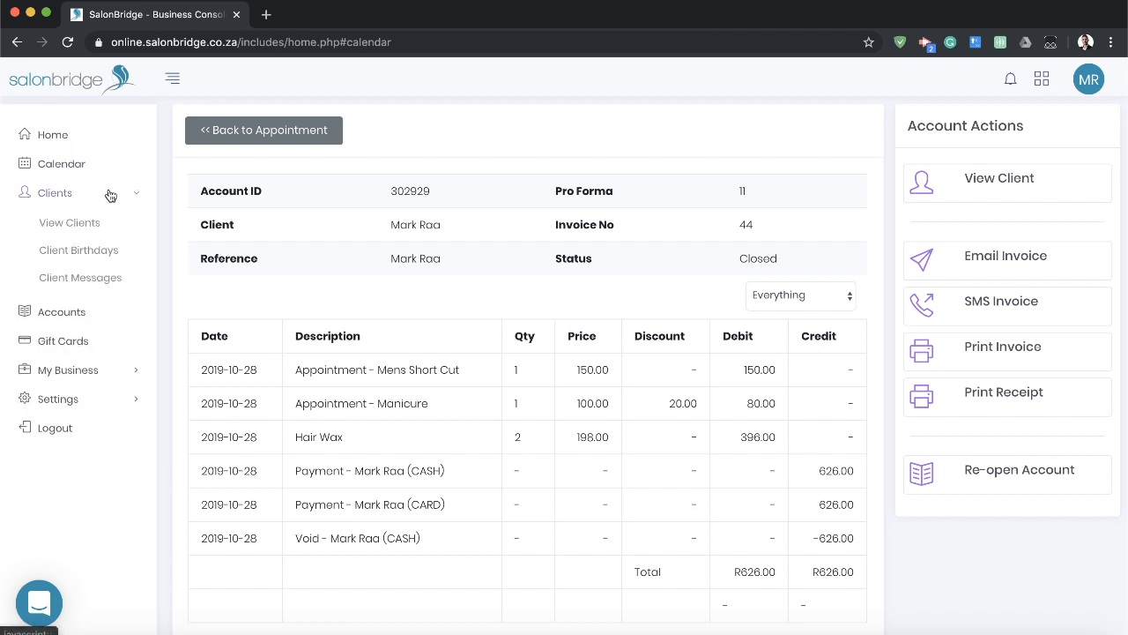
pyautogui.click(80, 226)
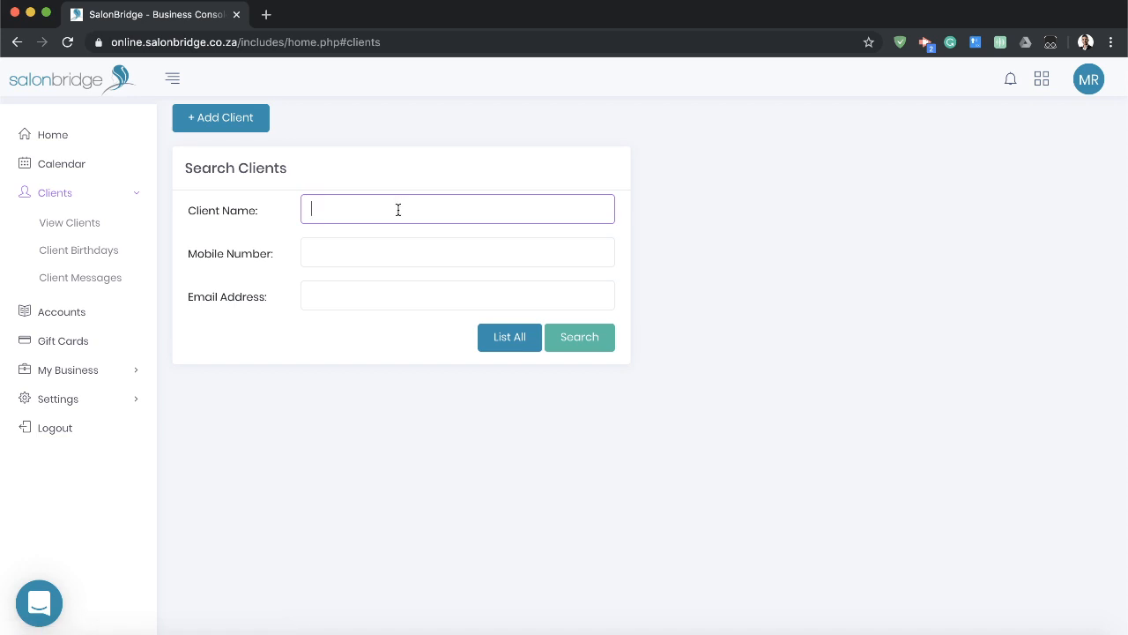
pyautogui.click(587, 336)
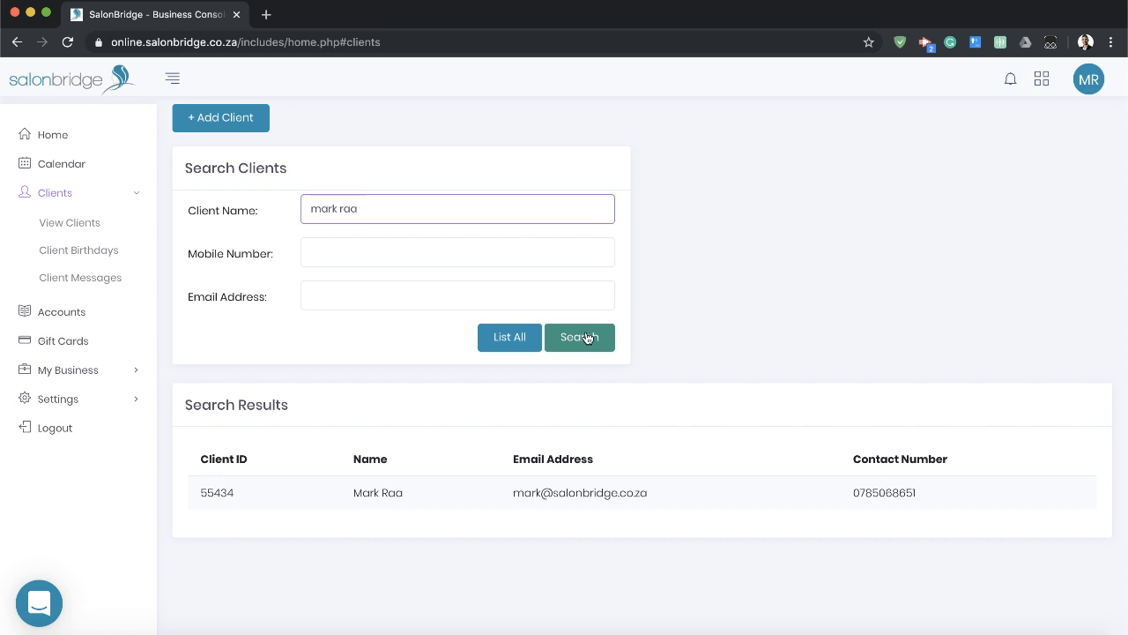
pyautogui.click(379, 494)
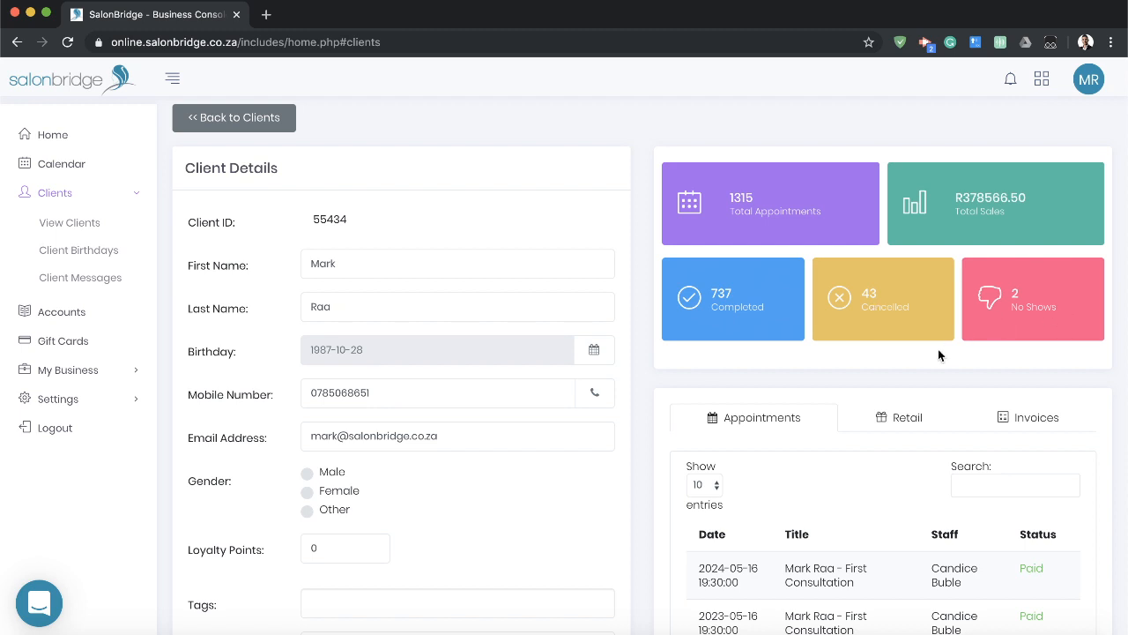
# Review the client's appointment history, retail purchases and remaining detail fields on the client record.
pyautogui.scroll(-3, 940, 351)
pyautogui.scroll(-2, 934, 349)
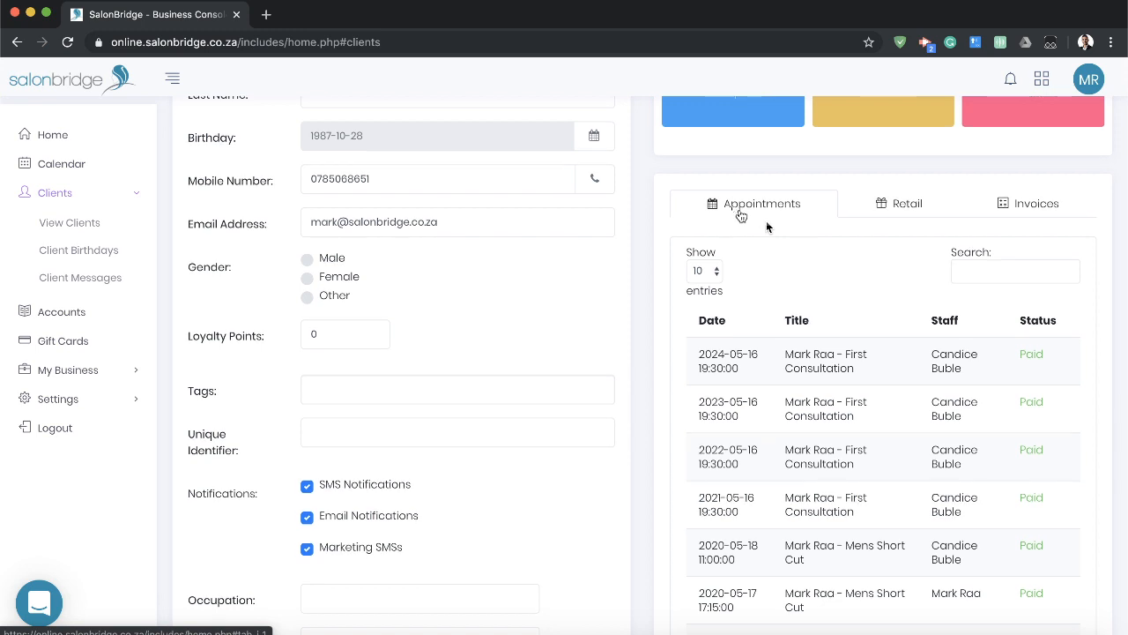
pyautogui.scroll(-1, 740, 215)
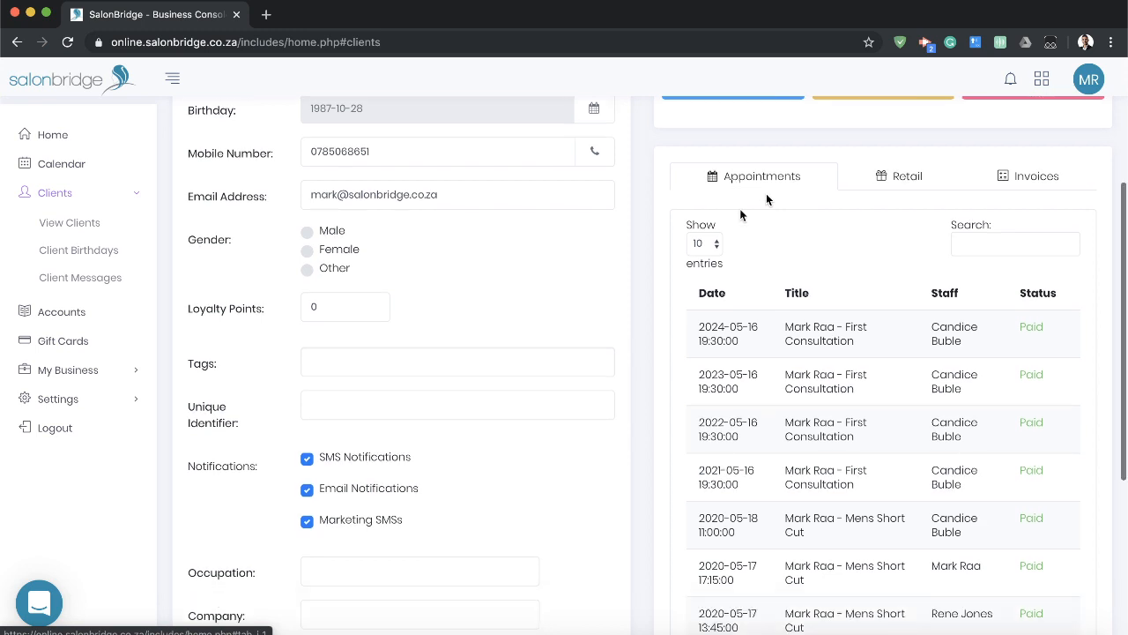
pyautogui.scroll(-1, 794, 215)
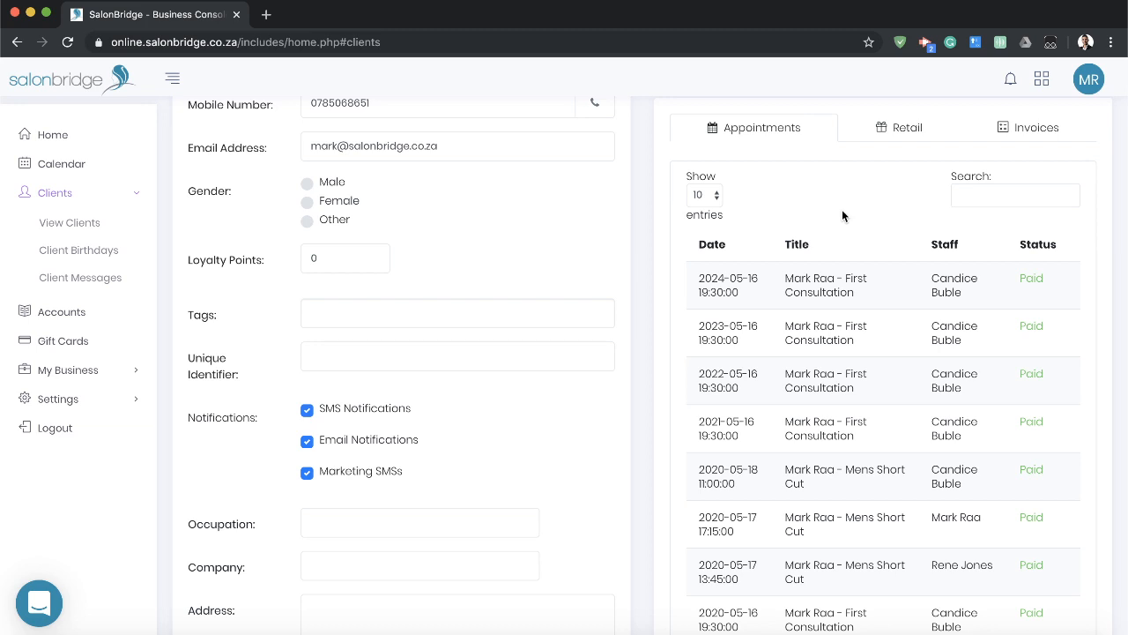
pyautogui.click(905, 129)
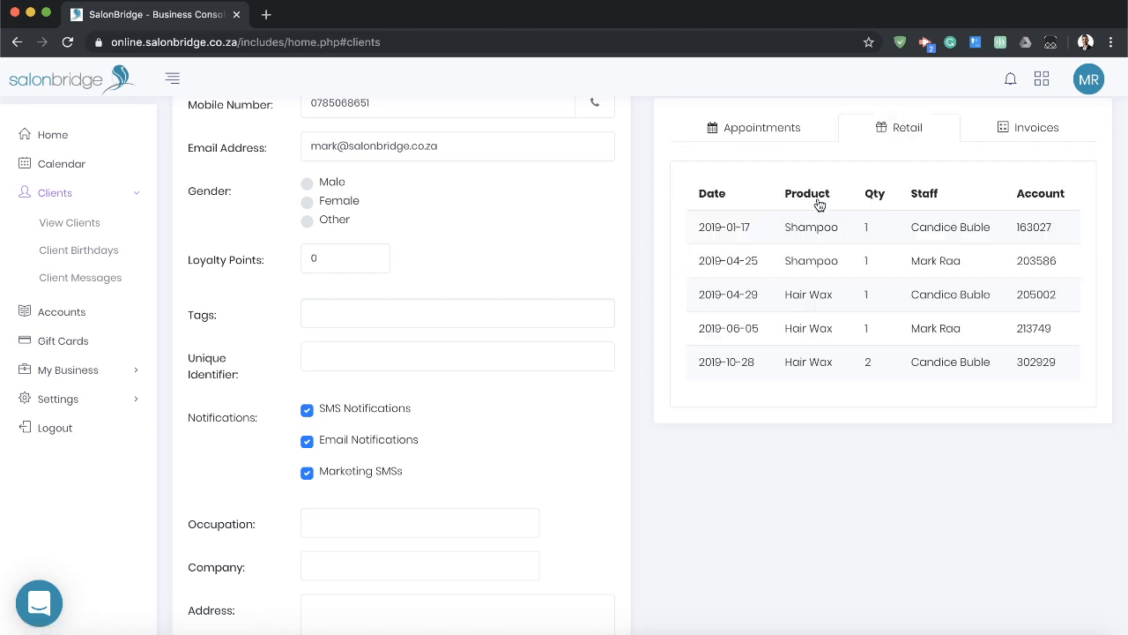
pyautogui.click(749, 130)
pyautogui.scroll(-5, 649, 275)
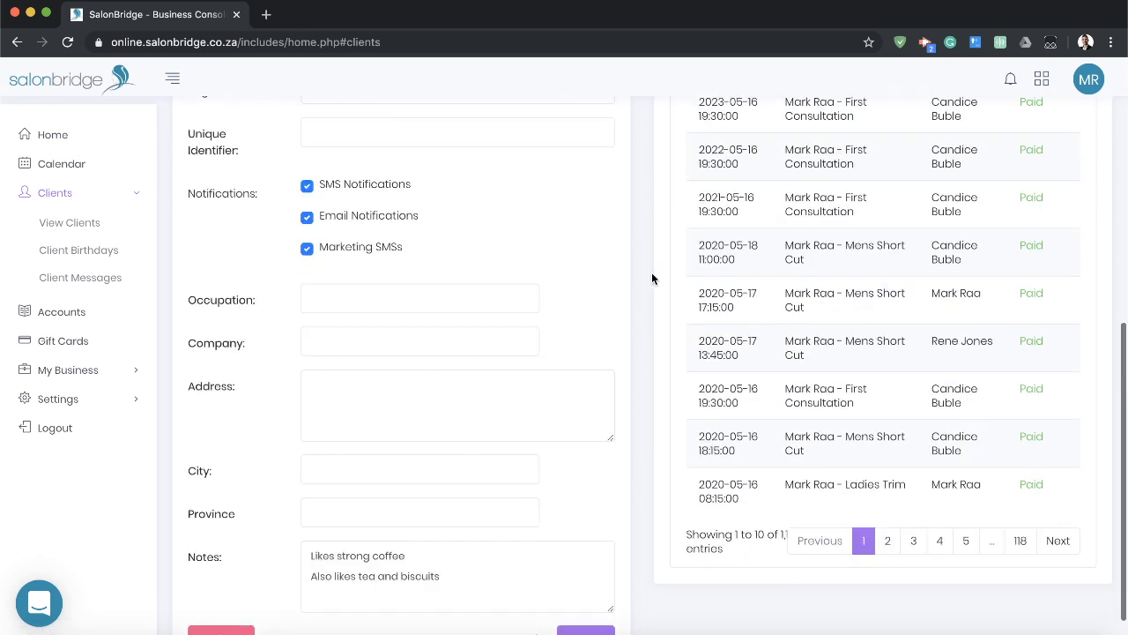
pyautogui.scroll(-1, 653, 279)
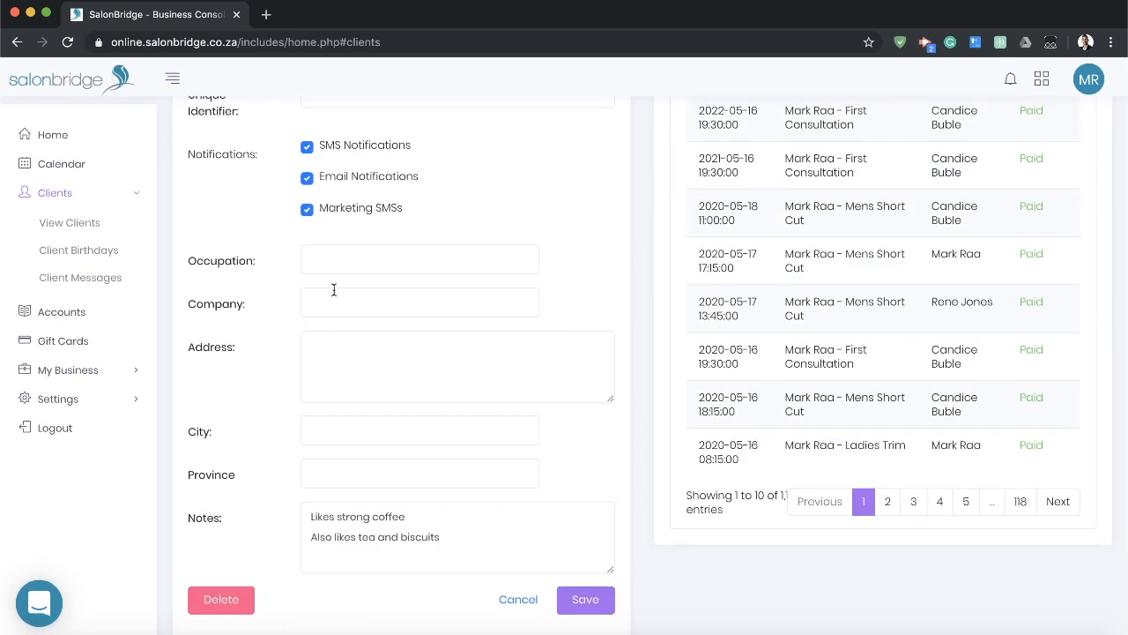
# Toggle the client's SMS and email notifications off and back on.
pyautogui.scroll(3, 346, 201)
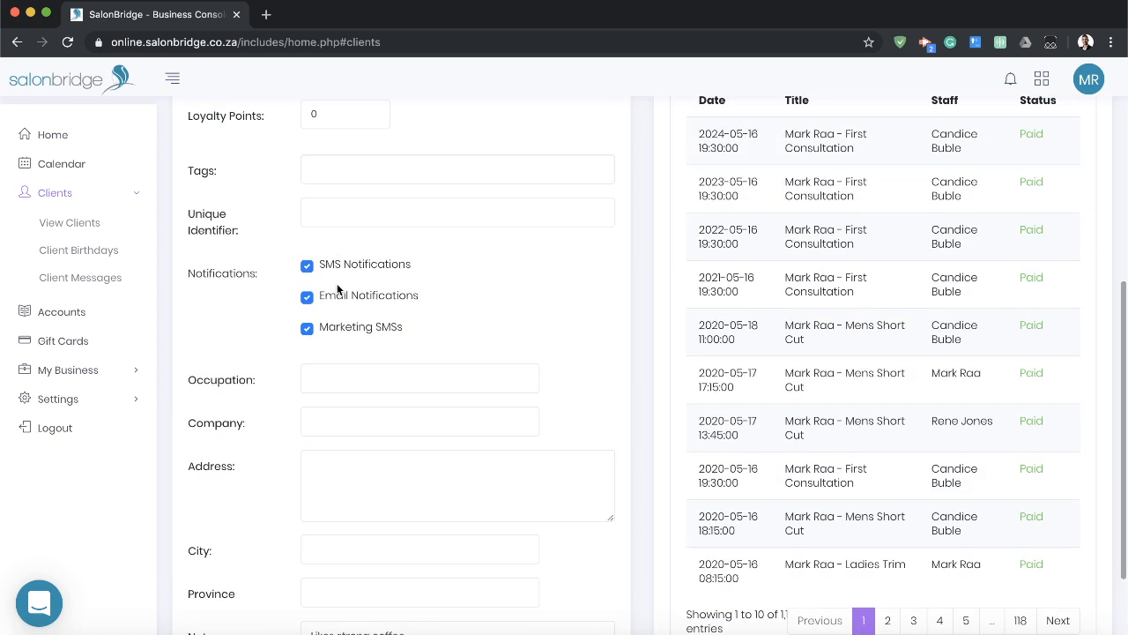
pyautogui.click(307, 265)
pyautogui.doubleClick(307, 301)
pyautogui.click(307, 265)
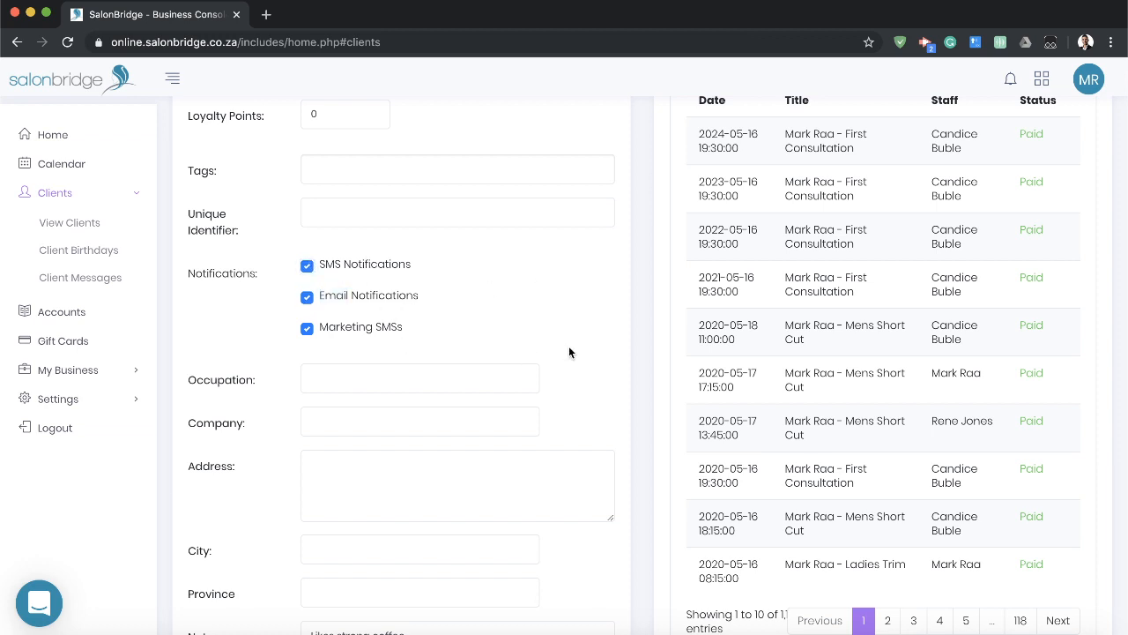
# Examine the notes kept on the client record.
pyautogui.scroll(-3, 576, 351)
pyautogui.moveTo(489, 547); pyautogui.dragTo(255, 507)
pyautogui.moveTo(527, 554); pyautogui.dragTo(271, 500)
pyautogui.moveTo(481, 543); pyautogui.dragTo(262, 497)
pyautogui.click(458, 542)
pyautogui.moveTo(451, 540); pyautogui.dragTo(313, 511)
pyautogui.click(495, 530)
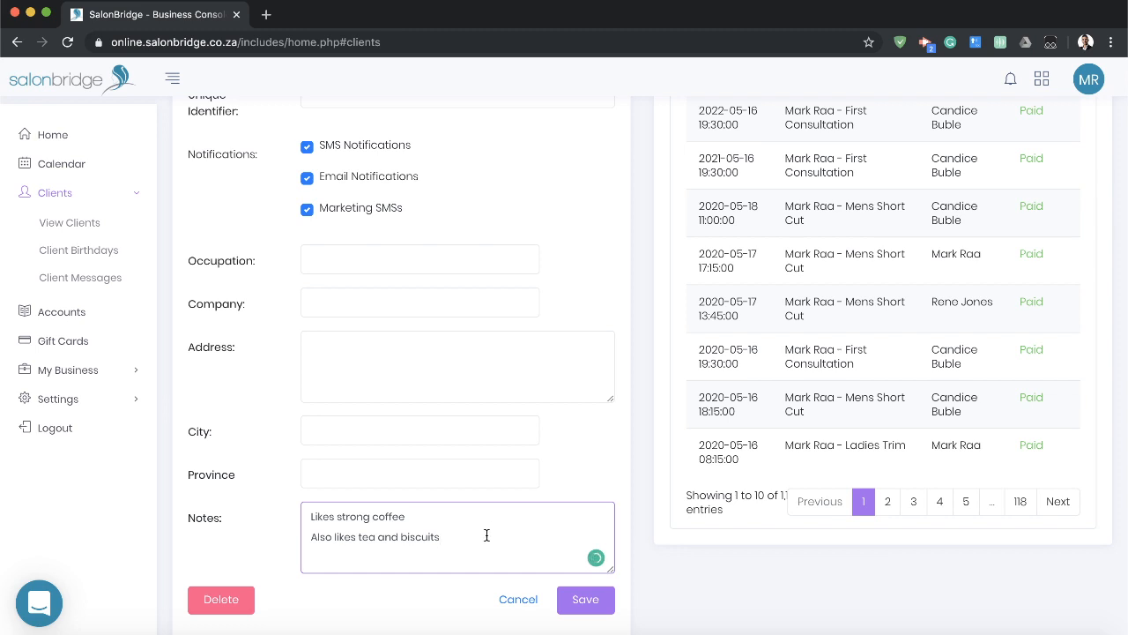
pyautogui.hotkey('ctrl', 'a')
pyautogui.click(454, 534)
# List the October client birthdays and preview the birthday SMS for the listed client without sending it.
pyautogui.click(79, 253)
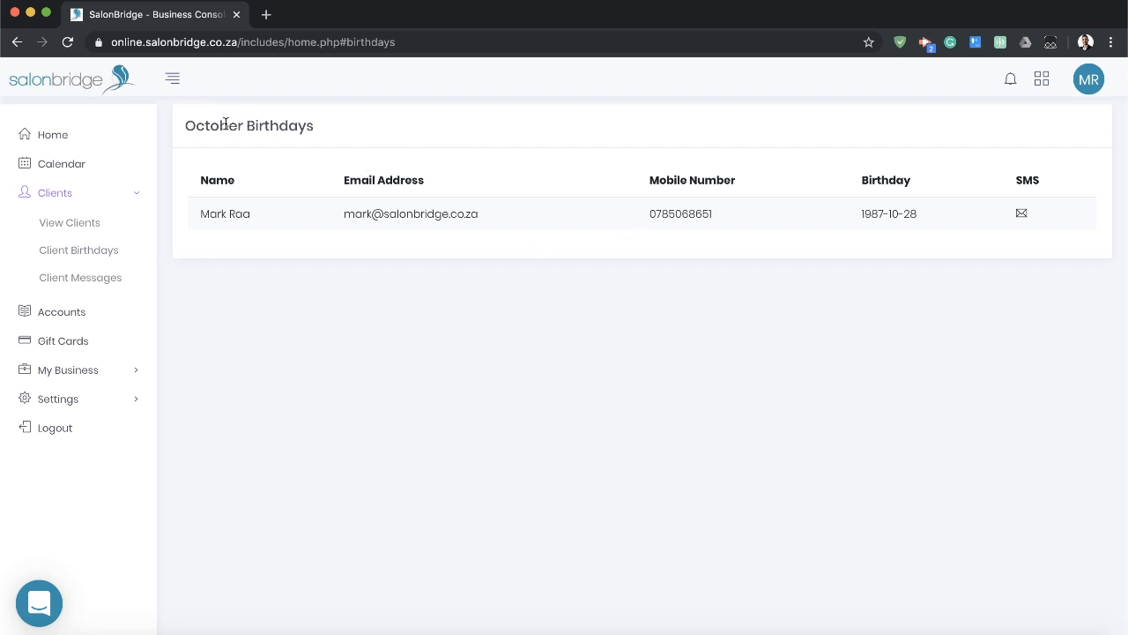
pyautogui.tripleClick(221, 124)
pyautogui.click(291, 129)
pyautogui.click(1022, 214)
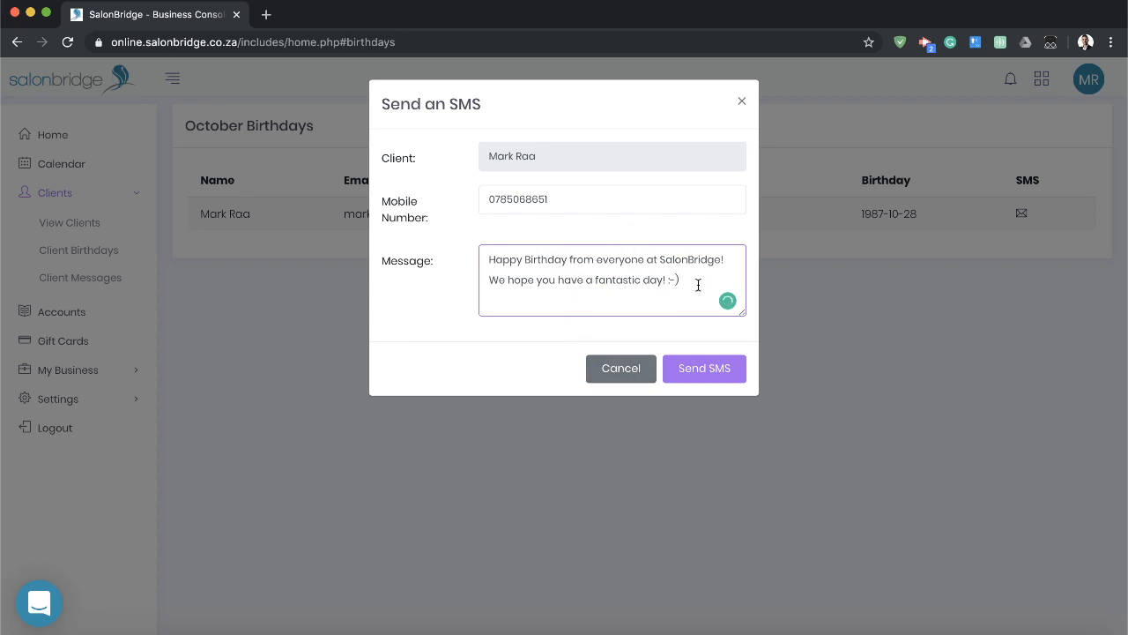
pyautogui.click(623, 377)
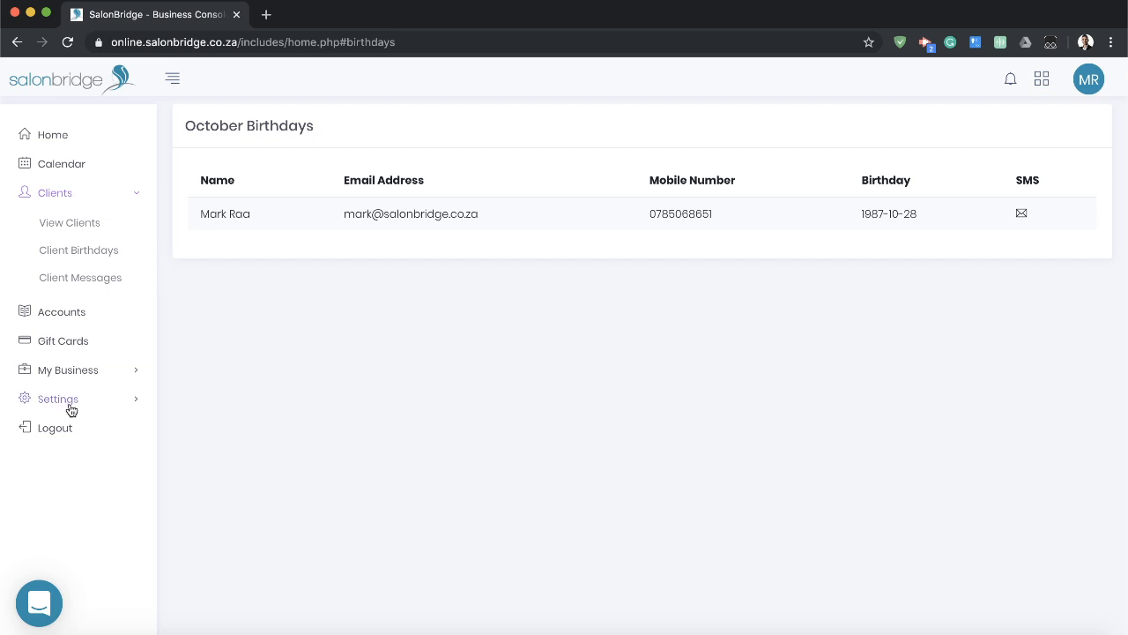
# Open the client notification settings and examine the SMS option for newly created appointments.
pyautogui.click(71, 405)
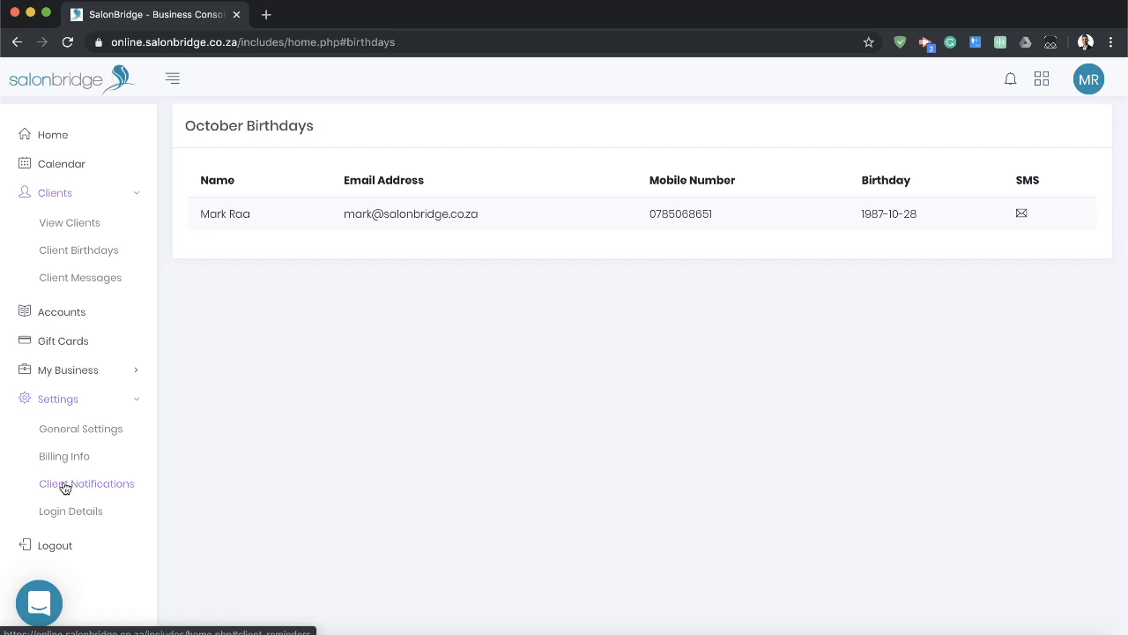
pyautogui.click(64, 488)
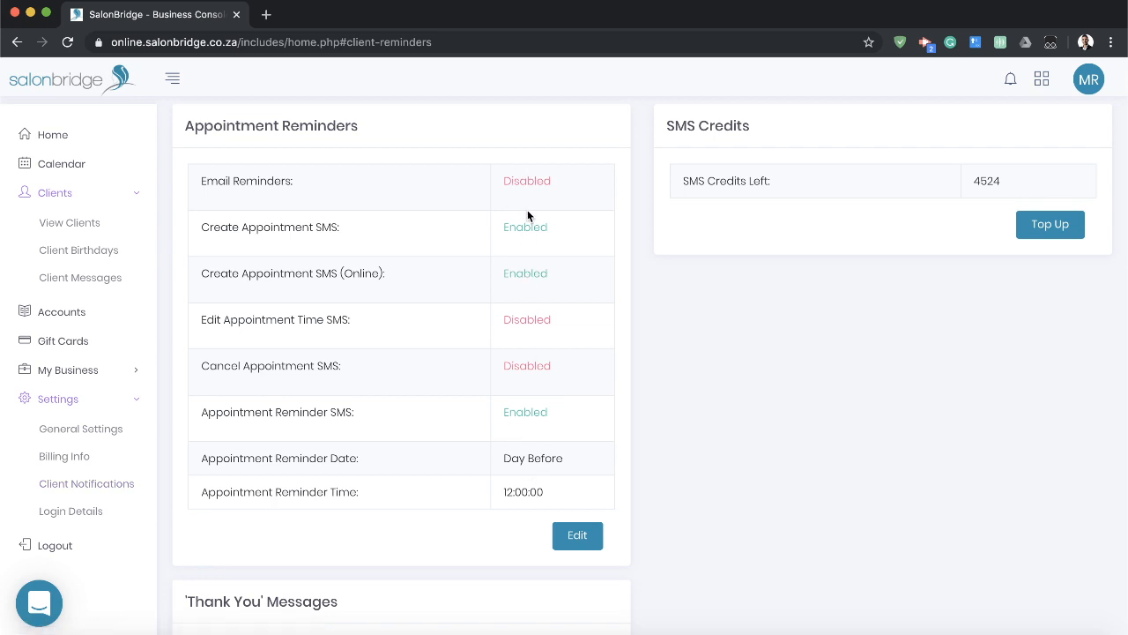
pyautogui.moveTo(217, 227); pyautogui.dragTo(320, 229)
pyautogui.click(215, 228)
pyautogui.click(335, 226)
# Examine the SMS options for edited and cancelled appointments and the appointment reminder's SMS, date and time settings.
pyautogui.moveTo(201, 319); pyautogui.dragTo(385, 326)
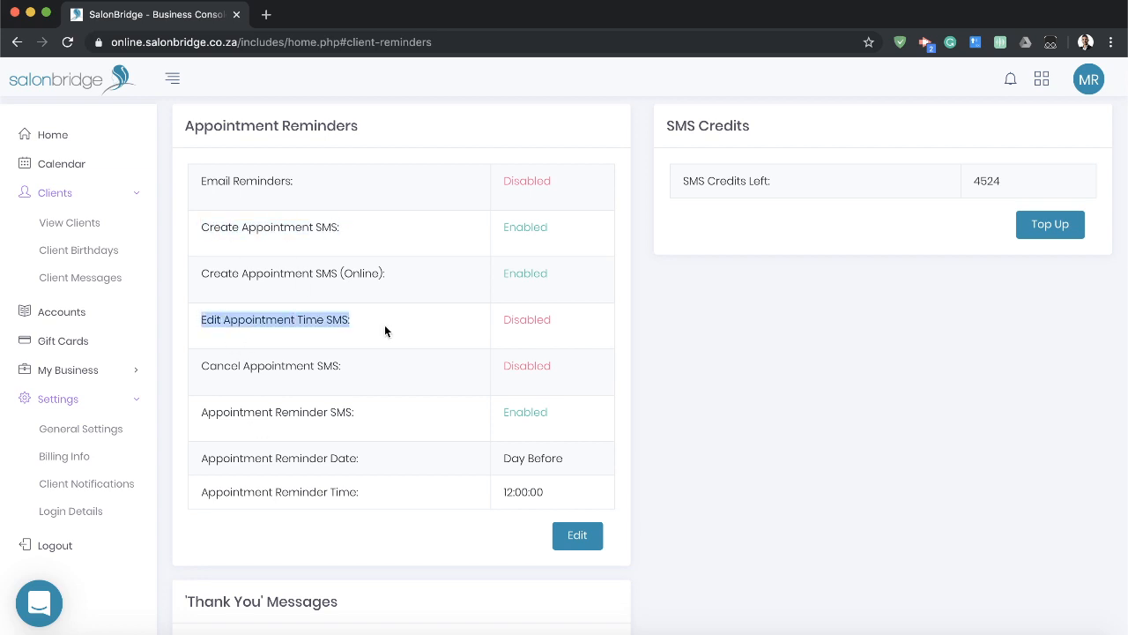
pyautogui.moveTo(203, 365); pyautogui.dragTo(319, 368)
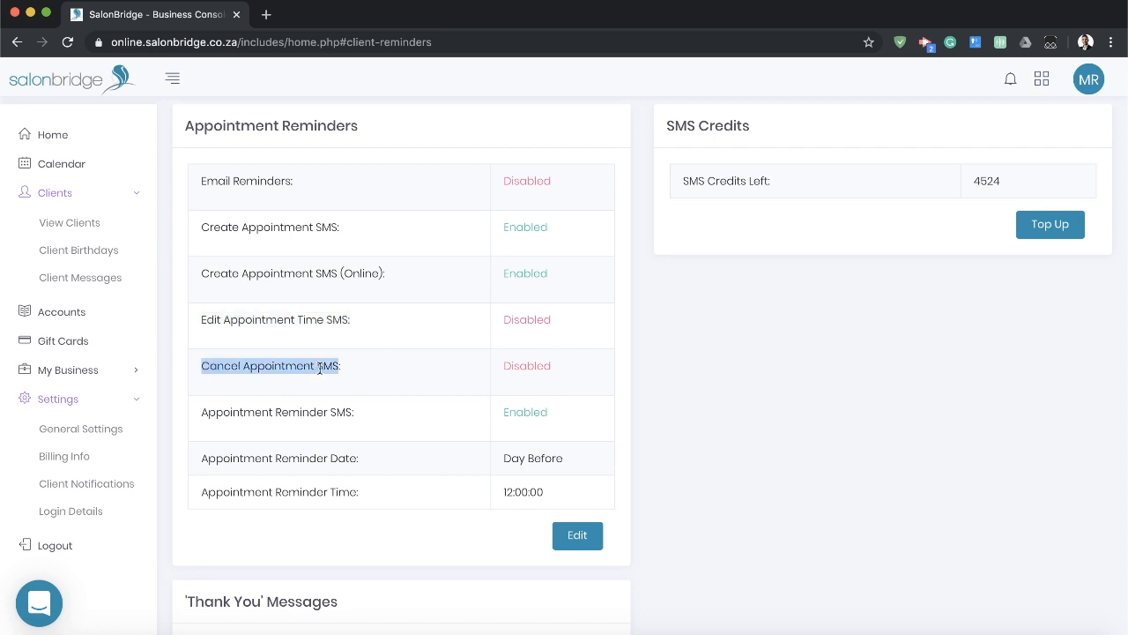
pyautogui.click(319, 369)
pyautogui.moveTo(201, 412); pyautogui.dragTo(595, 491)
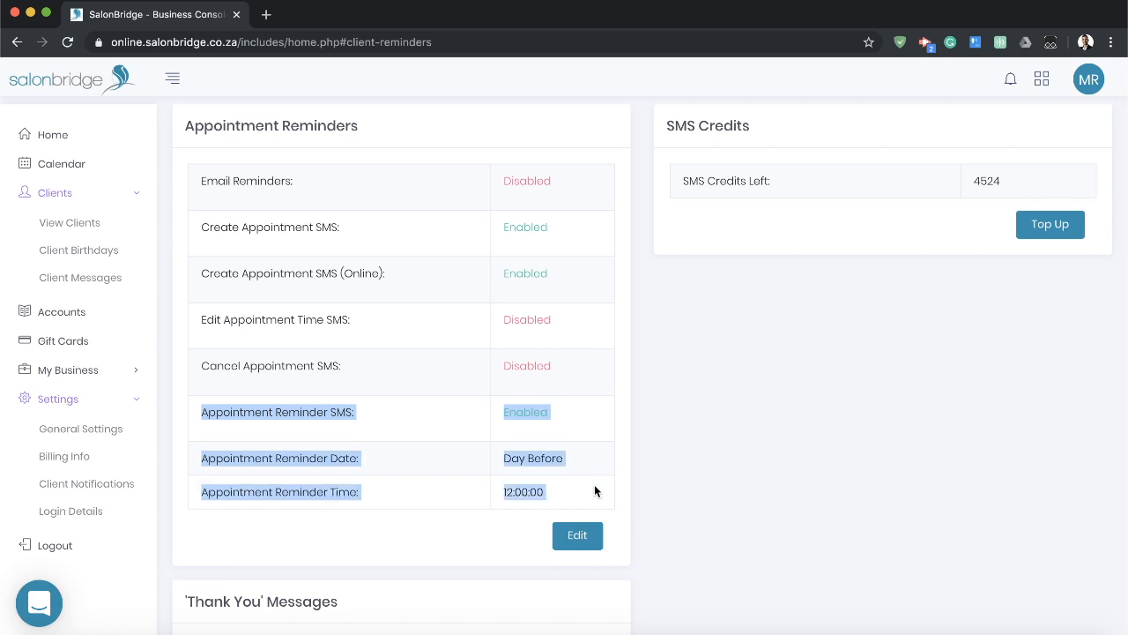
pyautogui.click(594, 484)
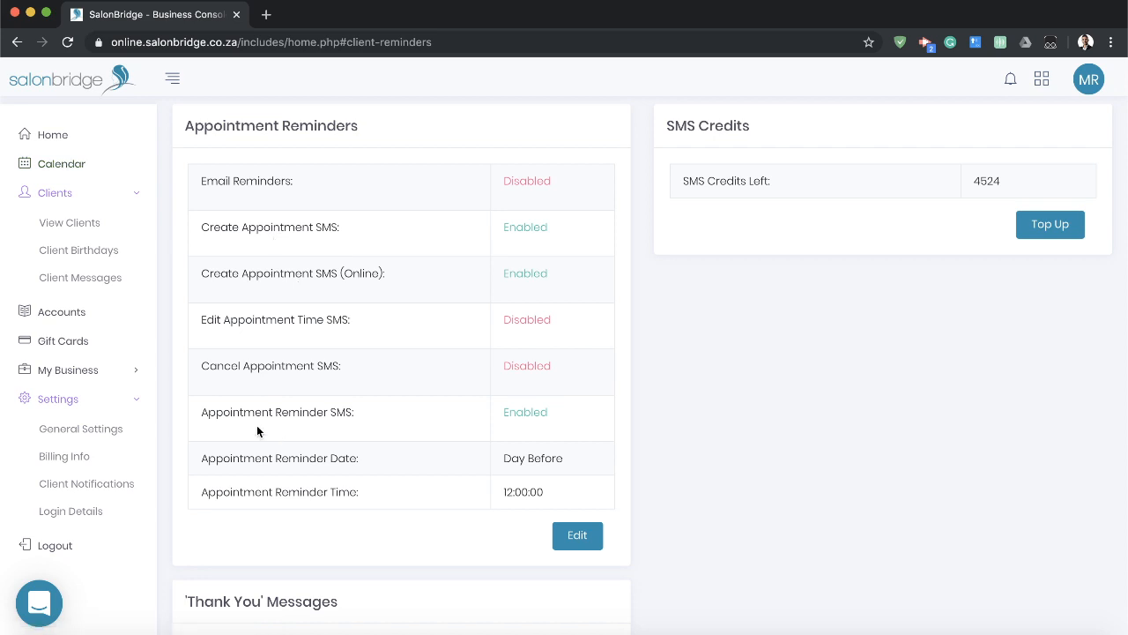
# Open the appointment reminder settings for editing and examine the message template of the Create Appointment SMS.
pyautogui.moveTo(202, 412); pyautogui.dragTo(354, 414)
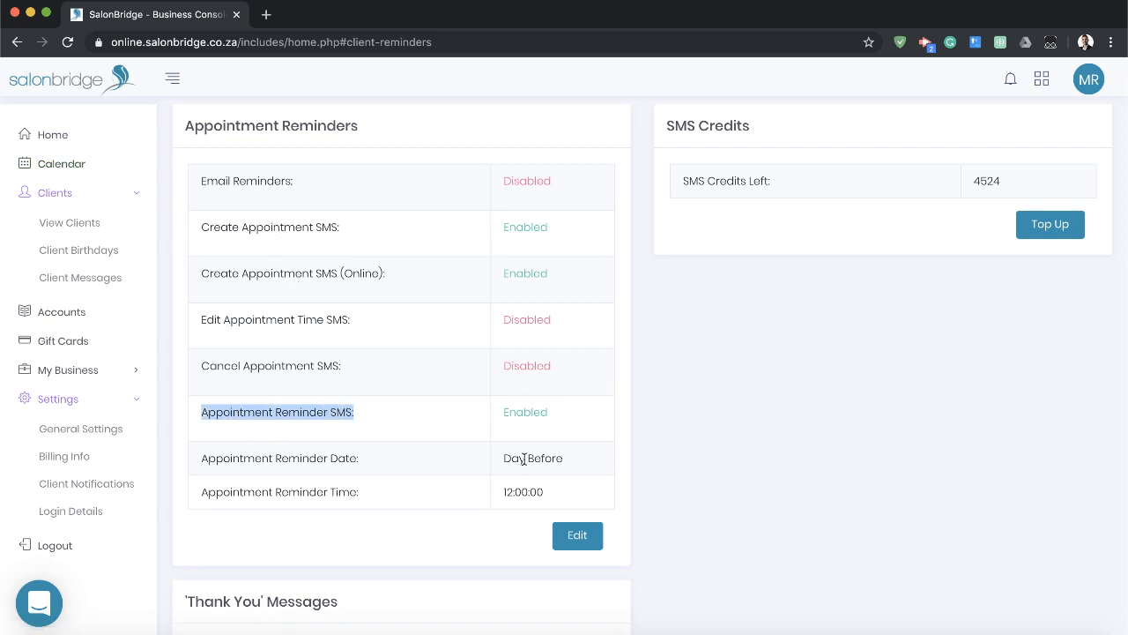
pyautogui.click(513, 492)
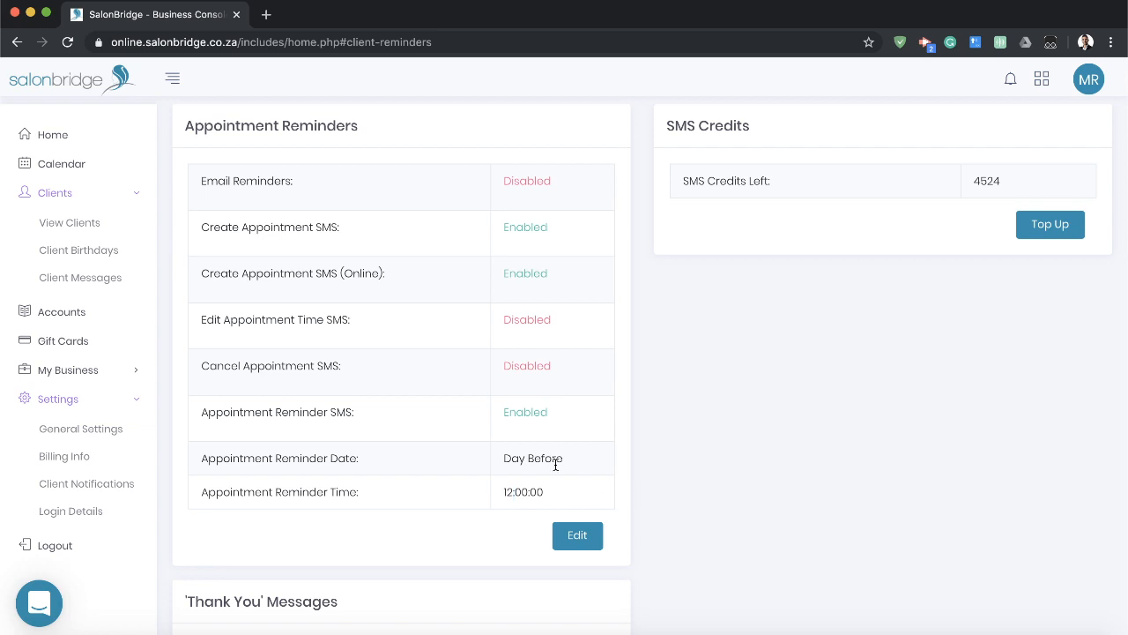
pyautogui.click(578, 536)
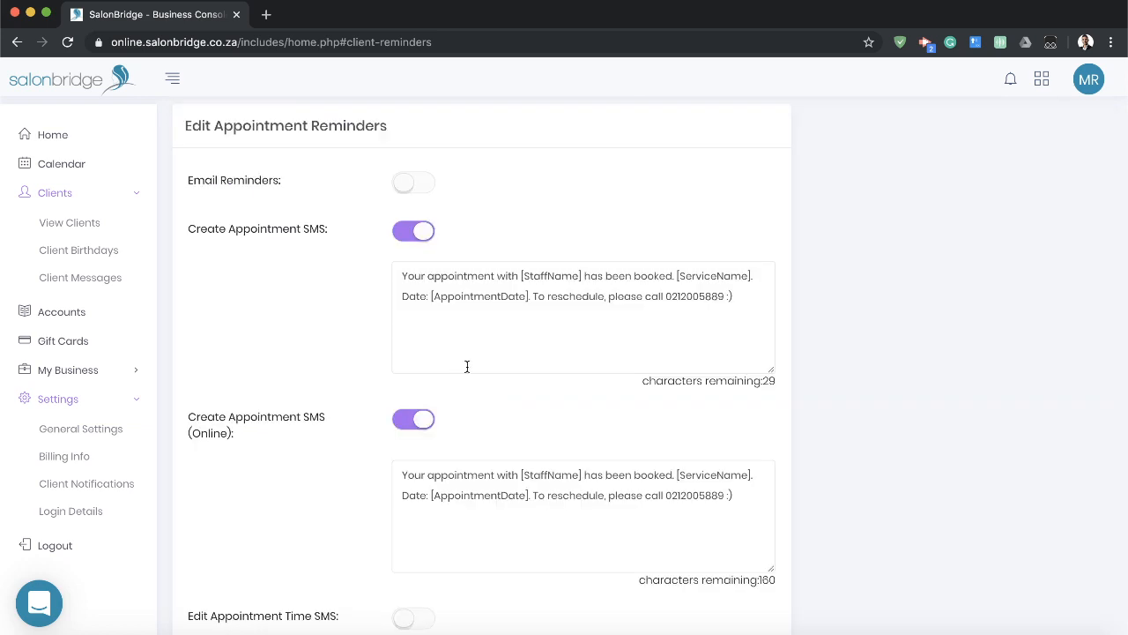
pyautogui.click(732, 311)
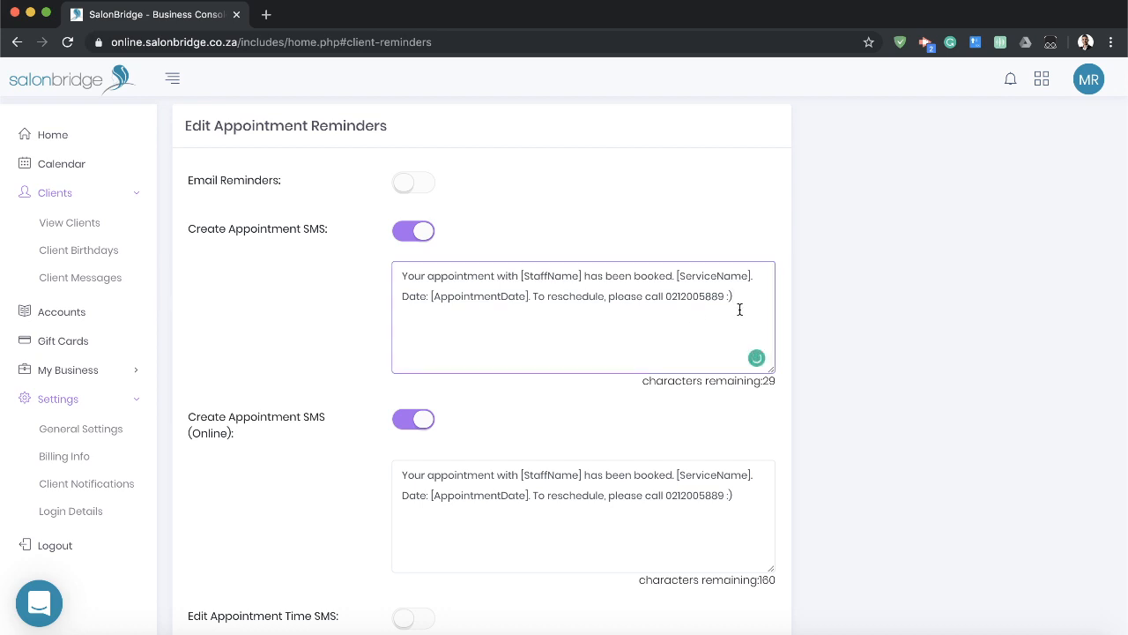
pyautogui.moveTo(745, 300); pyautogui.dragTo(367, 271)
pyautogui.click(740, 301)
pyautogui.click(496, 320)
pyautogui.moveTo(533, 297); pyautogui.dragTo(744, 302)
pyautogui.click(746, 304)
pyautogui.click(847, 301)
# Examine the message template of the SMS sent for appointments created online.
pyautogui.scroll(-5, 834, 316)
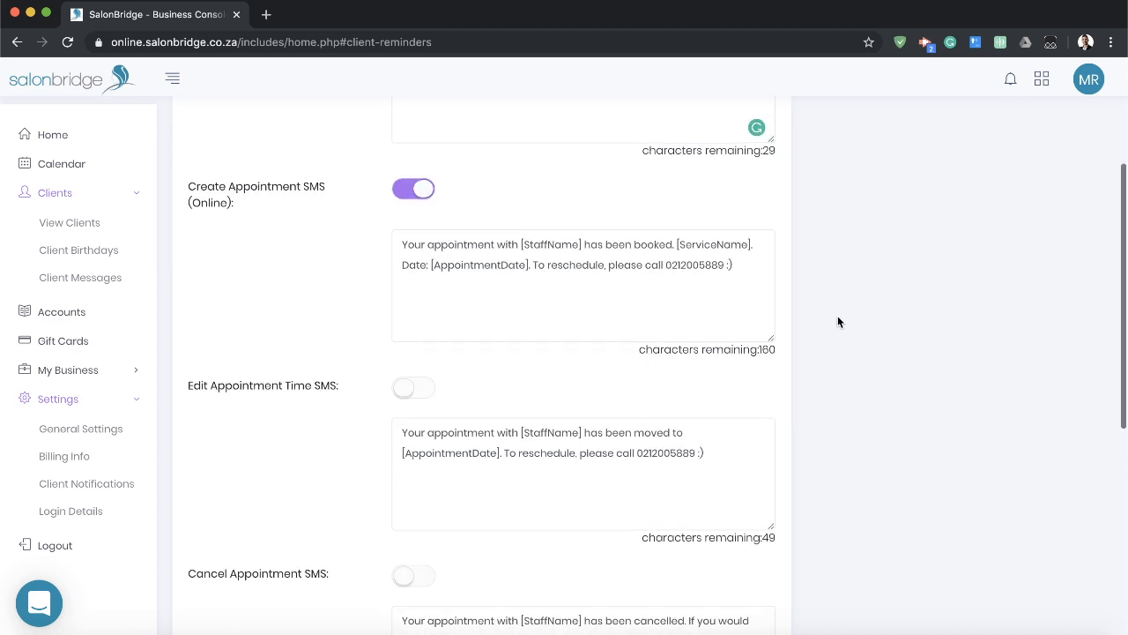
pyautogui.scroll(4, 841, 317)
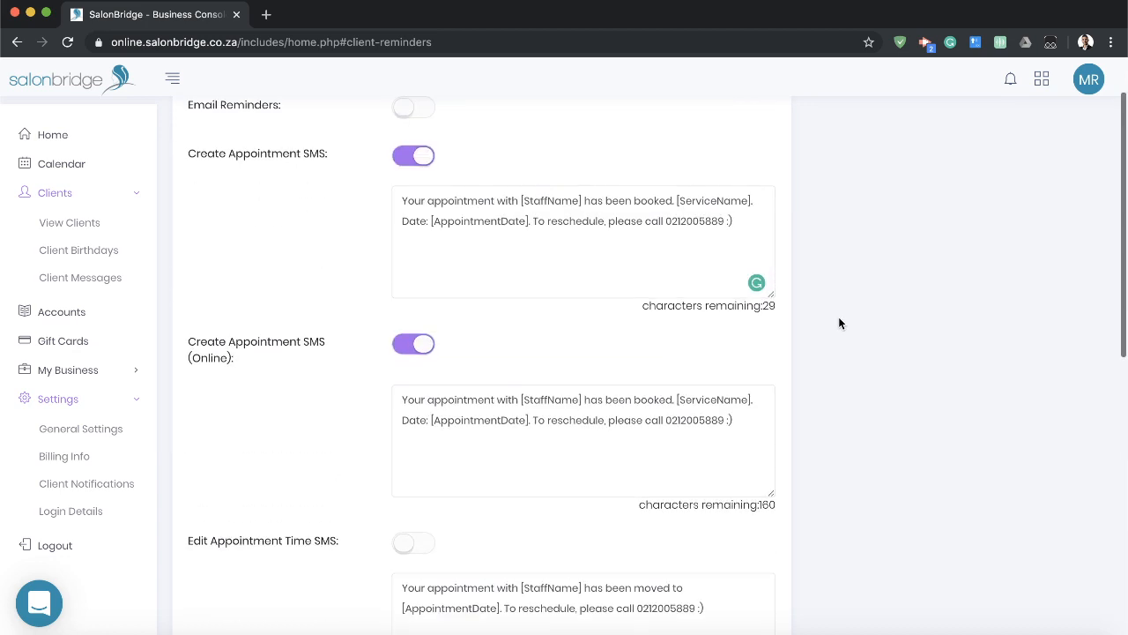
pyautogui.click(742, 430)
pyautogui.click(852, 410)
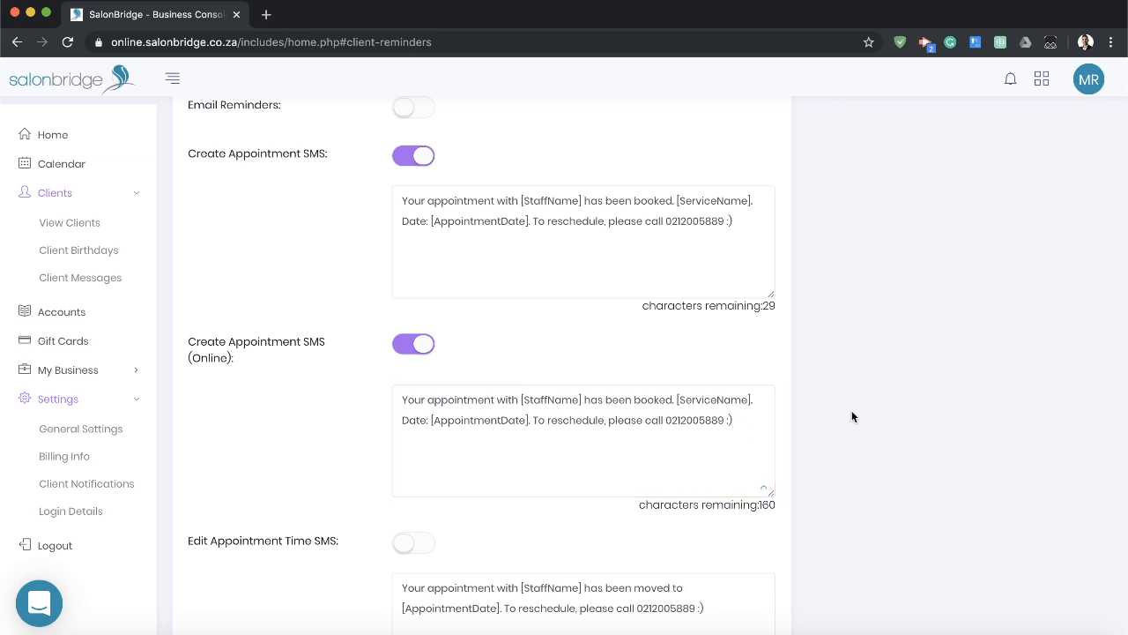
# Examine the available date and time options for sending the Appointment Reminder SMS.
pyautogui.scroll(-3, 854, 412)
pyautogui.scroll(-4, 855, 414)
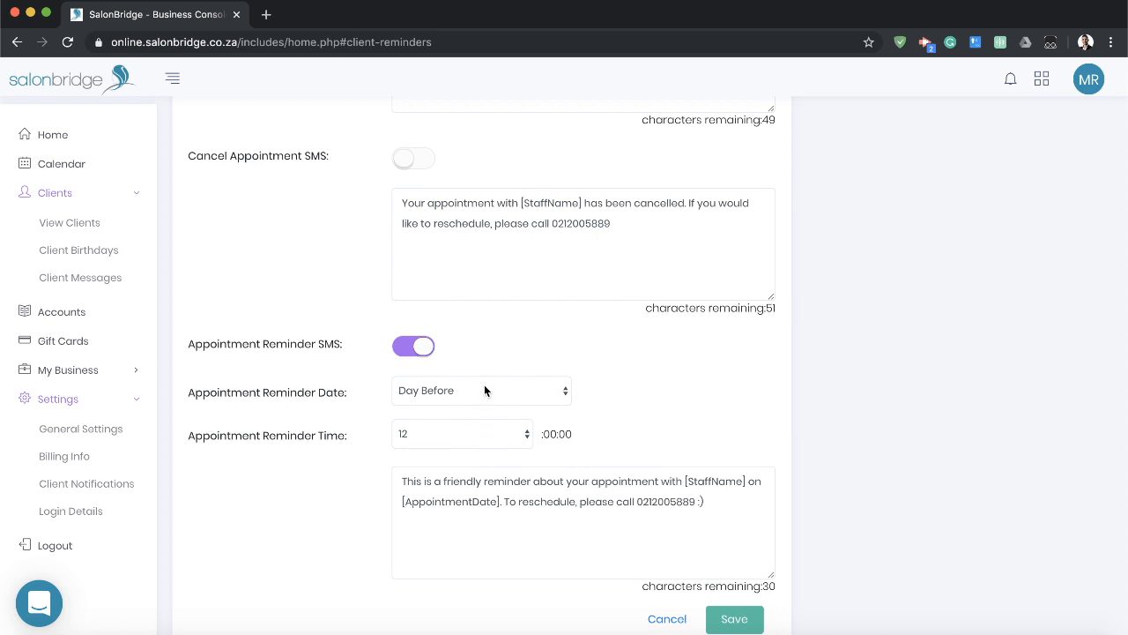
pyautogui.click(485, 390)
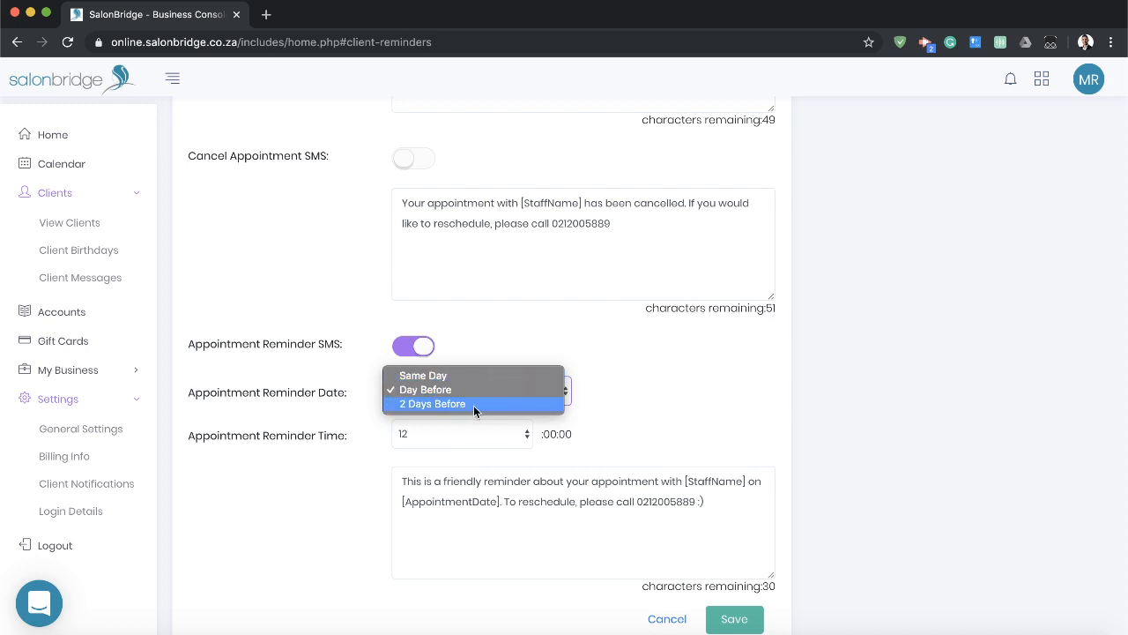
pyautogui.click(747, 455)
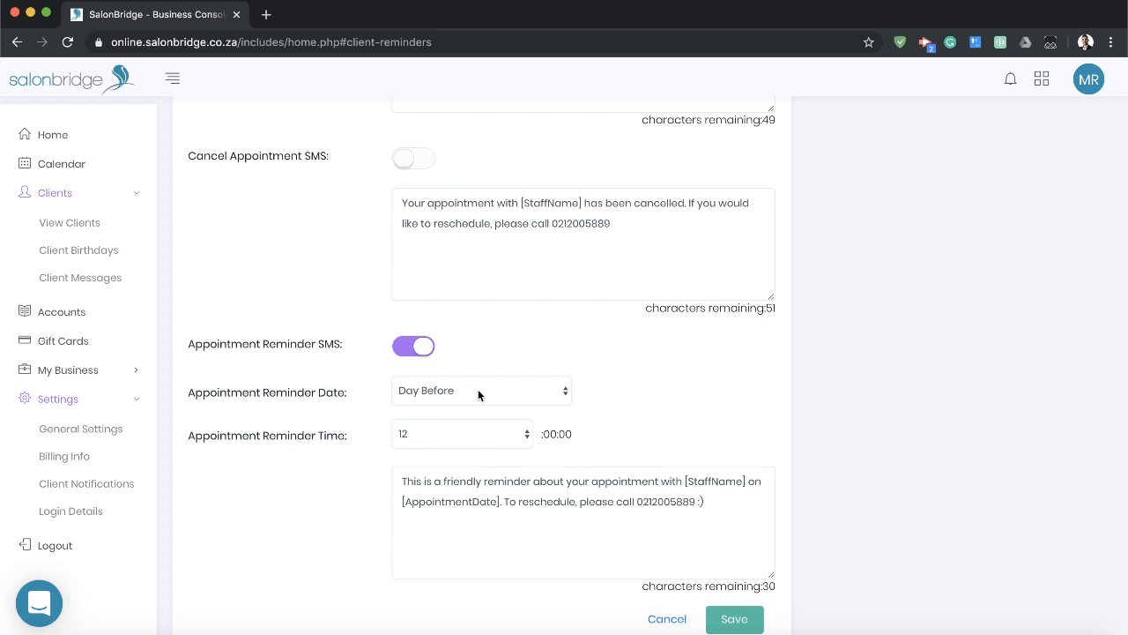
pyautogui.click(425, 439)
pyautogui.click(429, 432)
# Examine the wording of the appointment reminder message and its [StaffName] placeholder.
pyautogui.moveTo(403, 476); pyautogui.dragTo(634, 536)
pyautogui.click(670, 539)
pyautogui.moveTo(737, 502); pyautogui.dragTo(419, 478)
pyautogui.click(481, 518)
pyautogui.scroll(-1, 649, 514)
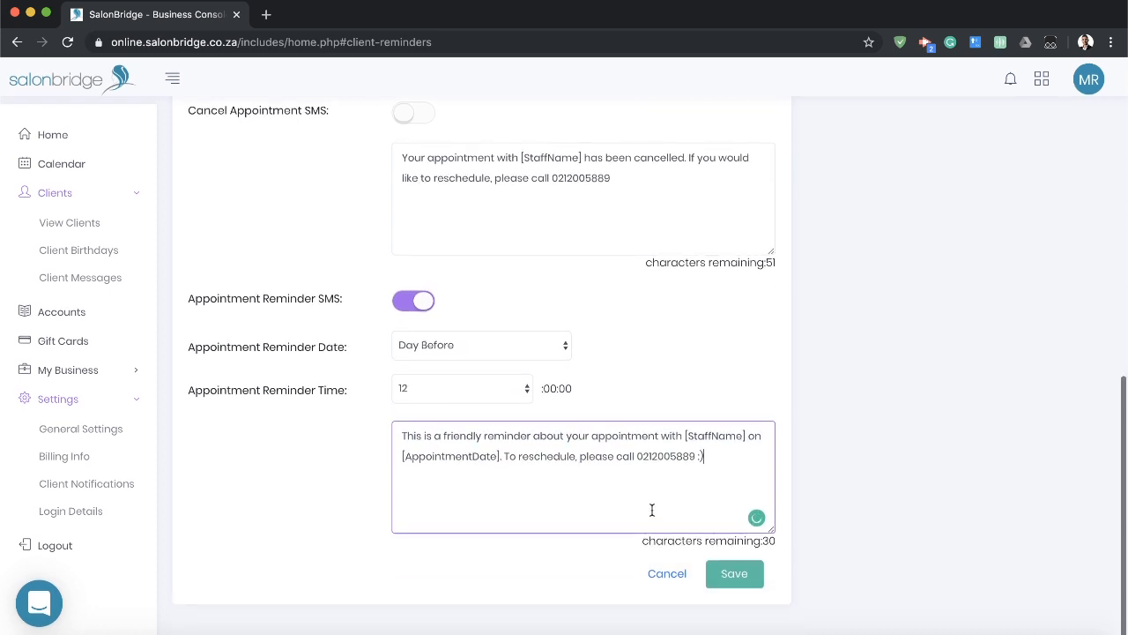
pyautogui.moveTo(684, 433); pyautogui.dragTo(746, 437)
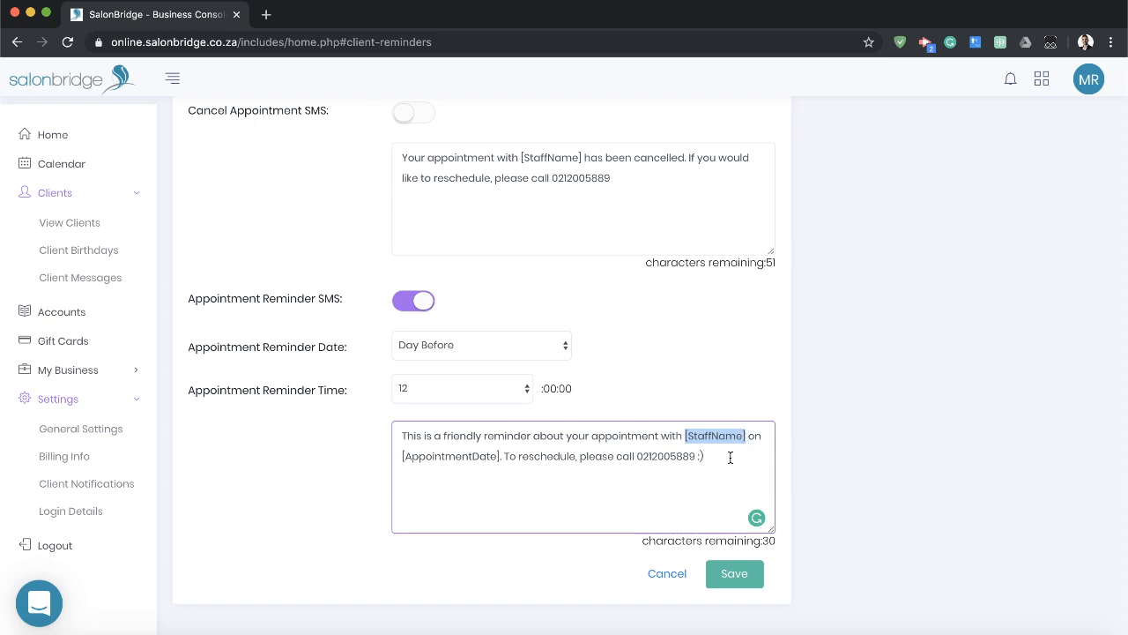
pyautogui.click(496, 490)
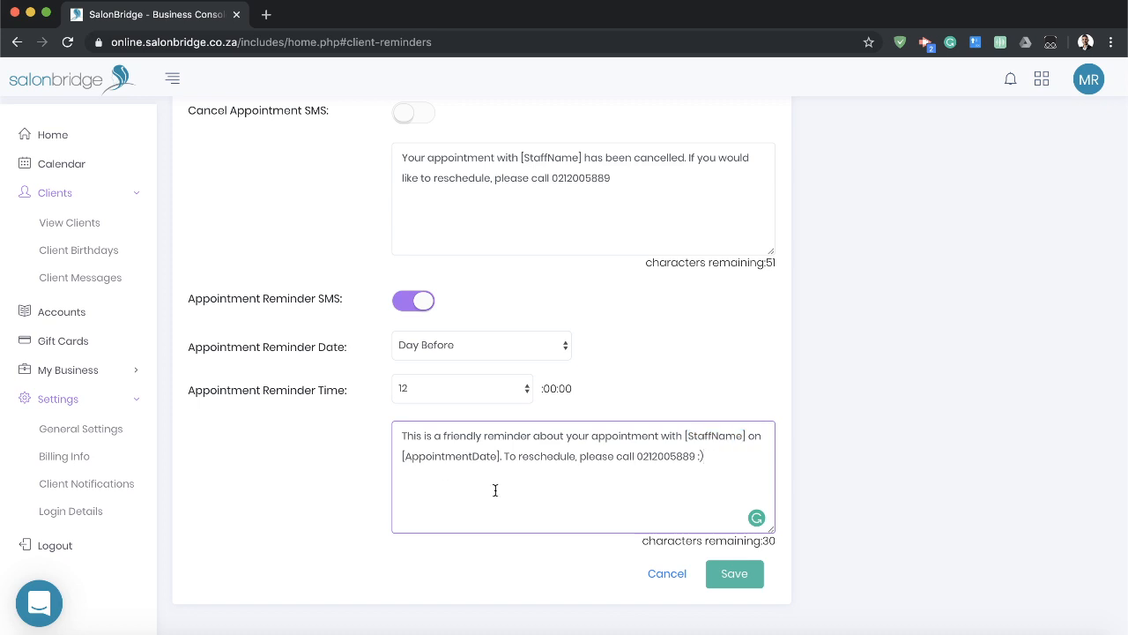
# Examine the [AppointmentDate] placeholder, including its square brackets, in the appointment reminder message.
pyautogui.moveTo(505, 455); pyautogui.dragTo(398, 455)
pyautogui.click(413, 467)
pyautogui.doubleClick(432, 457)
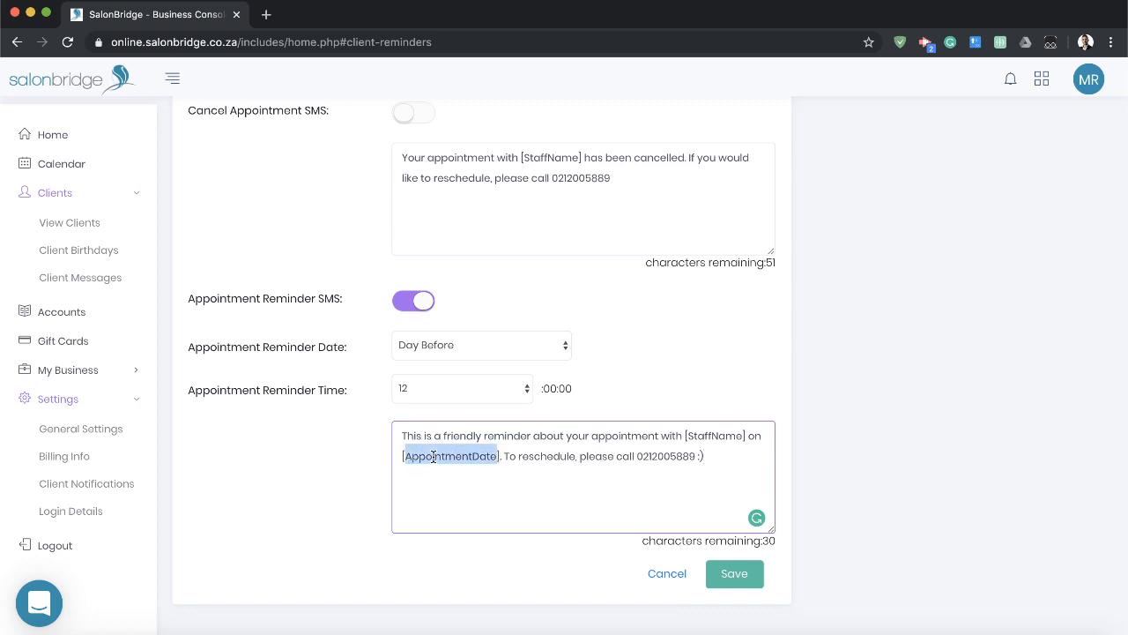
pyautogui.click(493, 472)
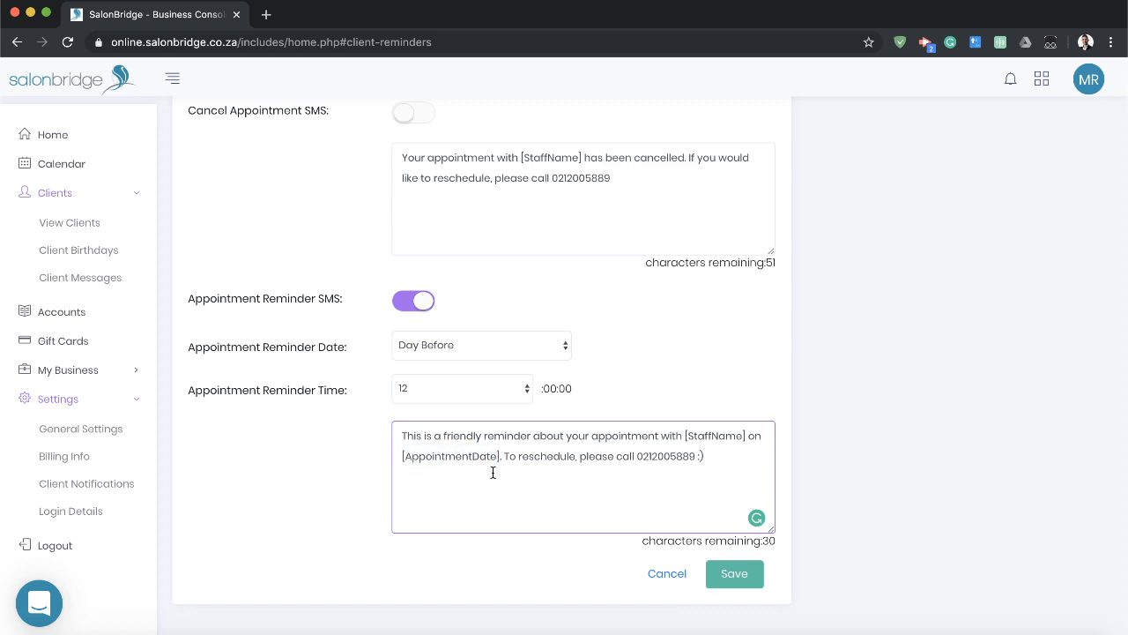
pyautogui.moveTo(396, 455); pyautogui.dragTo(501, 454)
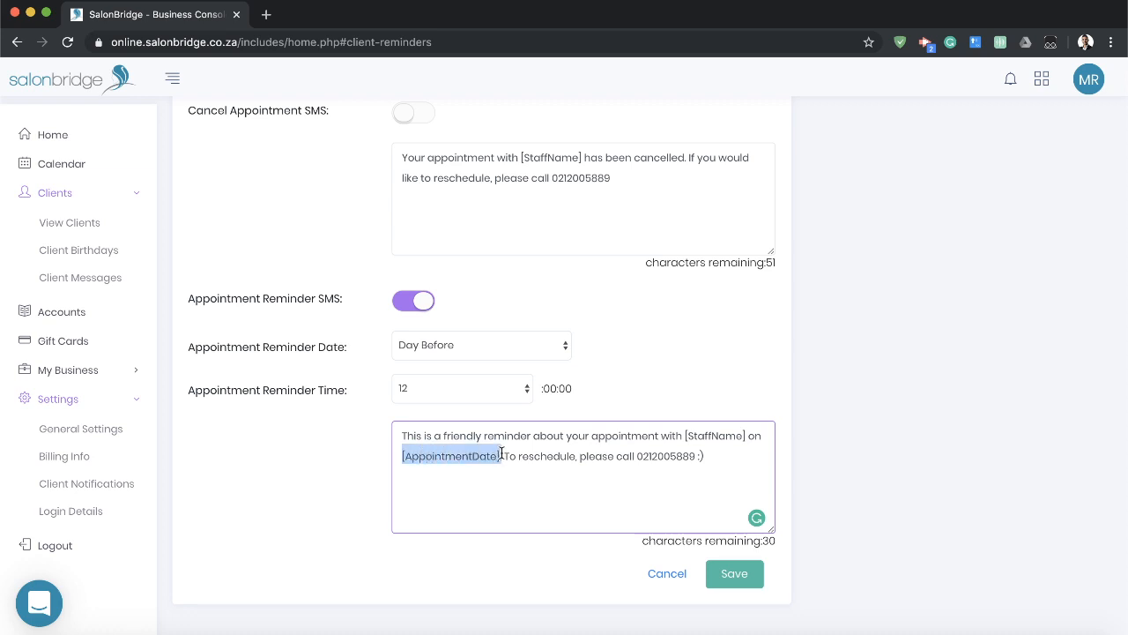
pyautogui.click(492, 504)
pyautogui.moveTo(501, 453); pyautogui.dragTo(395, 458)
pyautogui.click(416, 481)
pyautogui.click(485, 496)
pyautogui.click(423, 482)
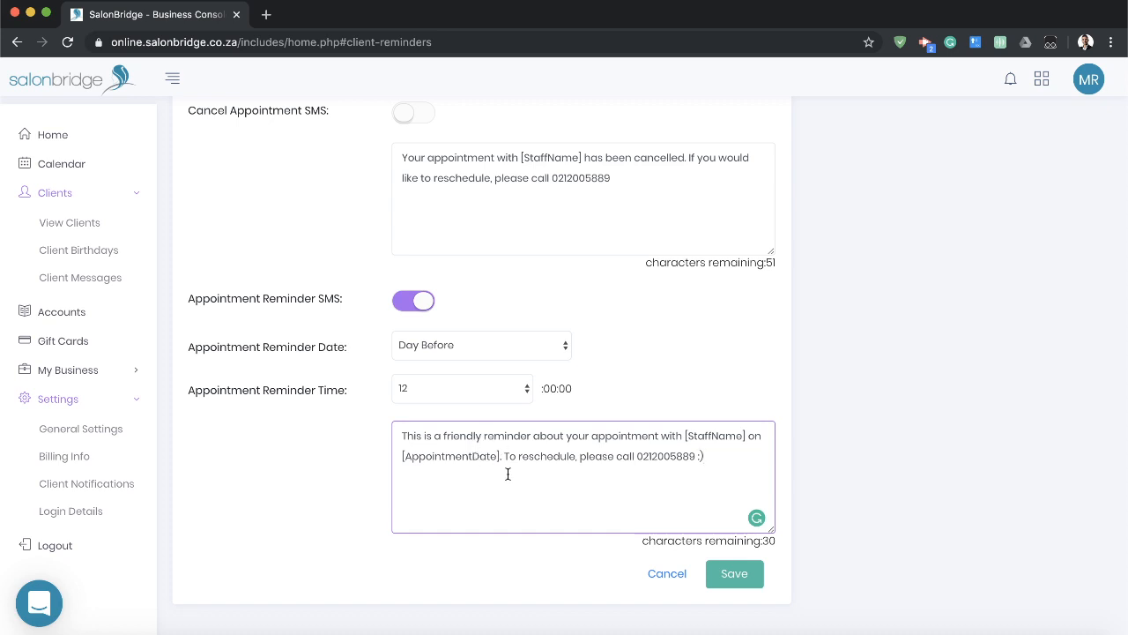
# Insert a space between the two words of the [AppointmentDate] placeholder in the reminder message.
pyautogui.moveTo(499, 456)
pyautogui.mouseDown()
pyautogui.moveTo(388, 459)
pyautogui.moveTo(507, 456)
pyautogui.mouseUp()
pyautogui.click(410, 478)
pyautogui.click(496, 482)
pyautogui.click(474, 456)
pyautogui.click(498, 492)
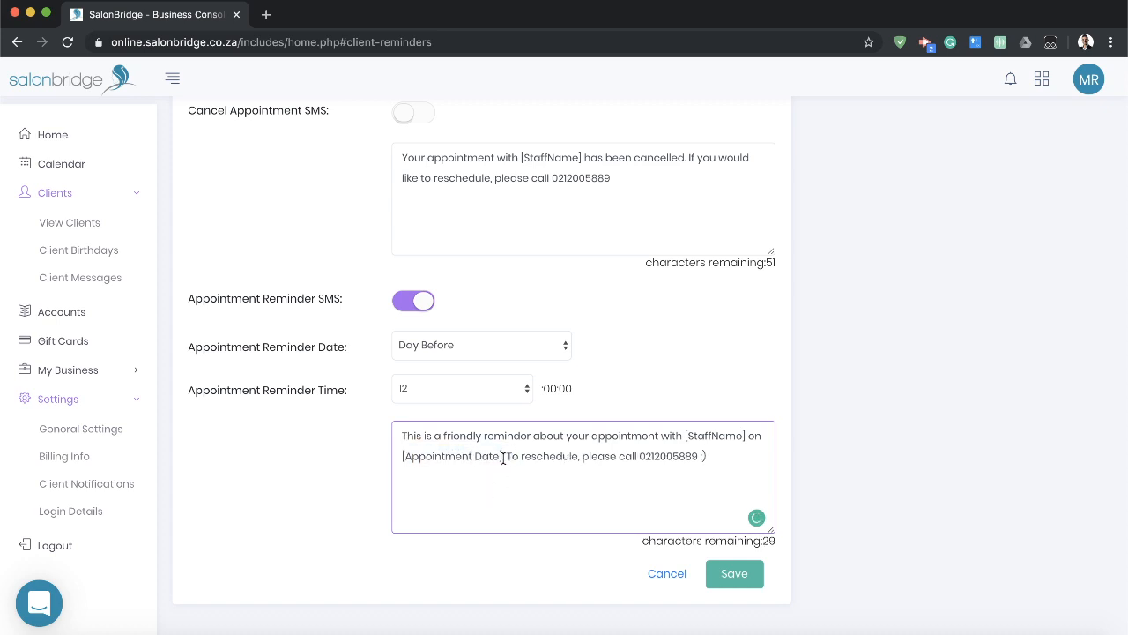
# Remove the space inside the reminder message's appointment date placeholder and leave the appointment reminder settings without saving.
pyautogui.moveTo(507, 455); pyautogui.dragTo(398, 452)
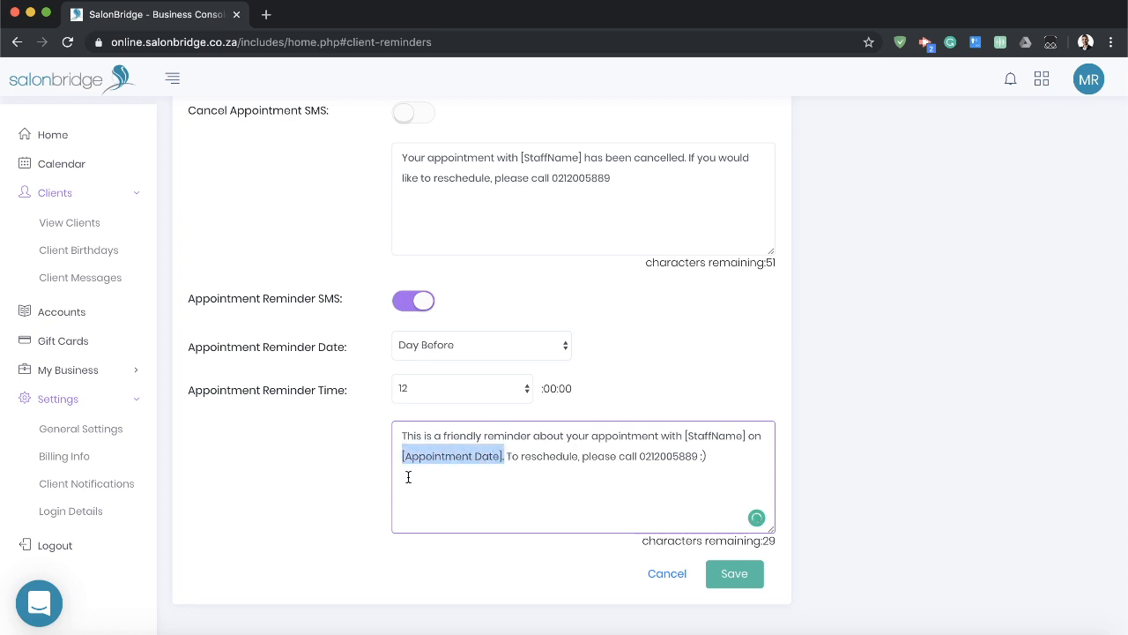
pyautogui.click(409, 477)
pyautogui.click(480, 456)
pyautogui.press('BackSpace')
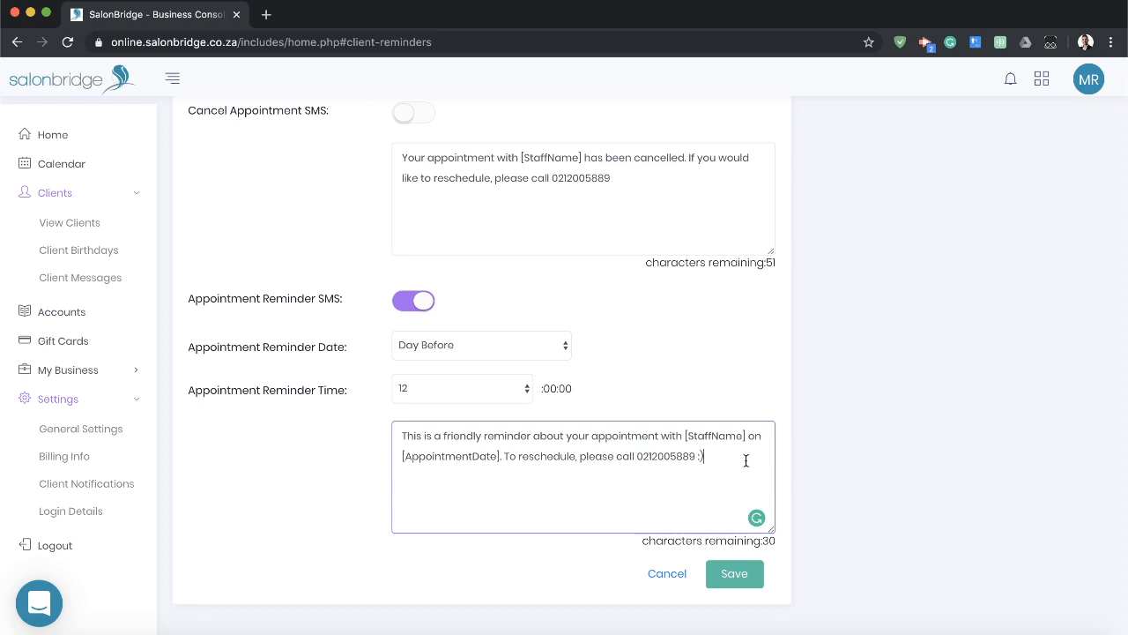
pyautogui.click(847, 485)
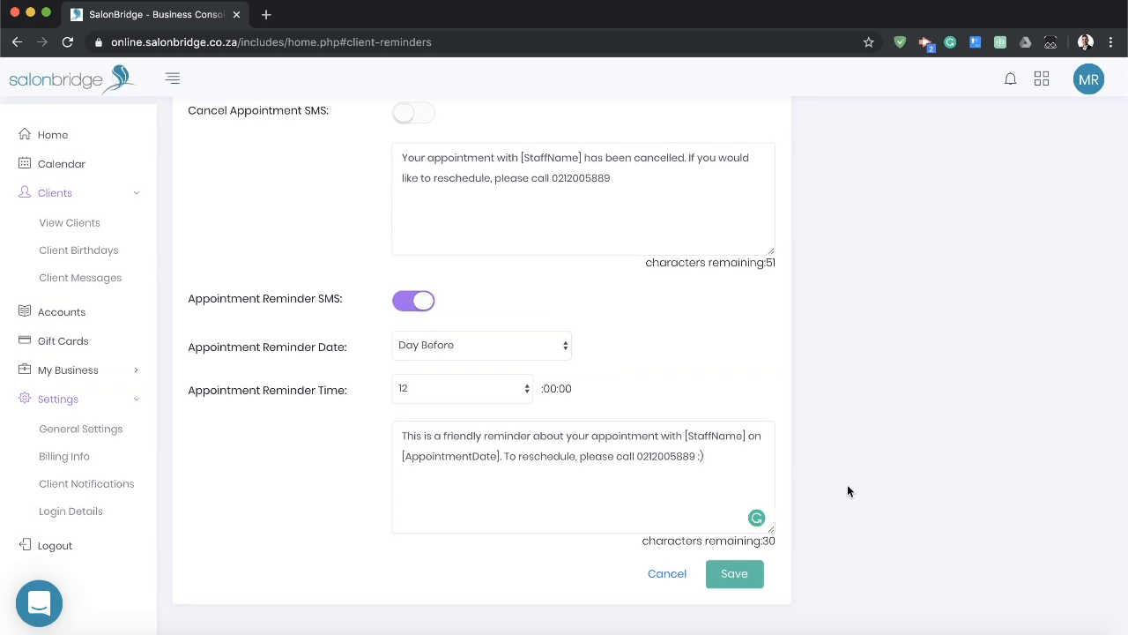
pyautogui.click(668, 574)
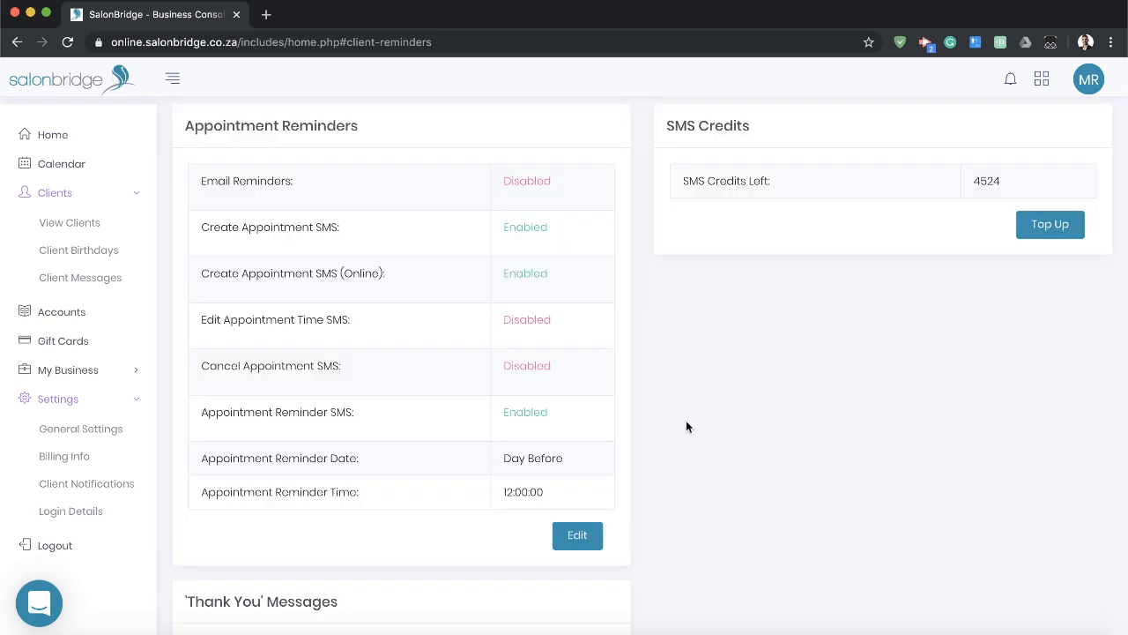
# Enable sending a 'Thank You' SMS in the client notification settings and save the change.
pyautogui.scroll(-3, 684, 425)
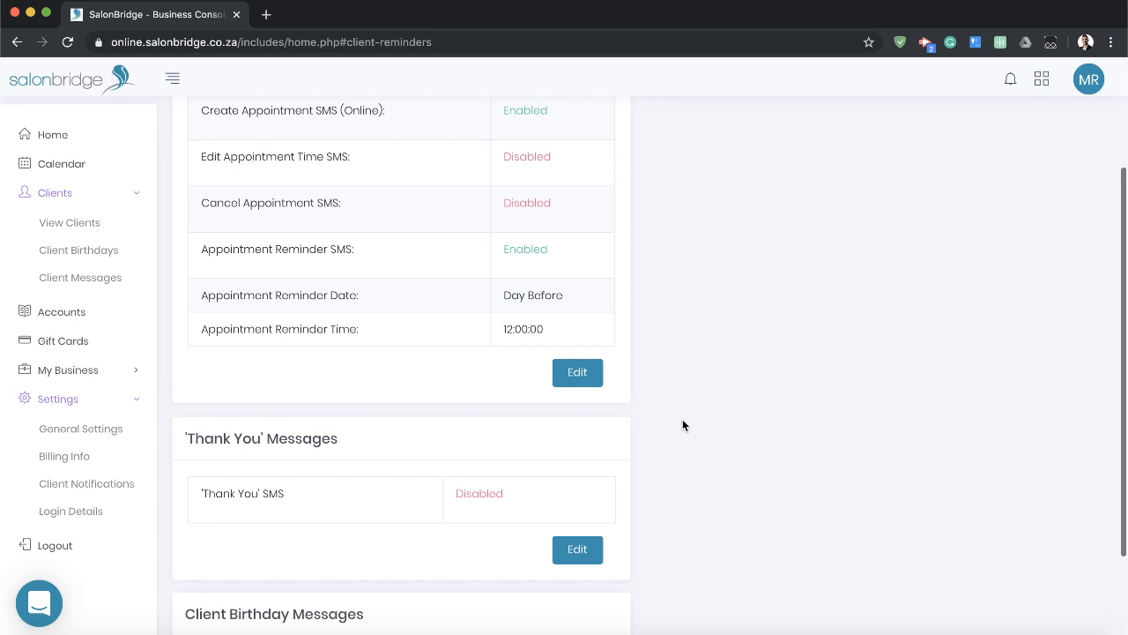
pyautogui.scroll(-2, 682, 426)
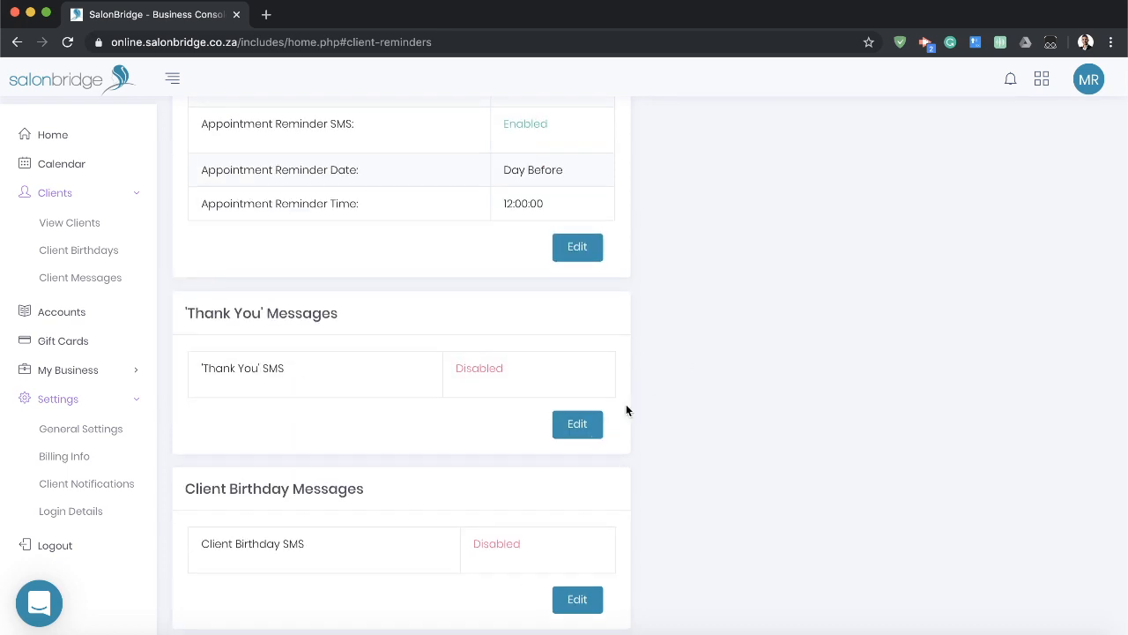
pyautogui.click(575, 426)
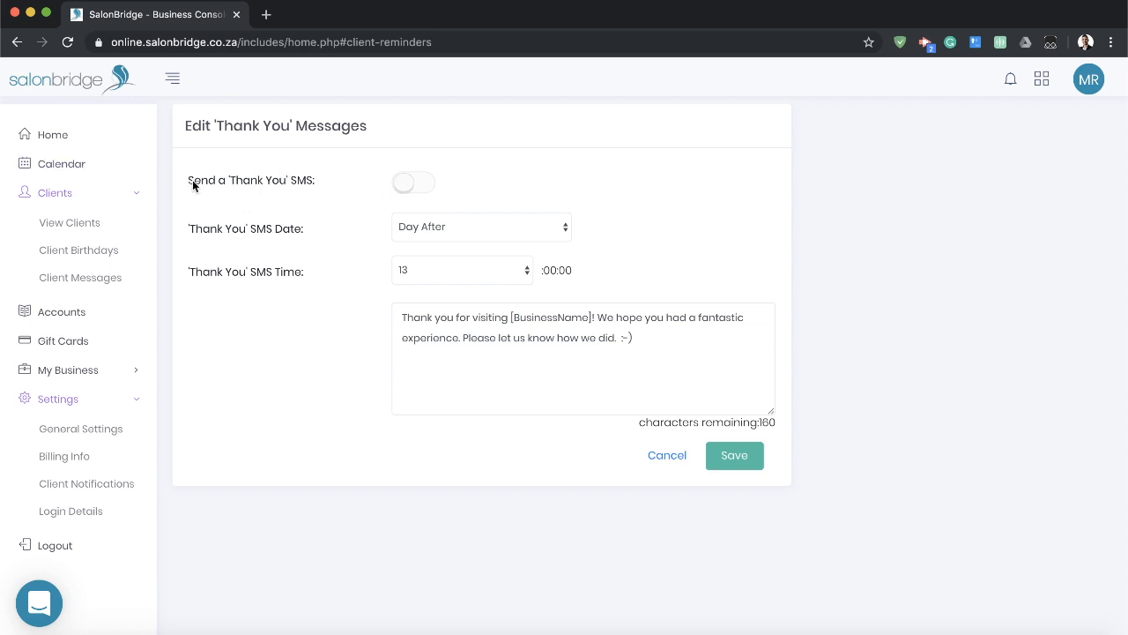
pyautogui.click(403, 183)
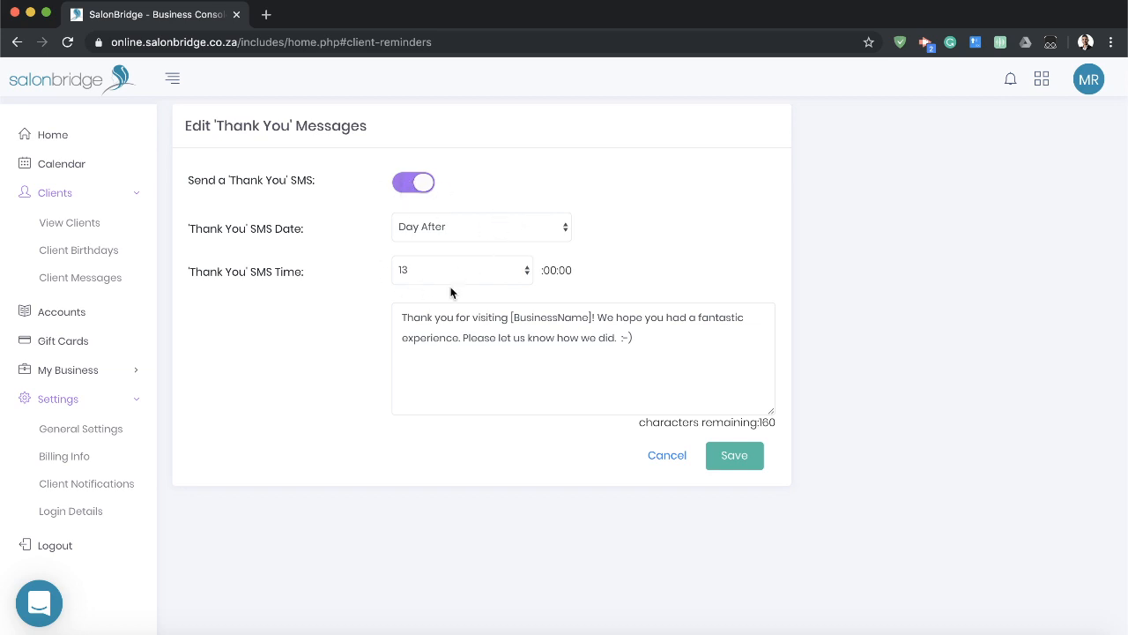
pyautogui.click(717, 348)
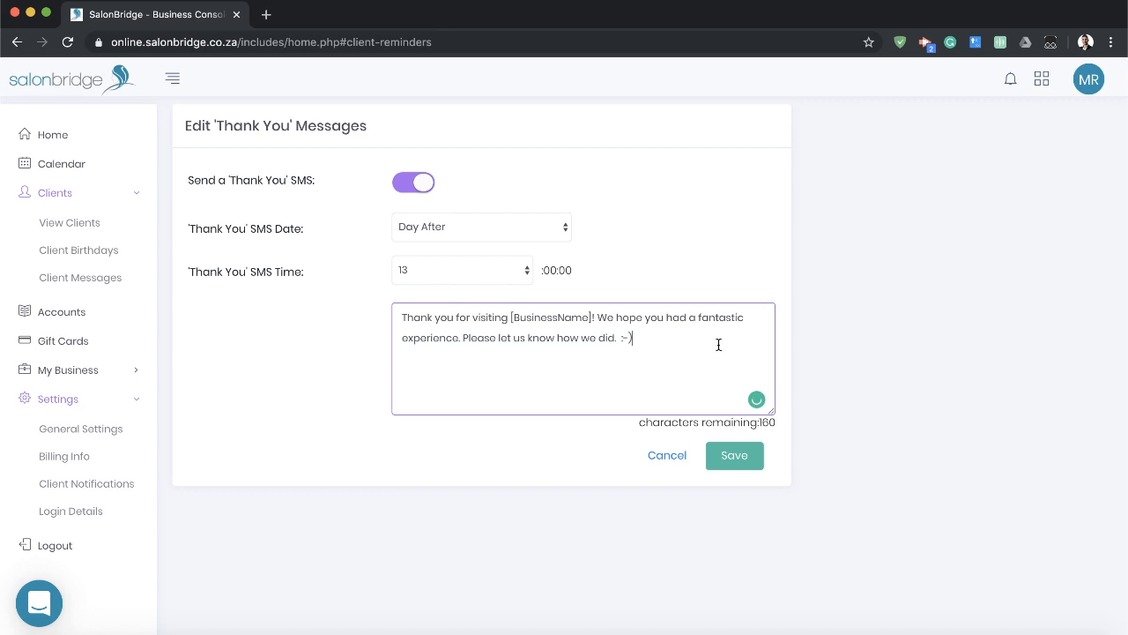
pyautogui.click(728, 457)
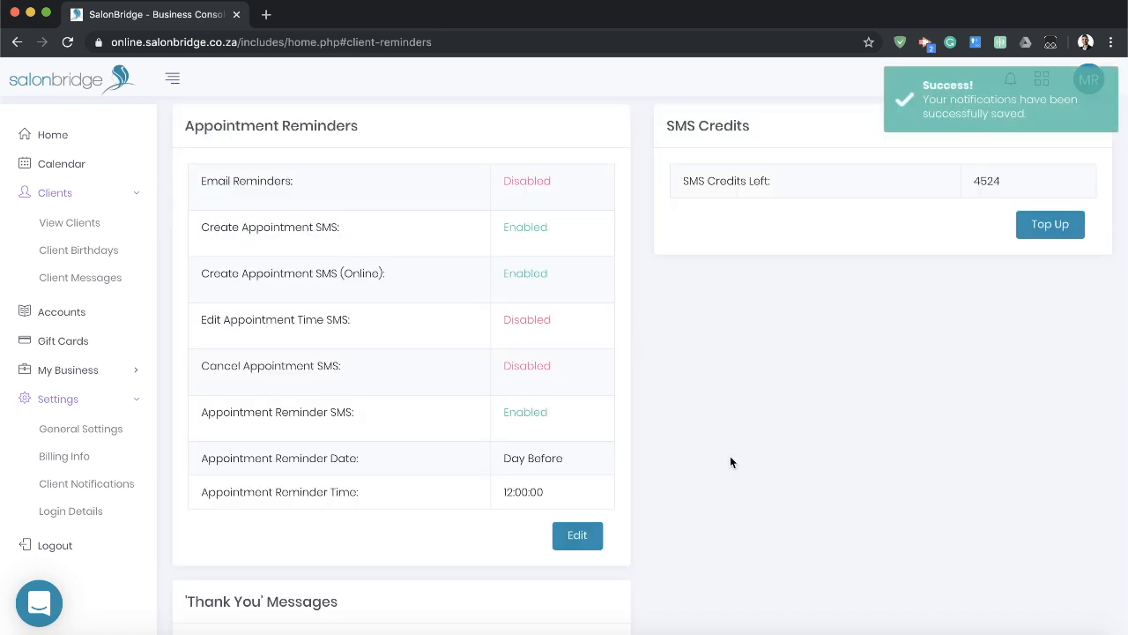
# Switch on the automated client birthday SMS, review its time and message, and leave its settings without saving.
pyautogui.scroll(-5, 730, 459)
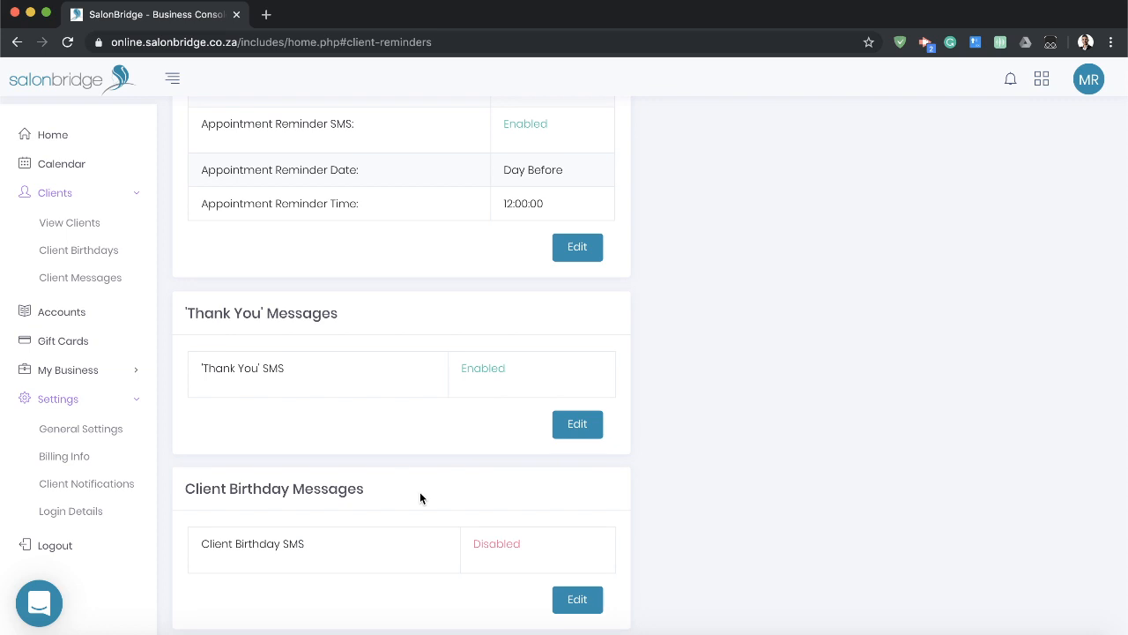
pyautogui.moveTo(186, 489); pyautogui.dragTo(362, 492)
pyautogui.click(363, 494)
pyautogui.click(578, 600)
pyautogui.click(415, 184)
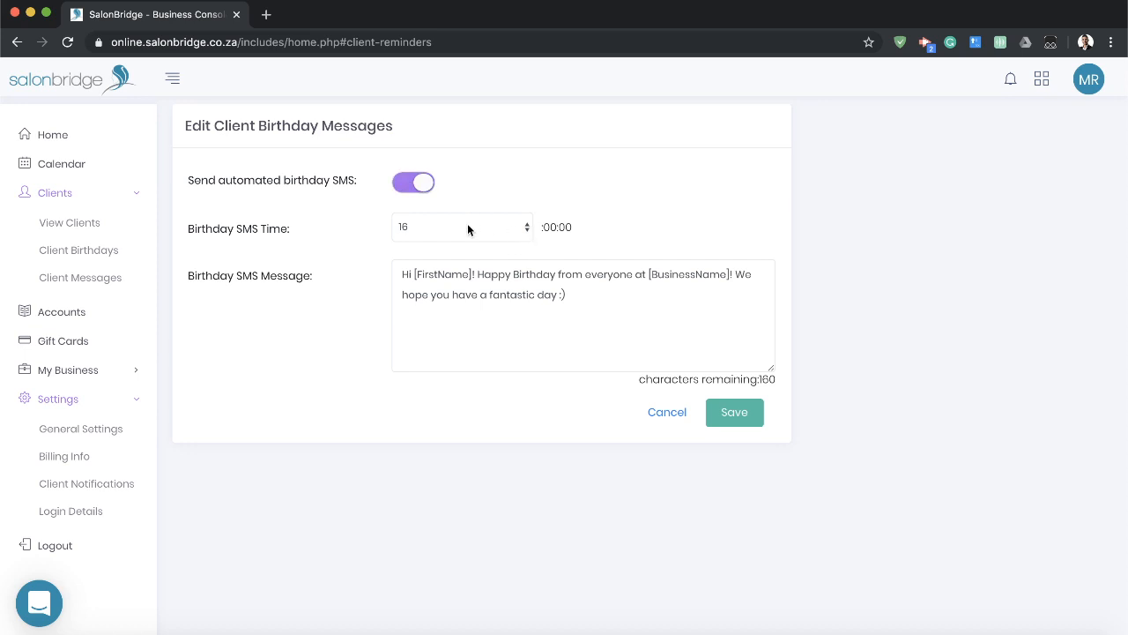
pyautogui.click(601, 285)
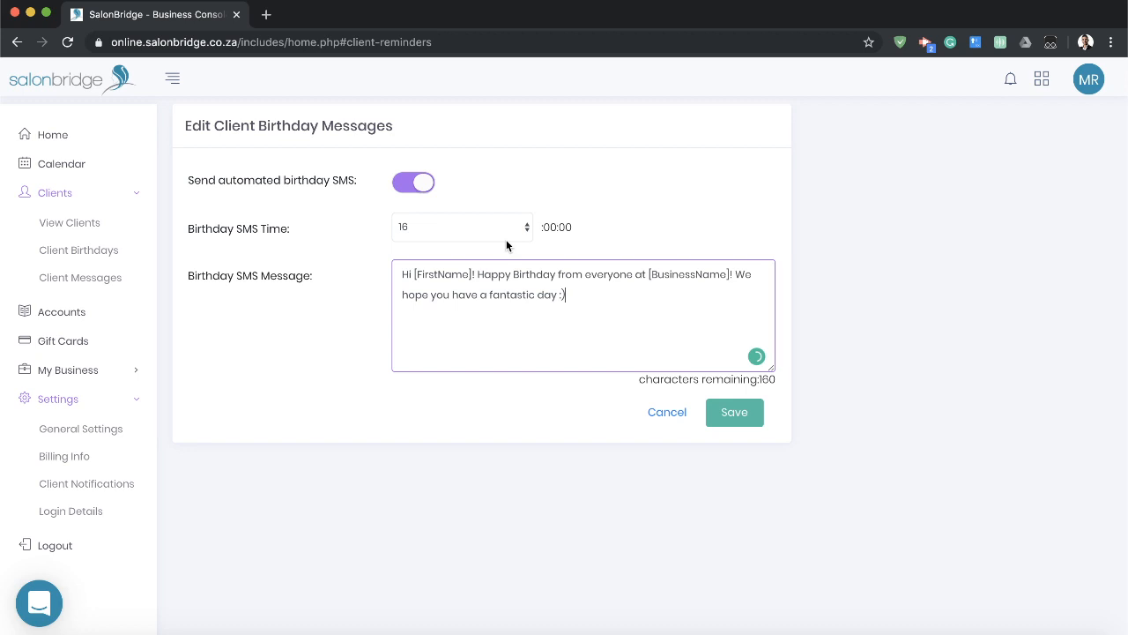
pyautogui.click(669, 414)
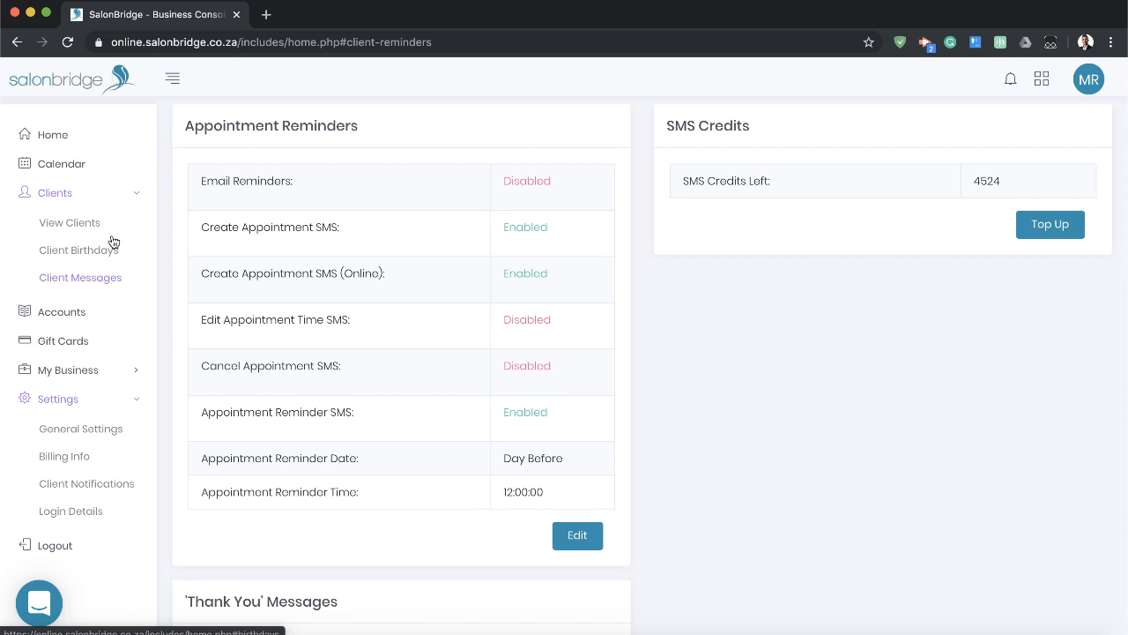
# Open the client messages log, read the details of the most recent SMS, and collapse them again.
pyautogui.click(69, 281)
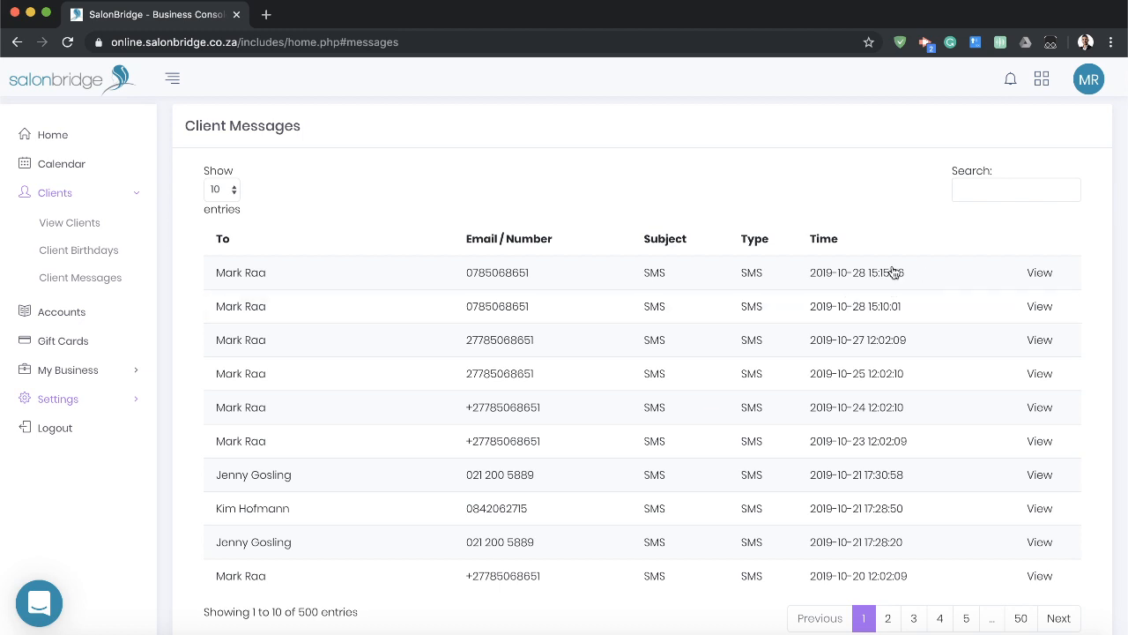
pyautogui.click(1037, 276)
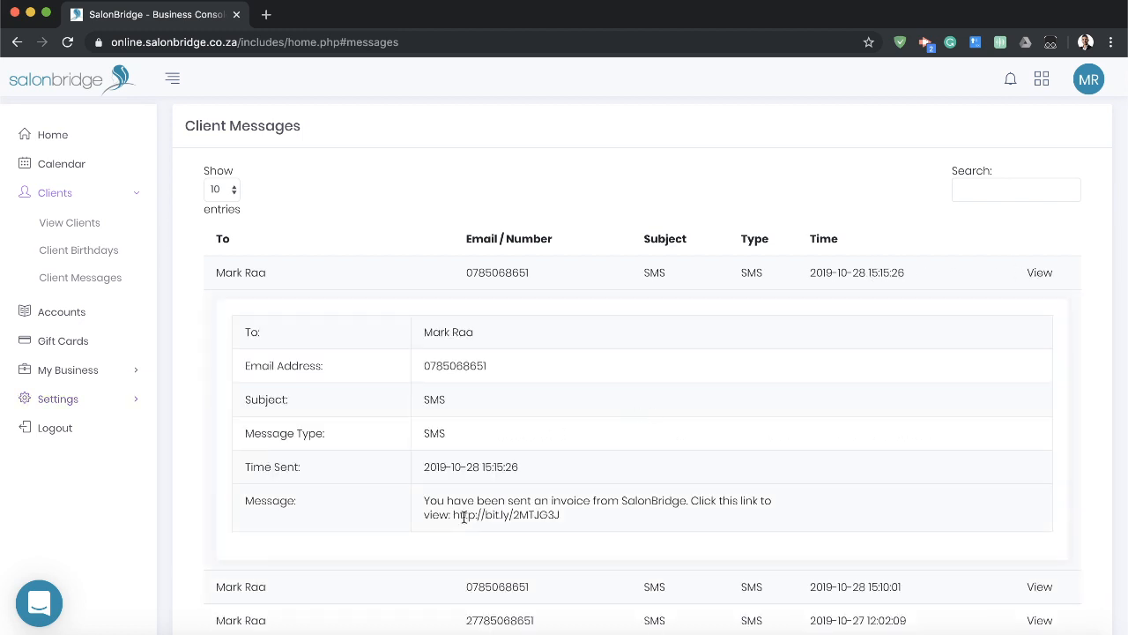
pyautogui.moveTo(425, 499); pyautogui.dragTo(592, 515)
pyautogui.click(593, 513)
pyautogui.click(1038, 270)
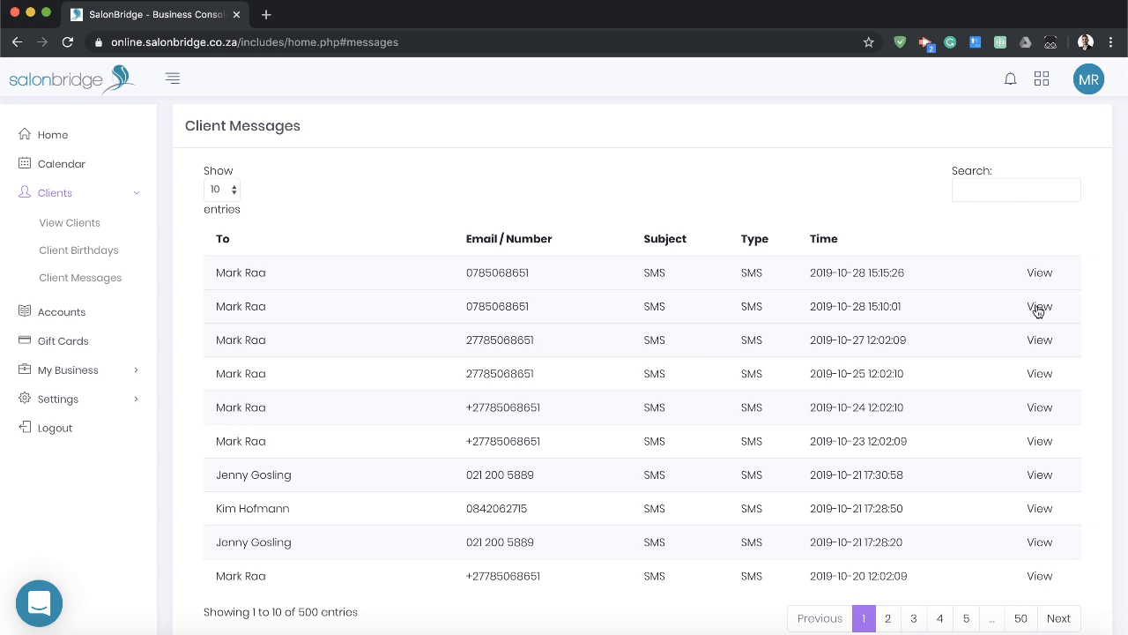
# Expand the second SMS in the client messages log, read its appointment booking details, and collapse it again.
pyautogui.click(1038, 309)
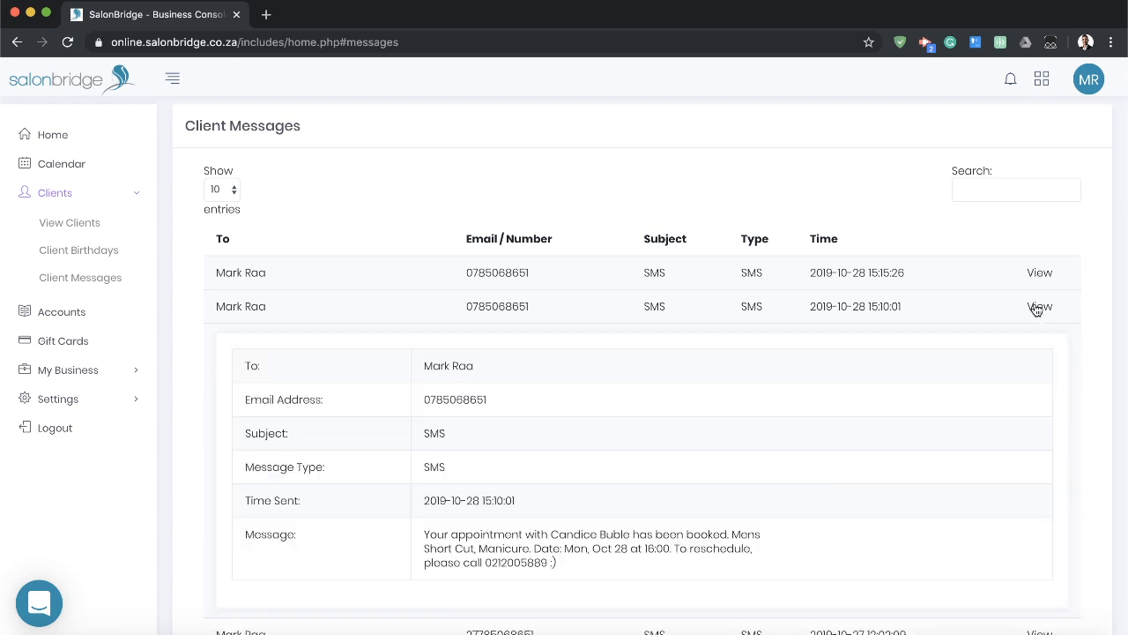
pyautogui.scroll(-3, 591, 436)
pyautogui.moveTo(431, 392); pyautogui.dragTo(595, 428)
pyautogui.click(593, 427)
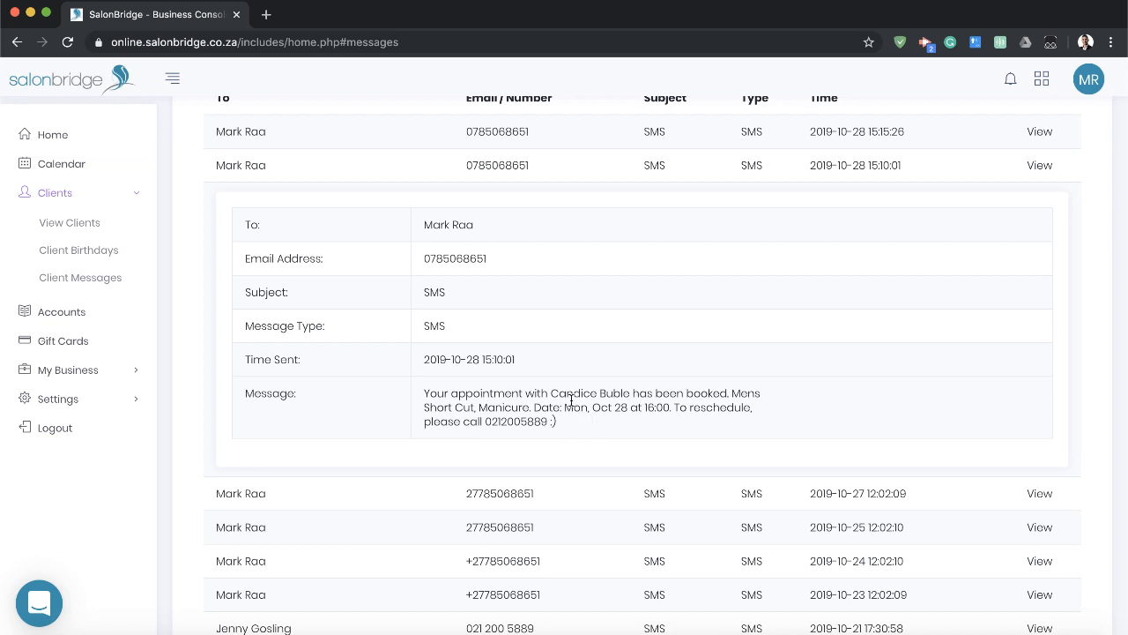
pyautogui.doubleClick(596, 394)
pyautogui.moveTo(597, 394); pyautogui.dragTo(629, 394)
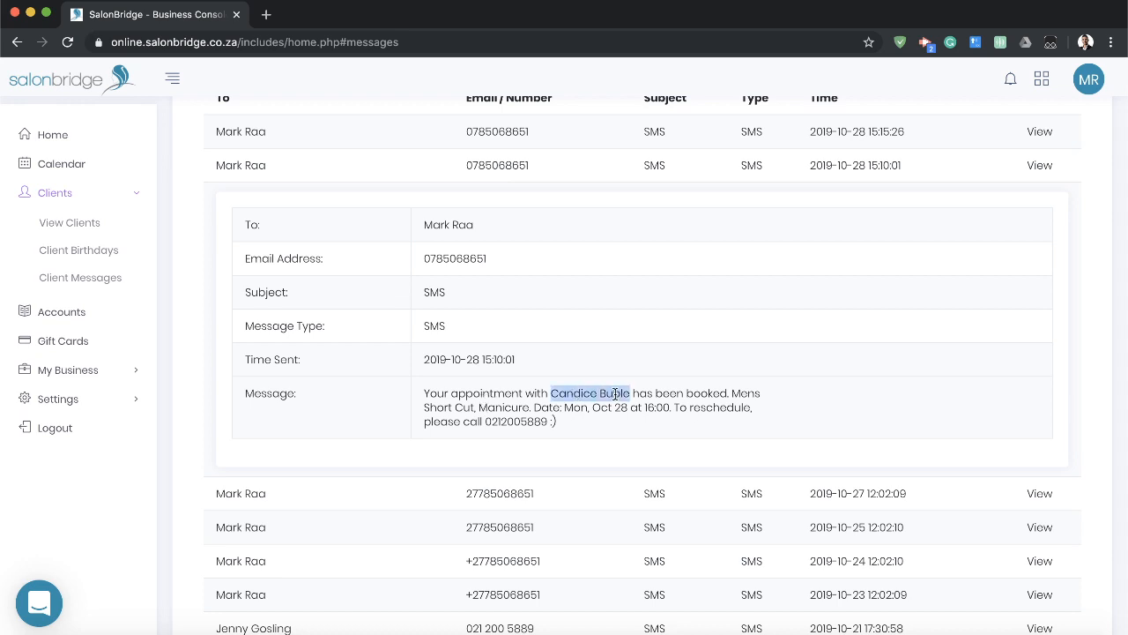
pyautogui.doubleClick(712, 393)
pyautogui.moveTo(712, 394); pyautogui.dragTo(738, 393)
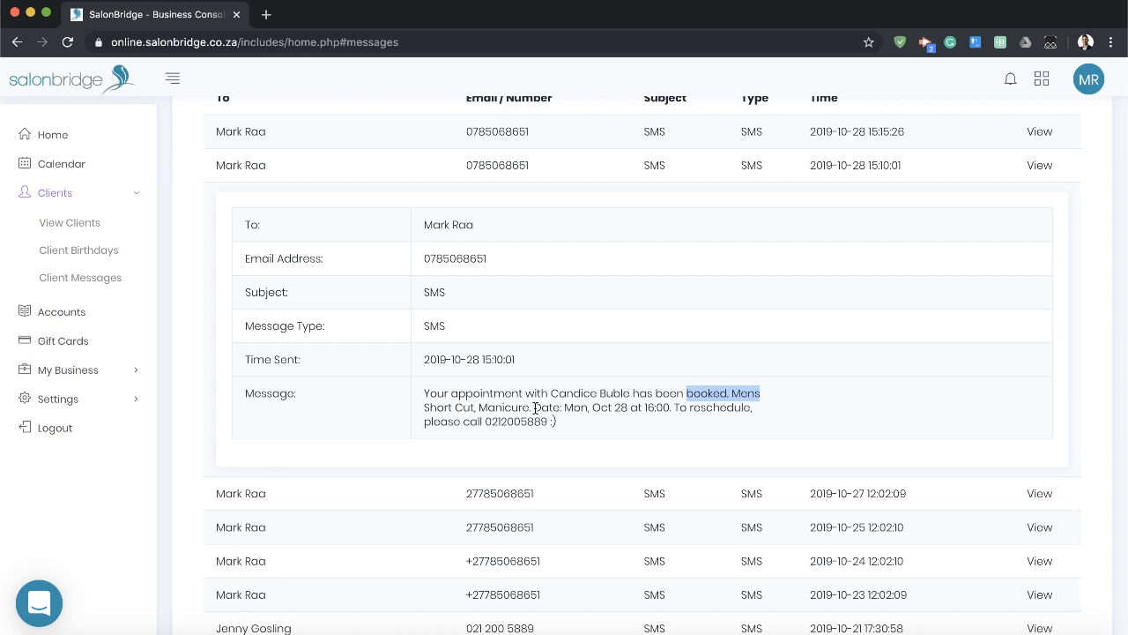
pyautogui.moveTo(564, 408); pyautogui.dragTo(666, 407)
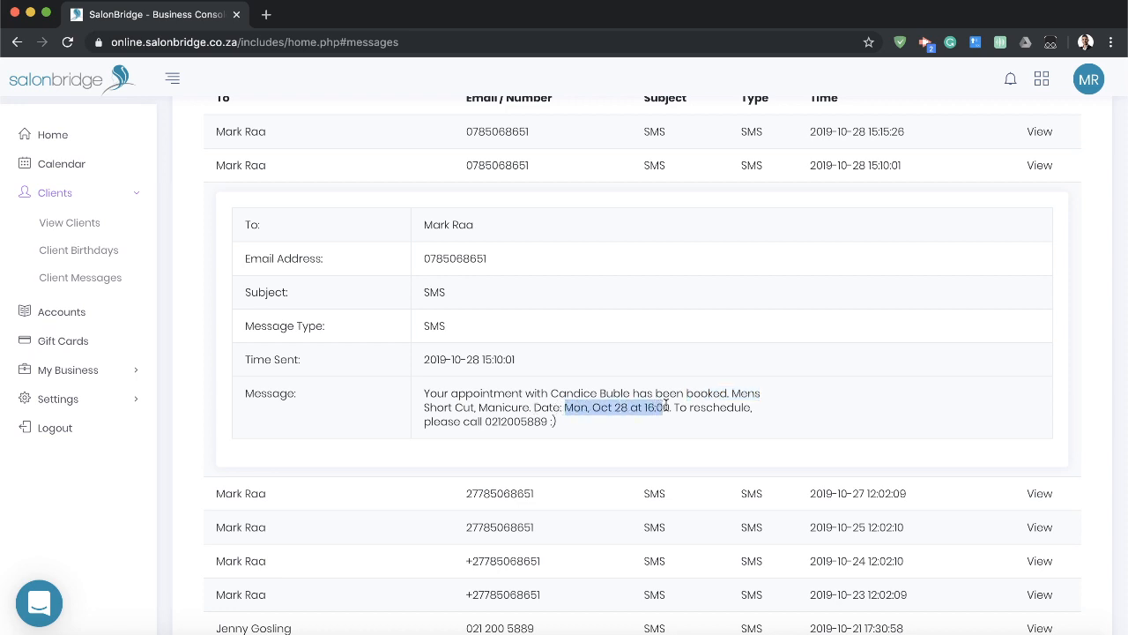
pyautogui.click(804, 409)
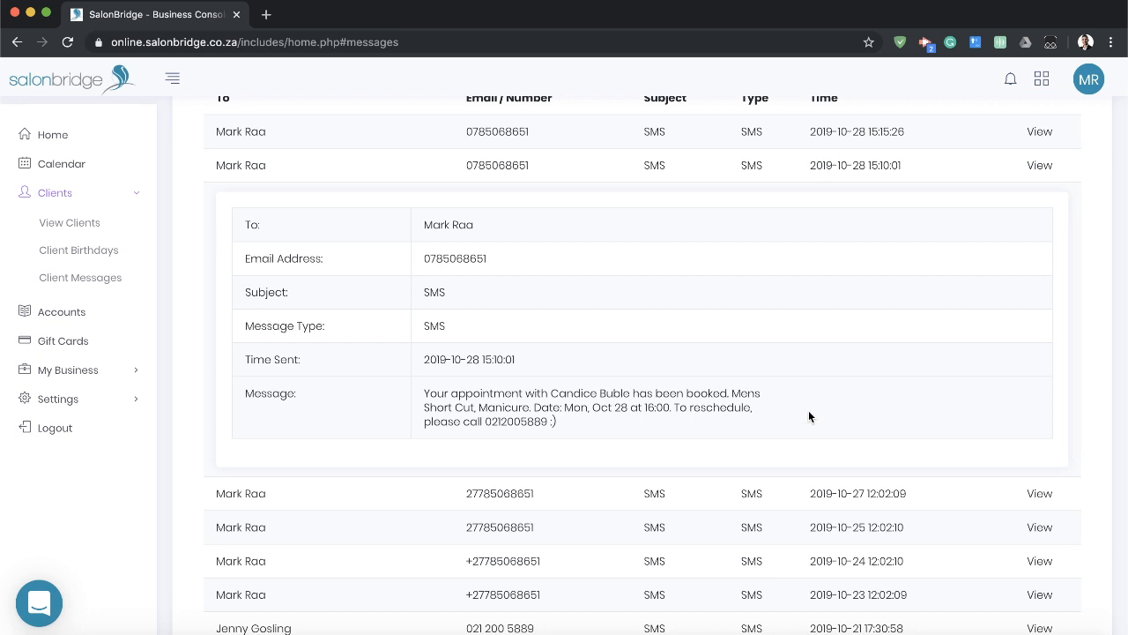
pyautogui.click(1042, 167)
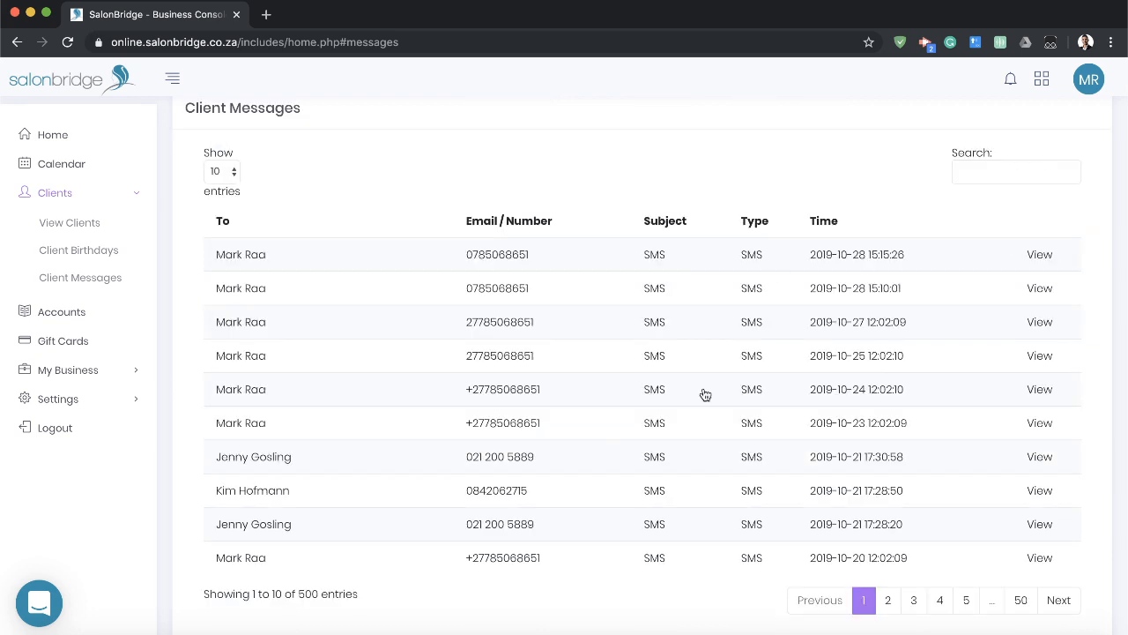
# Search the client messages by the client's full name, and clear the search to list all messages again.
pyautogui.click(1003, 172)
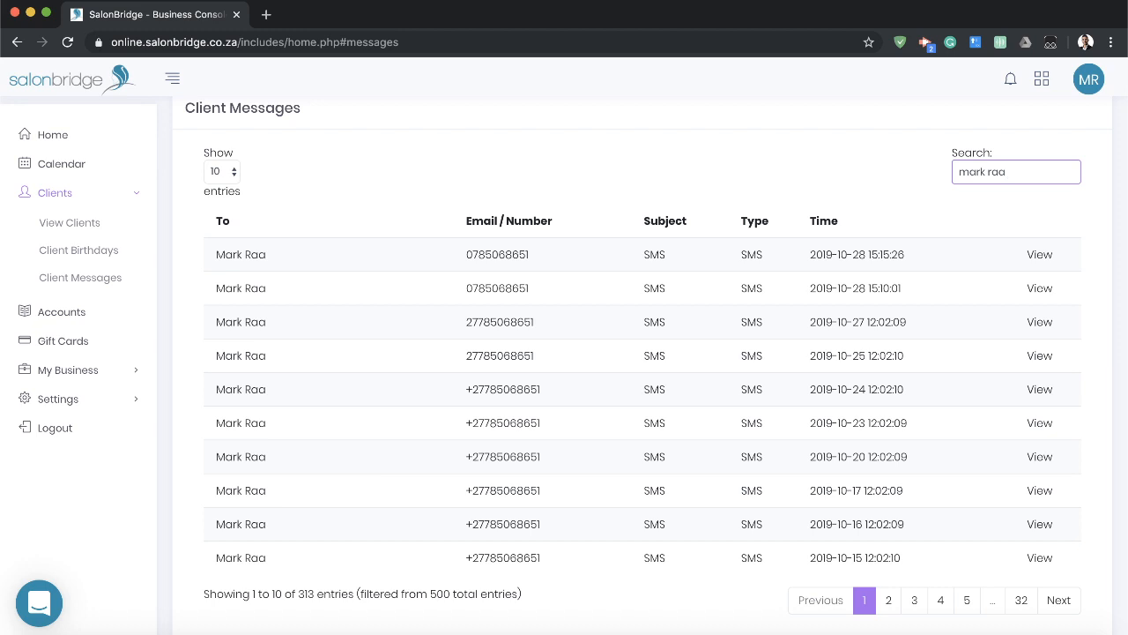
pyautogui.doubleClick(1032, 172)
pyautogui.press('BackSpace')
pyautogui.press('BackSpace')
pyautogui.press('BackSpace')
pyautogui.press('BackSpace')
pyautogui.press('BackSpace')
pyautogui.press('BackSpace')
pyautogui.click(602, 181)
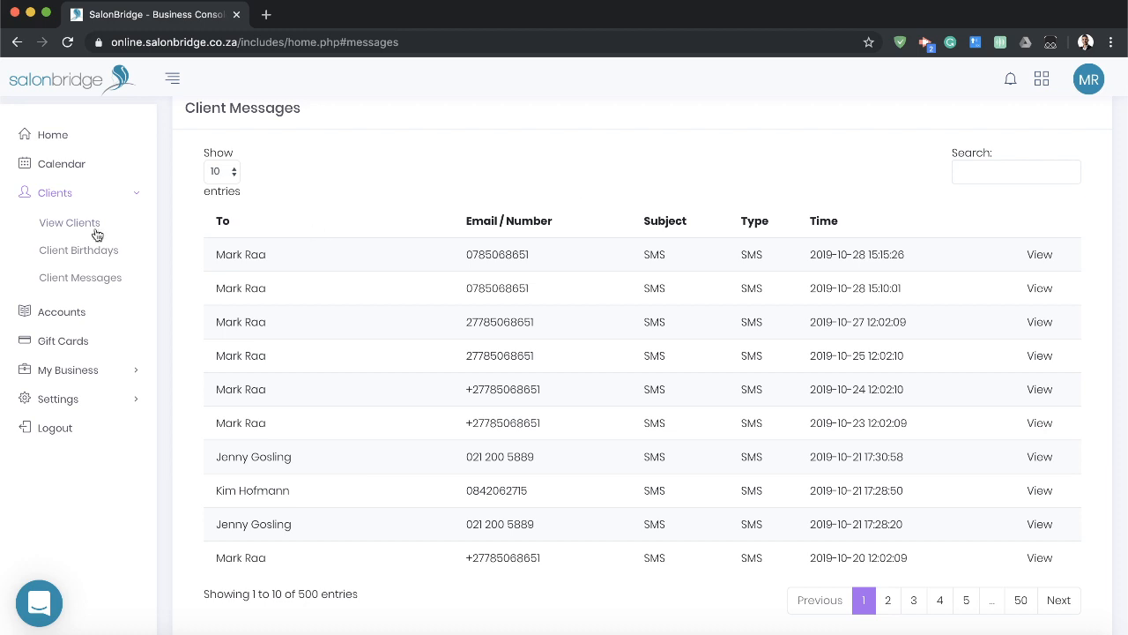
# Open the accounts search and look up all accounts of any status under the client's full name.
pyautogui.click(113, 201)
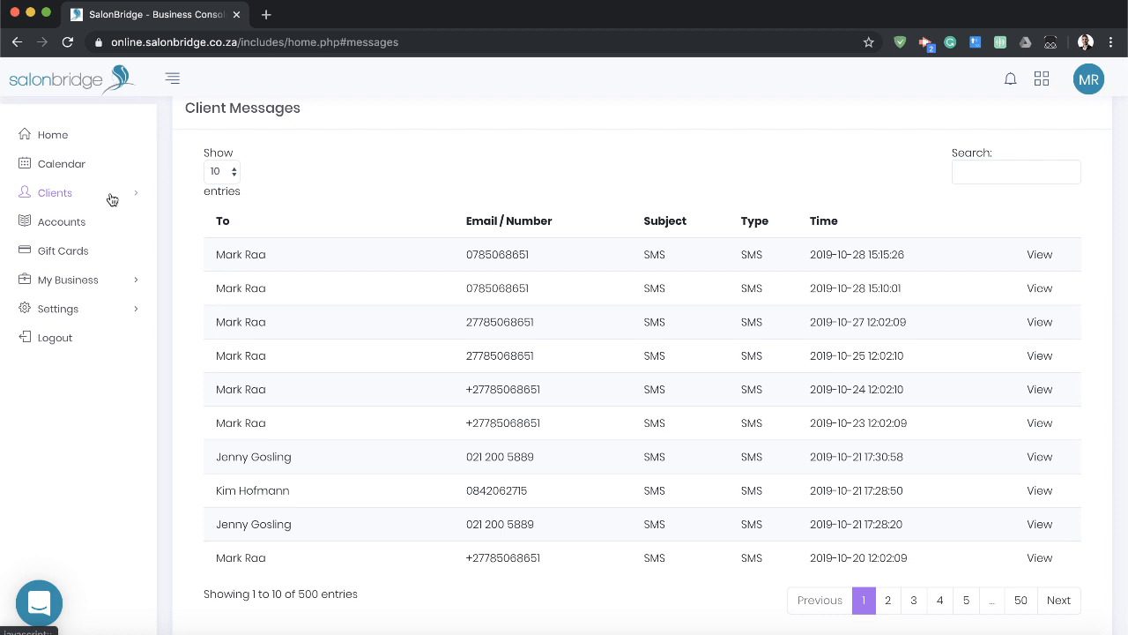
pyautogui.click(81, 225)
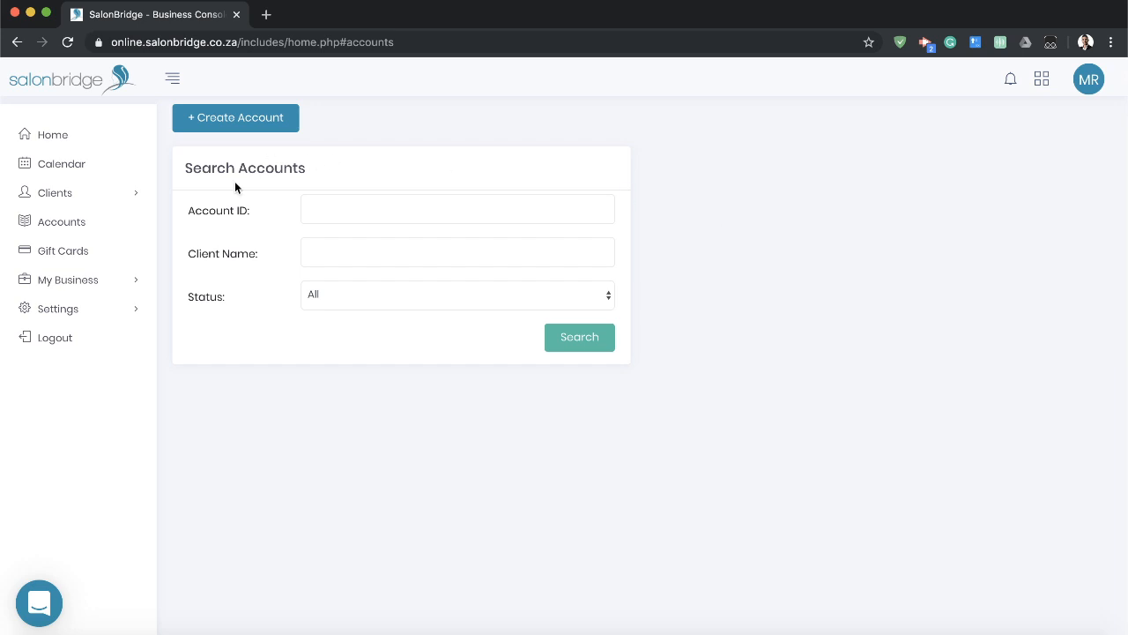
pyautogui.click(379, 263)
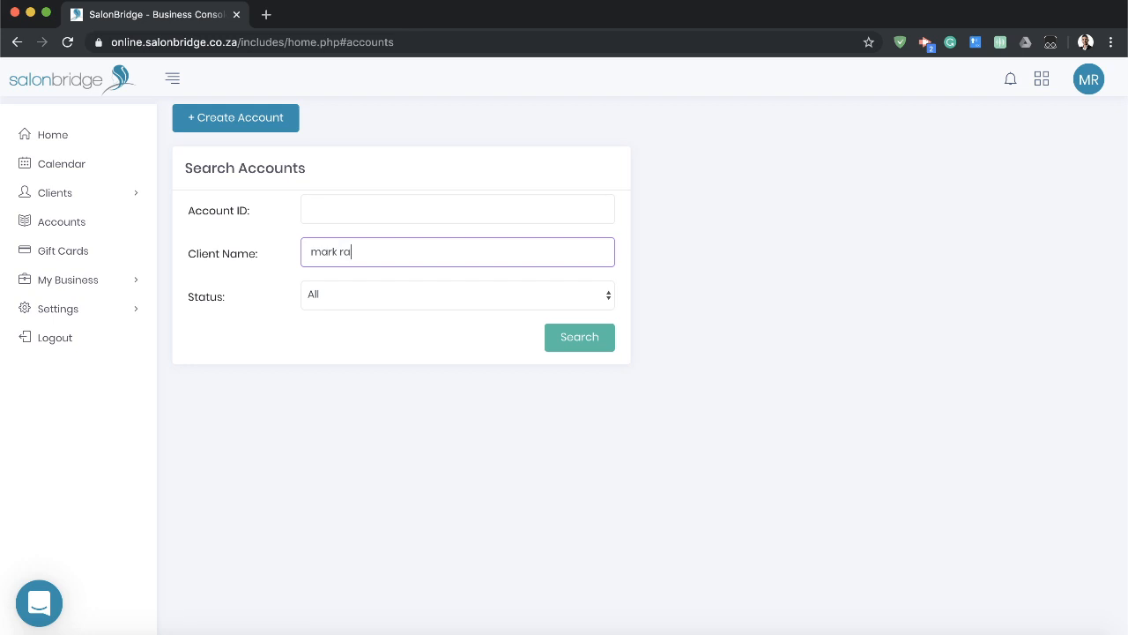
pyautogui.click(608, 346)
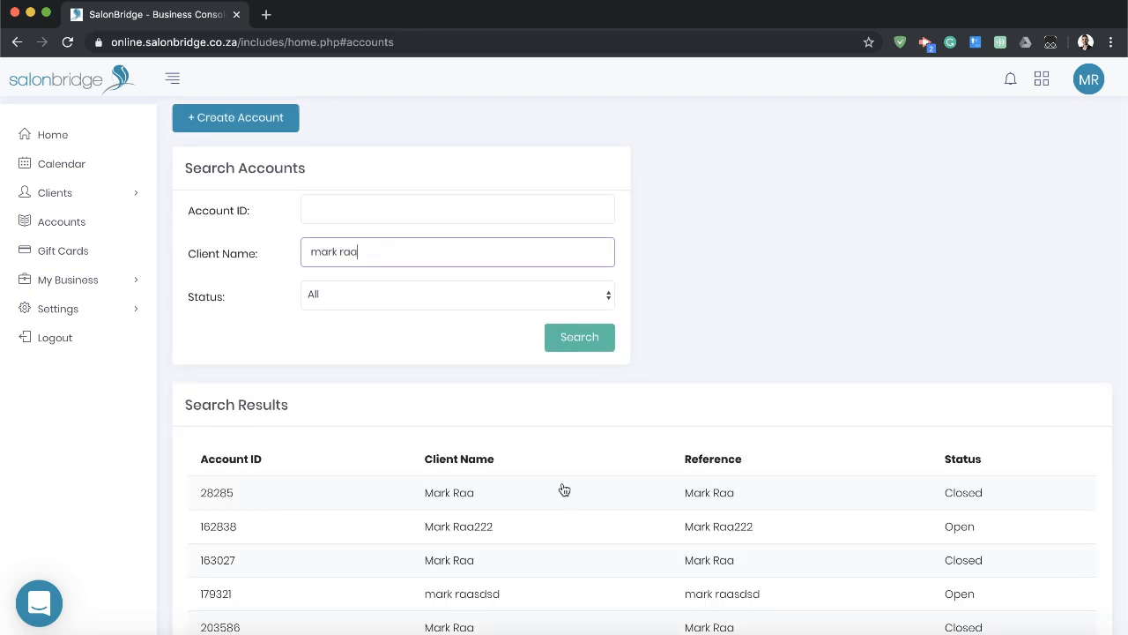
# Open the last closed account in the search results and review its charges, payments and available account actions.
pyautogui.scroll(-4, 572, 461)
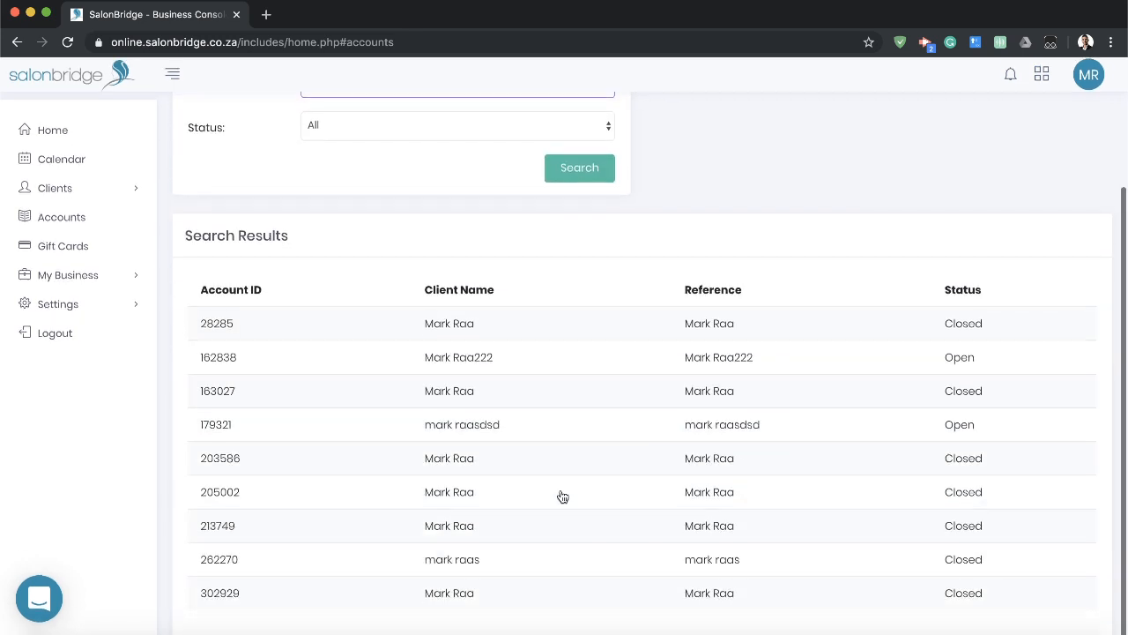
pyautogui.click(475, 597)
pyautogui.scroll(-2, 489, 573)
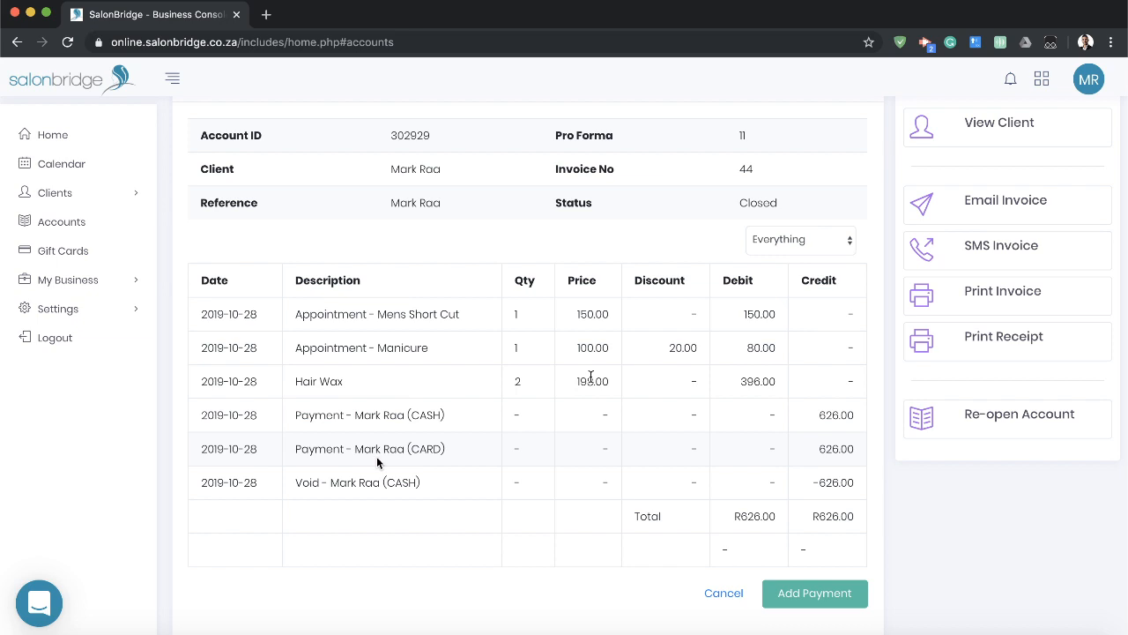
pyautogui.scroll(1, 376, 456)
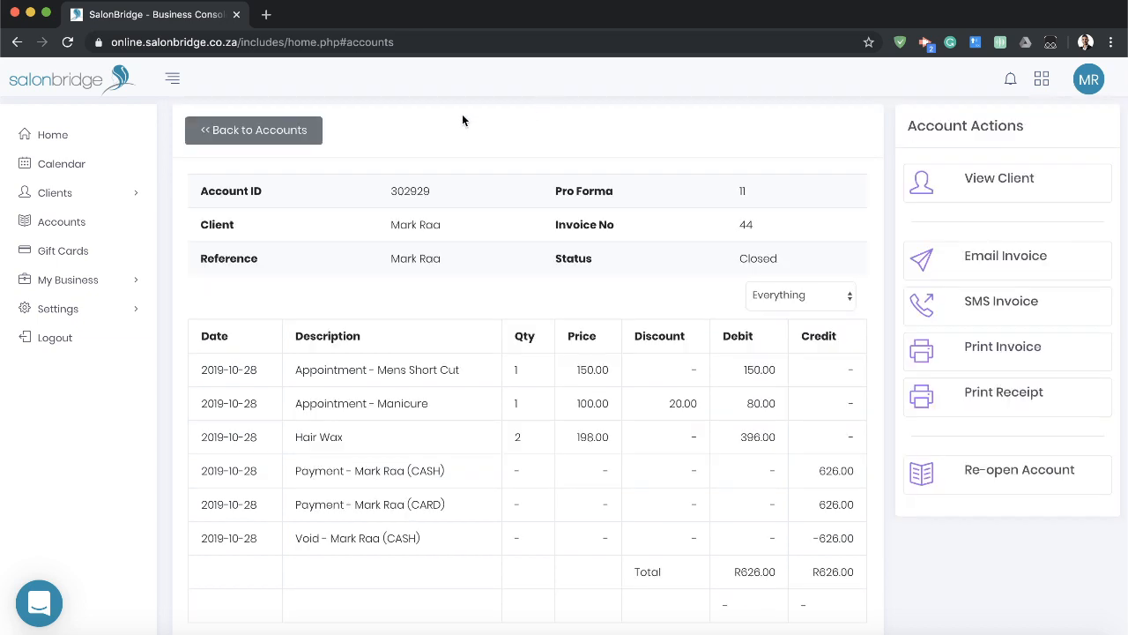
# Open the gift cards section.
pyautogui.click(63, 252)
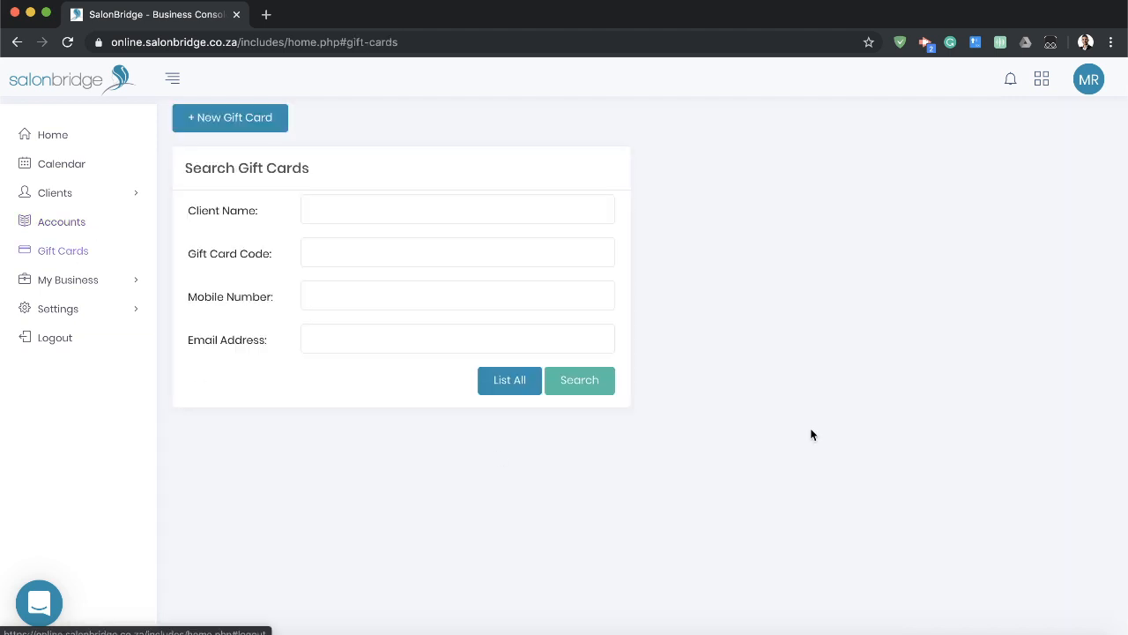
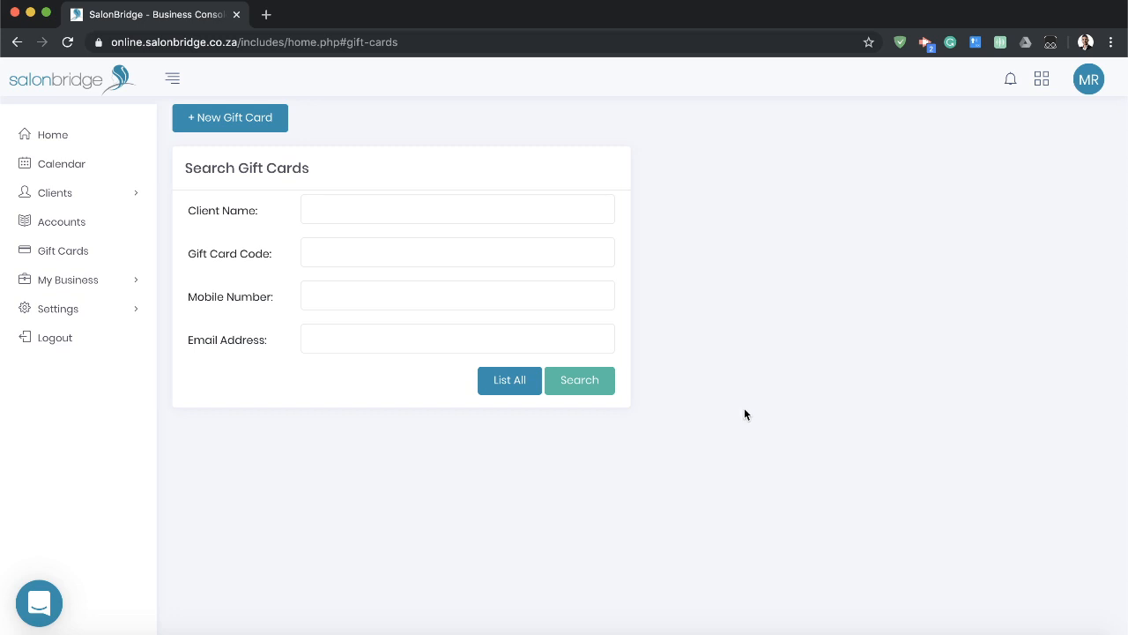
# Create a new gift card of 500.00 for the existing client, with SMS and email notifications enabled.
pyautogui.click(230, 119)
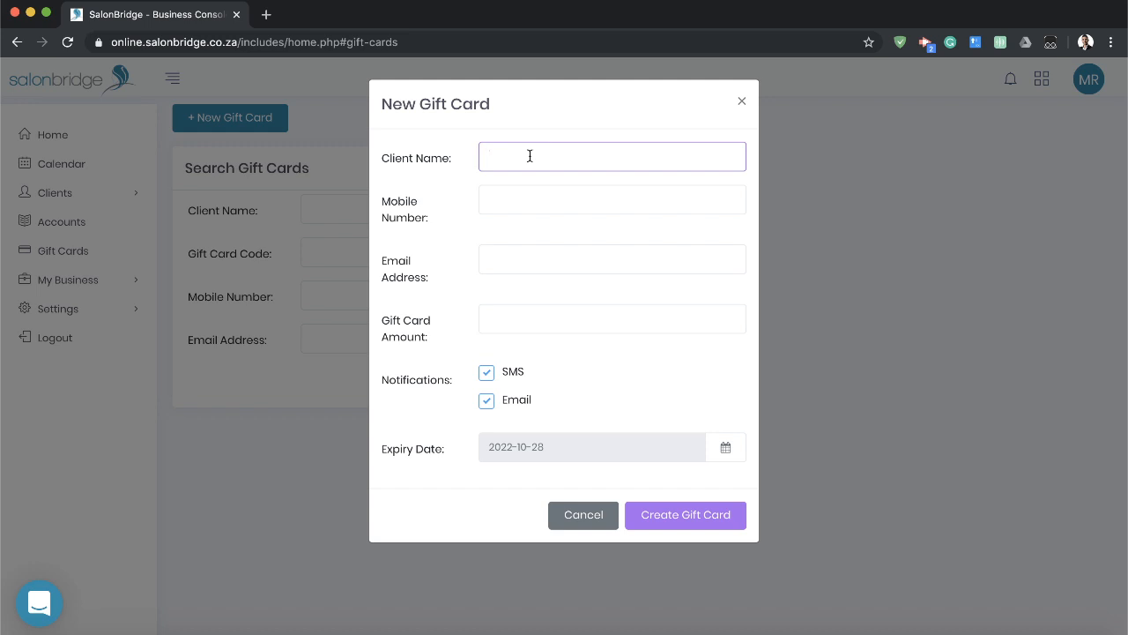
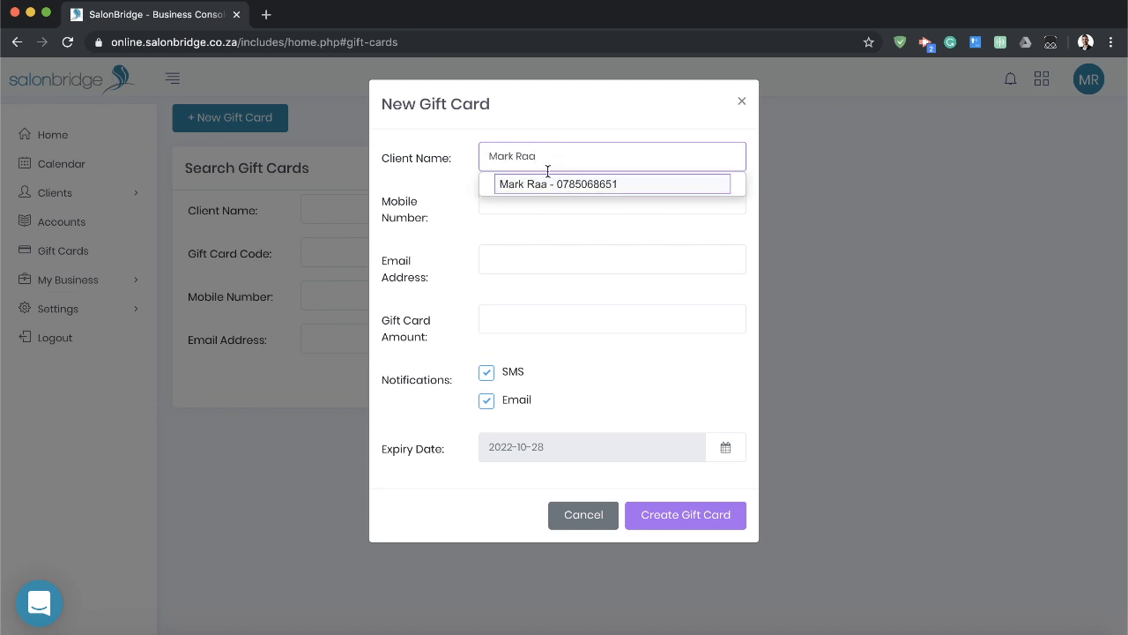
pyautogui.click(550, 185)
pyautogui.click(542, 317)
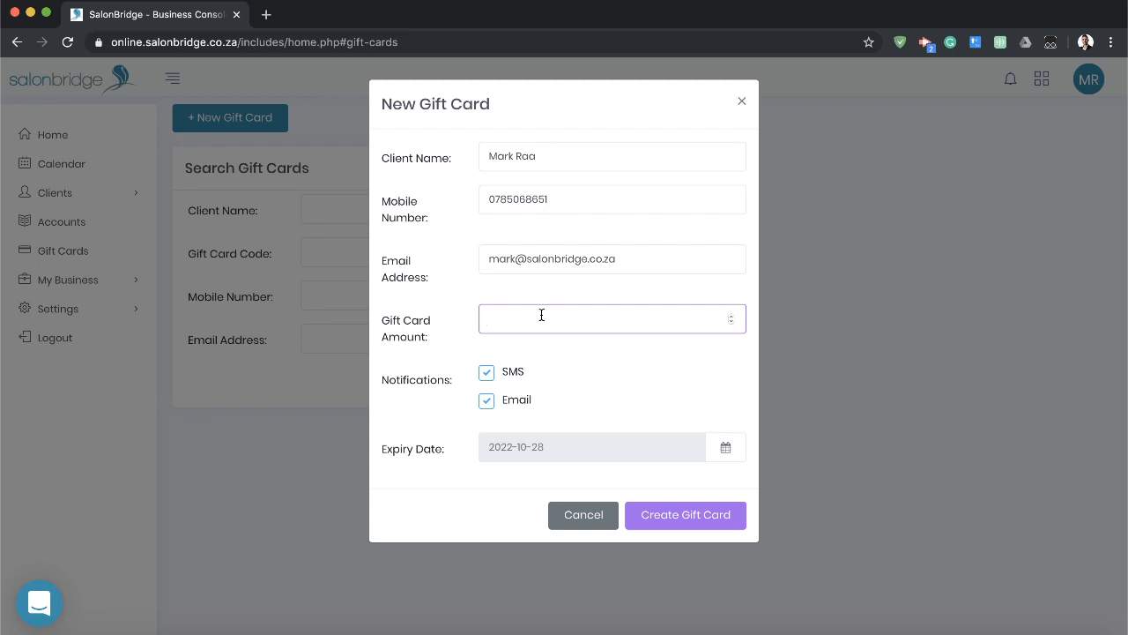
pyautogui.write('500')
pyautogui.click(585, 358)
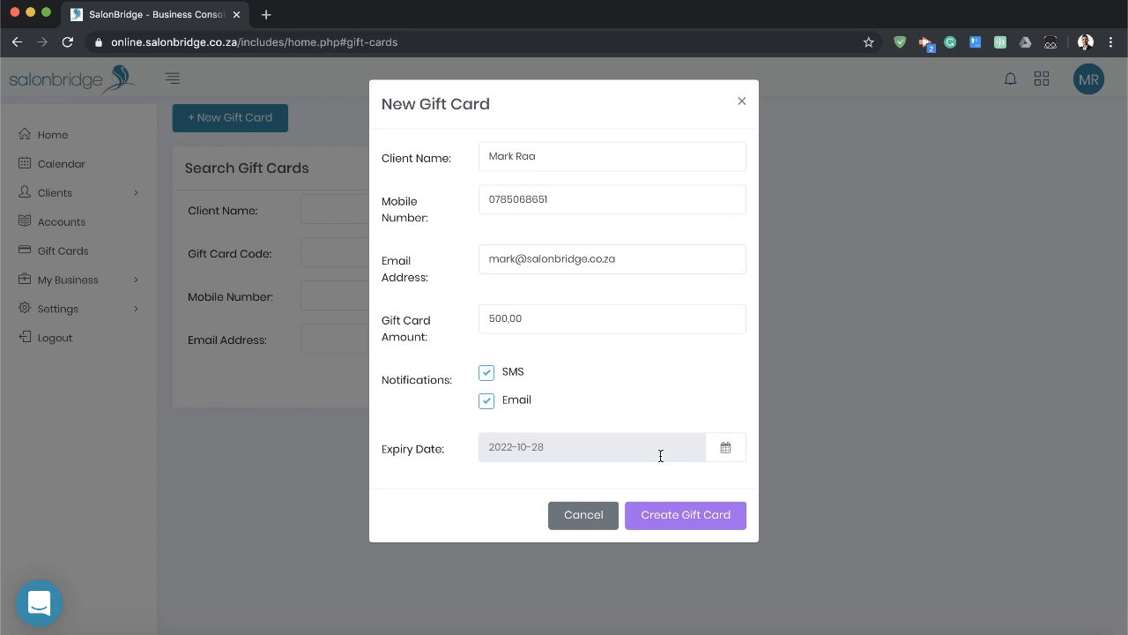
pyautogui.click(677, 519)
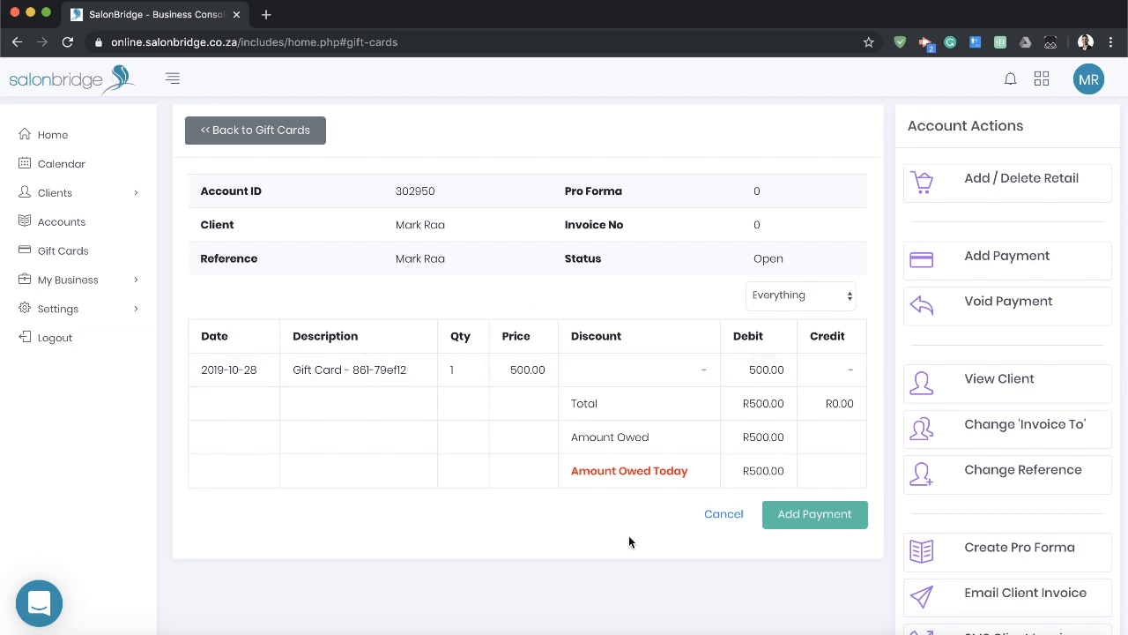
# Add a cash payment of 500.00 to the gift card's account.
pyautogui.click(838, 529)
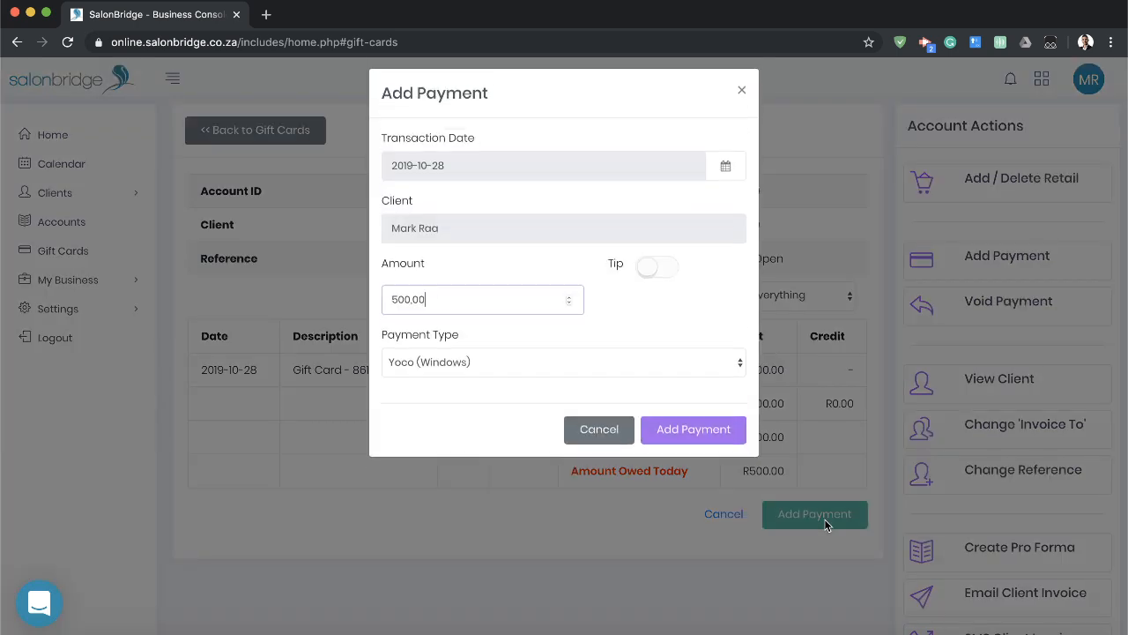
pyautogui.click(513, 381)
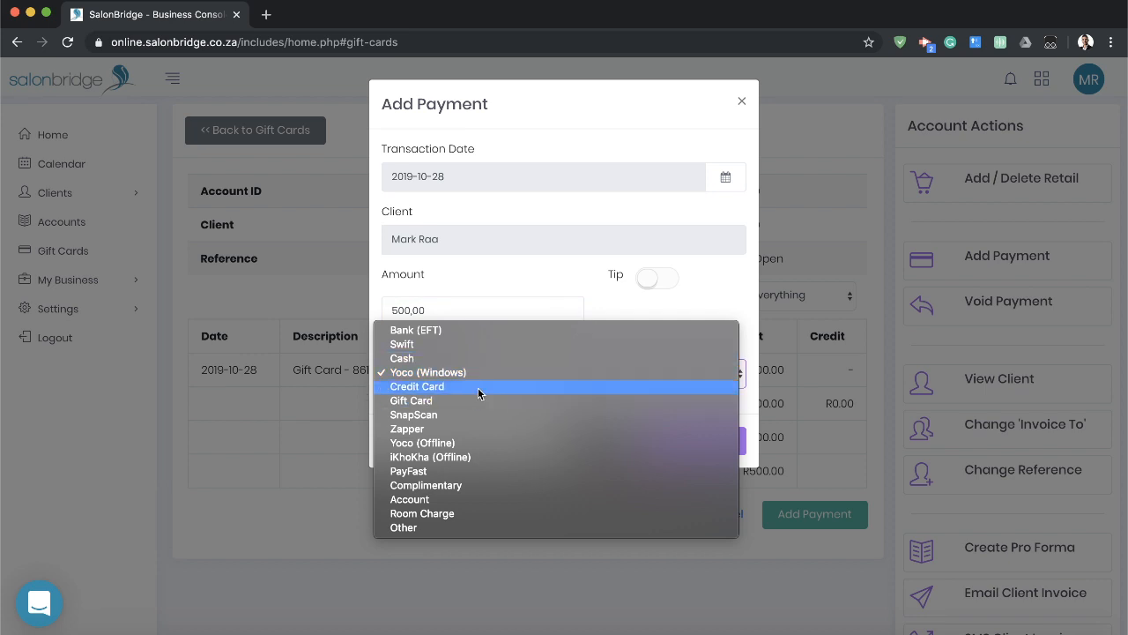
pyautogui.click(472, 358)
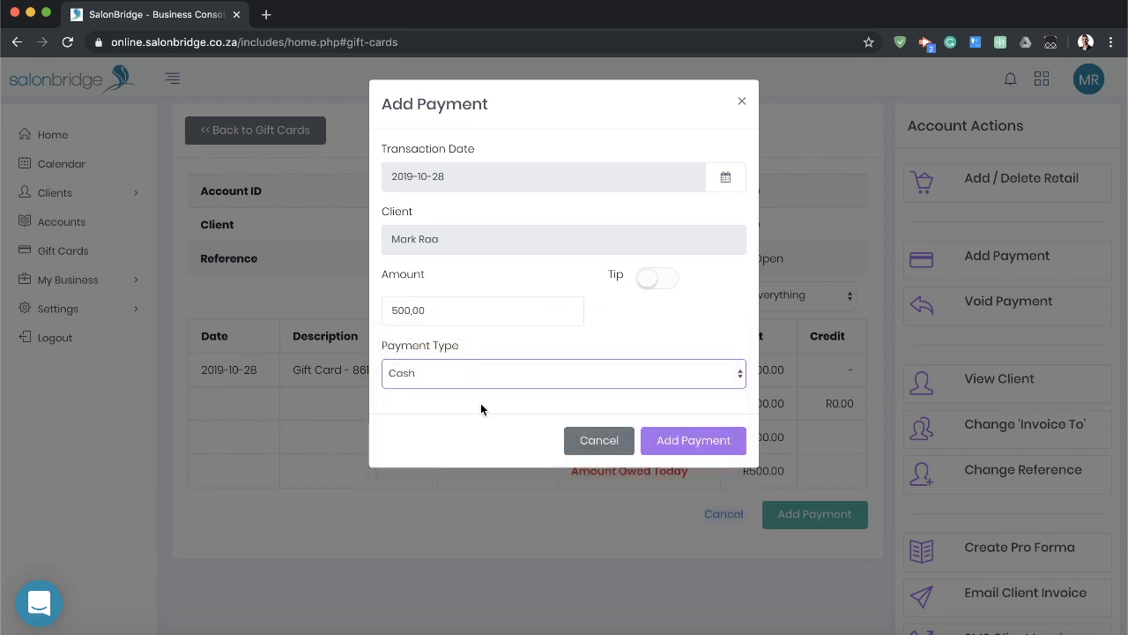
pyautogui.click(704, 441)
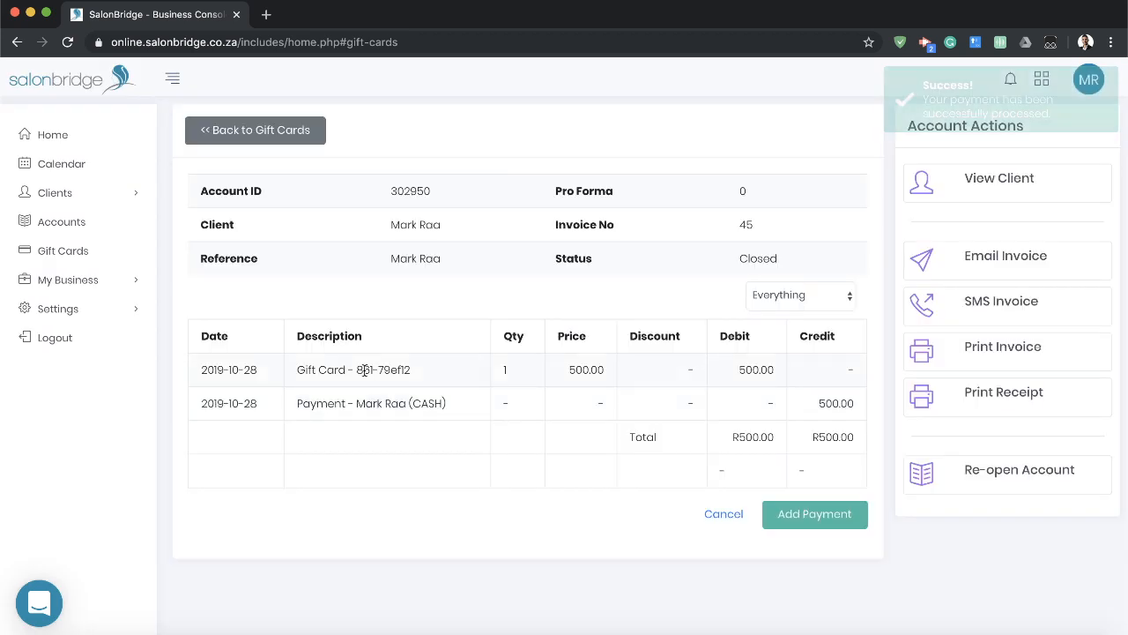
# Examine the gift card code in the description of the account's charge line.
pyautogui.moveTo(357, 369); pyautogui.dragTo(411, 370)
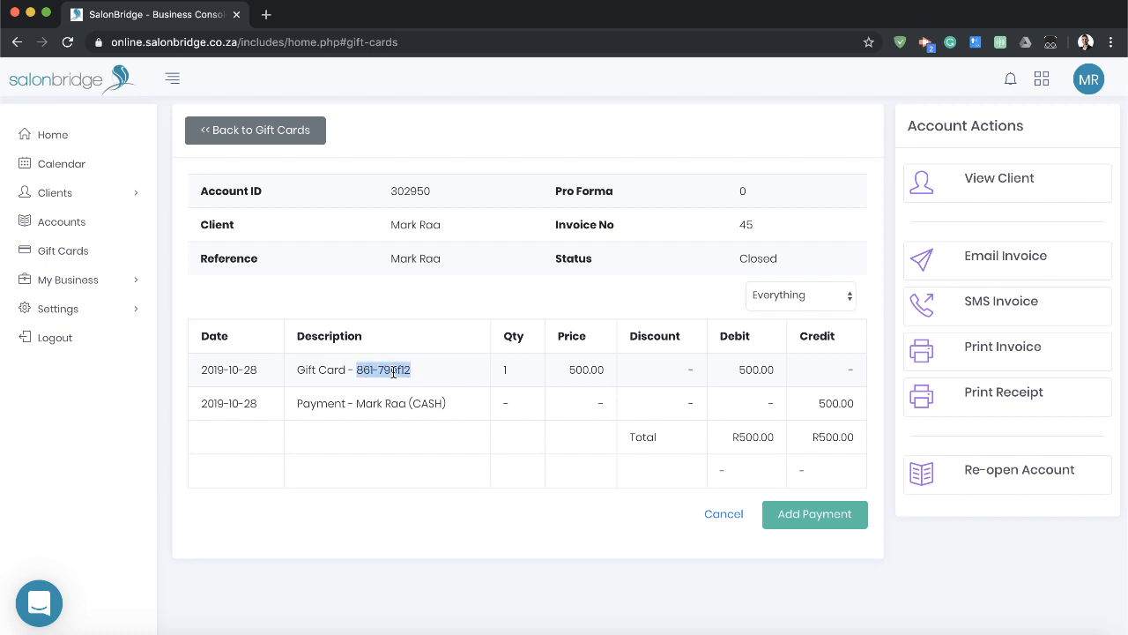
pyautogui.click(393, 371)
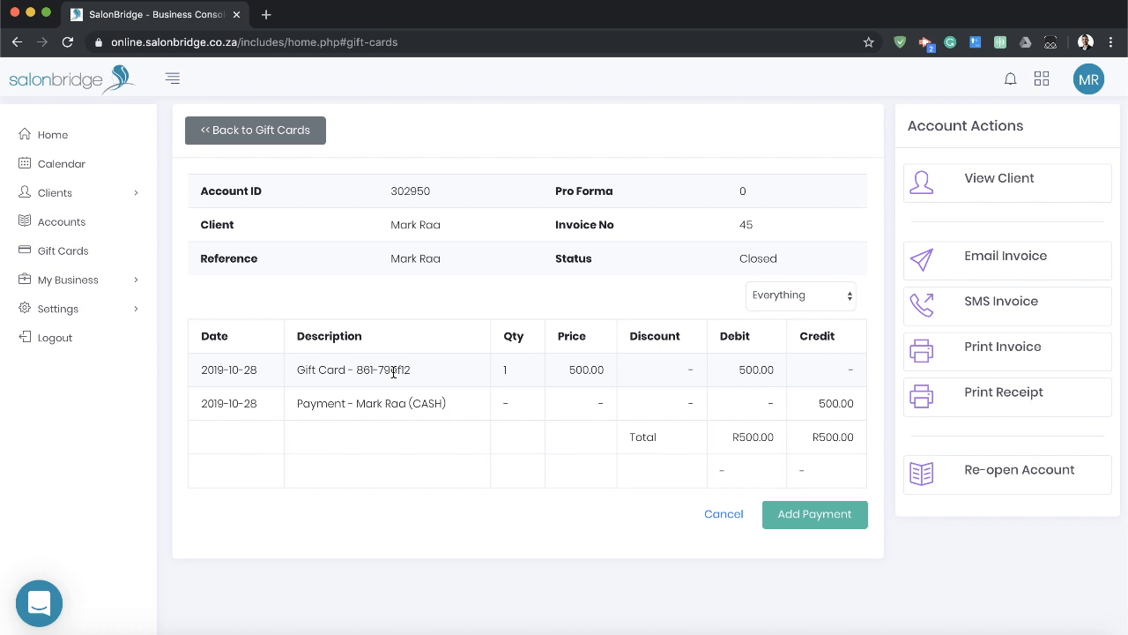
pyautogui.moveTo(364, 369); pyautogui.dragTo(388, 374)
pyautogui.doubleClick(395, 371)
pyautogui.doubleClick(368, 370)
pyautogui.doubleClick(387, 373)
pyautogui.click(394, 371)
# Try a payment of type Gift Card by looking up a gift card code, and cancel the payment.
pyautogui.click(796, 523)
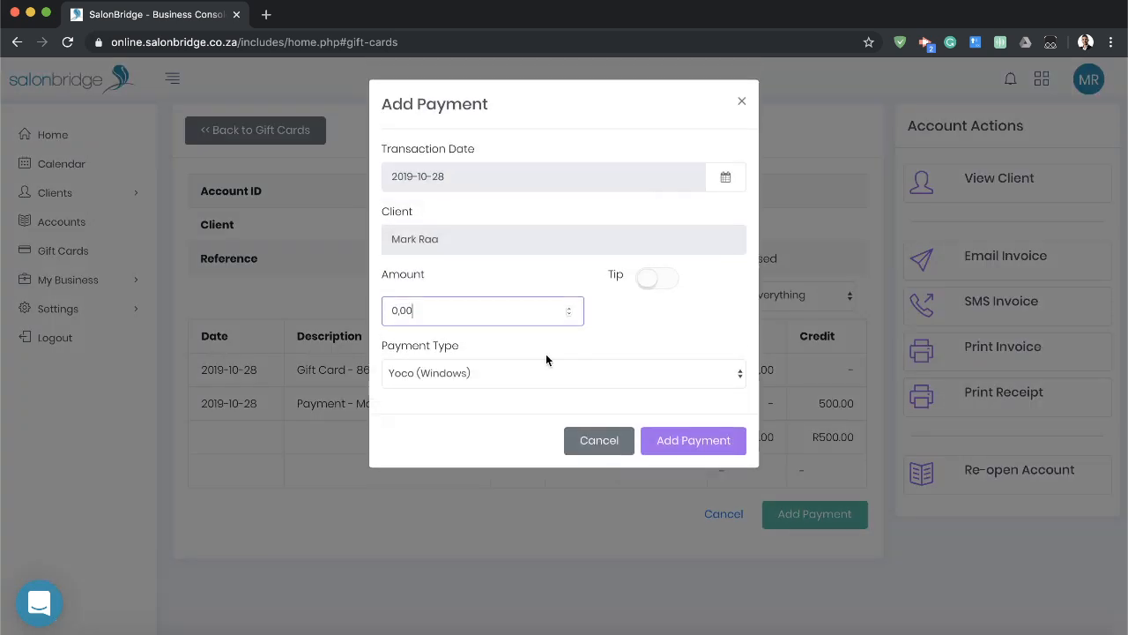
pyautogui.click(493, 373)
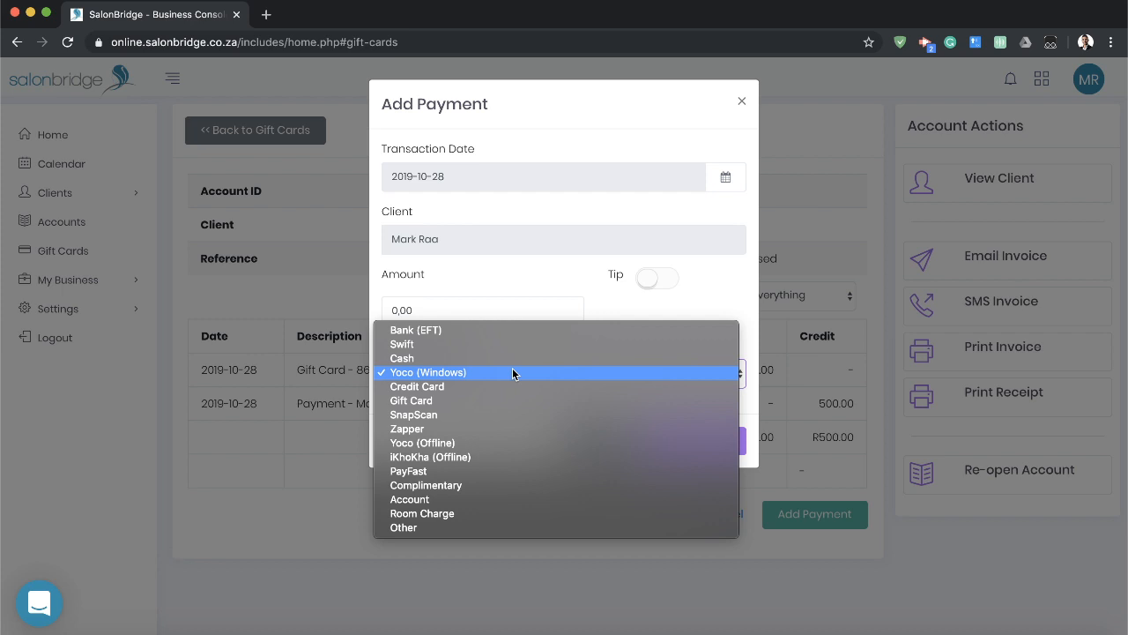
pyautogui.click(411, 400)
pyautogui.click(431, 435)
pyautogui.write('861-ecb62')
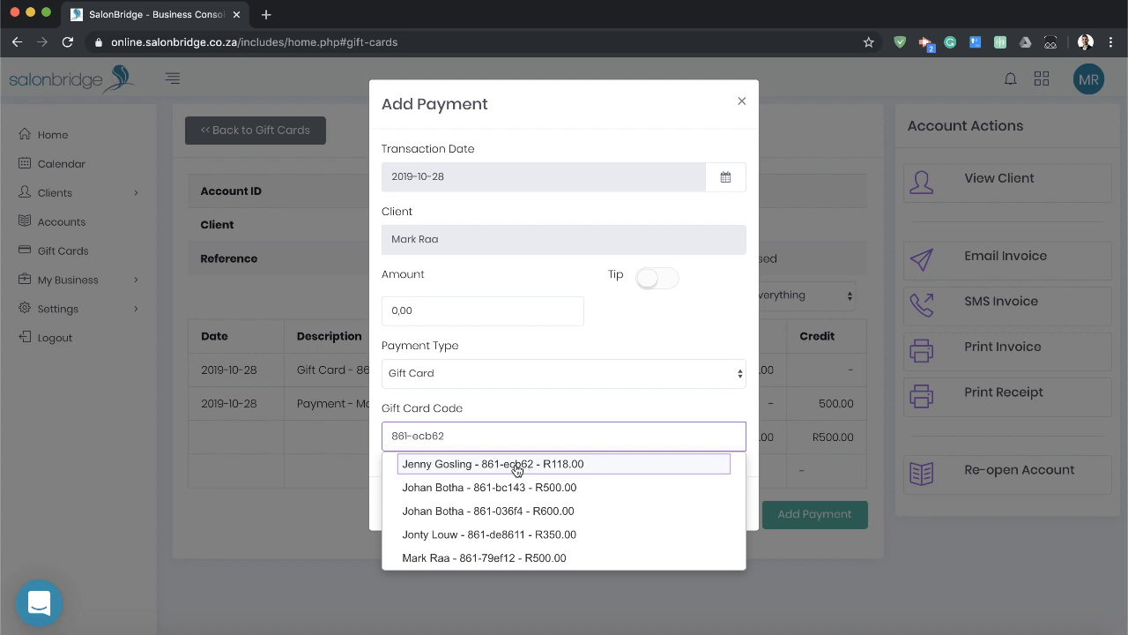
pyautogui.press('Down')
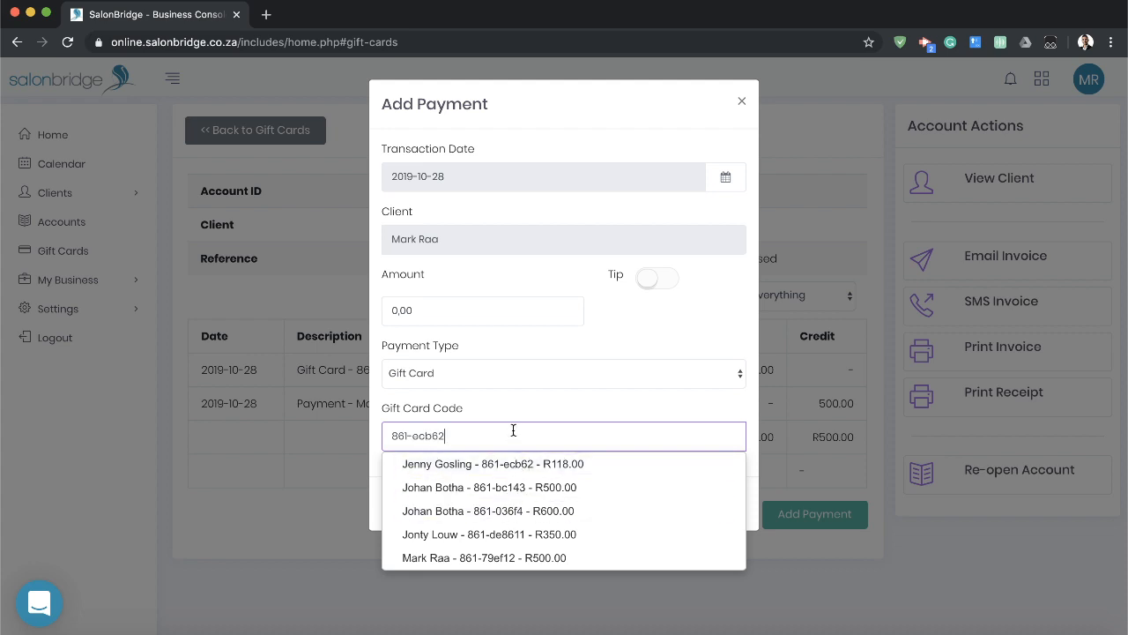
pyautogui.click(529, 433)
pyautogui.click(589, 503)
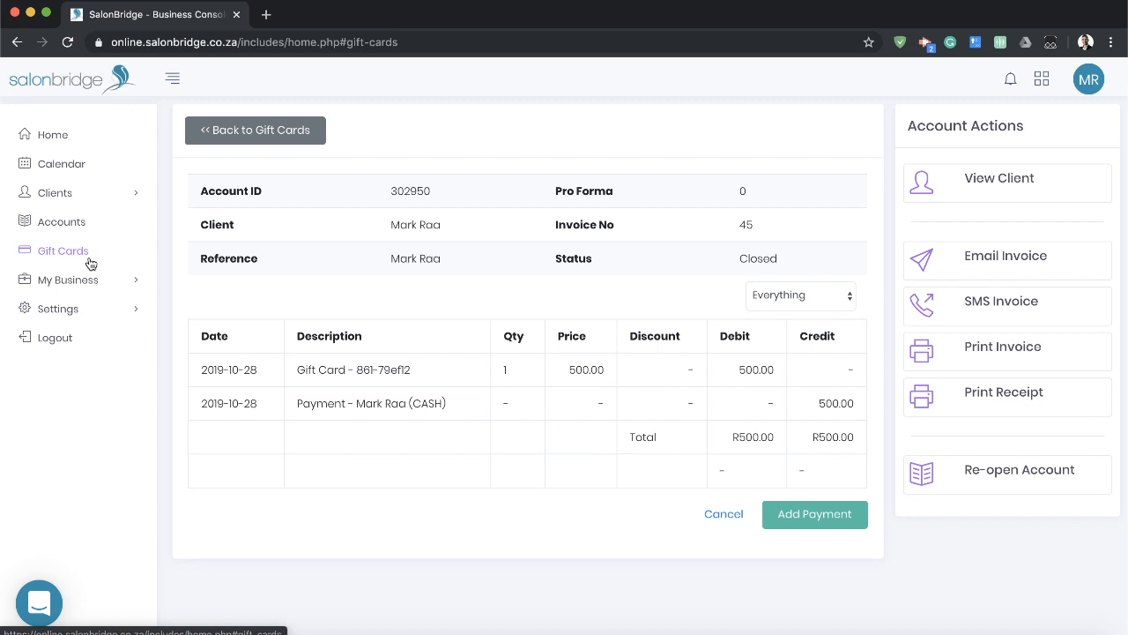
# Return to the gift cards section and search for gift cards under the client's full name.
pyautogui.click(62, 251)
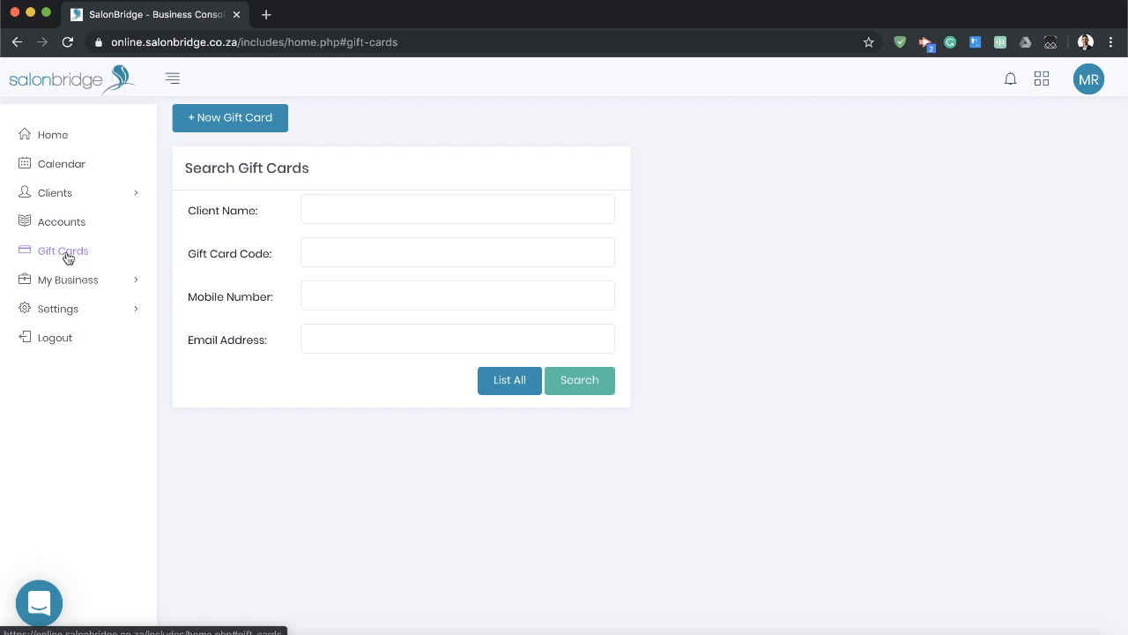
pyautogui.click(355, 211)
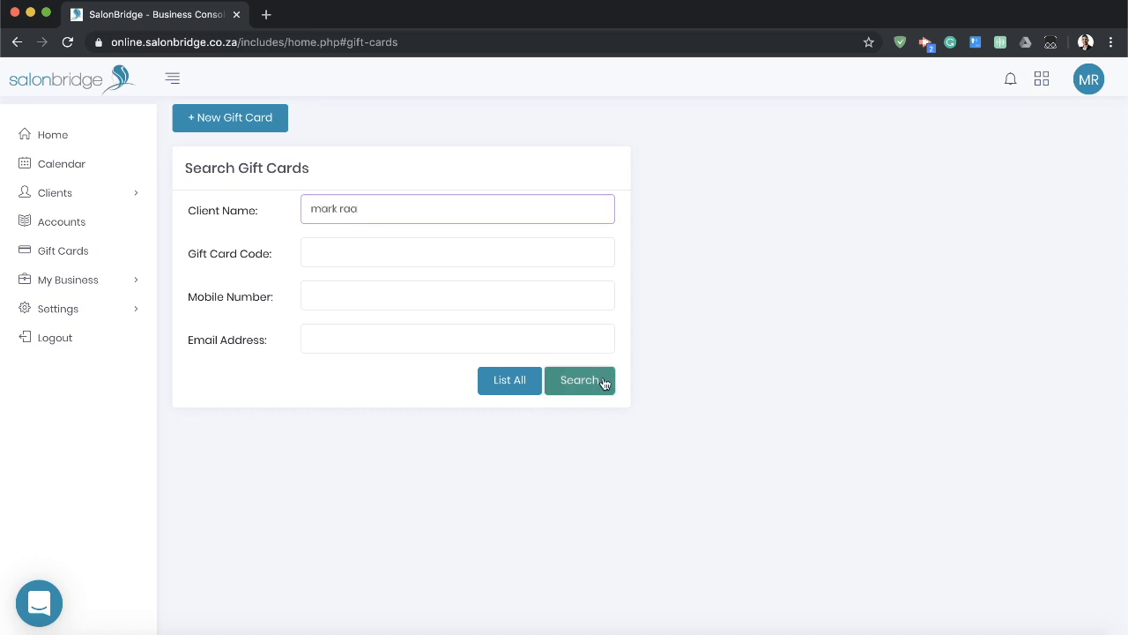
pyautogui.click(605, 382)
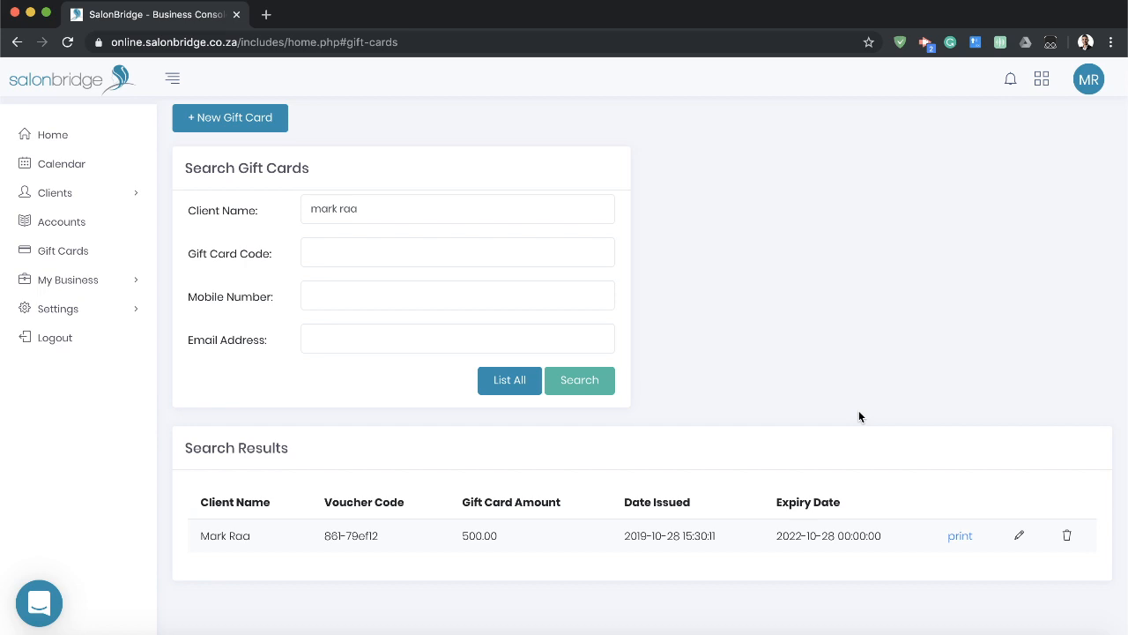
# Open the Business Info page and review the business details, business address and invoice banking details.
pyautogui.click(98, 280)
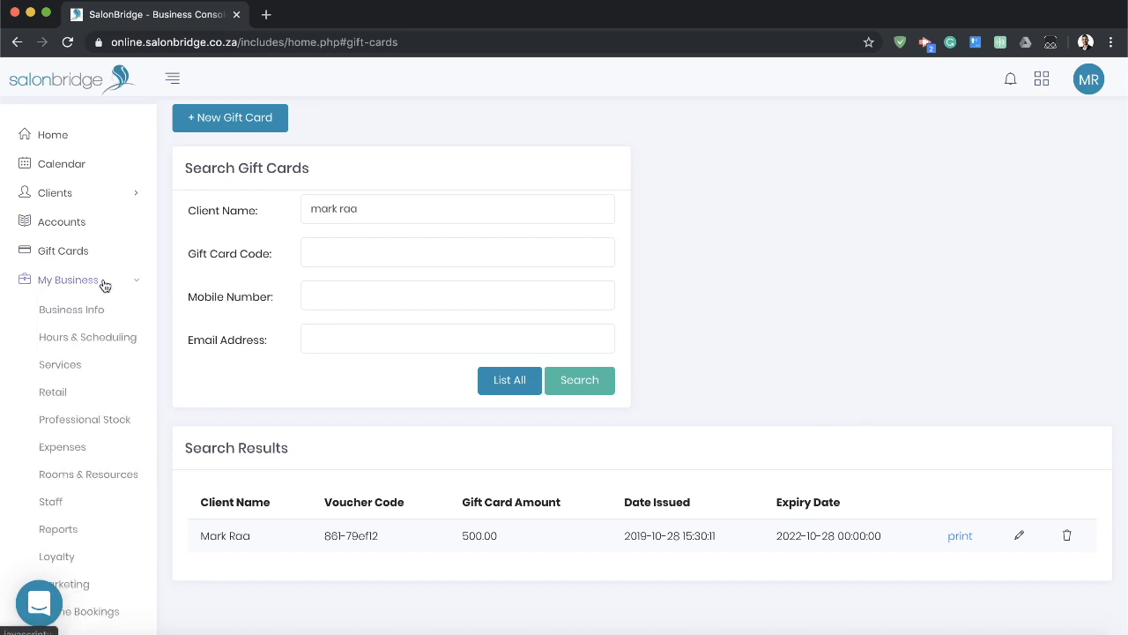
pyautogui.scroll(-1, 100, 283)
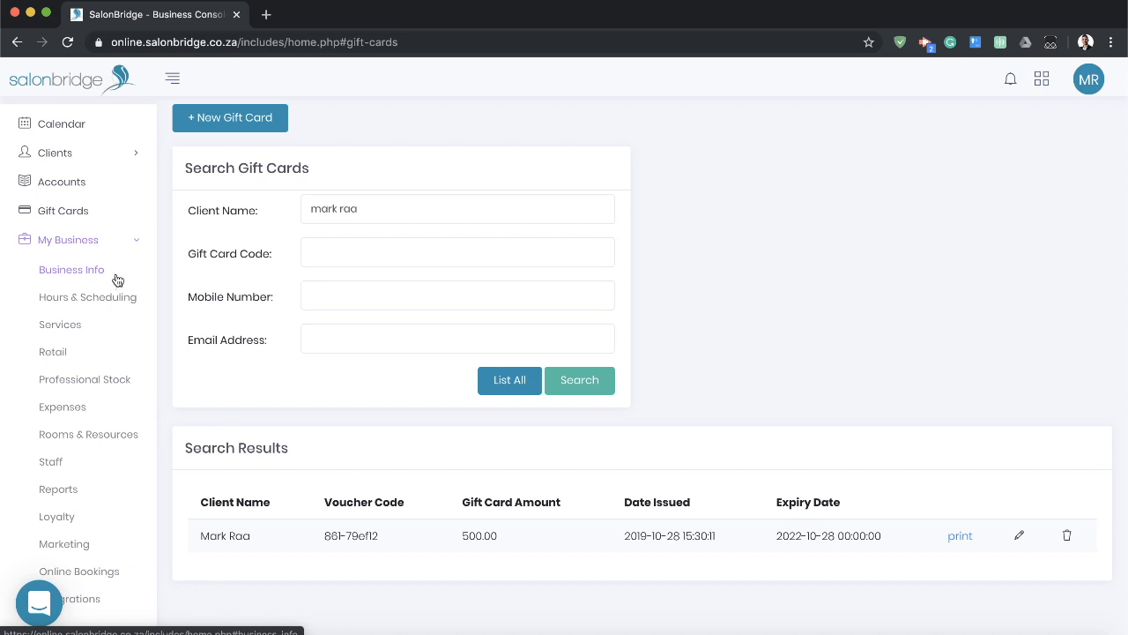
pyautogui.click(71, 271)
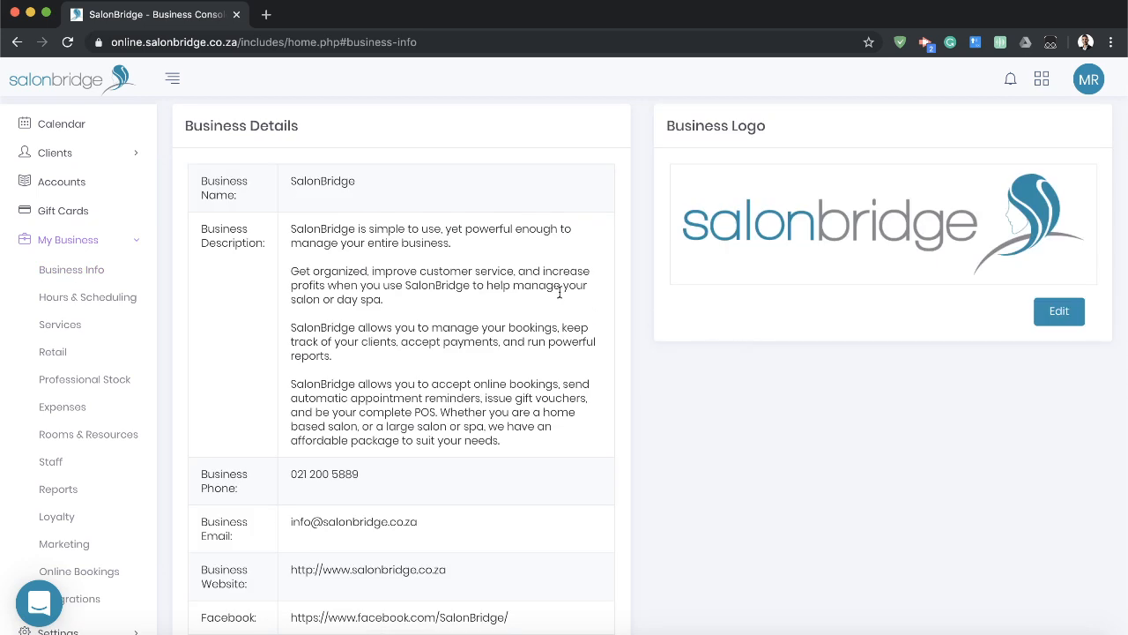
pyautogui.scroll(-3, 422, 252)
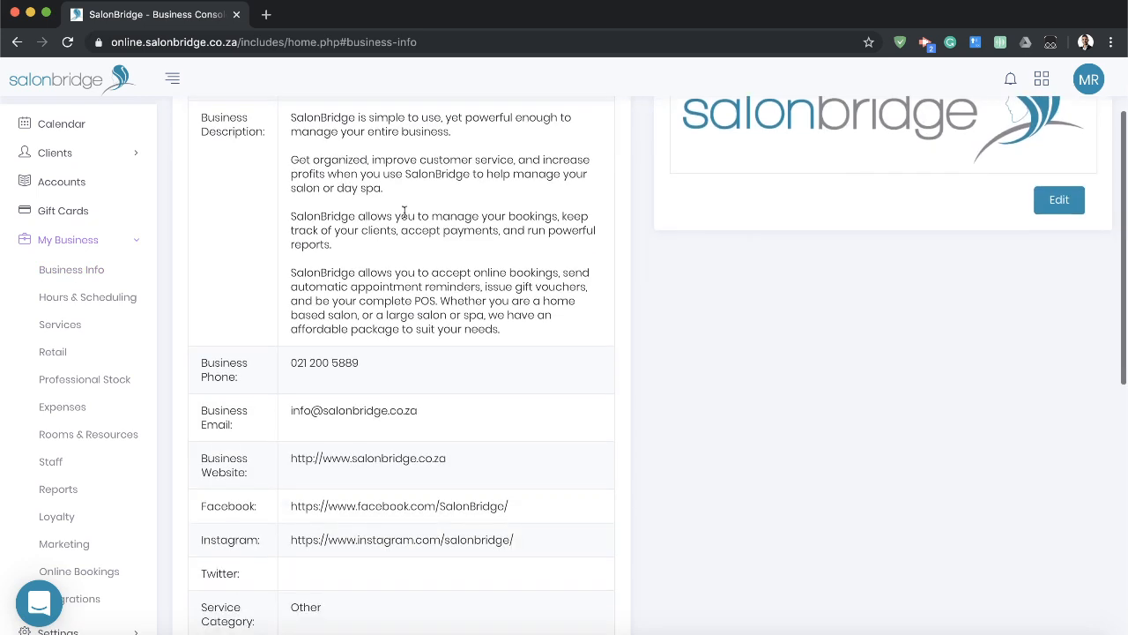
pyautogui.scroll(-3, 383, 241)
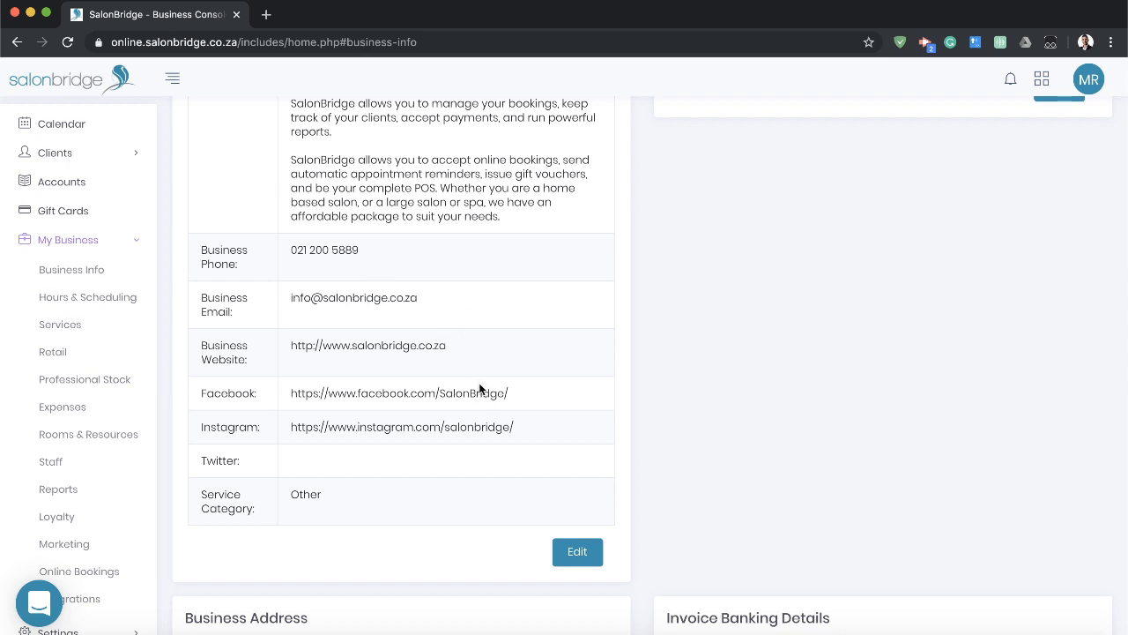
pyautogui.scroll(-5, 481, 384)
pyautogui.scroll(-6, 480, 381)
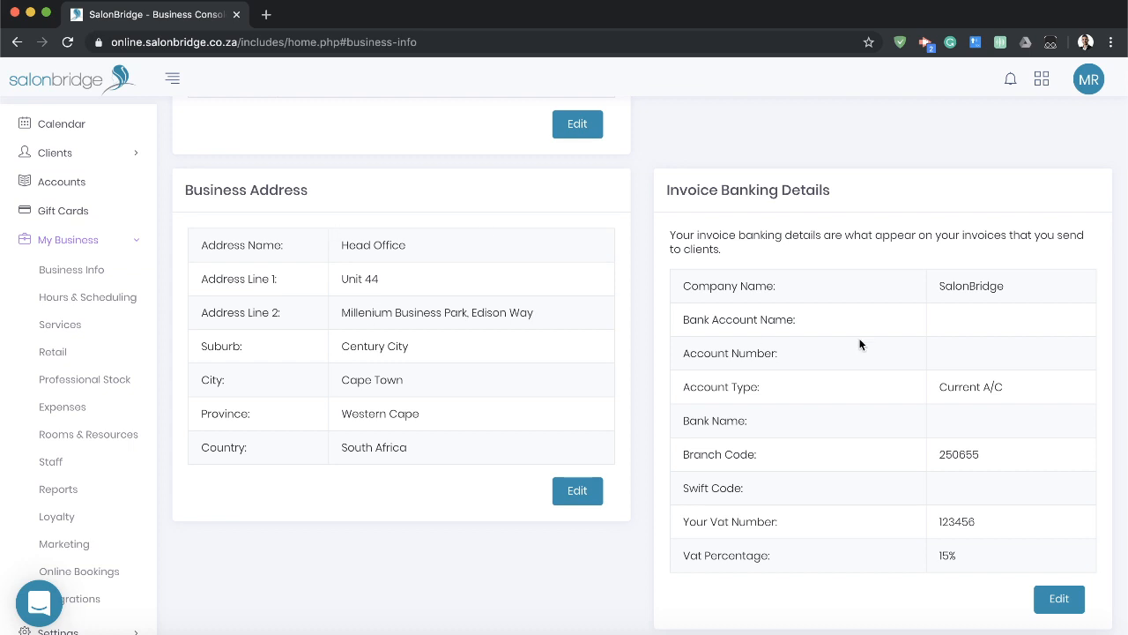
pyautogui.moveTo(672, 190)
pyautogui.mouseDown()
pyautogui.moveTo(832, 189)
pyautogui.moveTo(670, 190)
pyautogui.mouseUp()
pyautogui.doubleClick(797, 189)
pyautogui.click(716, 192)
# Open the Hours & Scheduling page and review the business hours, staff scheduling and list of close outs.
pyautogui.click(81, 301)
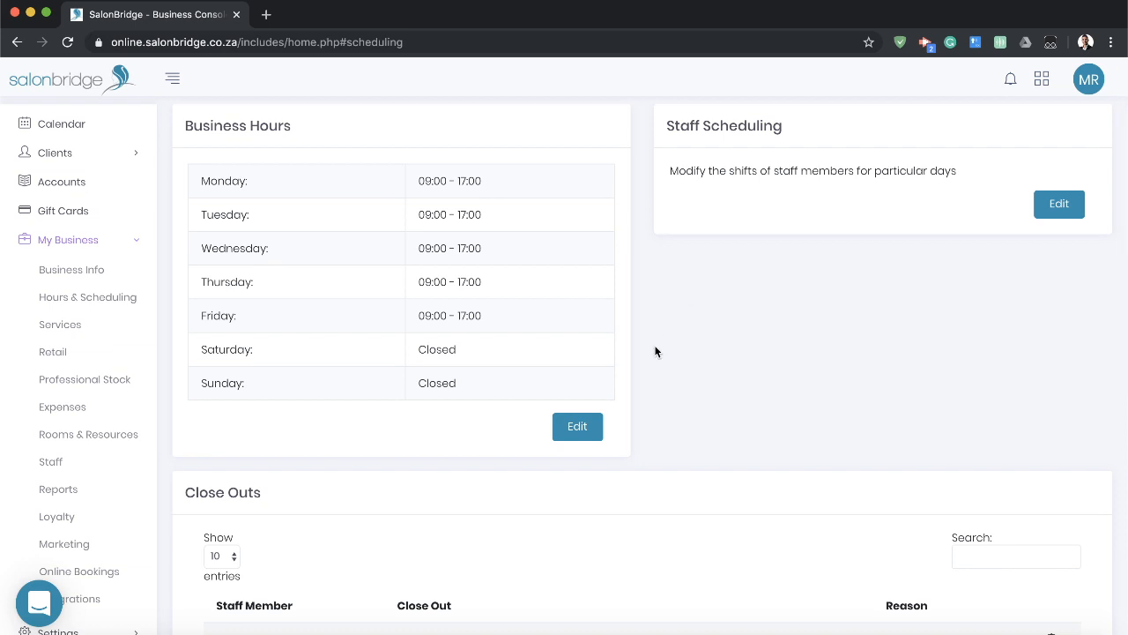
pyautogui.scroll(-1, 662, 363)
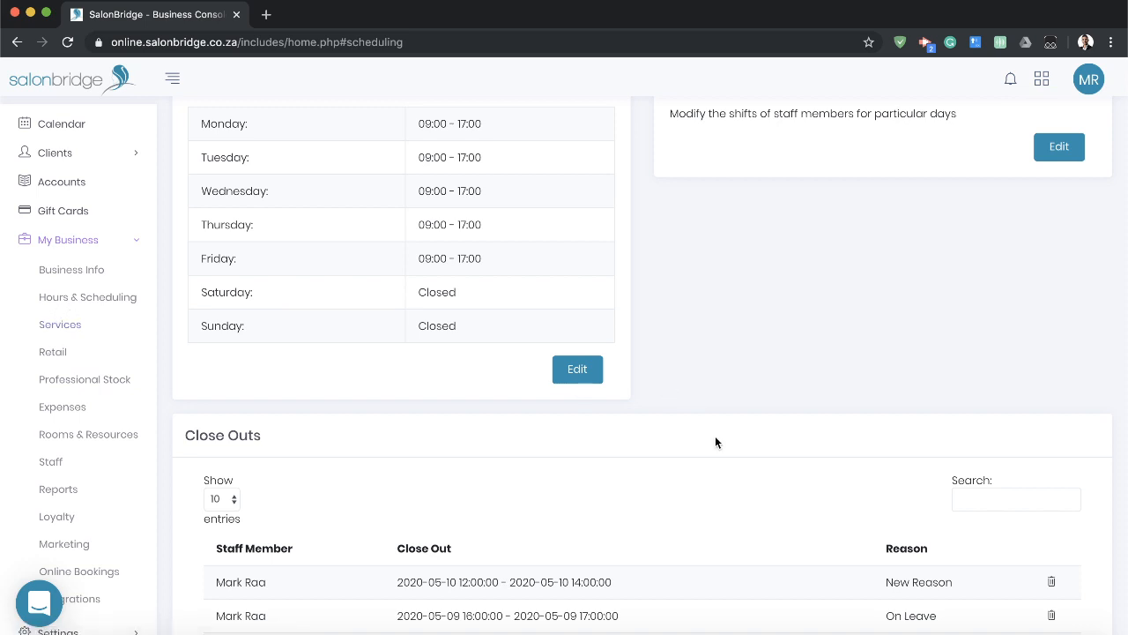
pyautogui.scroll(-4, 687, 432)
pyautogui.scroll(2, 514, 286)
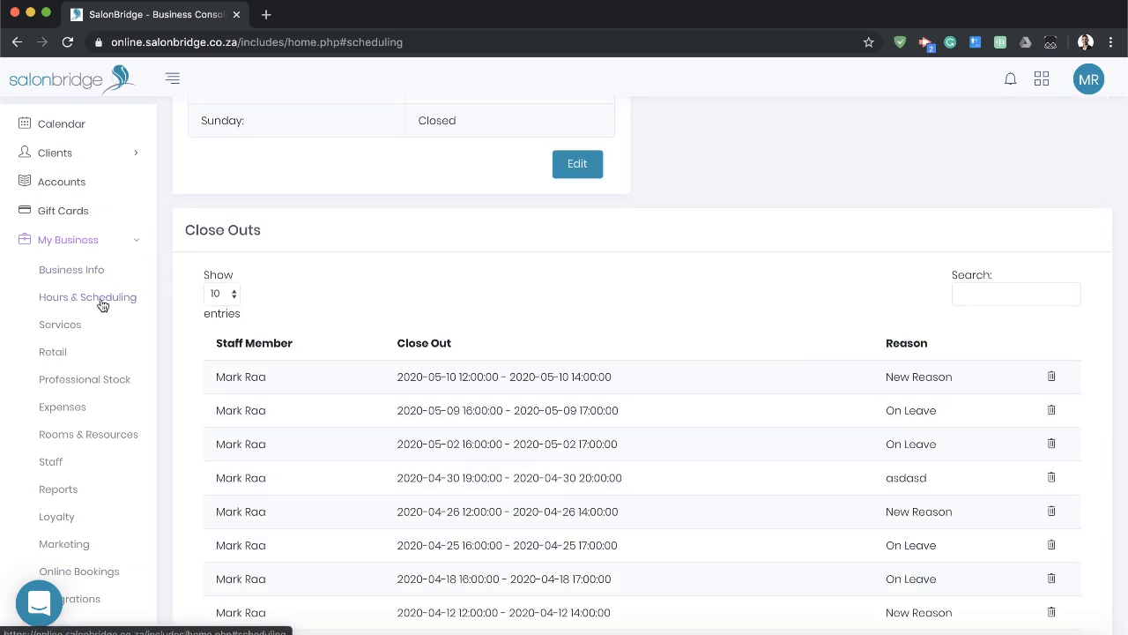
pyautogui.scroll(-2, 623, 254)
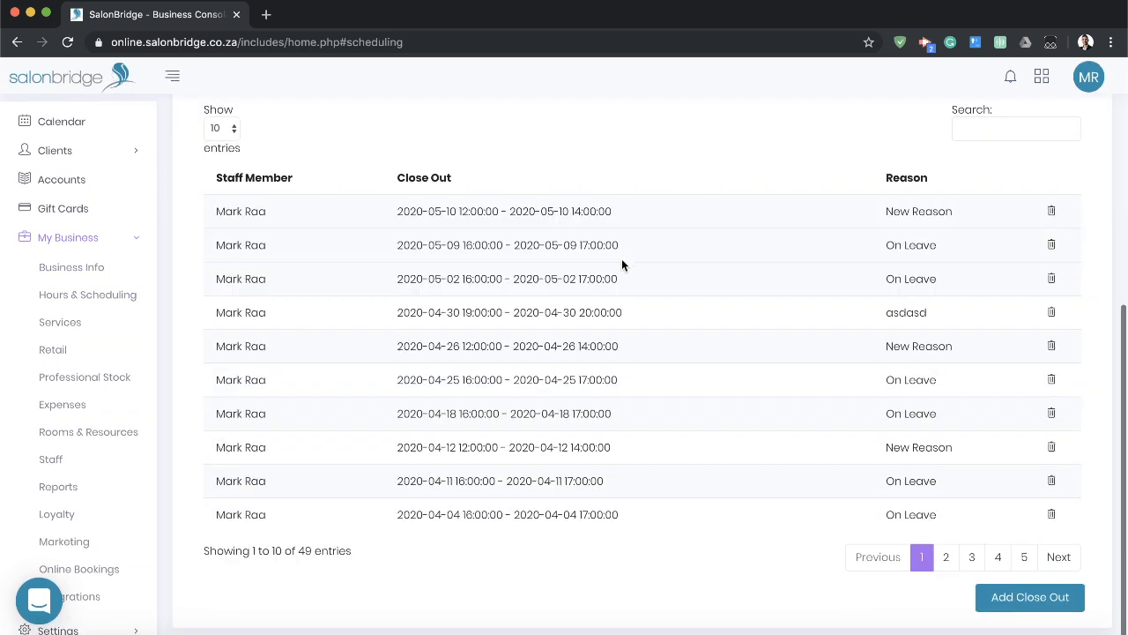
# Start a new close out for the first individual staff member with the custom reason "Taking a break".
pyautogui.click(1046, 601)
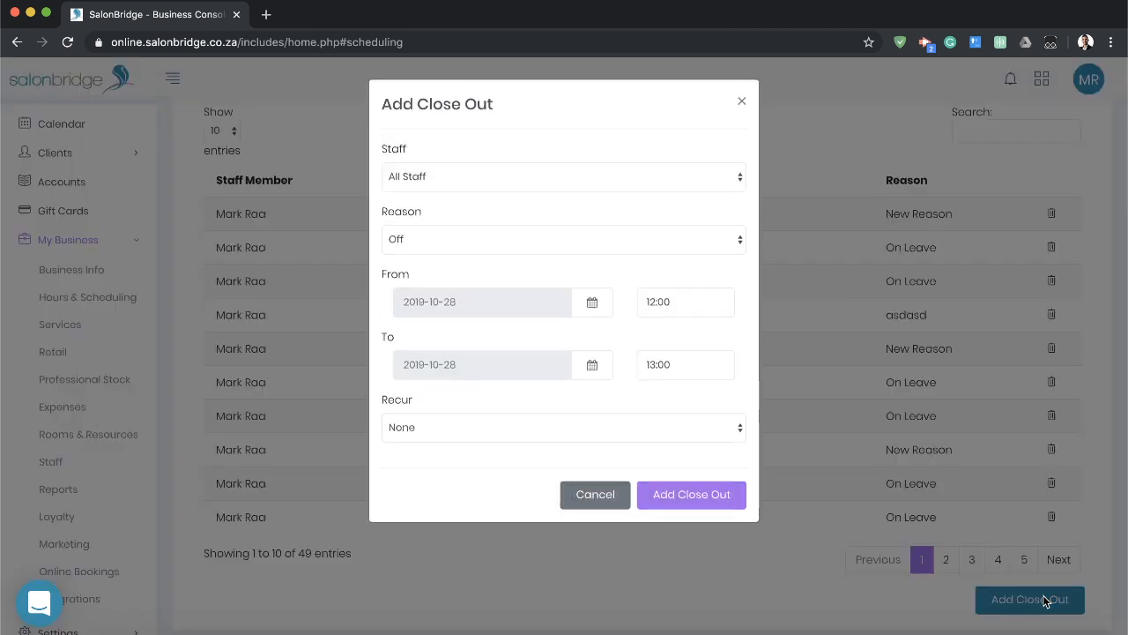
pyautogui.click(529, 178)
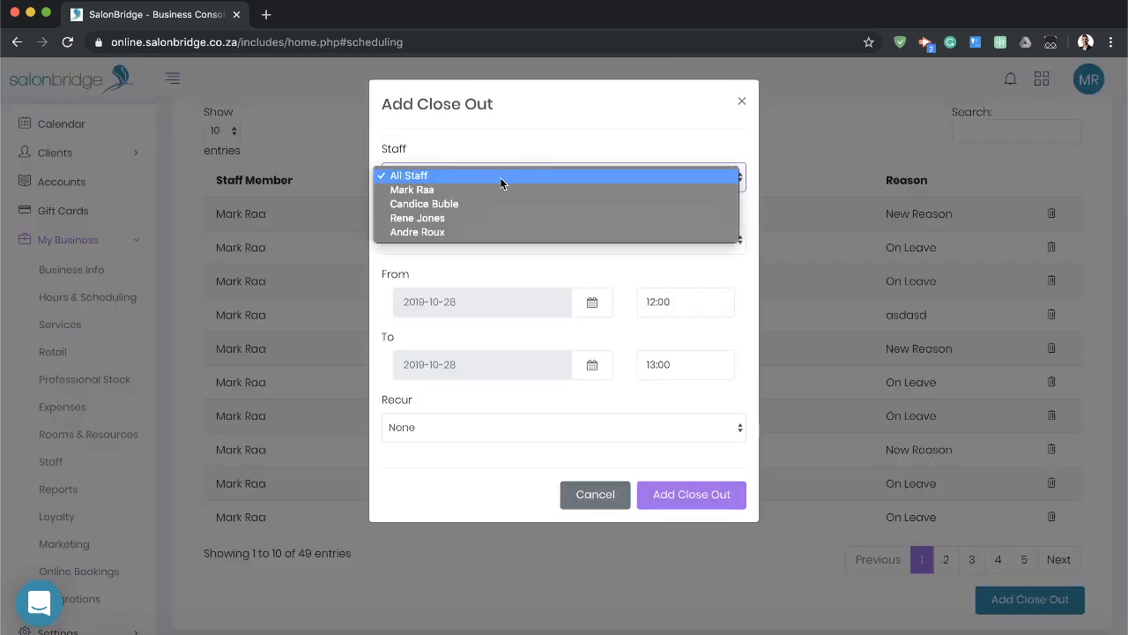
pyautogui.click(471, 190)
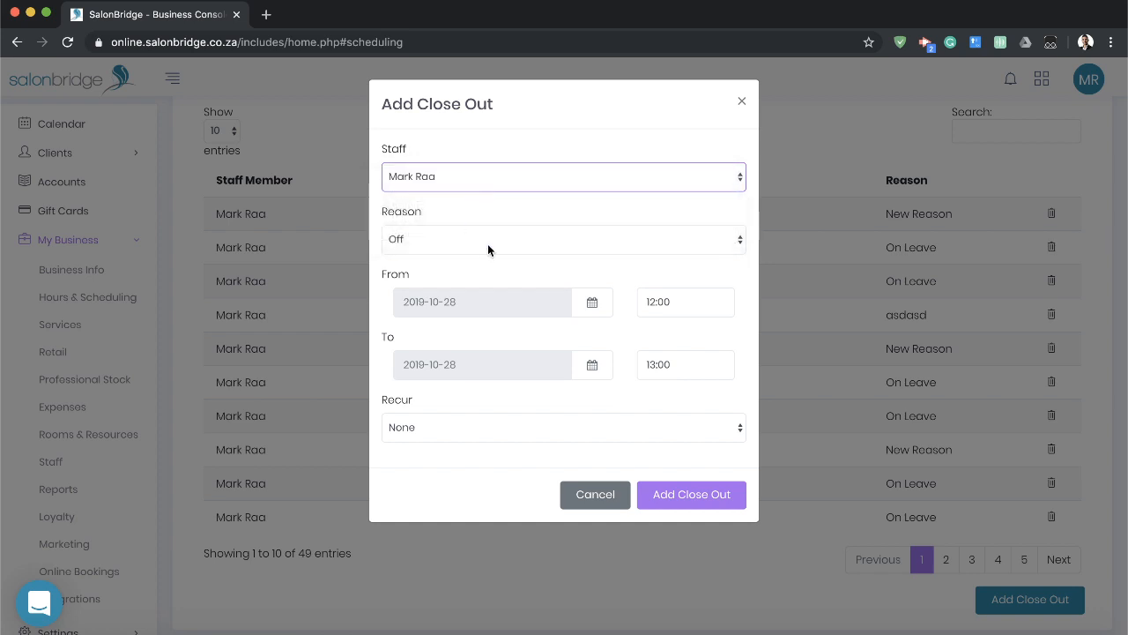
pyautogui.click(516, 238)
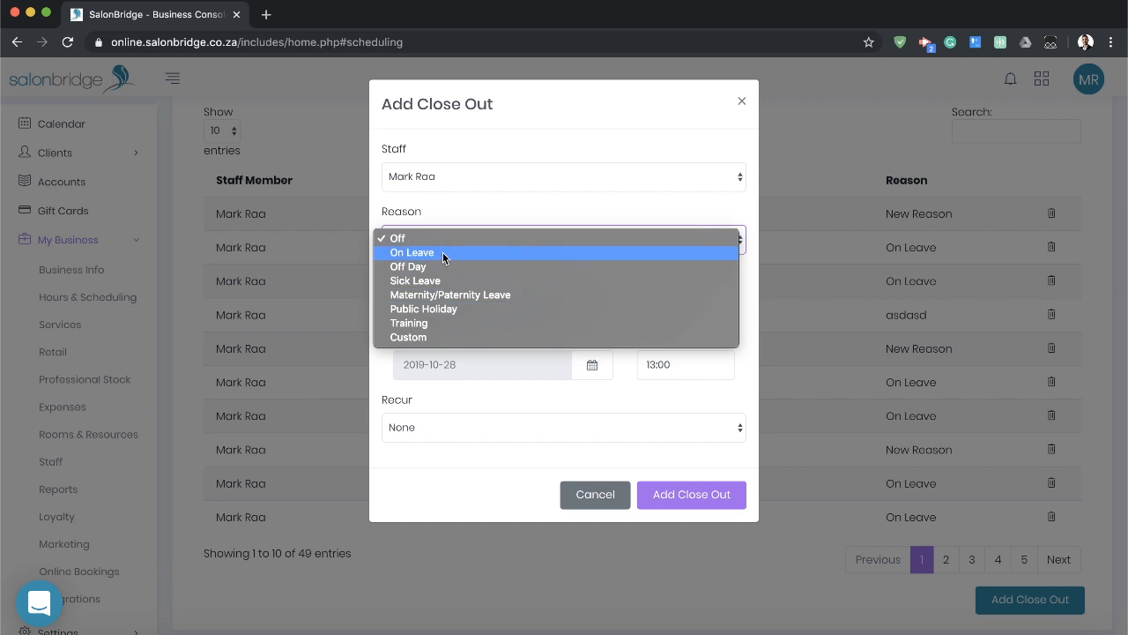
pyautogui.click(412, 338)
pyautogui.write('Taking a break')
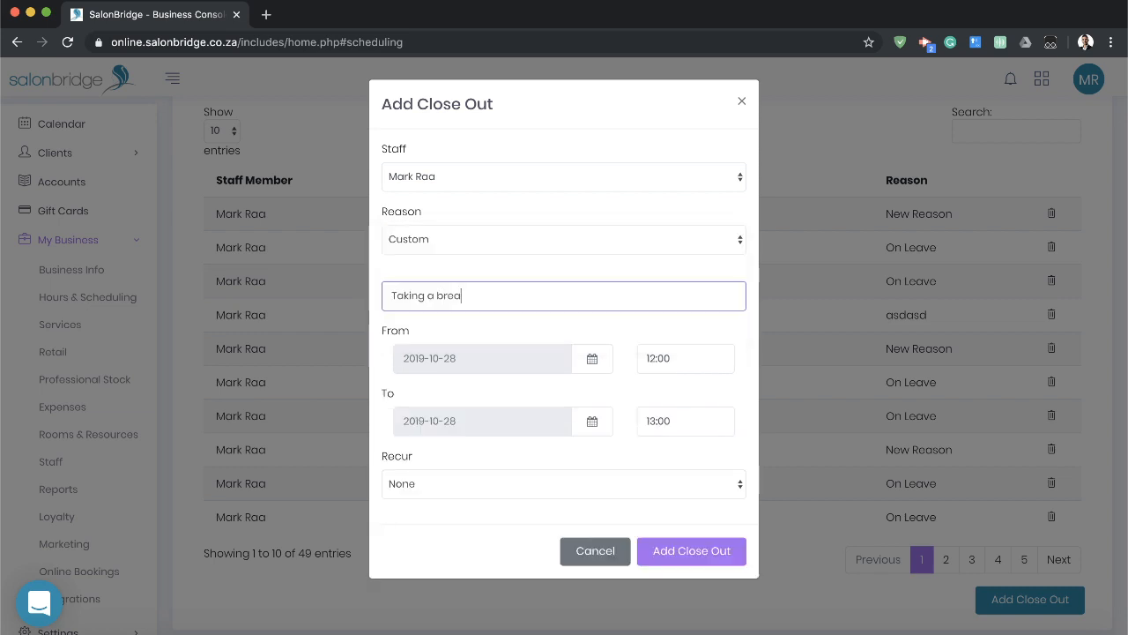
pyautogui.click(480, 262)
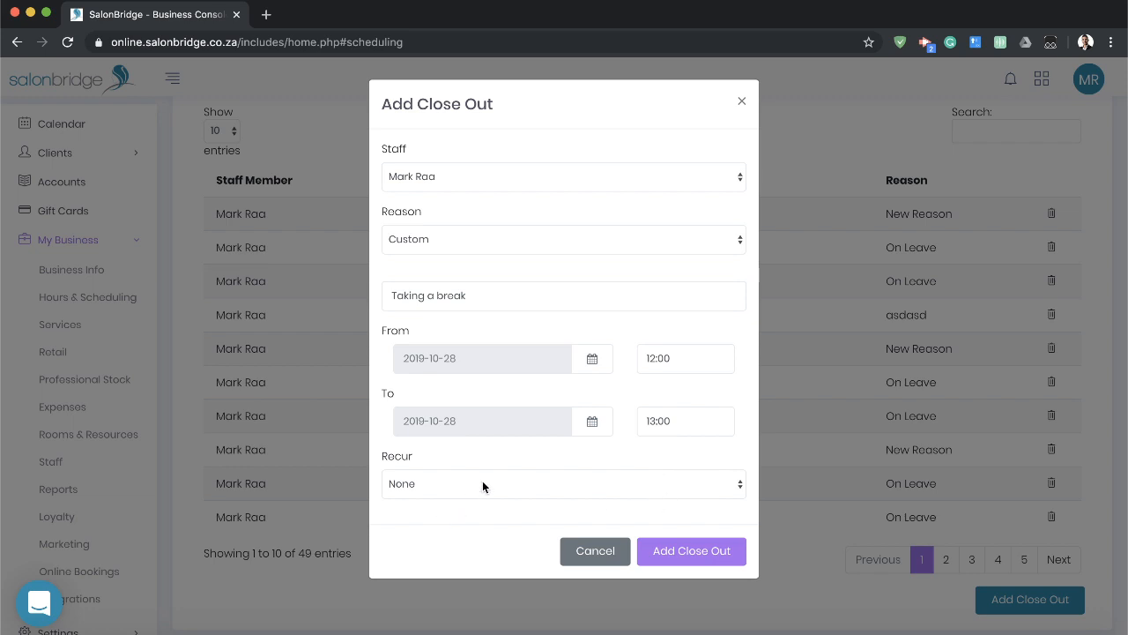
# Save the staff member's close out for 2019-10-28 from 12:00 to 13:00 and open the calendar.
pyautogui.click(683, 551)
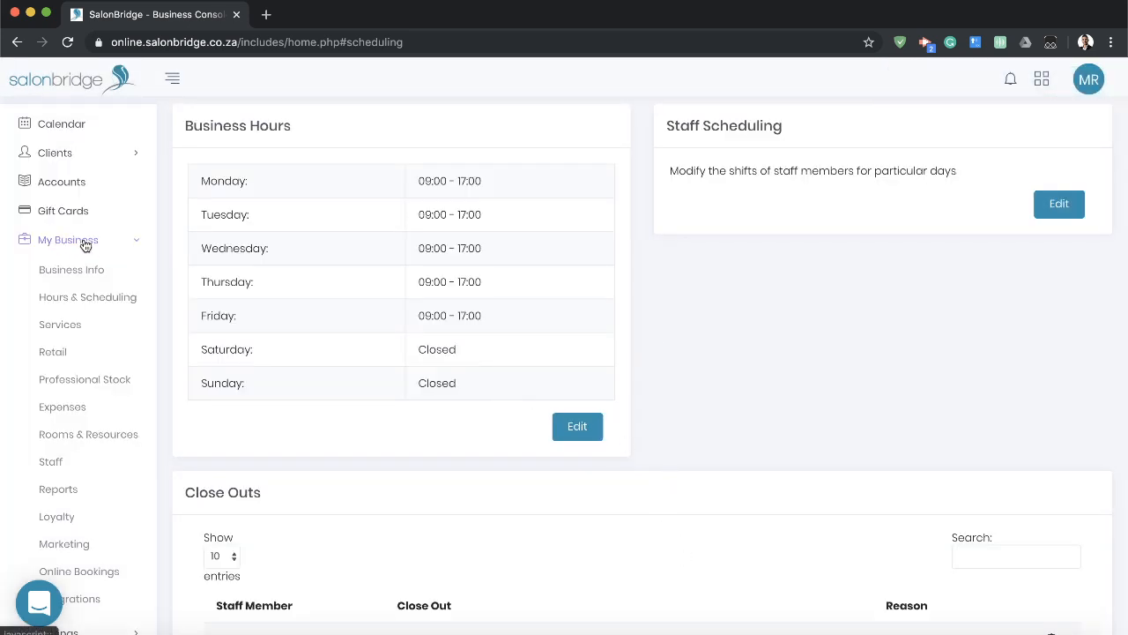
pyautogui.scroll(2, 83, 164)
pyautogui.click(63, 165)
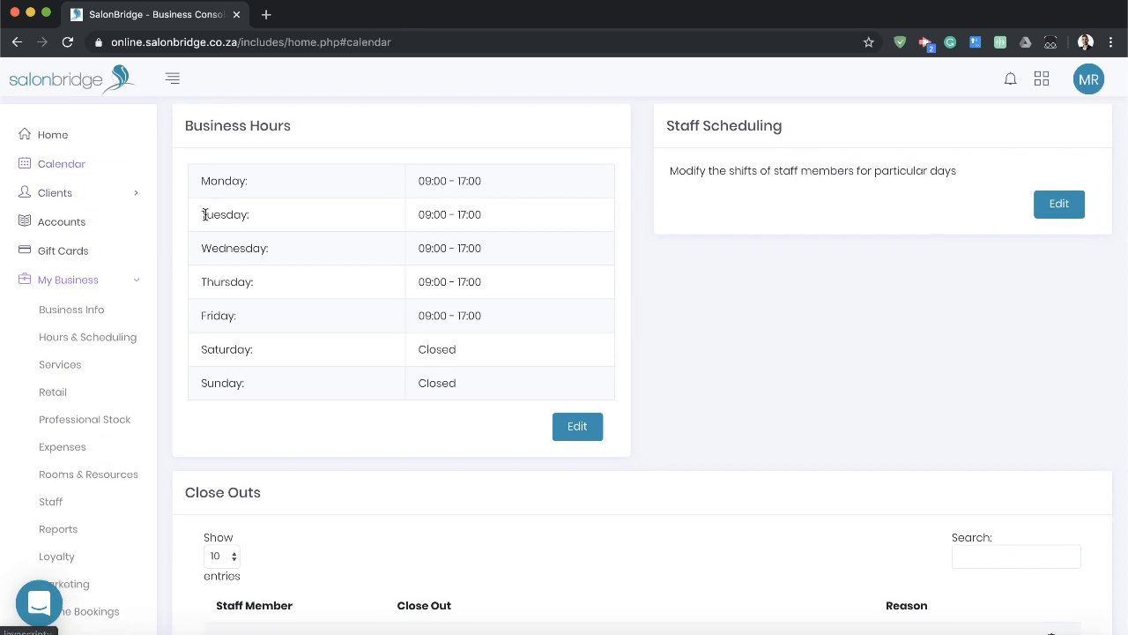
pyautogui.scroll(-3, 728, 377)
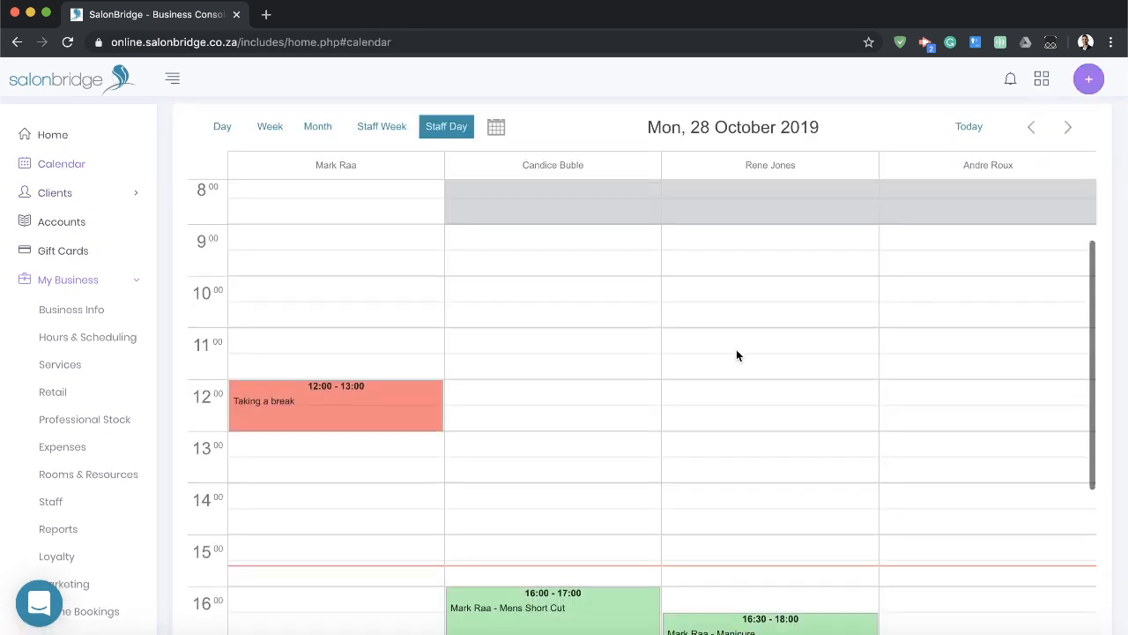
# View the details of the "Taking a break" close out in the calendar and delete it.
pyautogui.moveTo(297, 360)
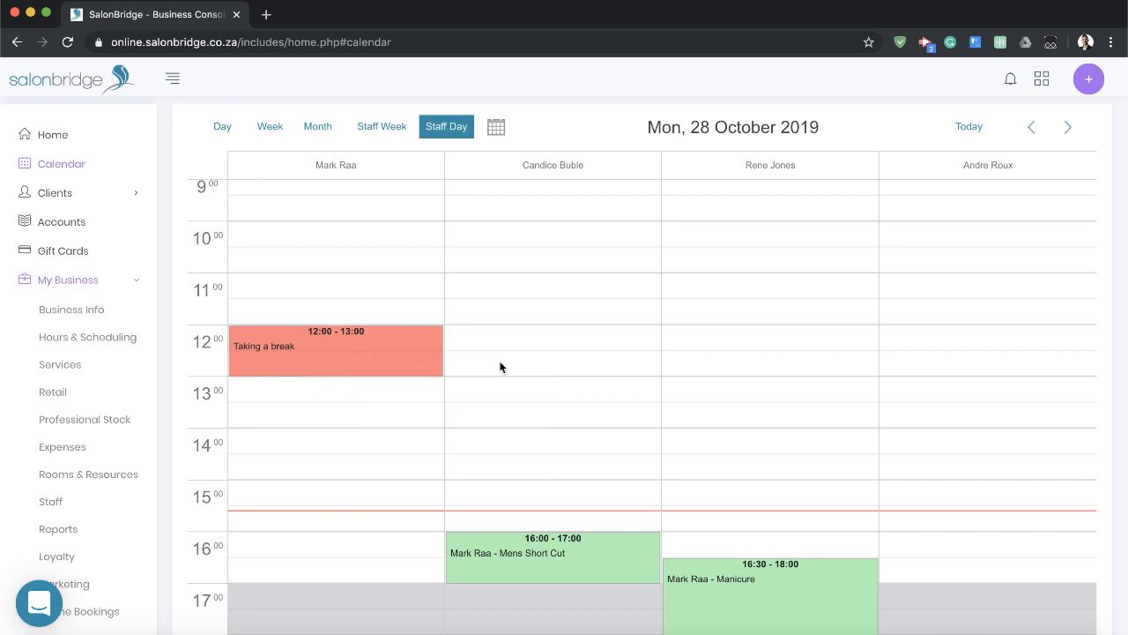
pyautogui.moveTo(379, 346)
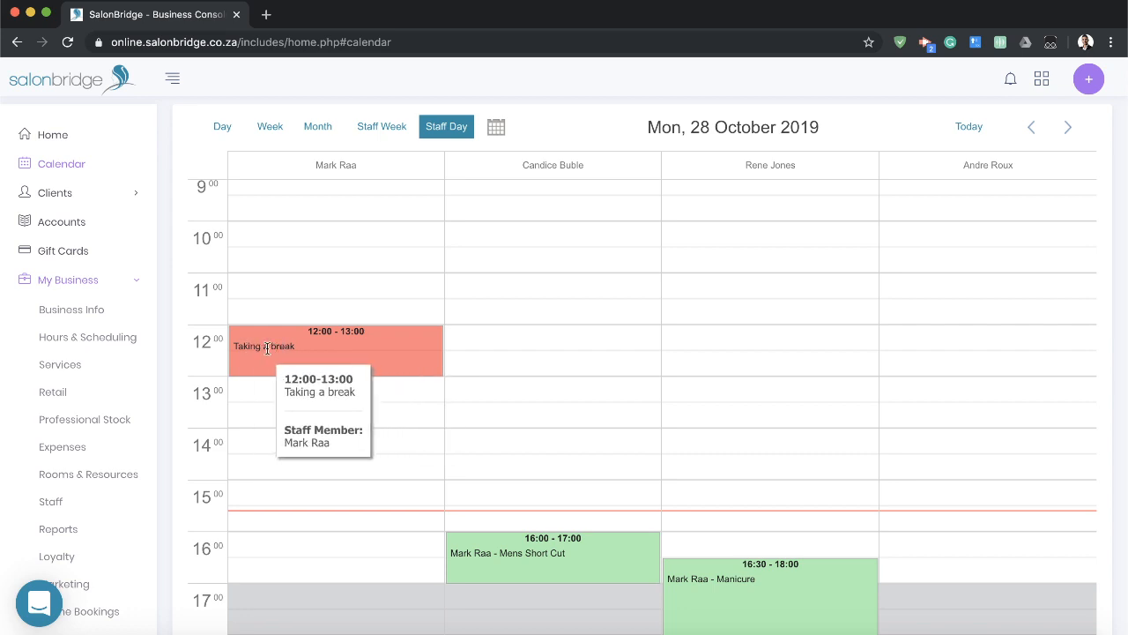
pyautogui.click(337, 351)
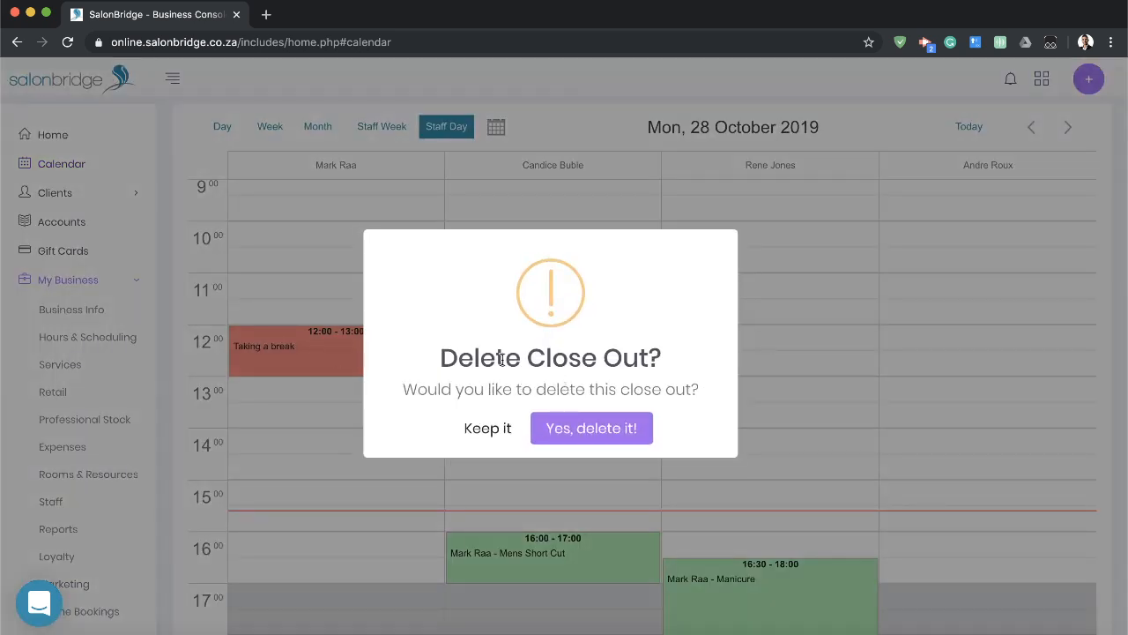
pyautogui.click(593, 432)
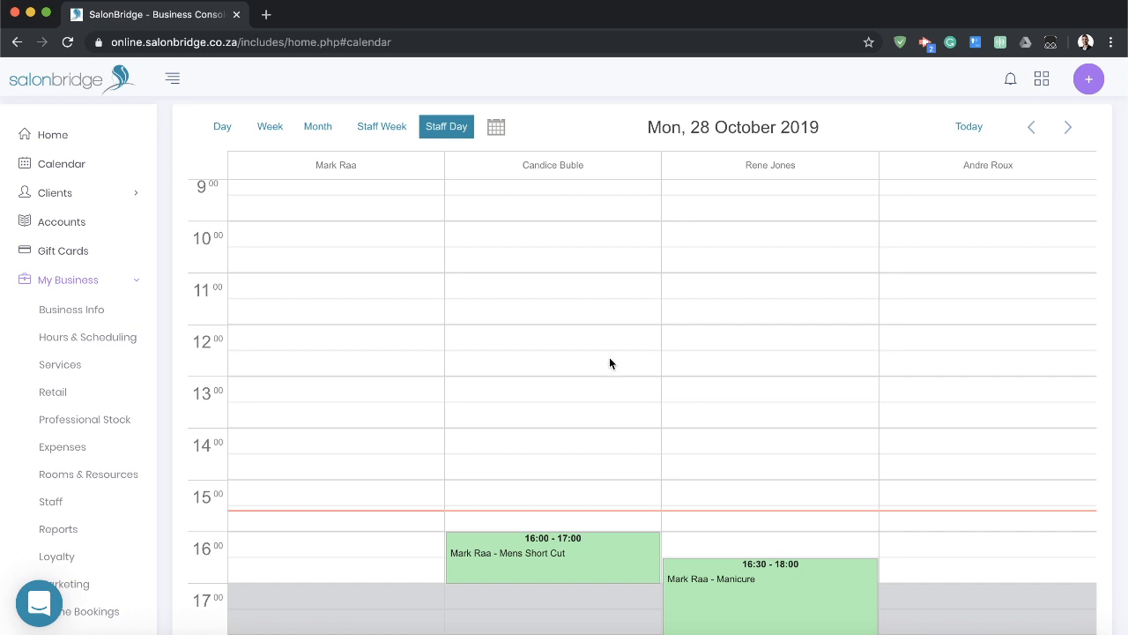
# Review the calendar's options for new entries and its new close out form, leaving the form without creating one.
pyautogui.click(342, 279)
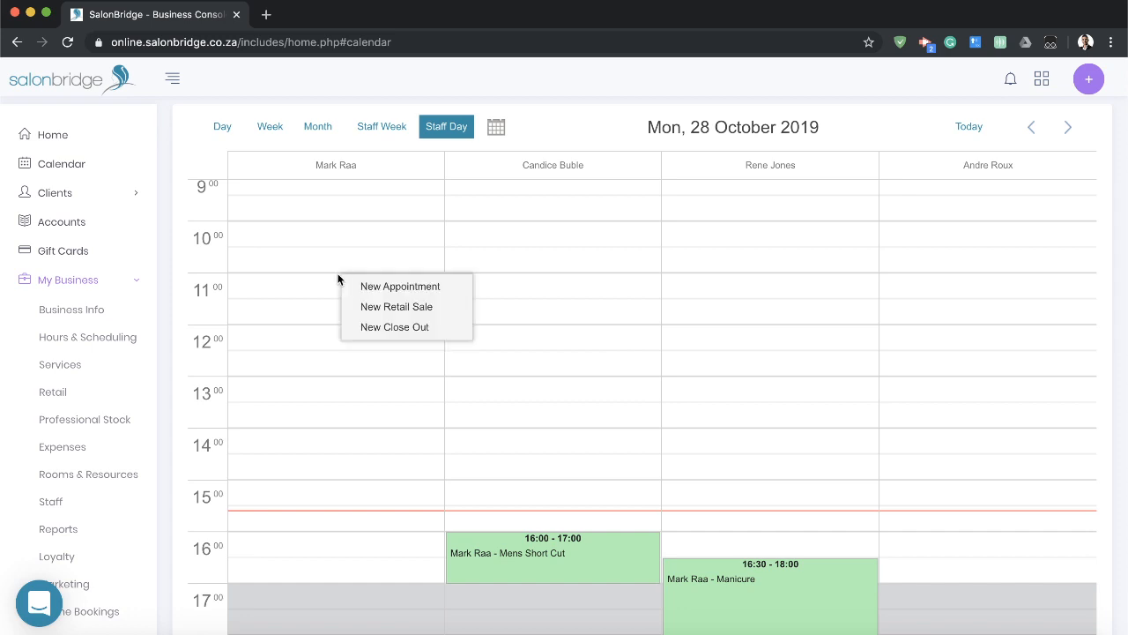
pyautogui.click(444, 101)
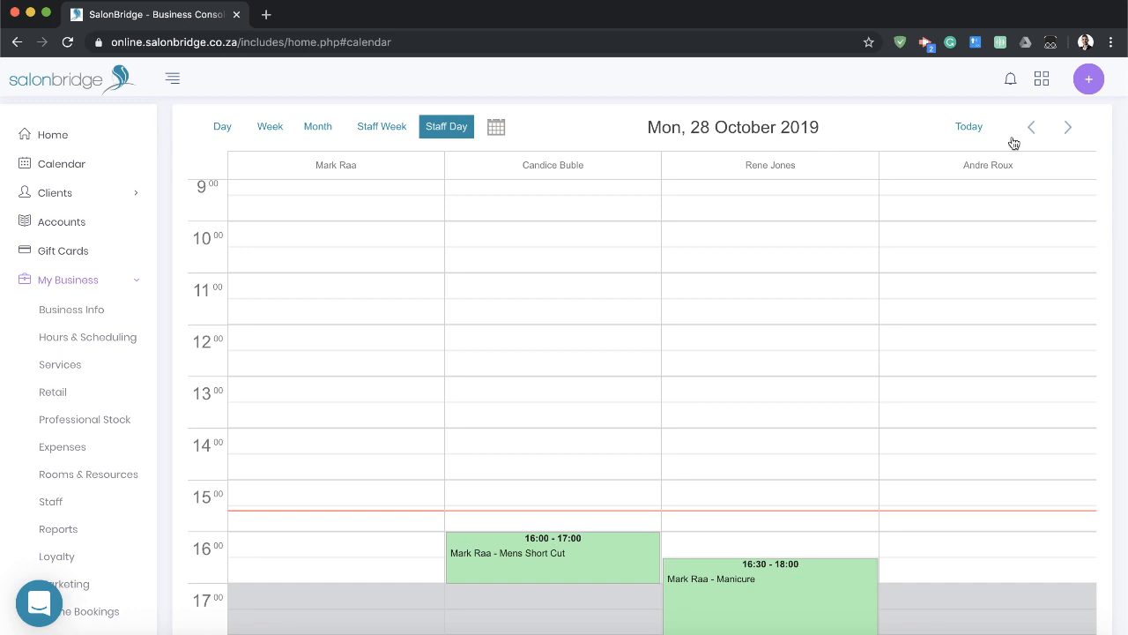
pyautogui.click(1093, 81)
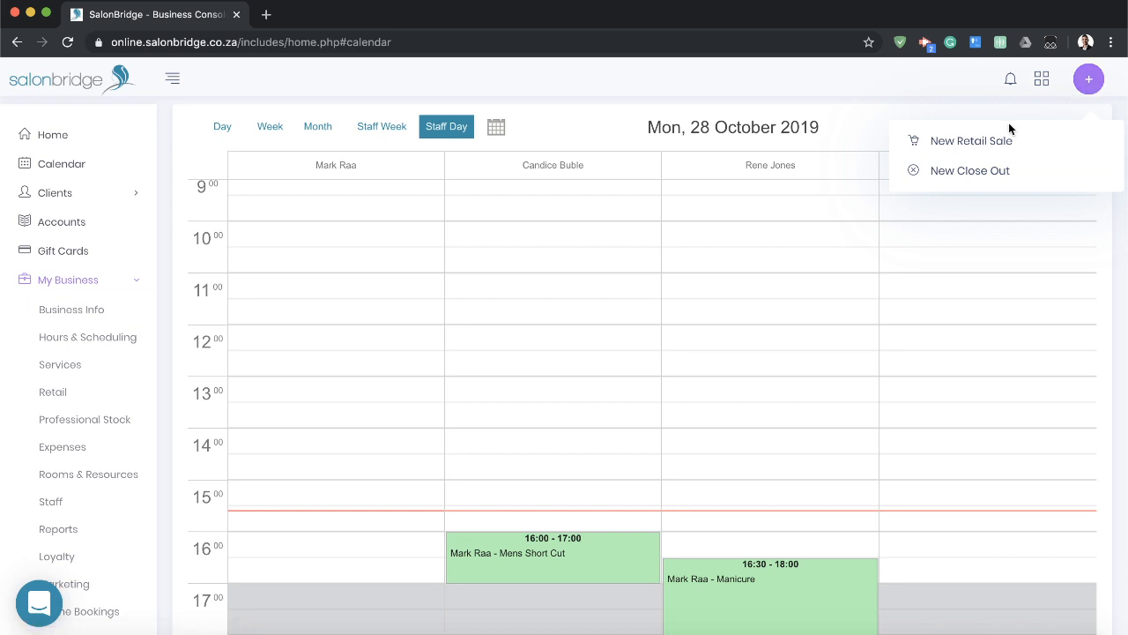
pyautogui.click(994, 173)
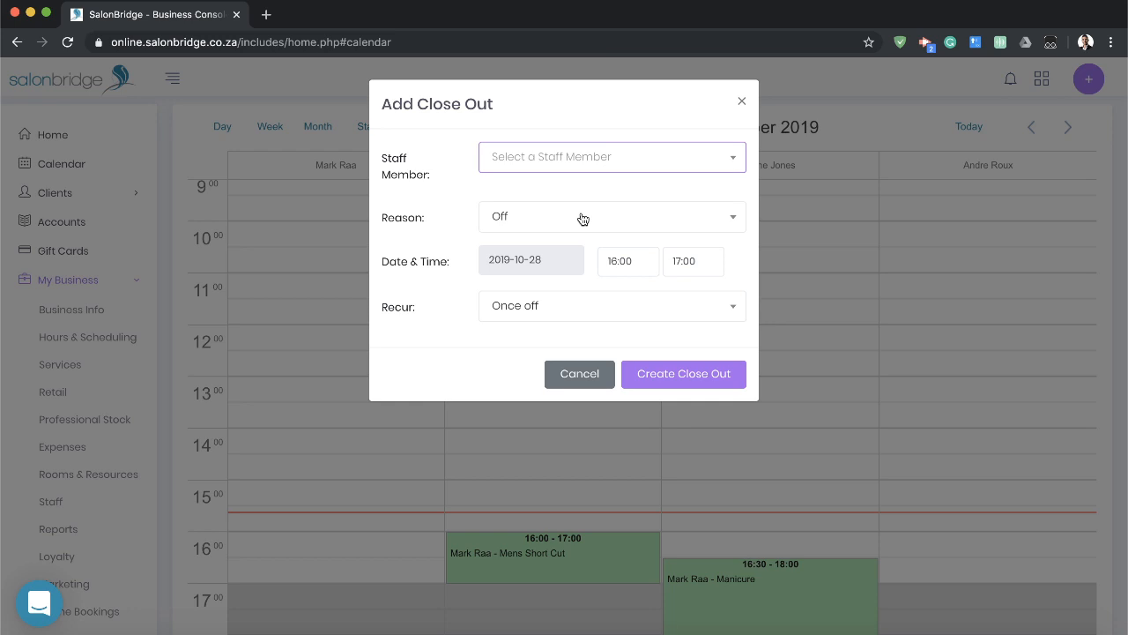
pyautogui.click(578, 375)
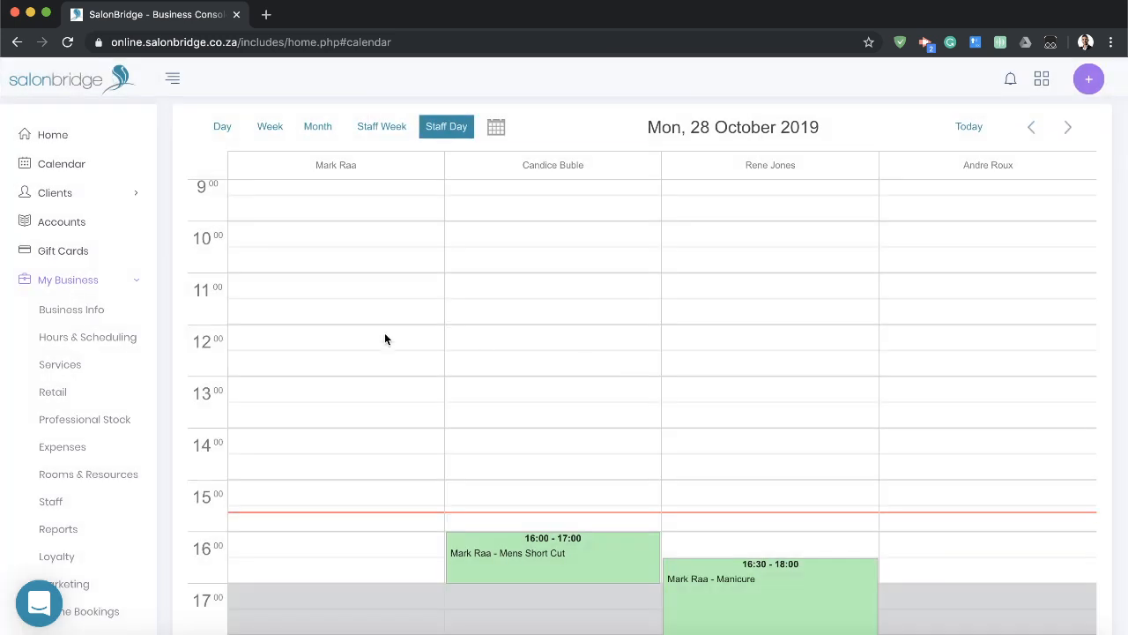
# Open the Mens Short Cut service in the Hair category on the Services page.
pyautogui.click(70, 365)
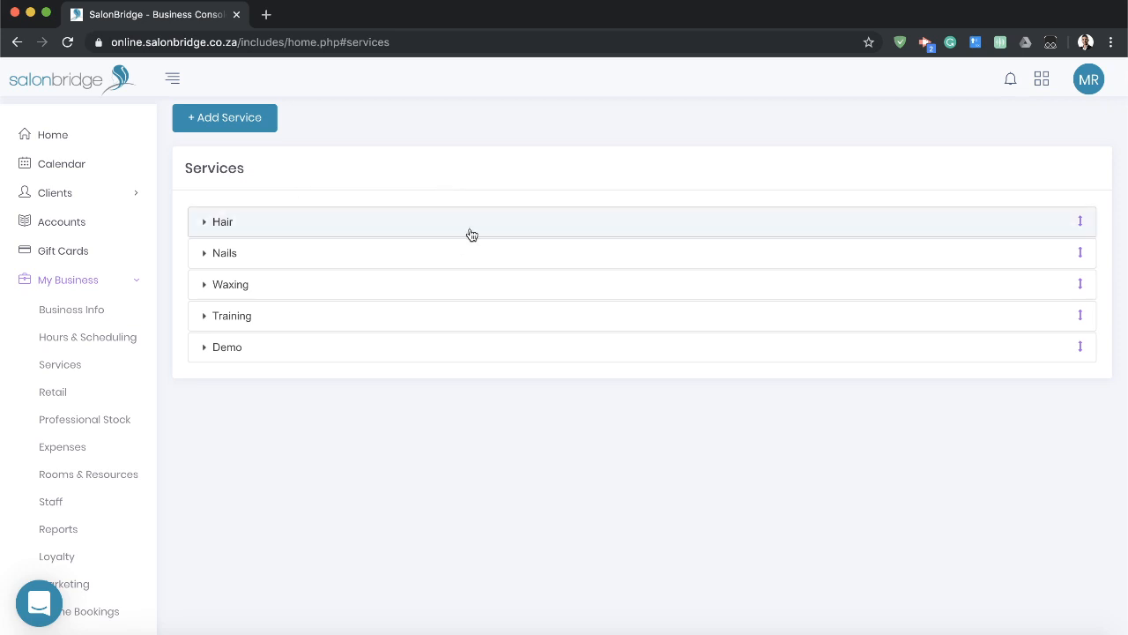
pyautogui.click(429, 225)
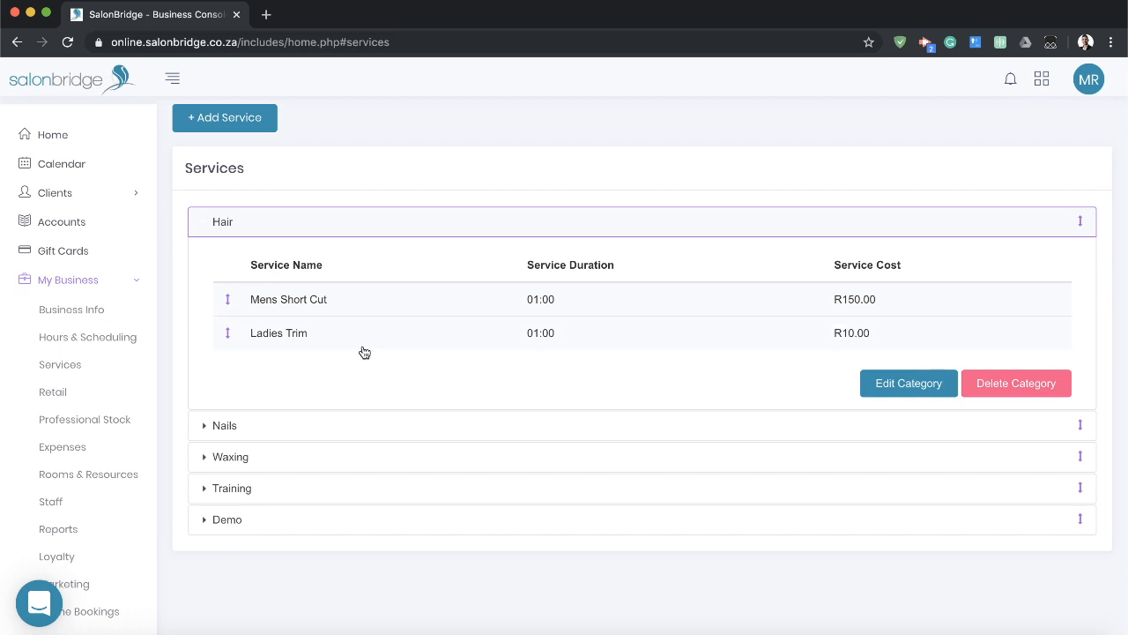
pyautogui.click(317, 301)
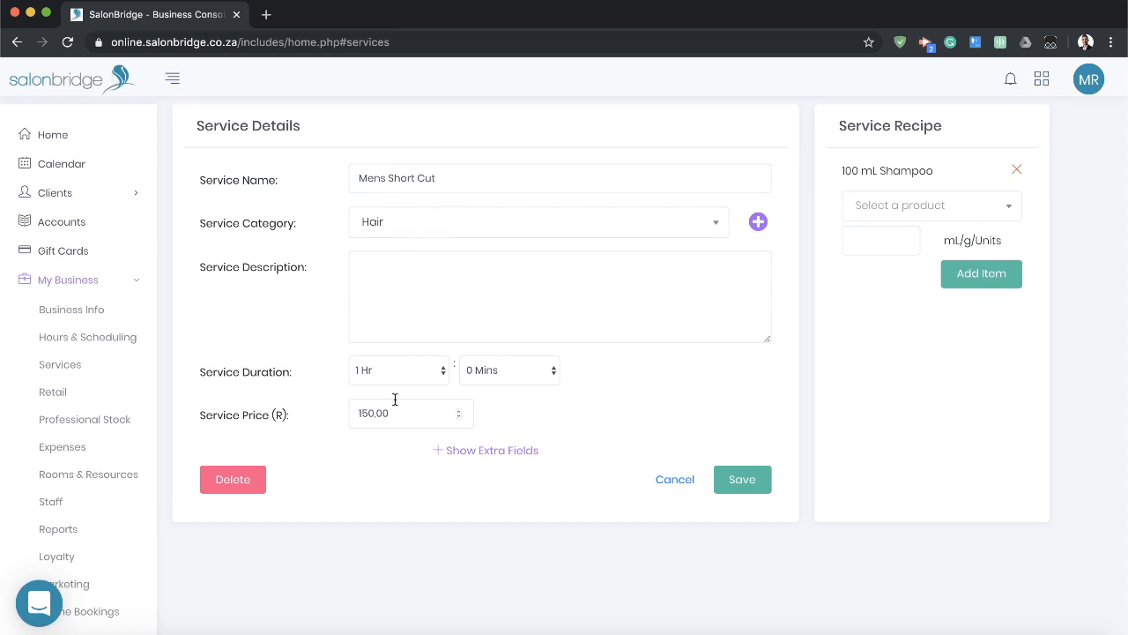
# Show the extra fields of the Mens Short Cut service and review its timing, online, staff and recipe settings.
pyautogui.click(483, 452)
pyautogui.scroll(-3, 483, 453)
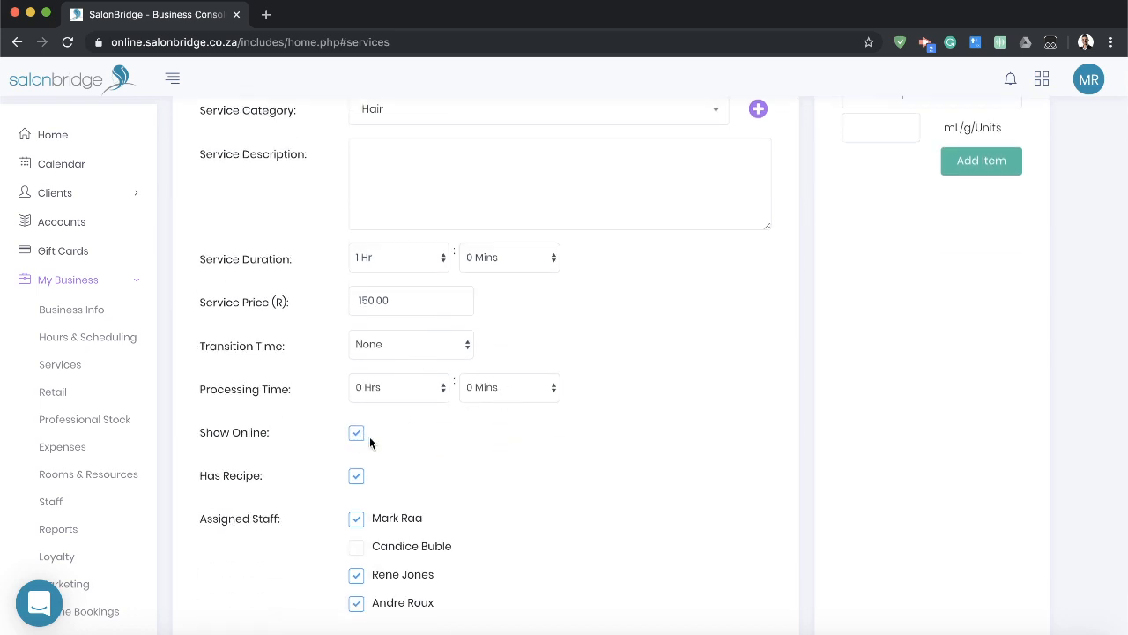
pyautogui.scroll(-2, 370, 444)
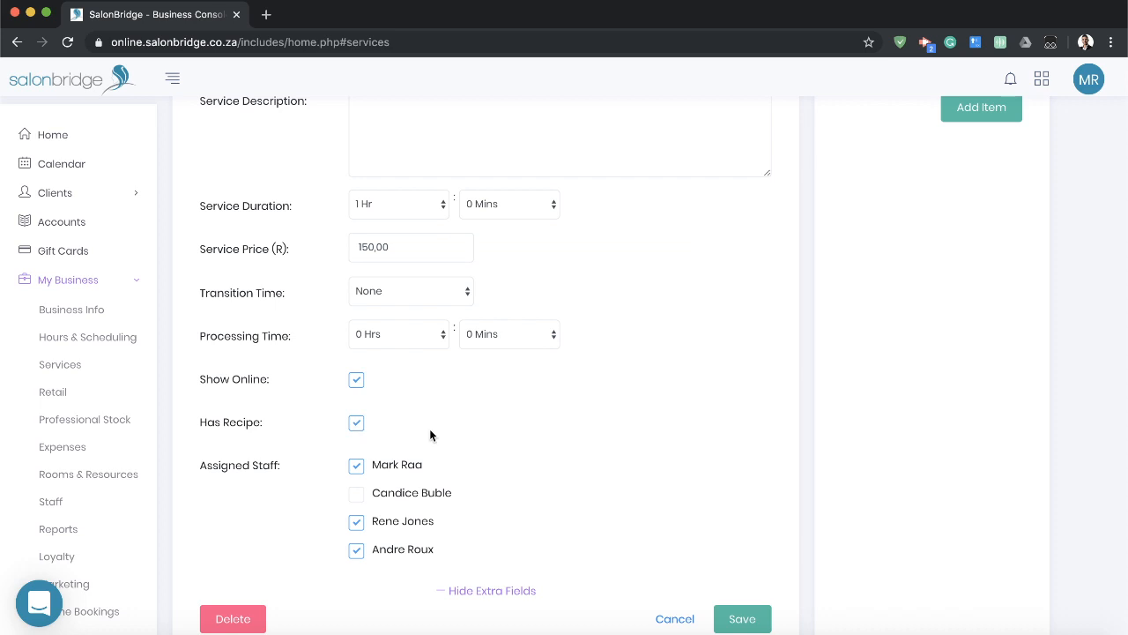
pyautogui.scroll(-1, 799, 425)
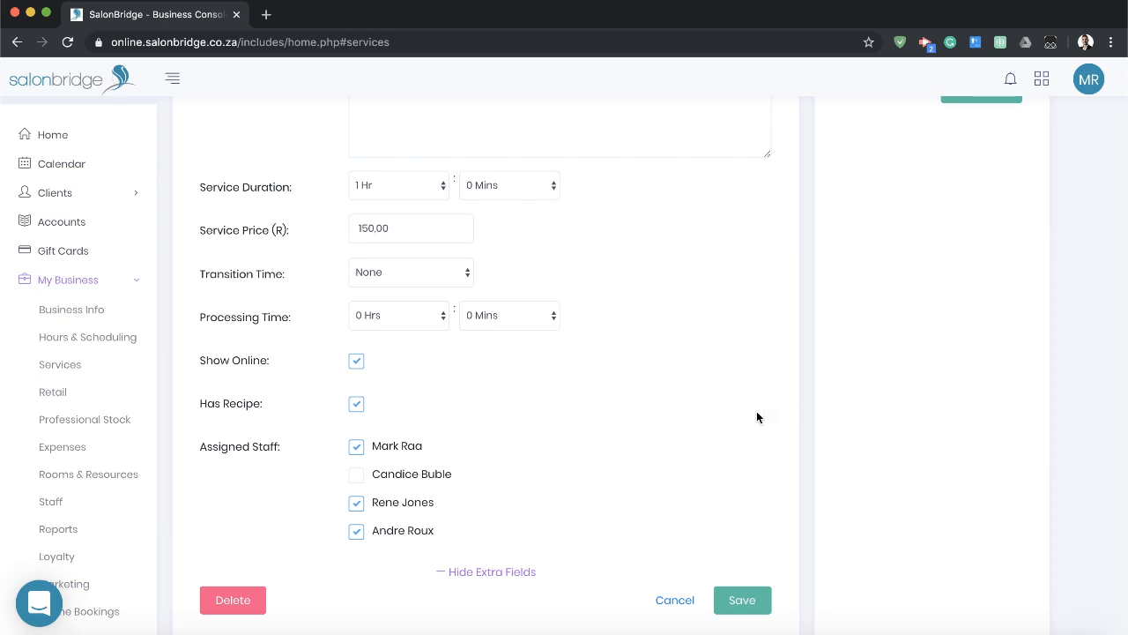
pyautogui.scroll(5, 811, 417)
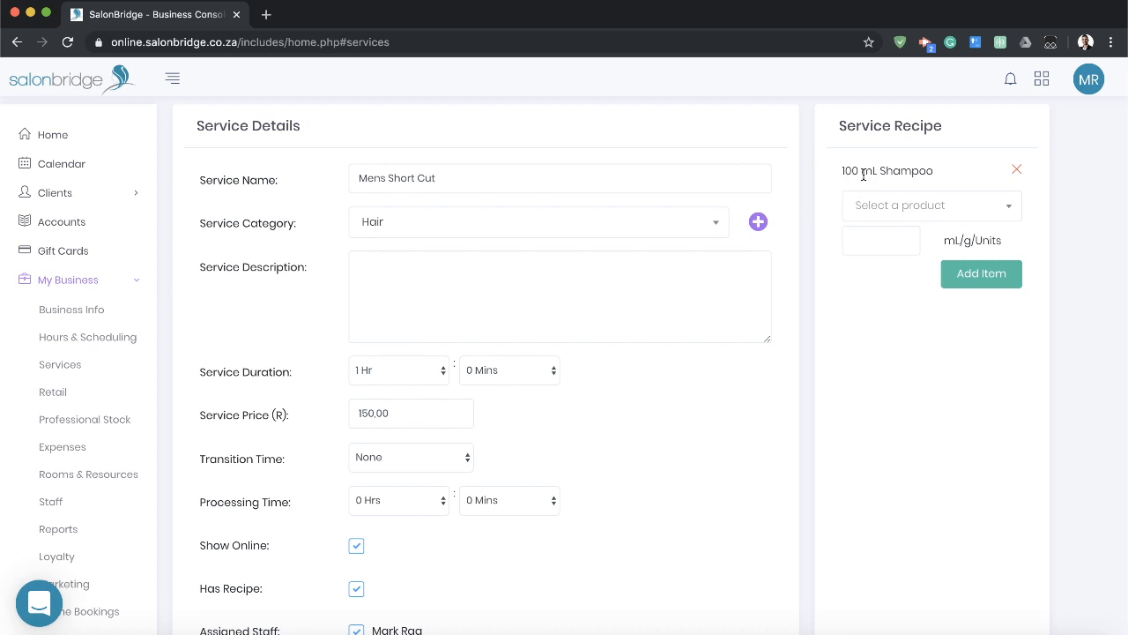
pyautogui.scroll(-3, 763, 227)
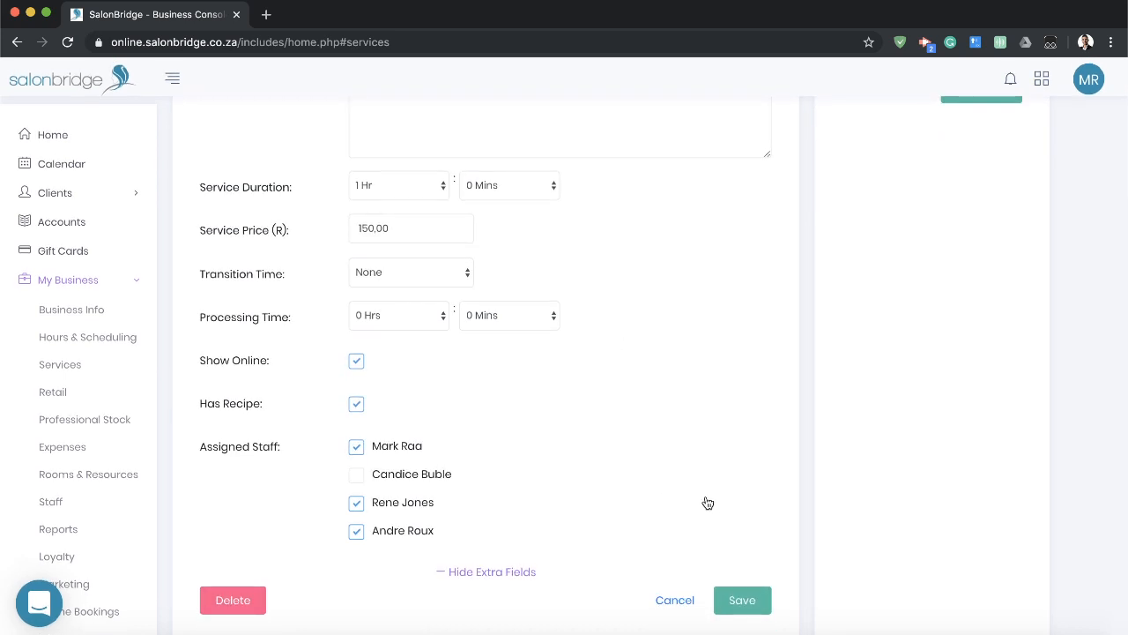
# Turn off the service's recipe option to examine the cost price field, turn it on again and leave without saving.
pyautogui.click(356, 404)
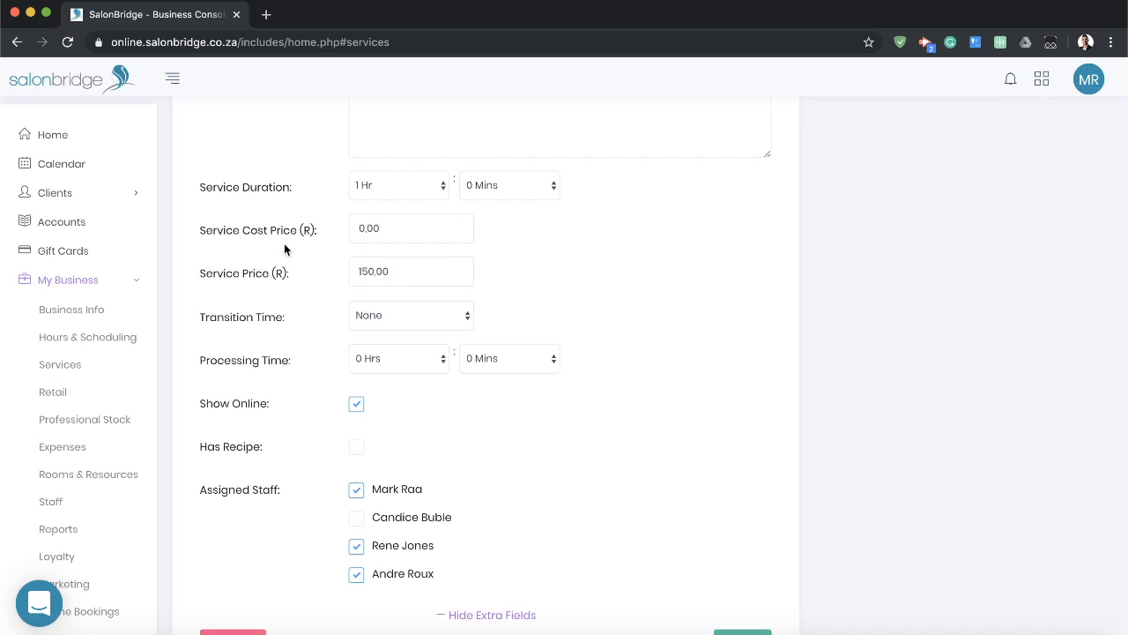
pyautogui.moveTo(208, 230); pyautogui.dragTo(256, 228)
pyautogui.click(203, 233)
pyautogui.click(353, 452)
pyautogui.scroll(-5, 552, 511)
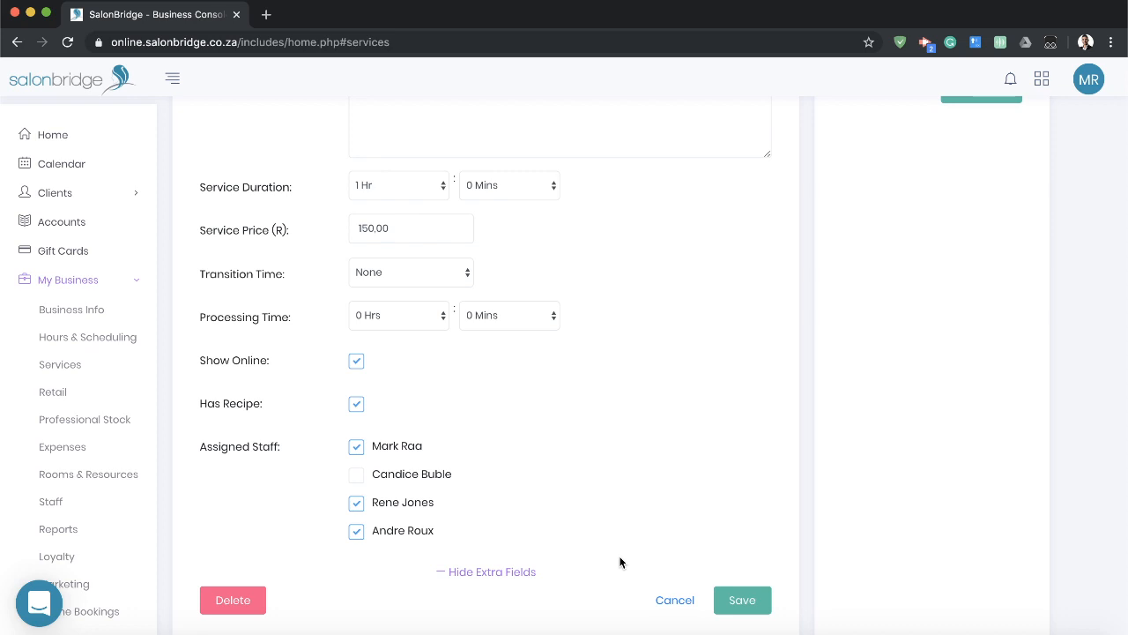
pyautogui.click(675, 599)
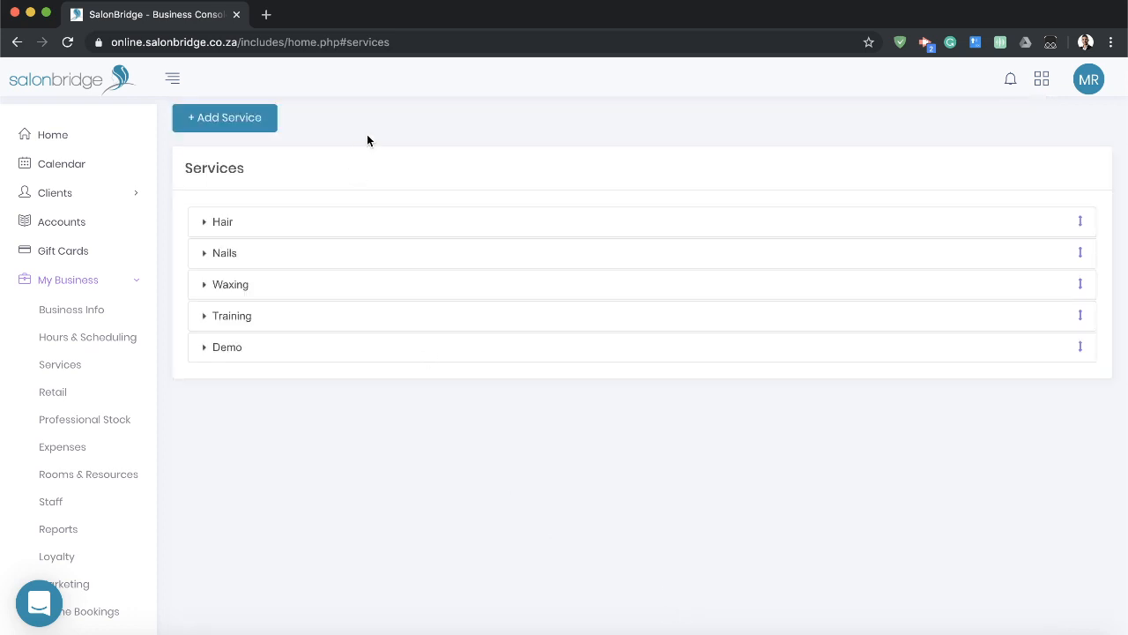
# Open the new service form and review its category choices, price fields and extra fields.
pyautogui.click(229, 124)
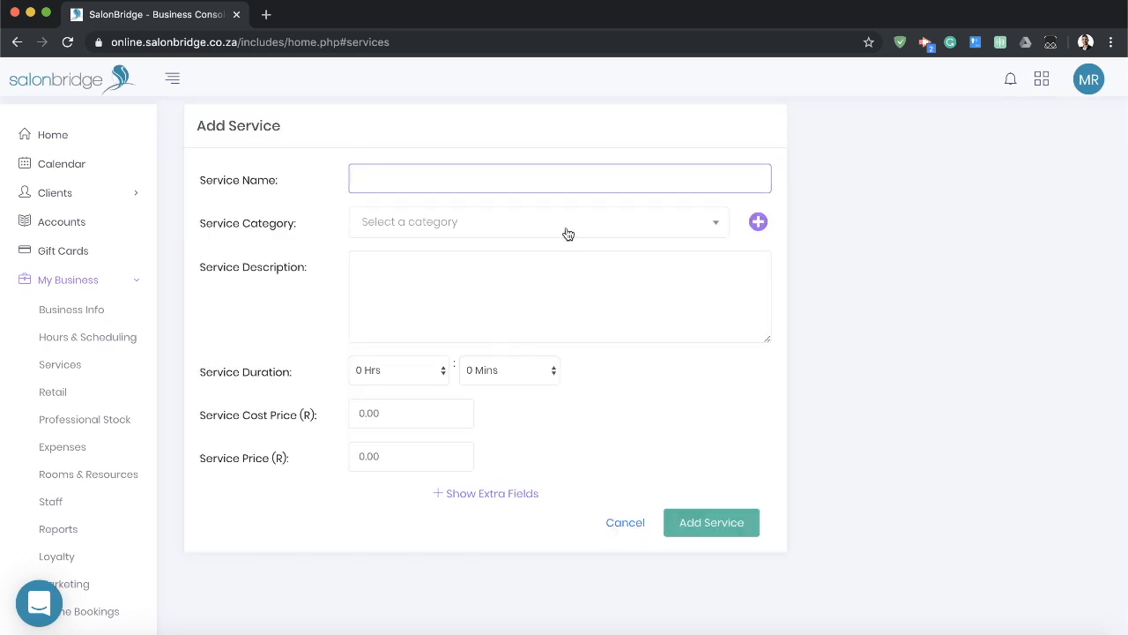
pyautogui.click(710, 224)
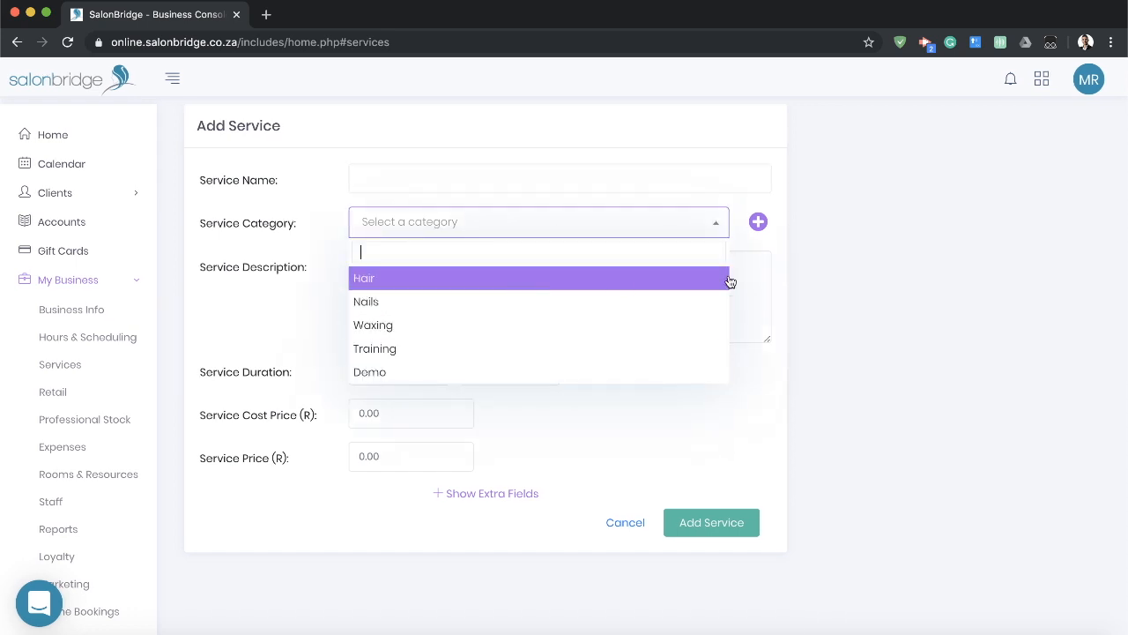
pyautogui.click(814, 257)
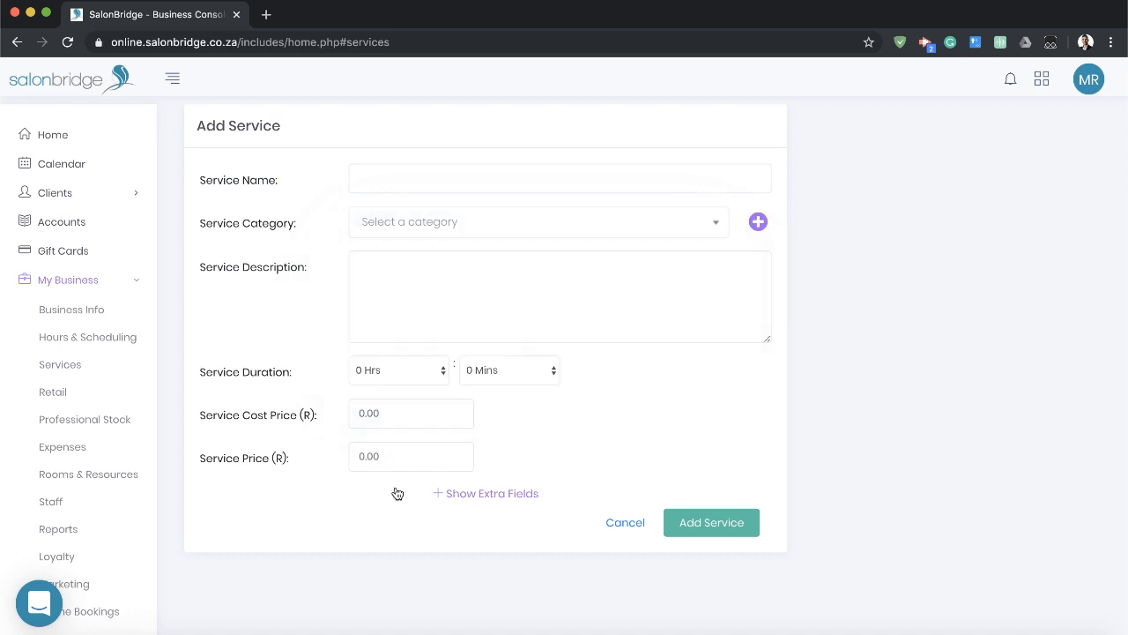
pyautogui.click(404, 412)
pyautogui.click(401, 458)
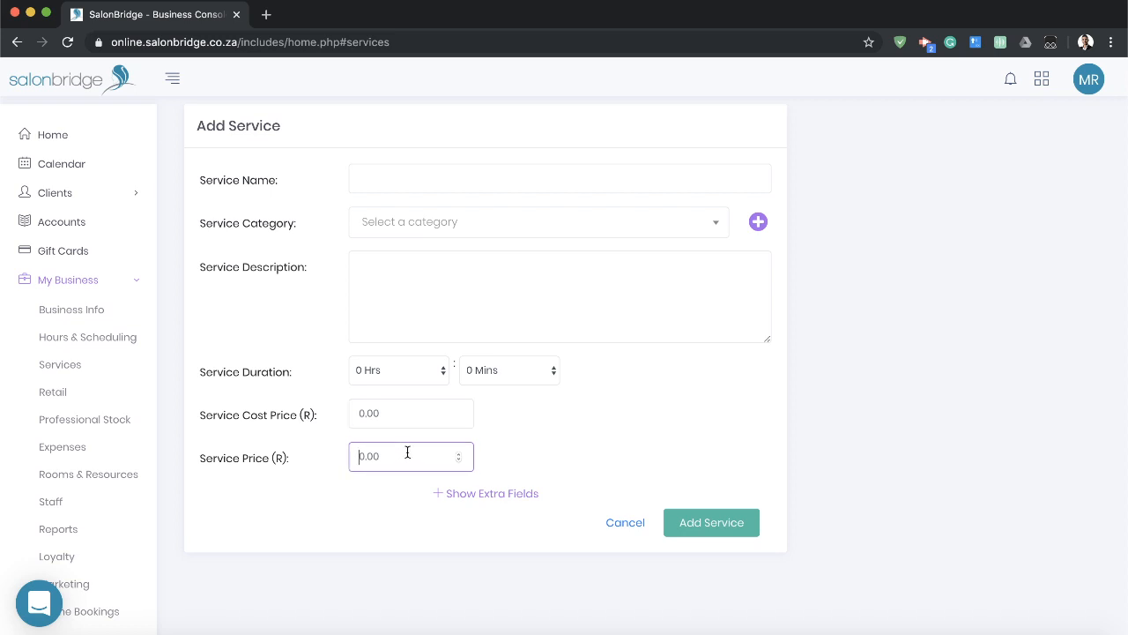
pyautogui.click(448, 493)
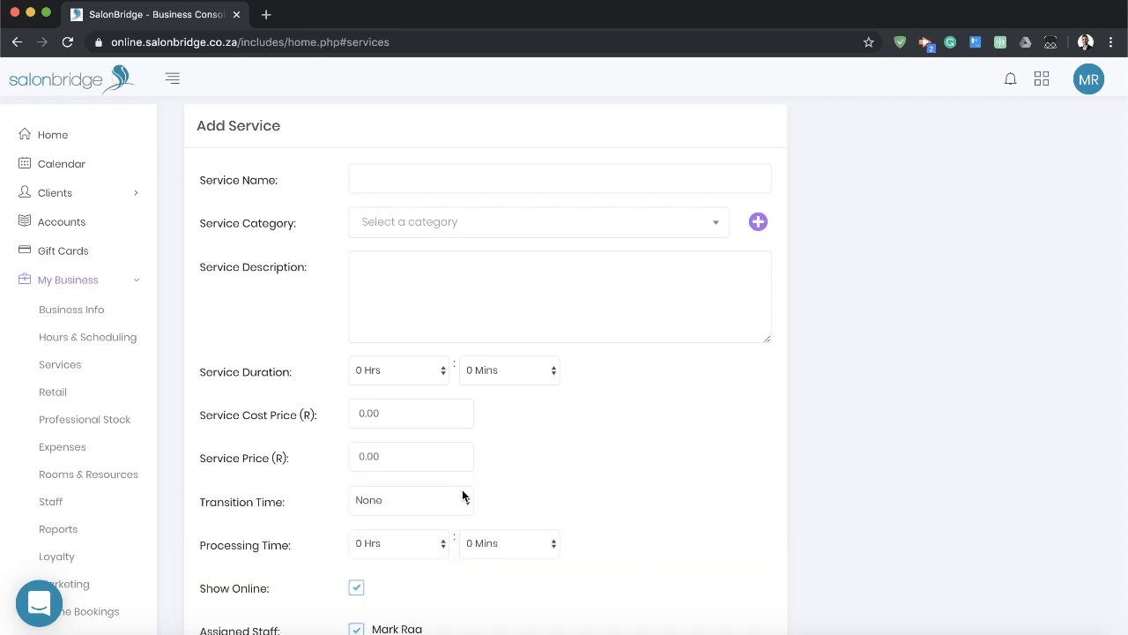
pyautogui.scroll(-2, 463, 494)
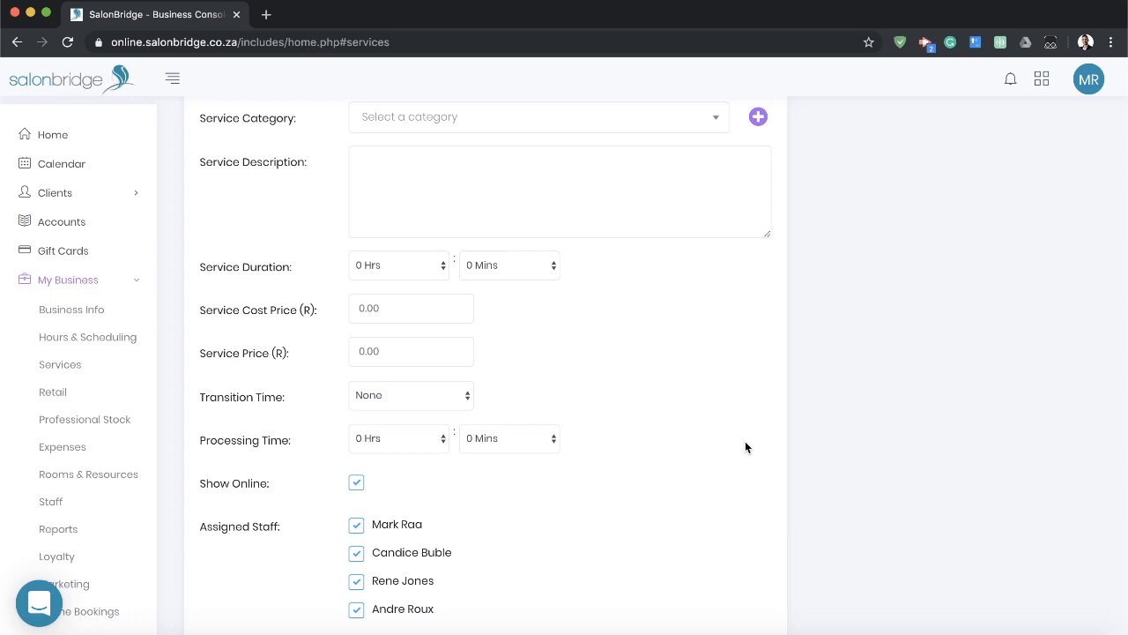
pyautogui.scroll(2, 746, 441)
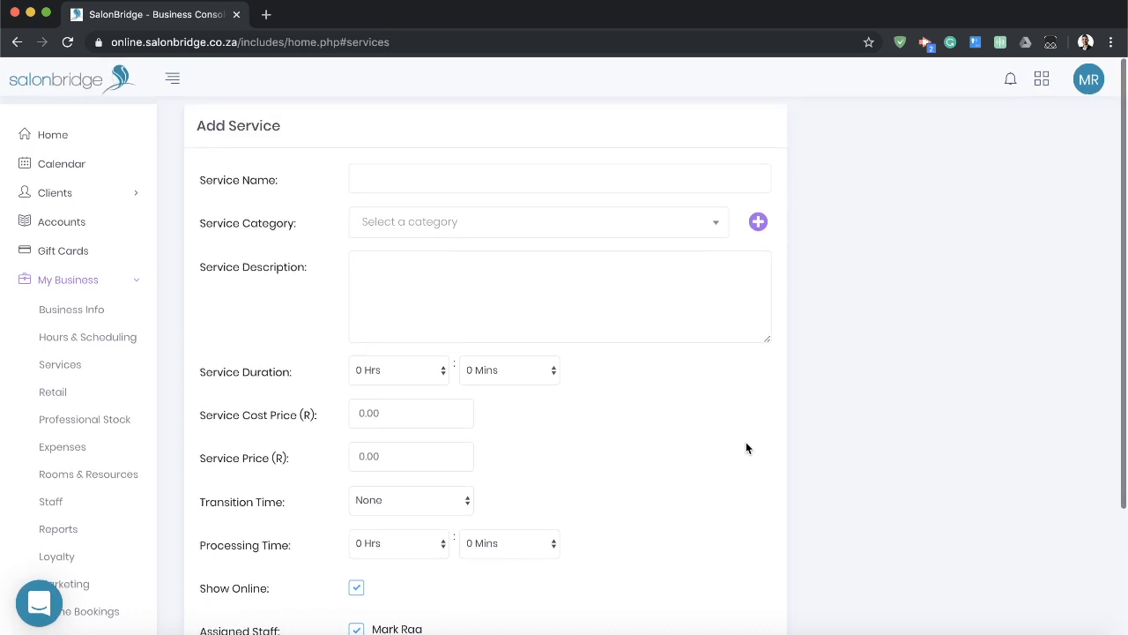
# Set the new service's processing time to 30 minutes and review the remaining extra fields.
pyautogui.scroll(-3, 618, 423)
pyautogui.click(527, 403)
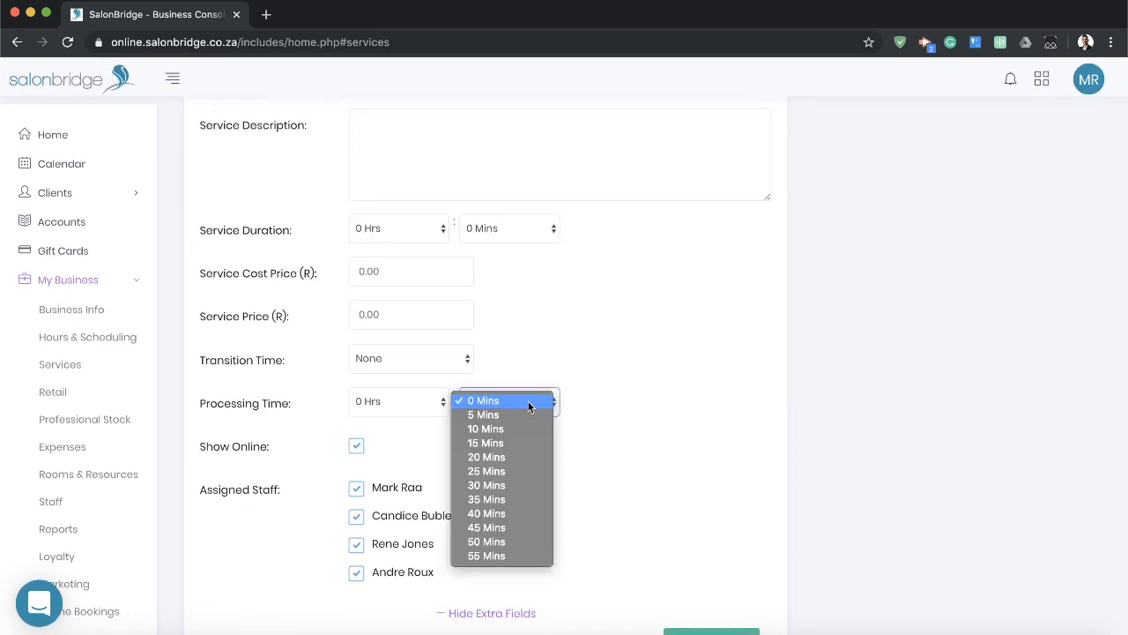
pyautogui.click(502, 485)
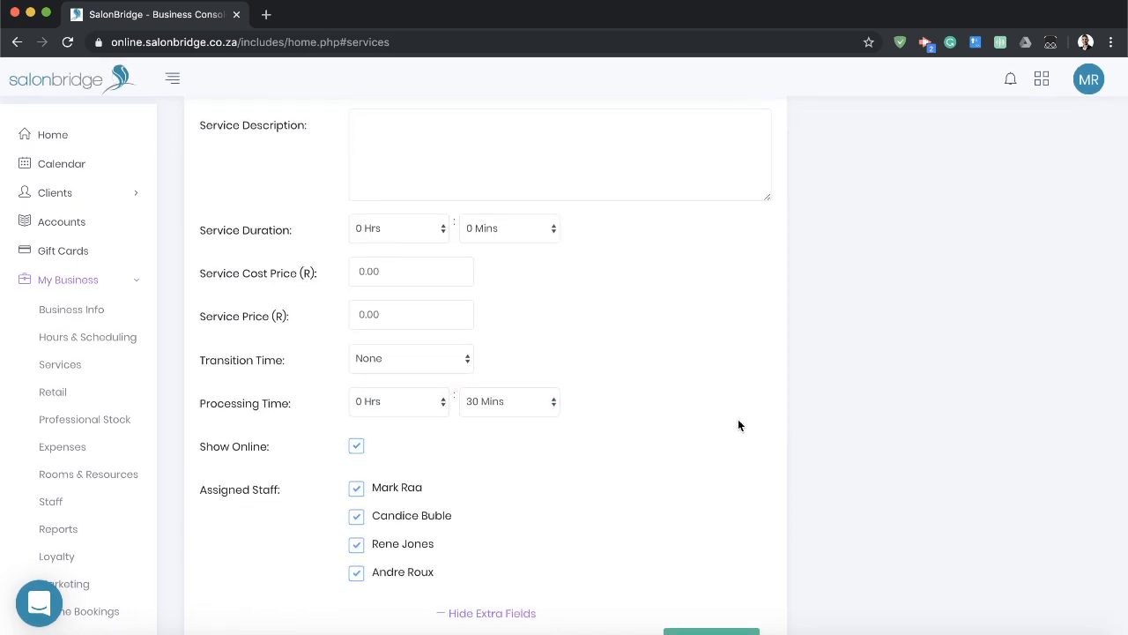
pyautogui.scroll(-1, 737, 421)
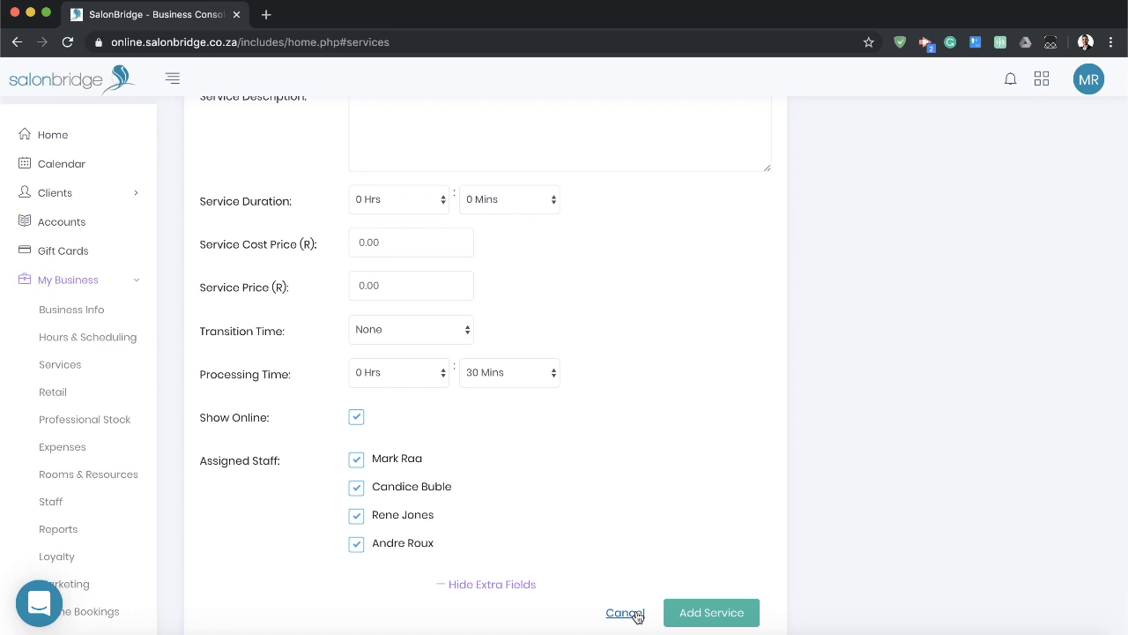
# Examine the new service's transition time setting and cancel adding the service.
pyautogui.click(423, 334)
pyautogui.click(424, 333)
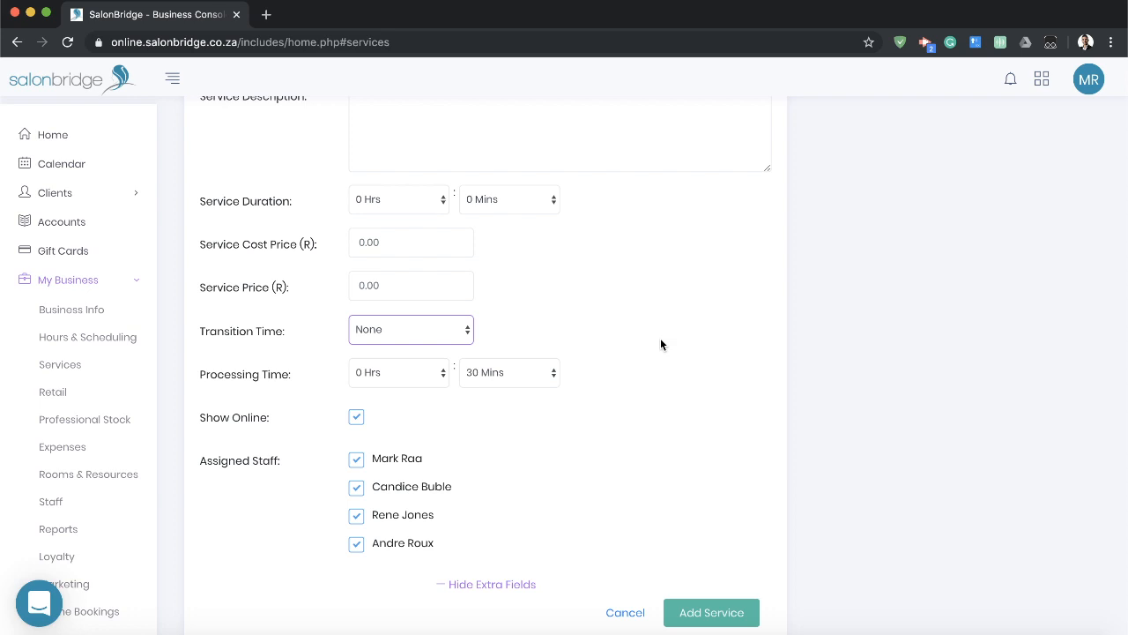
pyautogui.click(446, 330)
pyautogui.click(596, 335)
pyautogui.click(615, 338)
pyautogui.click(626, 612)
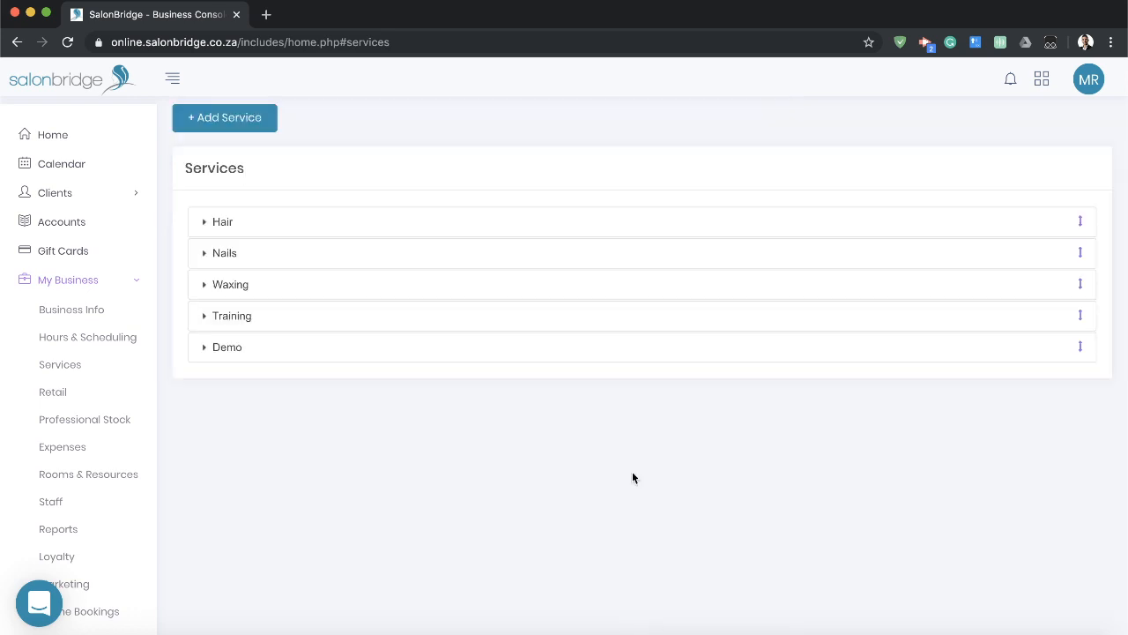
# Review the services listed under the Hair category and collapse it again.
pyautogui.click(305, 230)
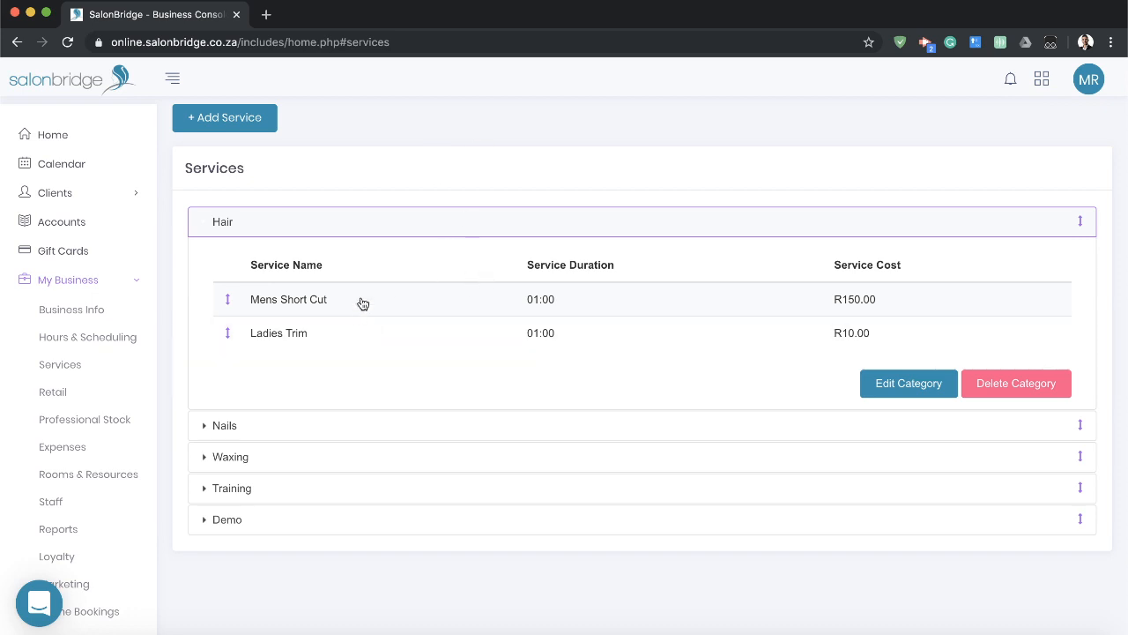
pyautogui.moveTo(363, 303)
pyautogui.mouseDown()
pyautogui.moveTo(362, 335)
pyautogui.moveTo(365, 297)
pyautogui.mouseUp()
pyautogui.moveTo(341, 223)
pyautogui.mouseDown()
pyautogui.moveTo(346, 271)
pyautogui.moveTo(351, 216)
pyautogui.mouseUp()
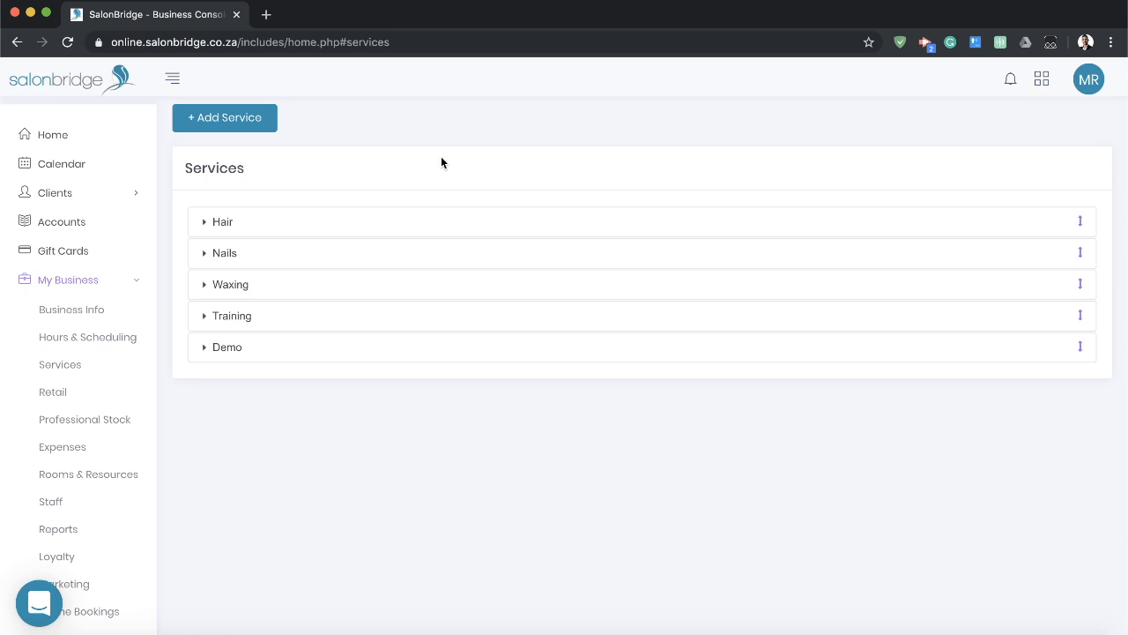
# Go to the retail stock and examine the new stock form's code, name and category fields.
pyautogui.click(65, 396)
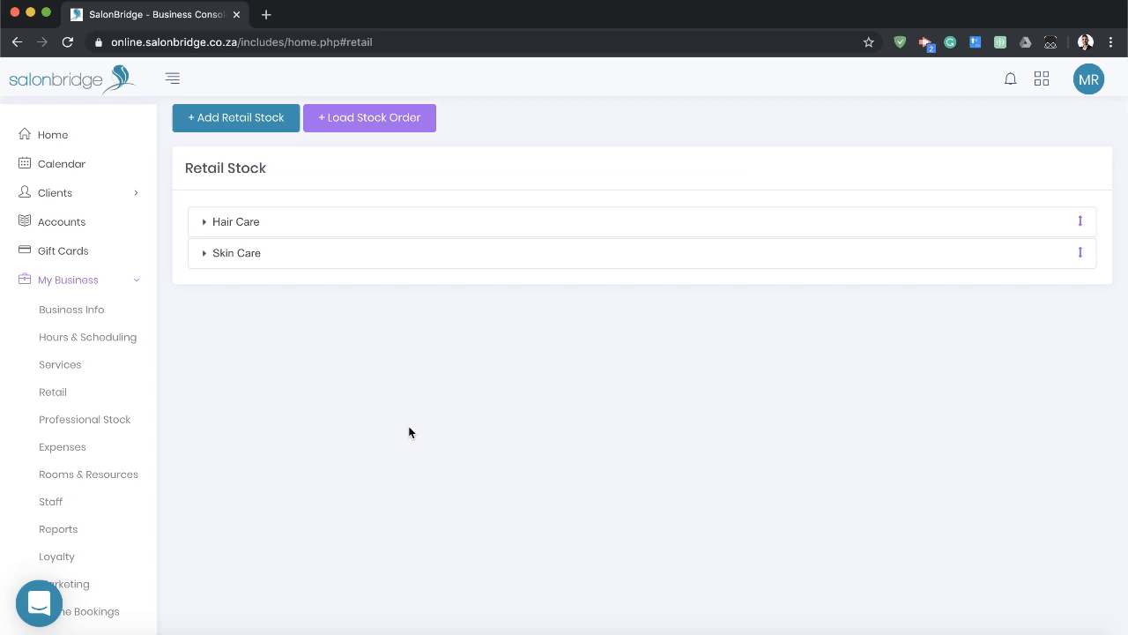
pyautogui.click(413, 228)
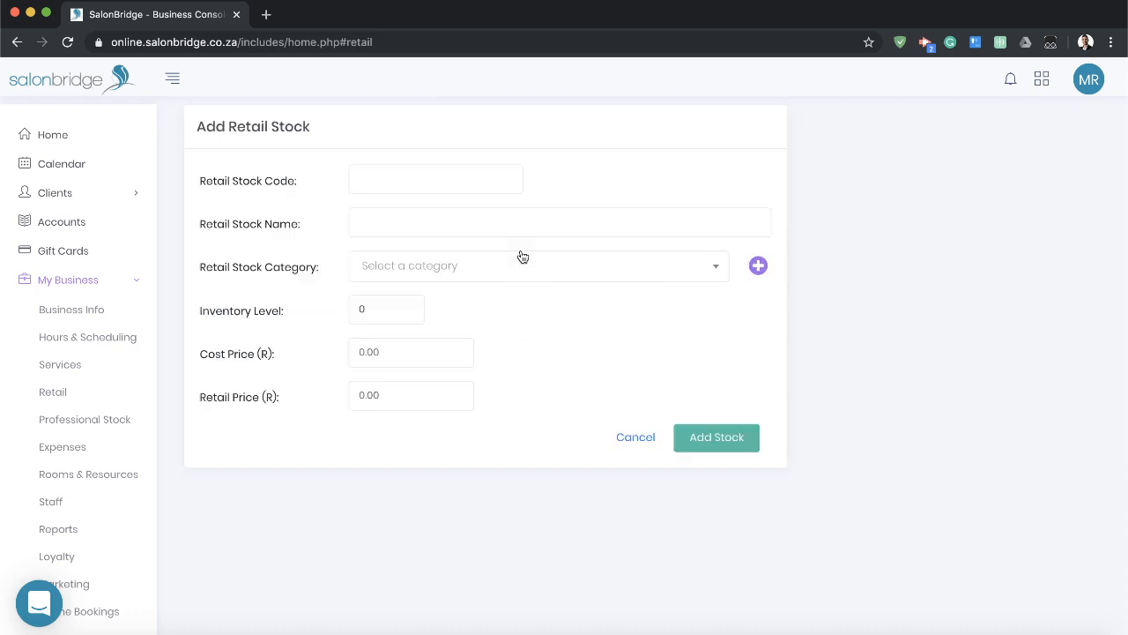
pyautogui.click(406, 183)
pyautogui.click(639, 183)
pyautogui.click(418, 187)
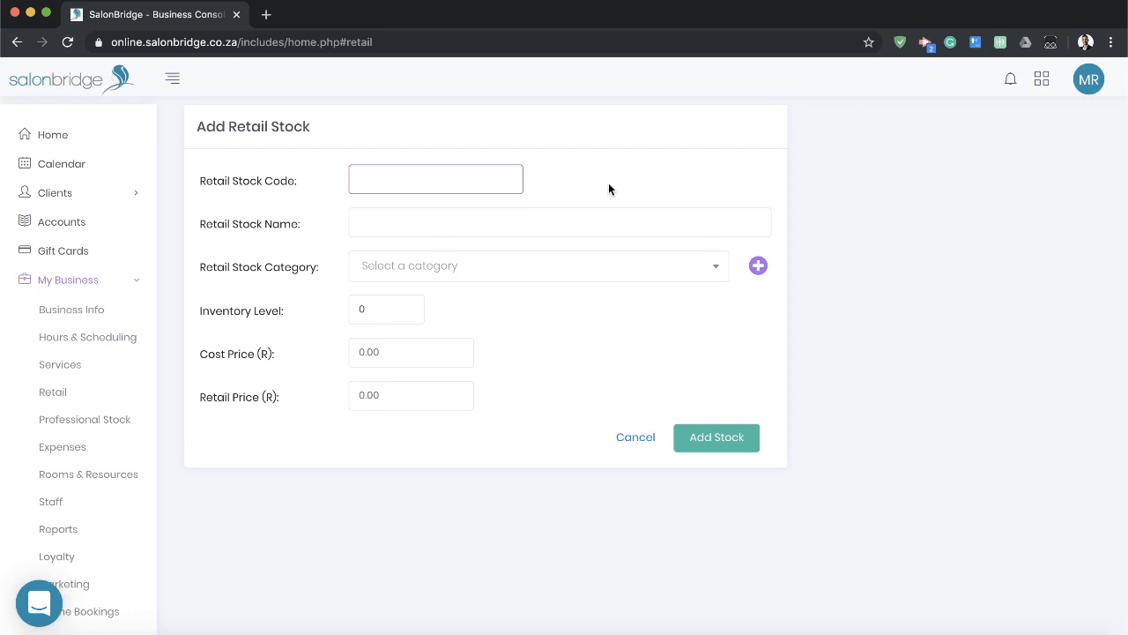
pyautogui.click(522, 223)
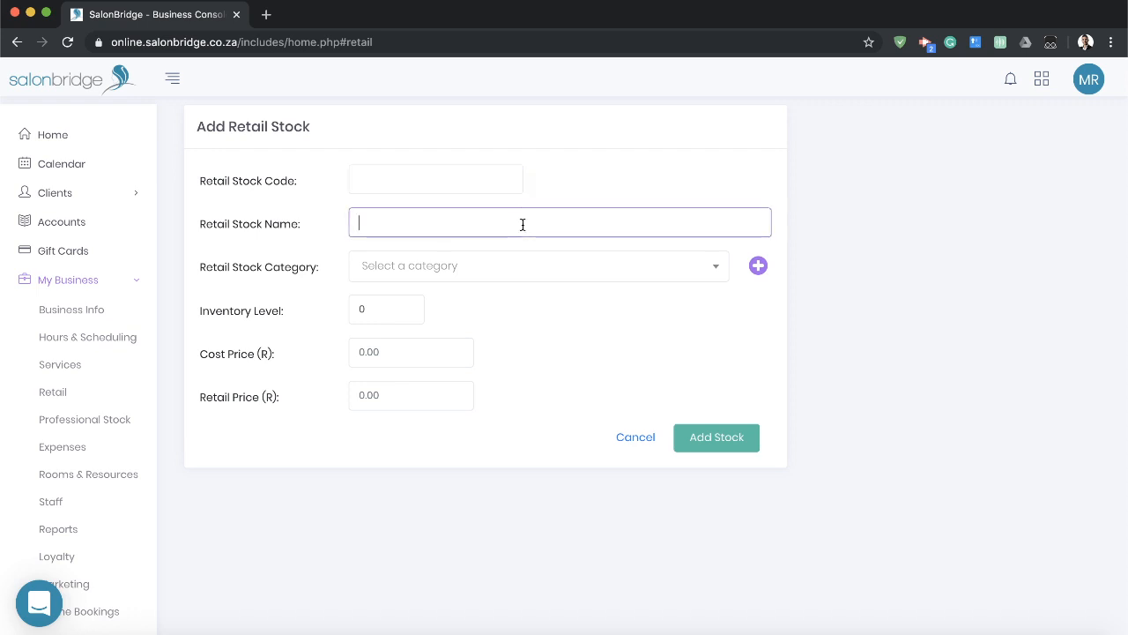
pyautogui.click(546, 271)
pyautogui.click(811, 304)
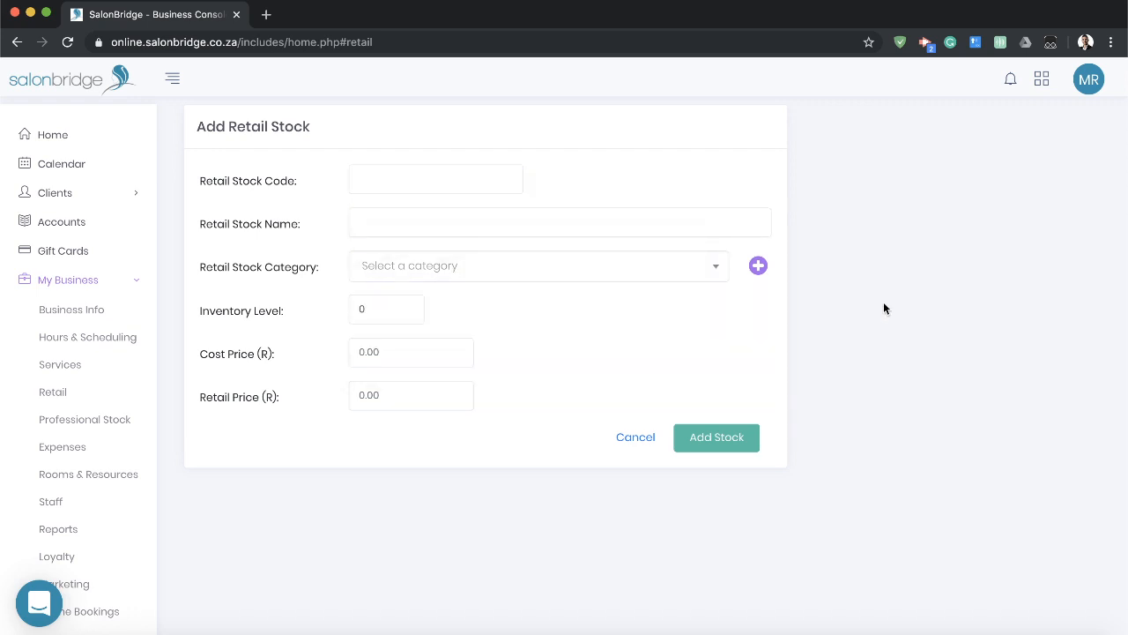
# Examine the new retail stock's inventory level, cost price and retail price fields, and cancel adding it.
pyautogui.click(379, 308)
pyautogui.click(675, 326)
pyautogui.click(386, 351)
pyautogui.click(421, 395)
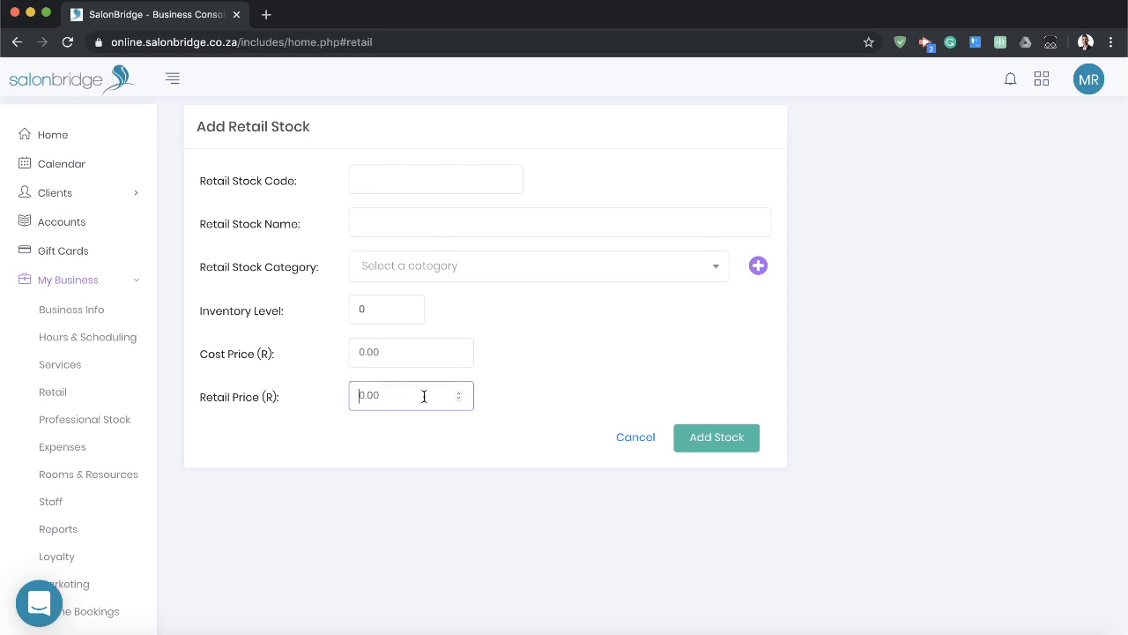
pyautogui.click(613, 365)
pyautogui.click(637, 437)
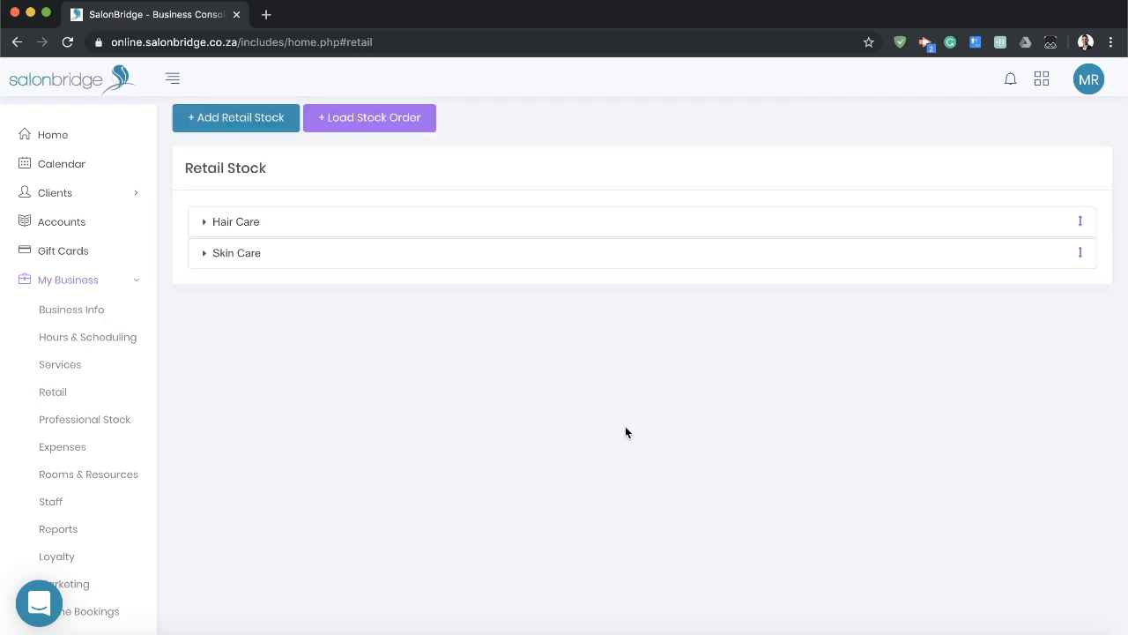
# Review the details of the Hair Care Shampoo item without saving and check the category's stock levels.
pyautogui.click(352, 228)
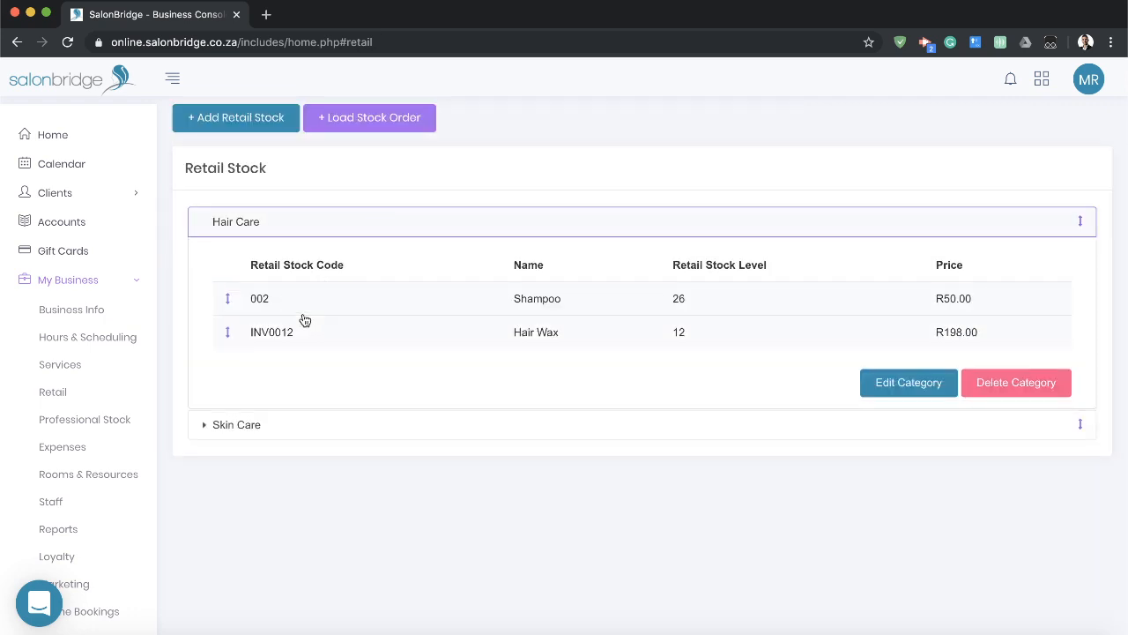
pyautogui.click(261, 298)
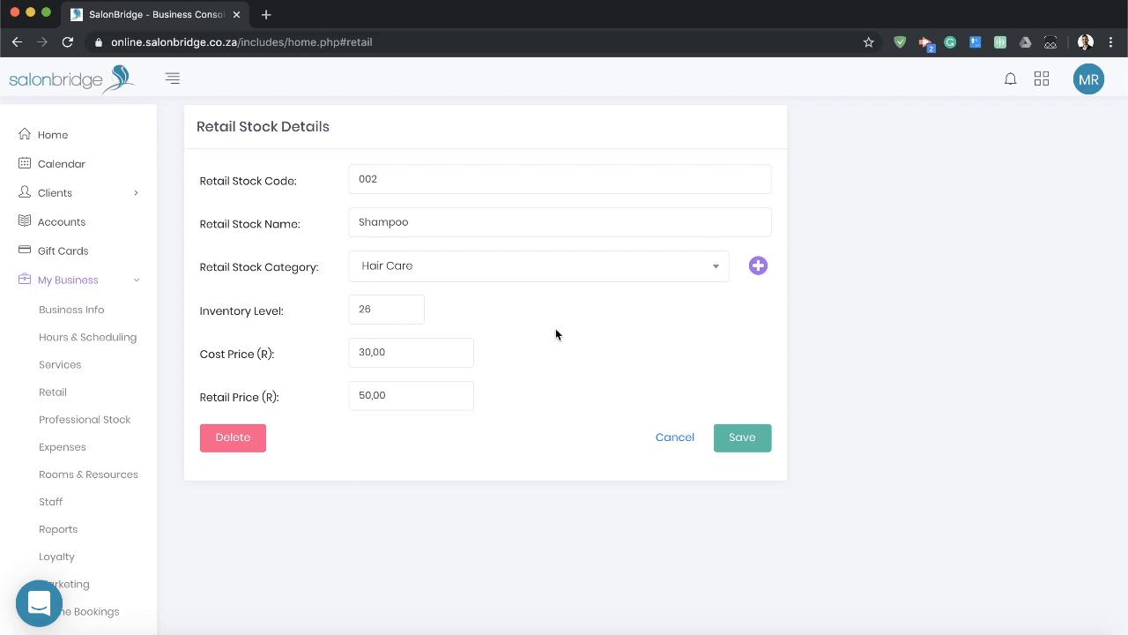
pyautogui.click(687, 455)
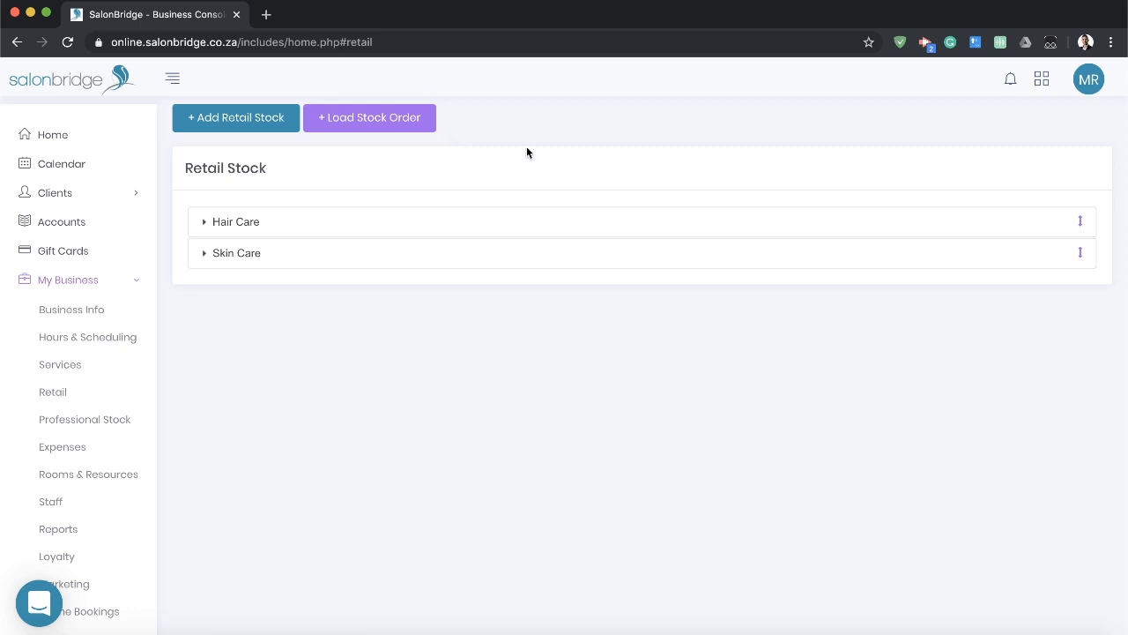
pyautogui.click(464, 226)
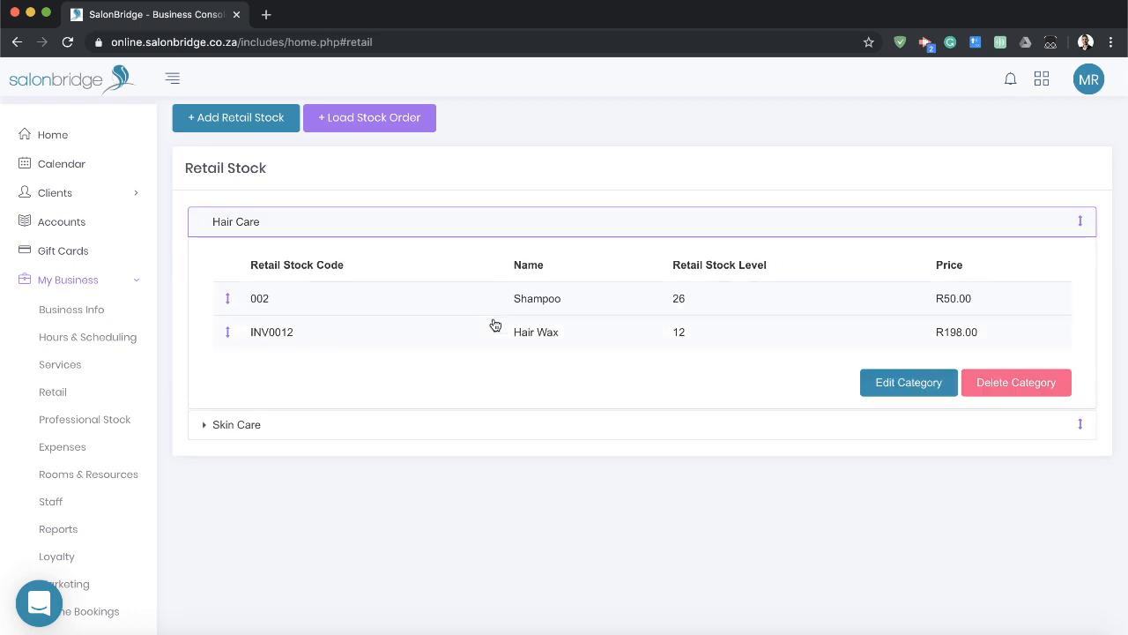
pyautogui.click(575, 231)
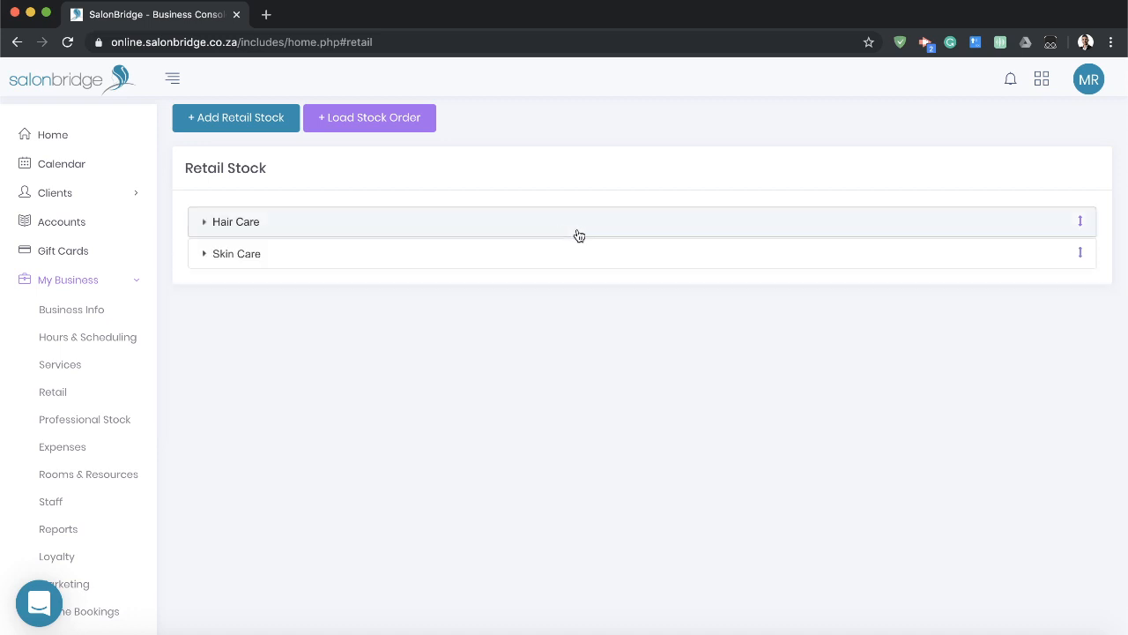
# Load a retail stock order of 5 Hair Wax without capturing it as an expense, and check the Hair Care stock levels.
pyautogui.click(399, 127)
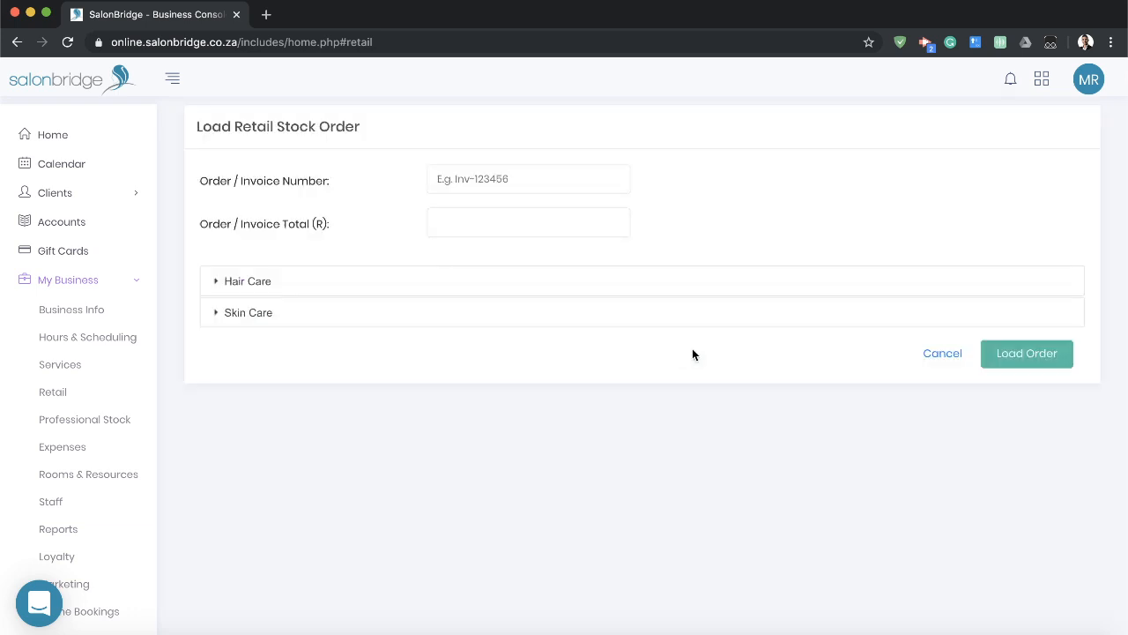
pyautogui.click(564, 293)
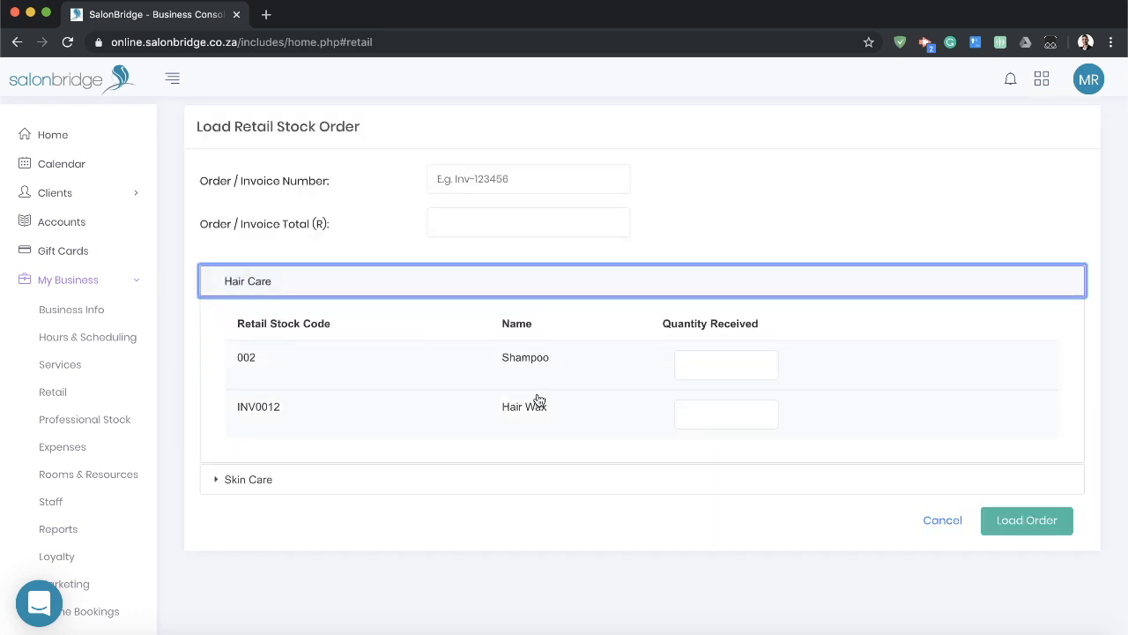
pyautogui.click(715, 414)
pyautogui.write('5')
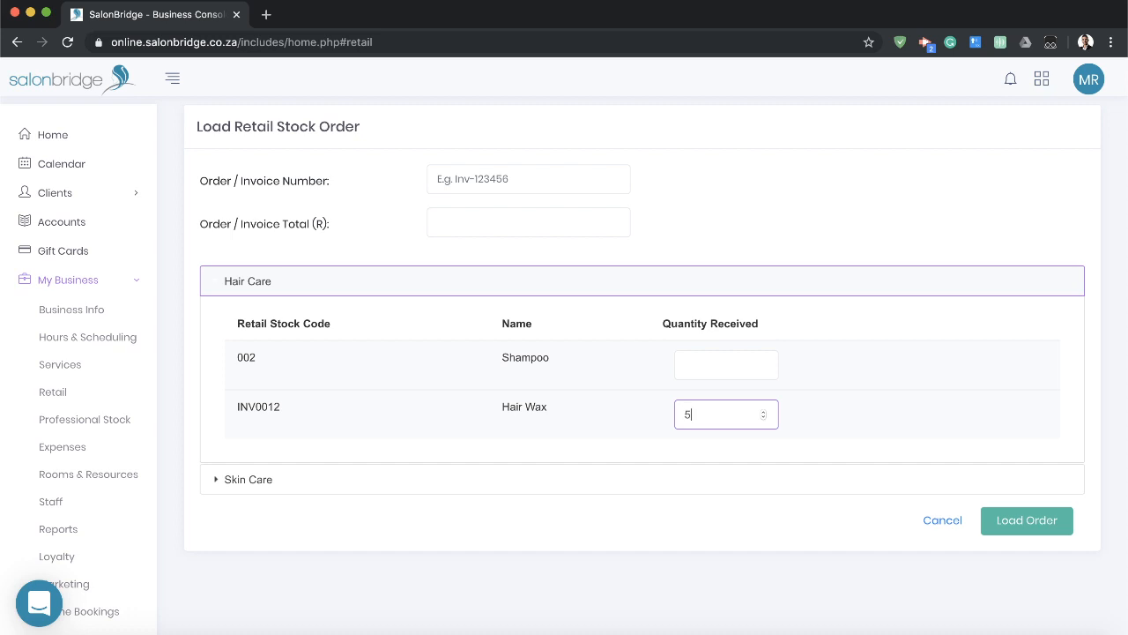
pyautogui.click(798, 547)
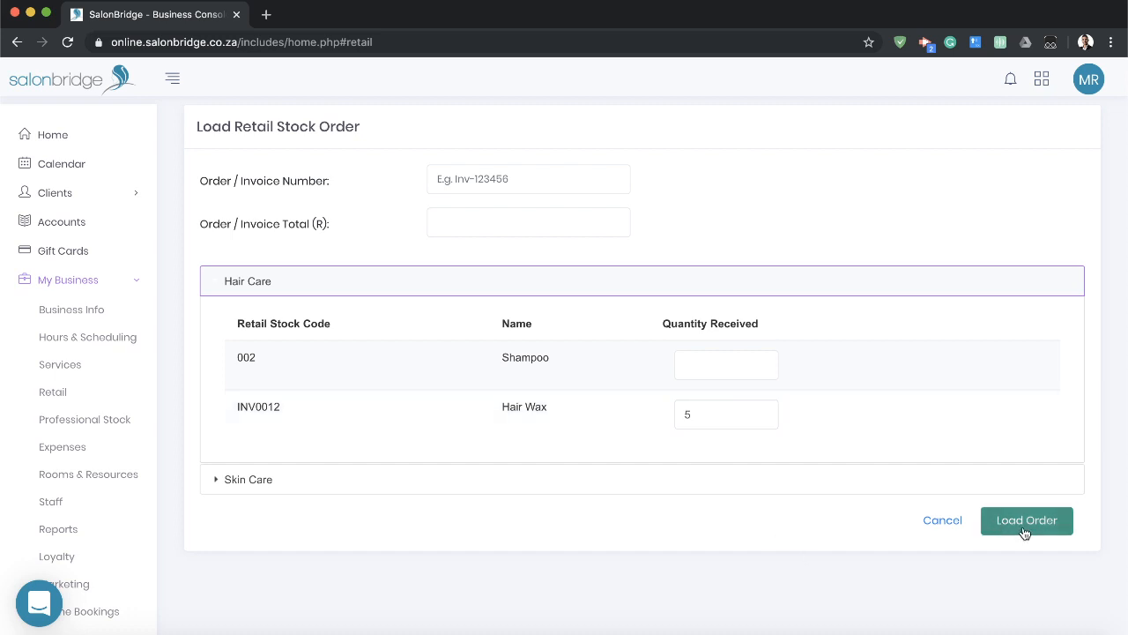
pyautogui.click(1025, 529)
pyautogui.click(604, 449)
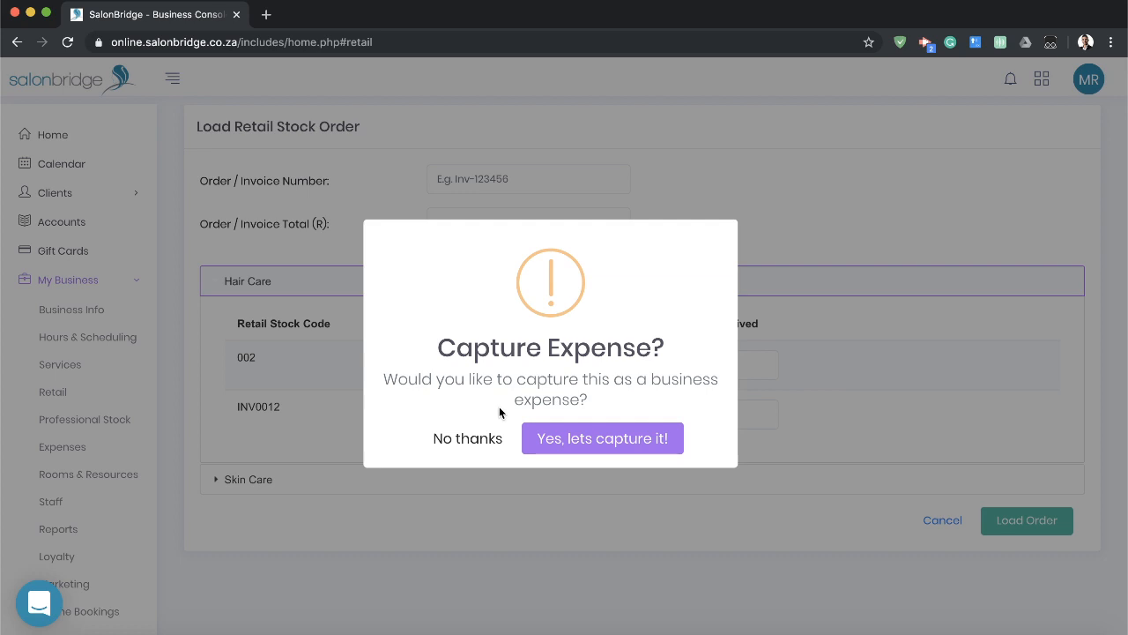
pyautogui.click(459, 445)
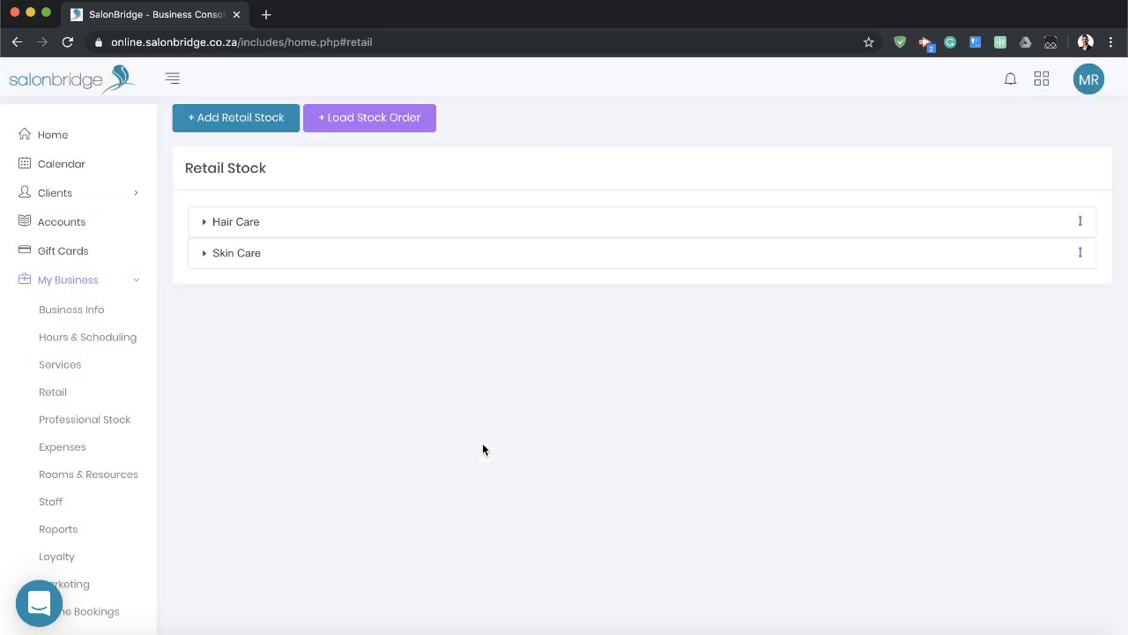
pyautogui.click(576, 220)
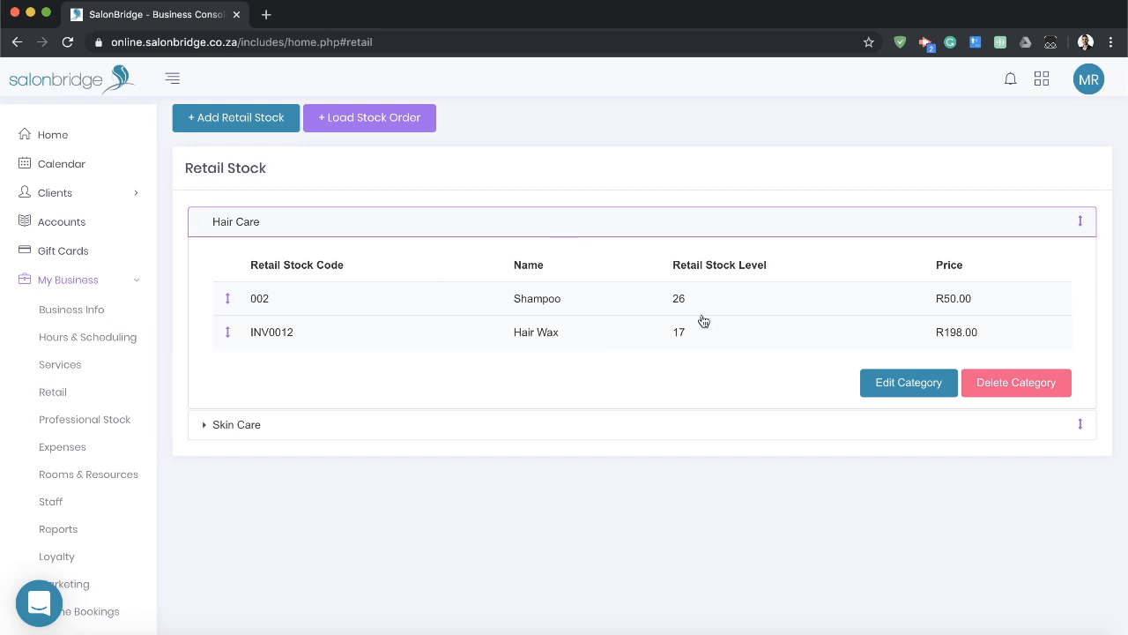
pyautogui.click(588, 227)
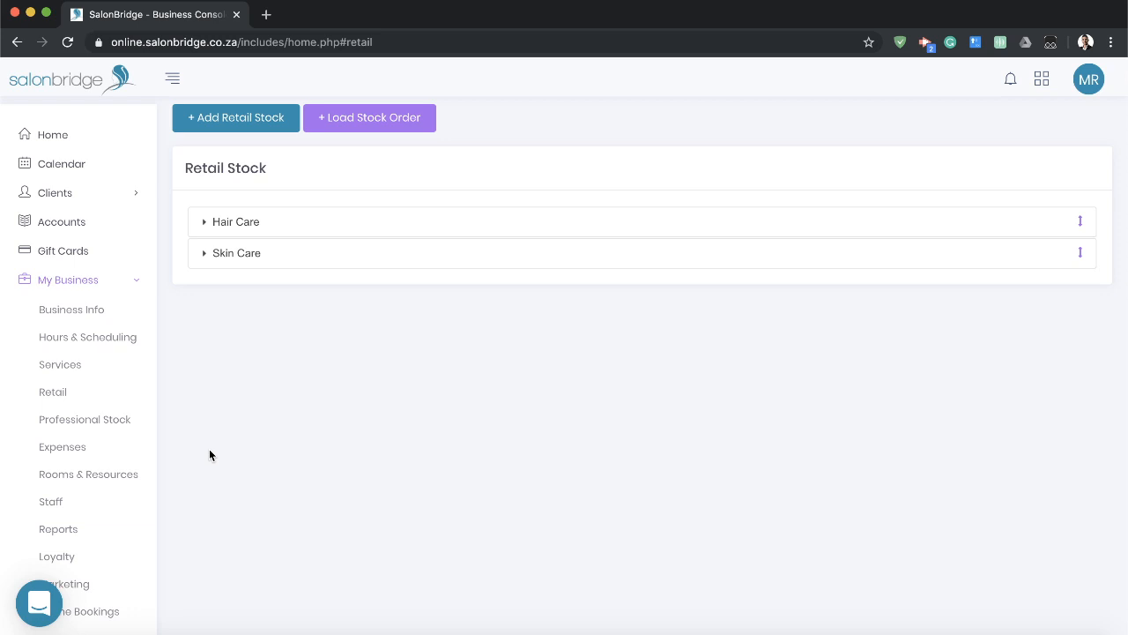
# Review the professional stock's Shampoo category and the new stock form's inventory unit choices, without adding any stock.
pyautogui.click(111, 423)
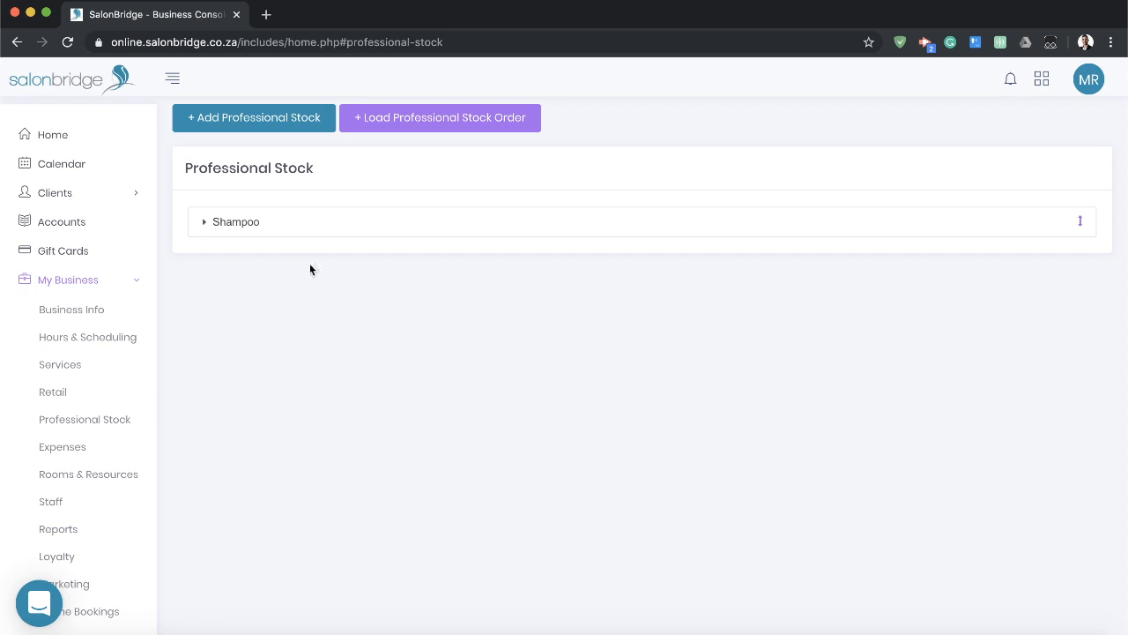
pyautogui.click(591, 226)
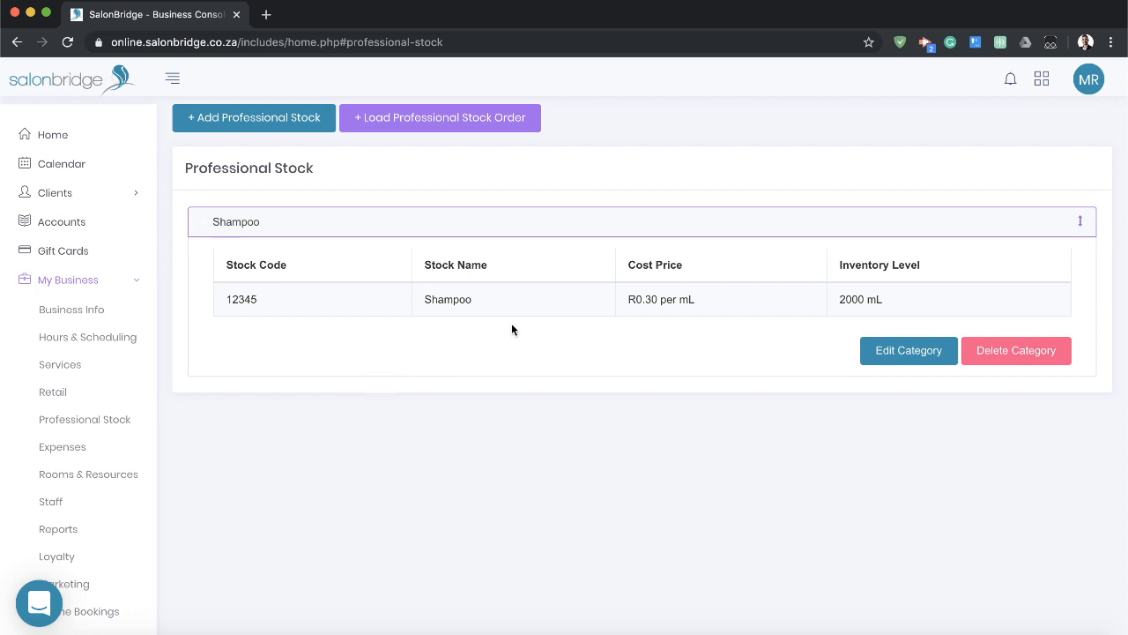
pyautogui.click(256, 118)
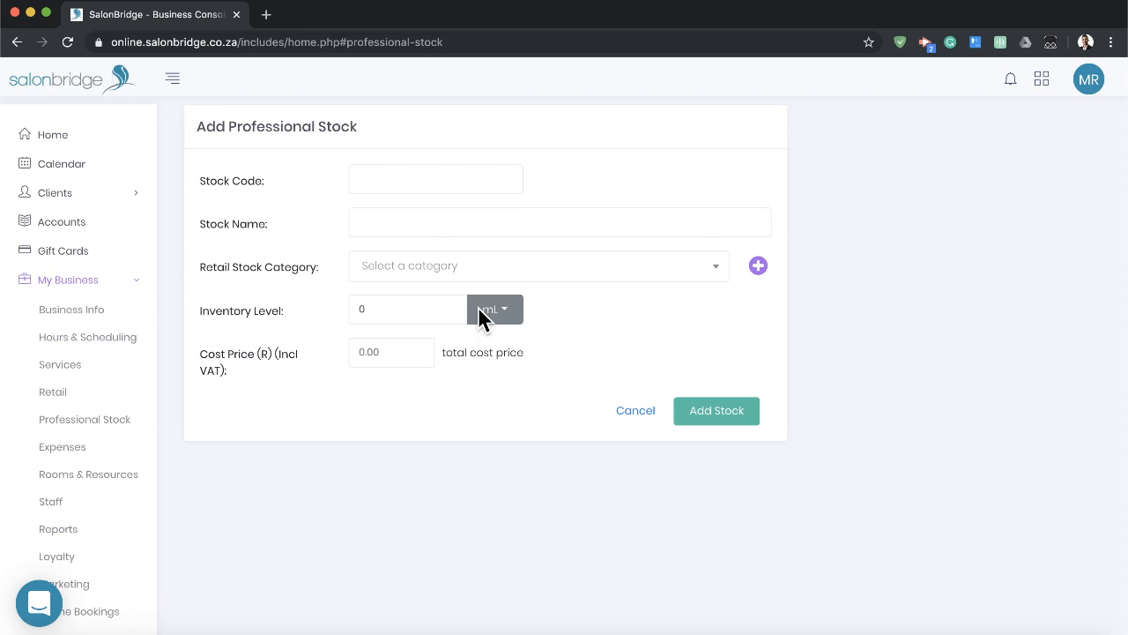
pyautogui.click(484, 313)
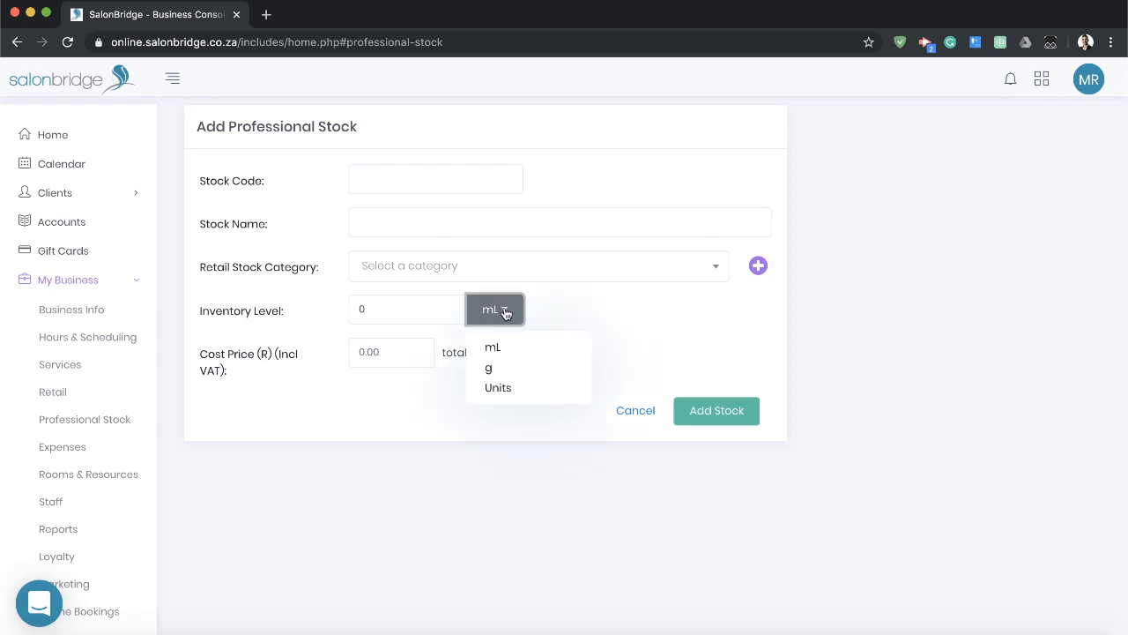
pyautogui.click(752, 352)
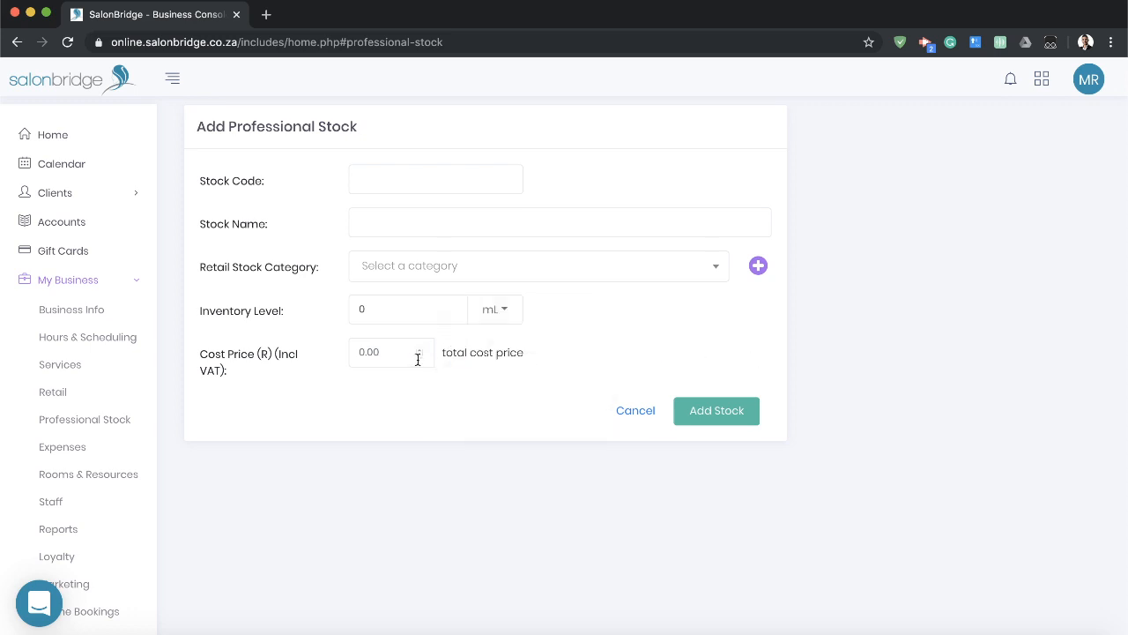
pyautogui.click(628, 413)
pyautogui.click(609, 224)
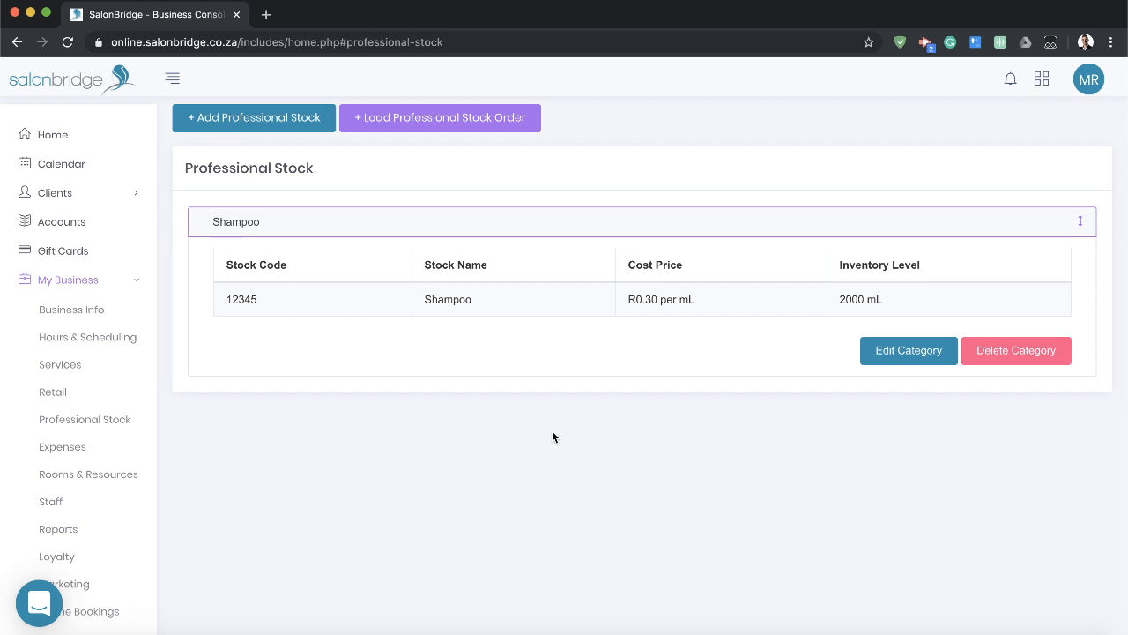
# Start a new business account for expenses named Petty Cash, keeping the Cash Account type.
pyautogui.click(83, 452)
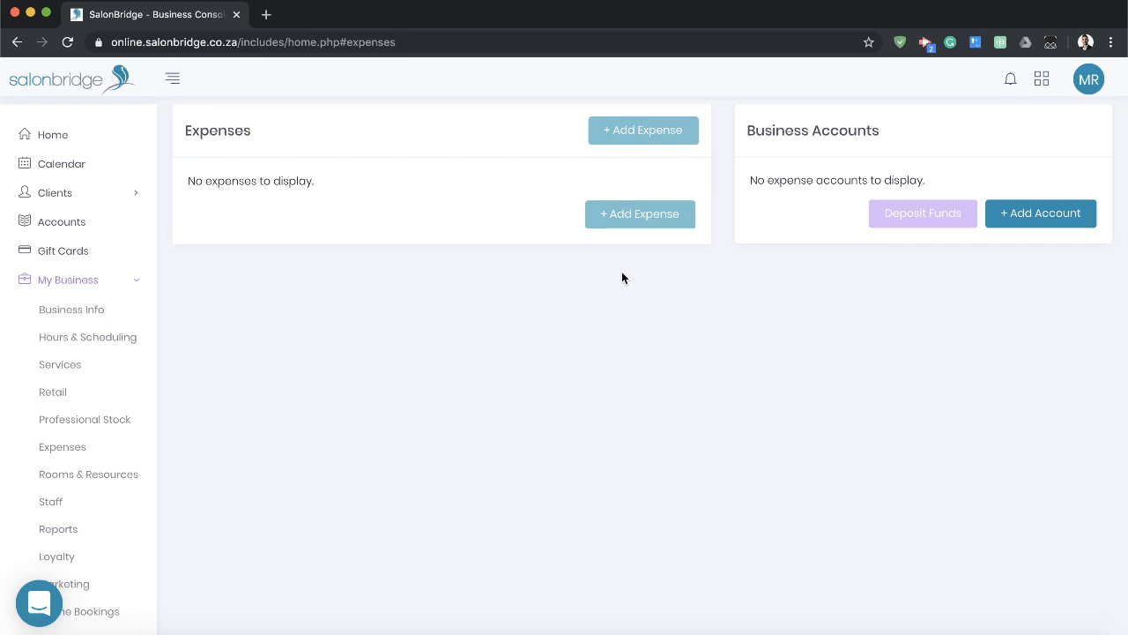
pyautogui.moveTo(751, 130); pyautogui.dragTo(880, 131)
pyautogui.click(896, 133)
pyautogui.click(1037, 217)
pyautogui.write('Petty Cash')
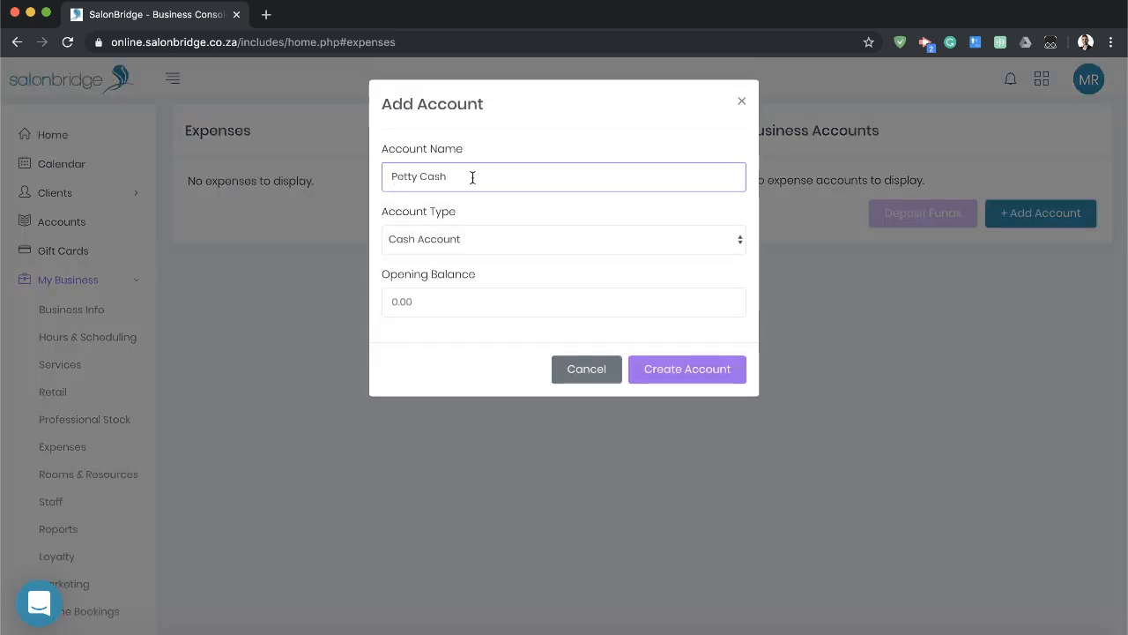
pyautogui.click(502, 209)
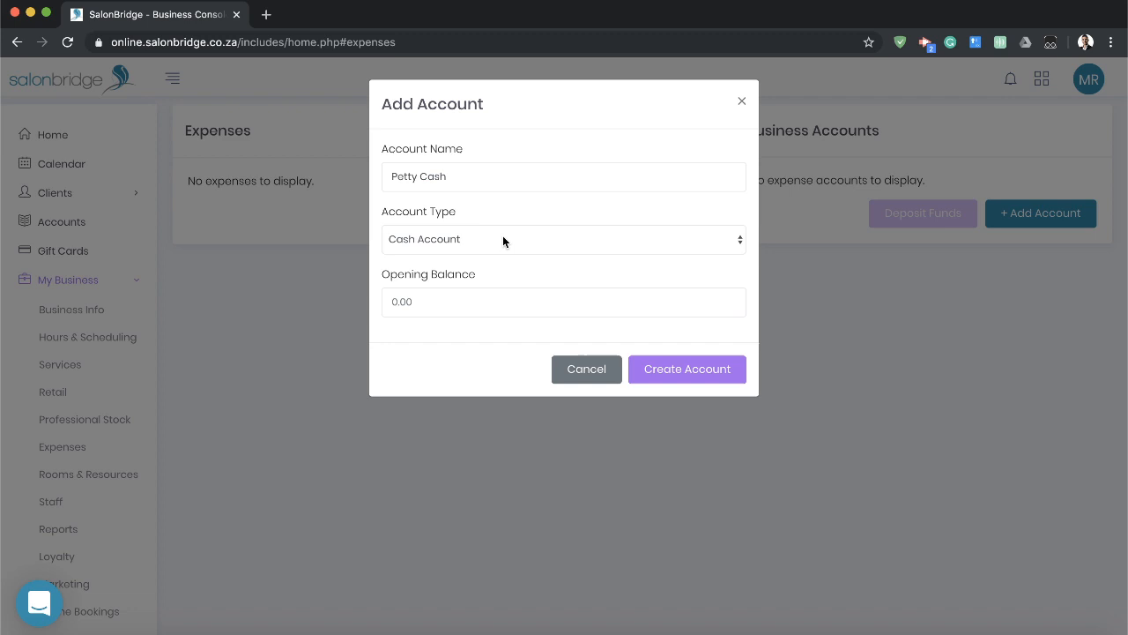
pyautogui.click(503, 240)
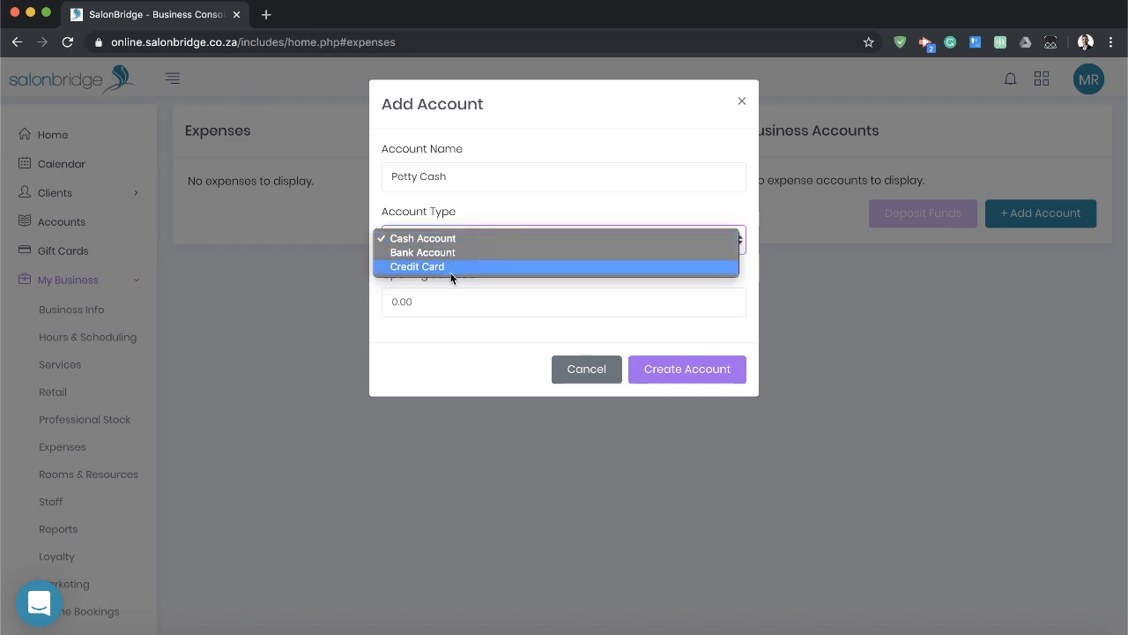
pyautogui.click(487, 219)
# Set the opening balance of the Petty Cash account to 500 and create the account.
pyautogui.click(475, 303)
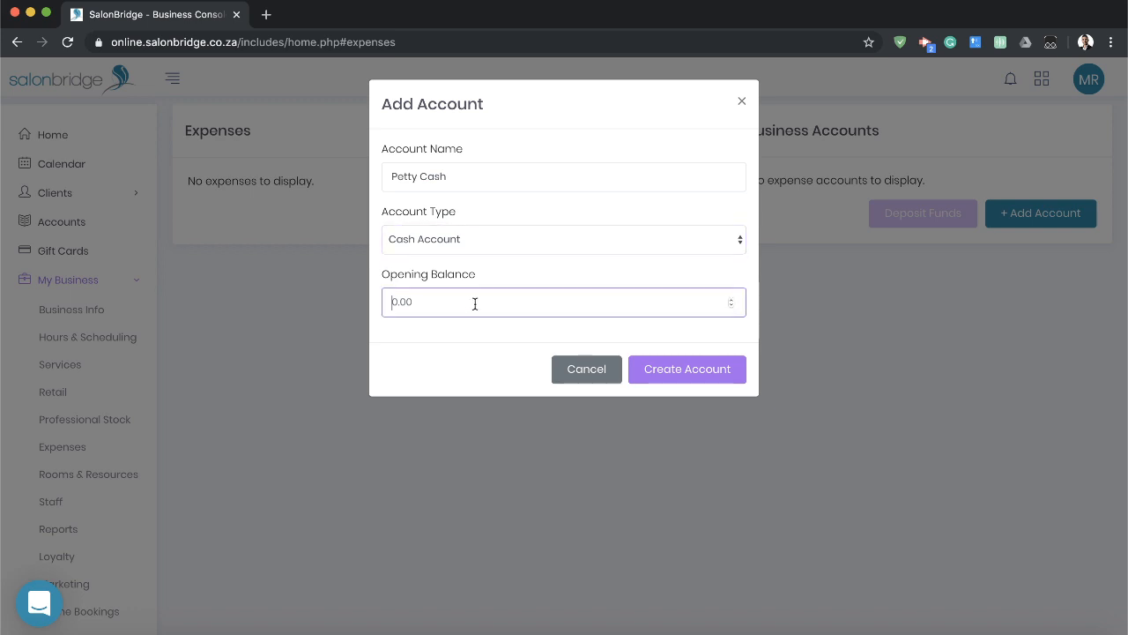
pyautogui.write('0,00500')
pyautogui.press('BackSpace')
pyautogui.press('BackSpace')
pyautogui.press('BackSpace')
pyautogui.press('BackSpace')
pyautogui.press('BackSpace')
pyautogui.press('BackSpace')
pyautogui.press('BackSpace')
pyautogui.write('500')
pyautogui.click(472, 327)
pyautogui.click(701, 366)
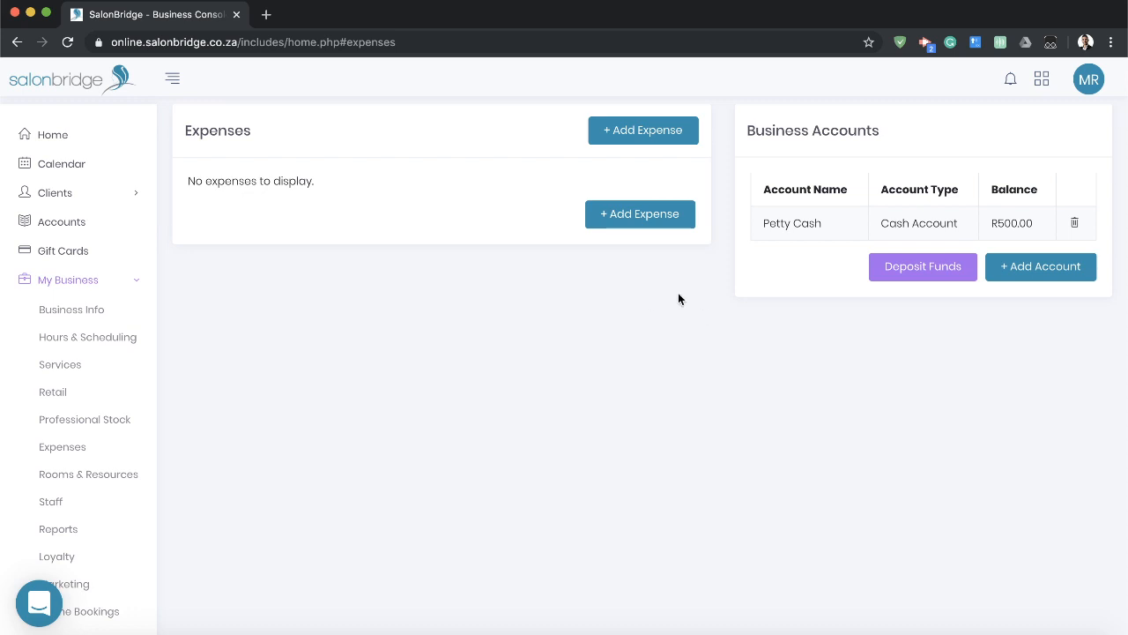
# Start a new expense dated 2019-10-28 and name it Stationary.
pyautogui.click(633, 225)
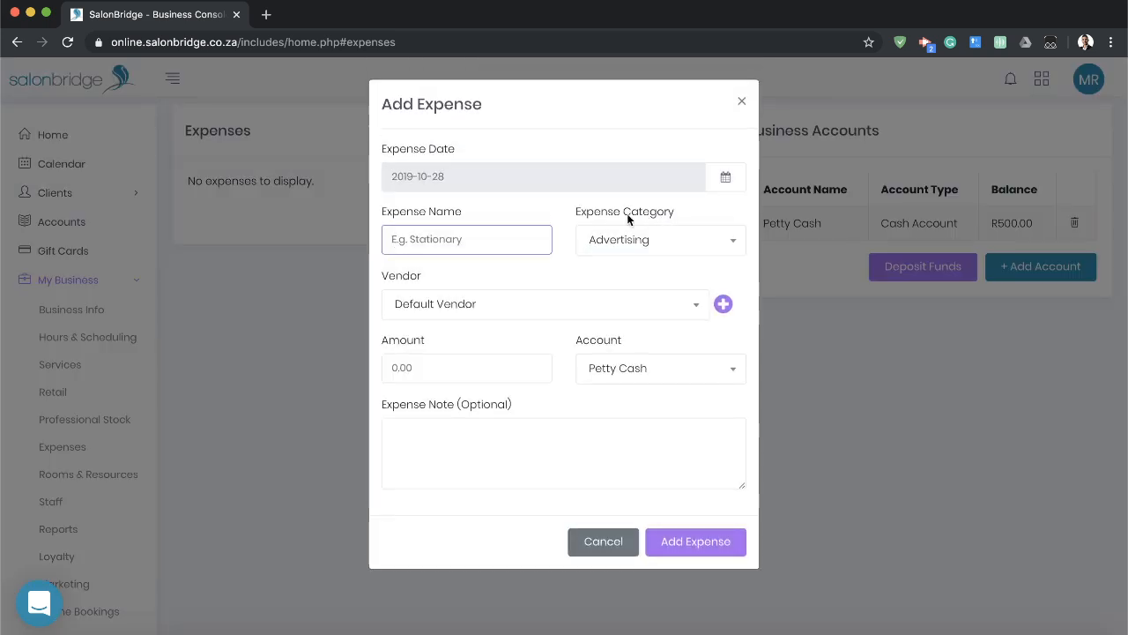
pyautogui.write('Stat')
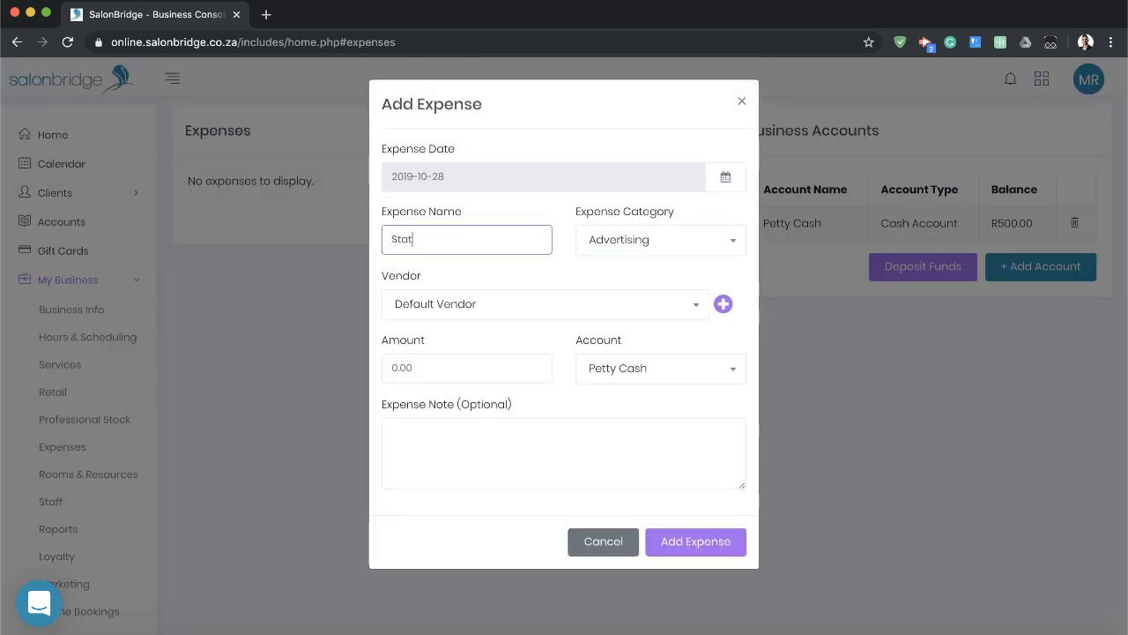
pyautogui.write('ionary')
# Set the Stationary expense's category to Supplies.
pyautogui.click(690, 244)
pyautogui.scroll(-2, 652, 322)
pyautogui.scroll(-3, 656, 330)
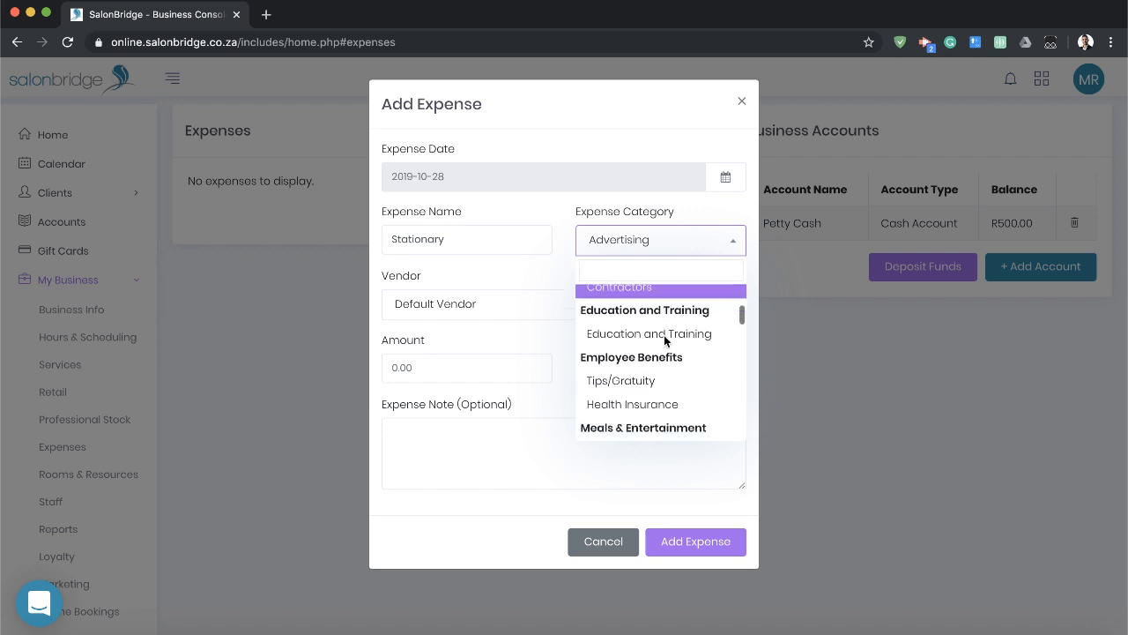
pyautogui.scroll(-1, 667, 341)
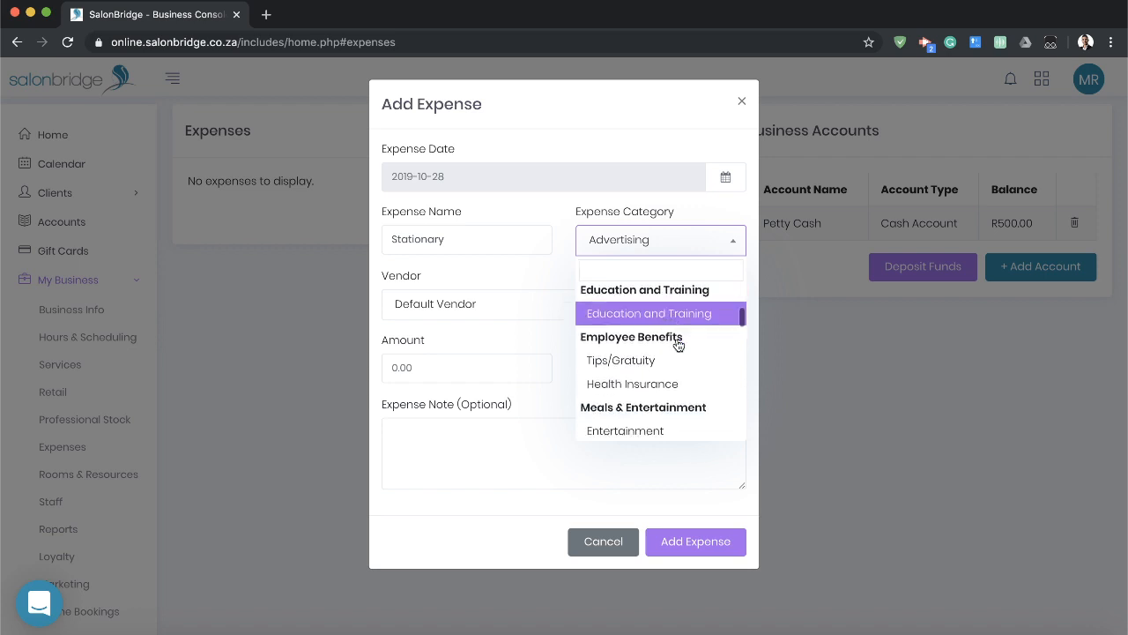
pyautogui.write('off')
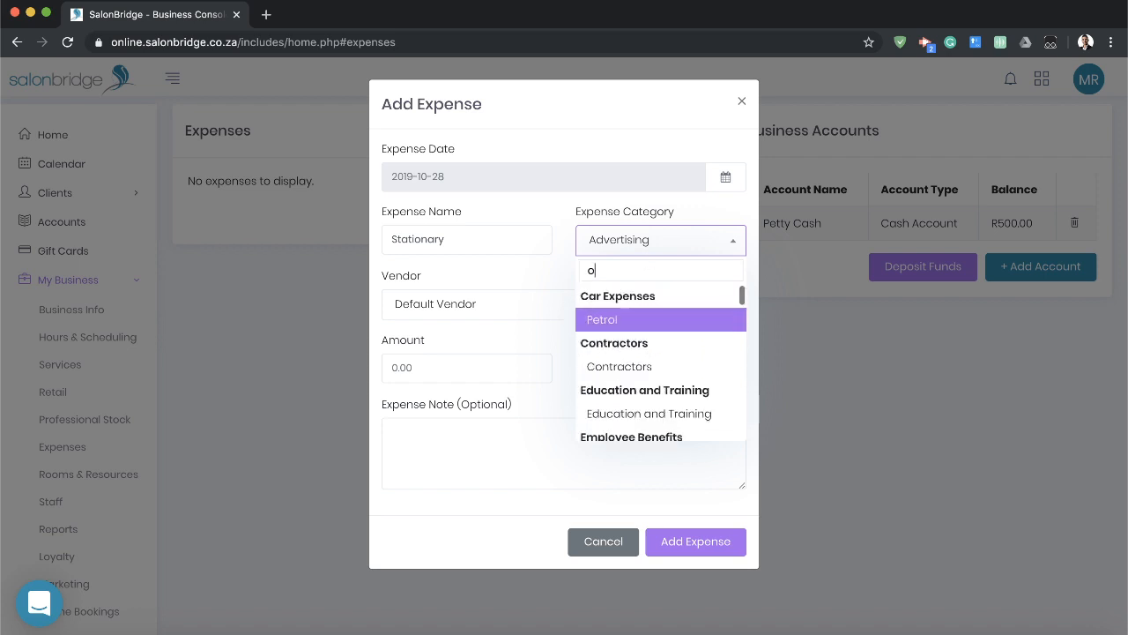
pyautogui.press('BackSpace')
pyautogui.press('BackSpace')
pyautogui.press('BackSpace')
pyautogui.write('exp')
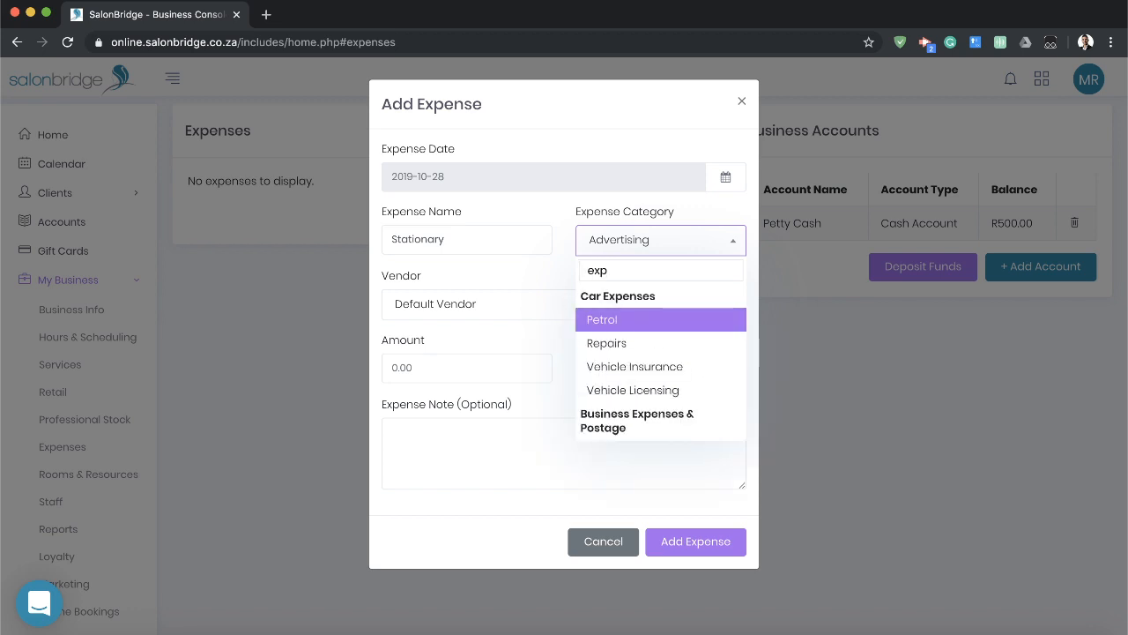
pyautogui.scroll(-4, 642, 340)
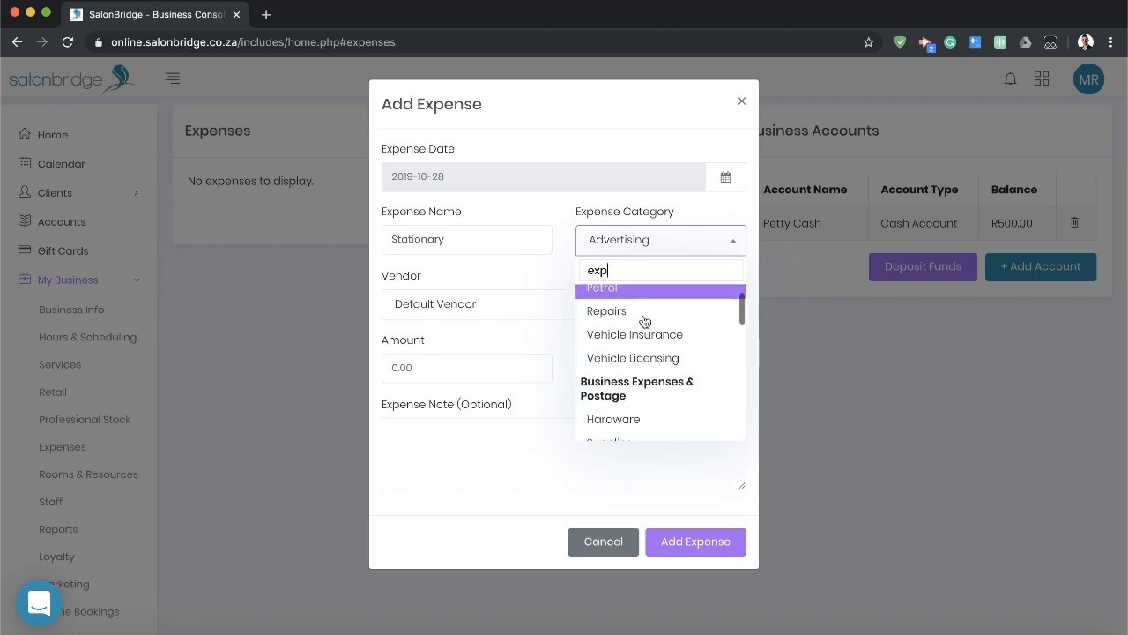
pyautogui.click(635, 347)
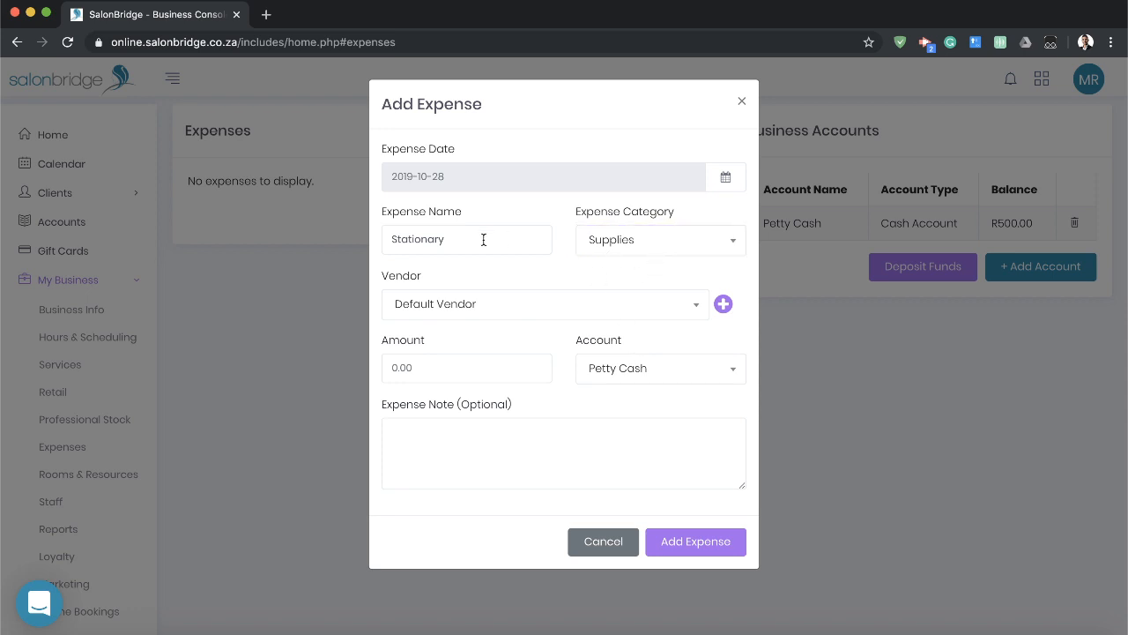
# Add the expense with Waltons as vendor and an amount of 100 paid from Petty Cash, and check that account's balance.
pyautogui.click(536, 305)
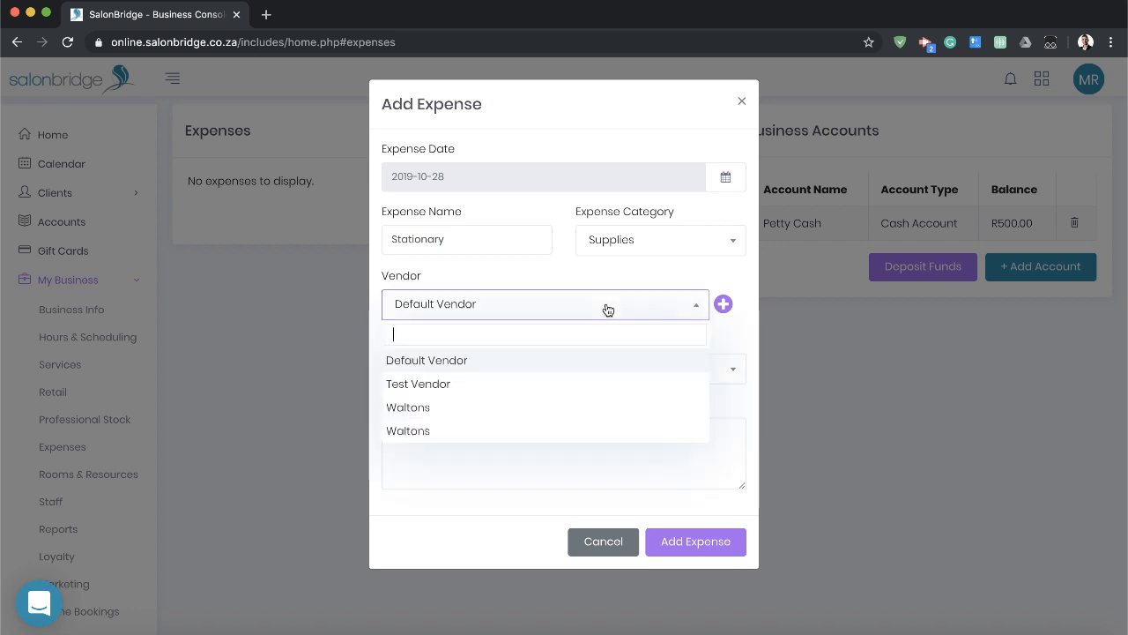
pyautogui.click(438, 408)
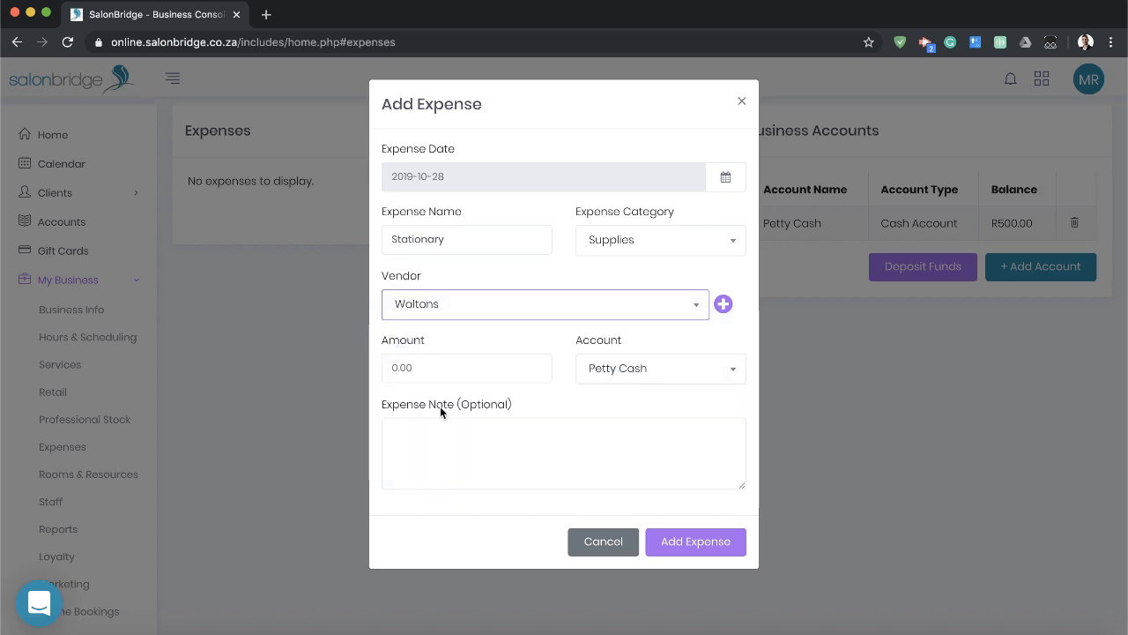
pyautogui.click(442, 369)
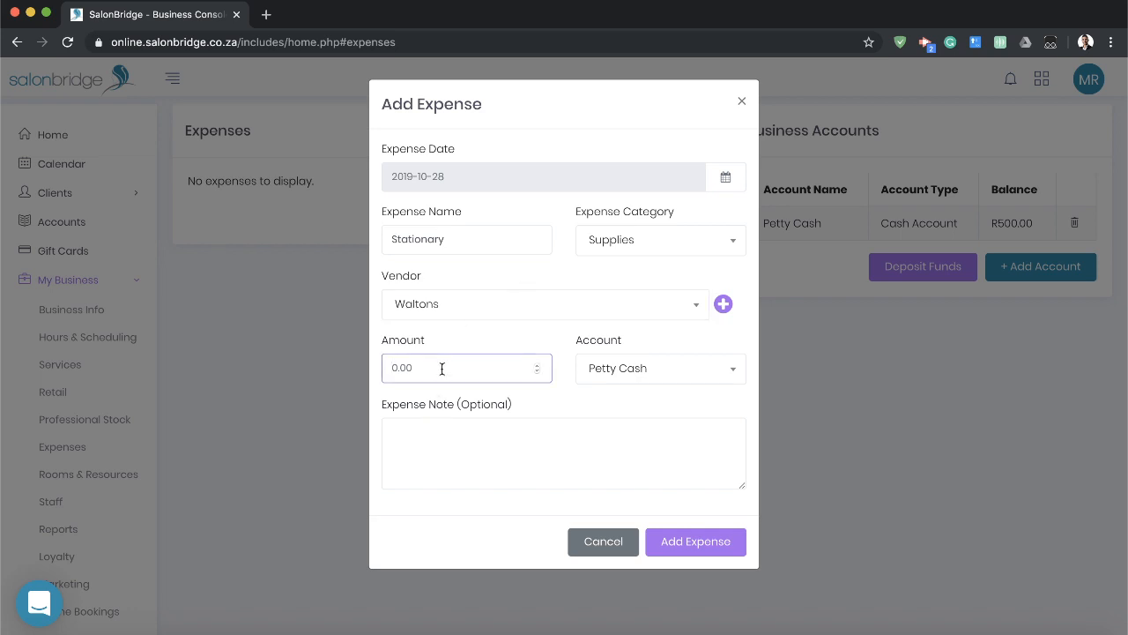
pyautogui.write('100')
pyautogui.click(487, 347)
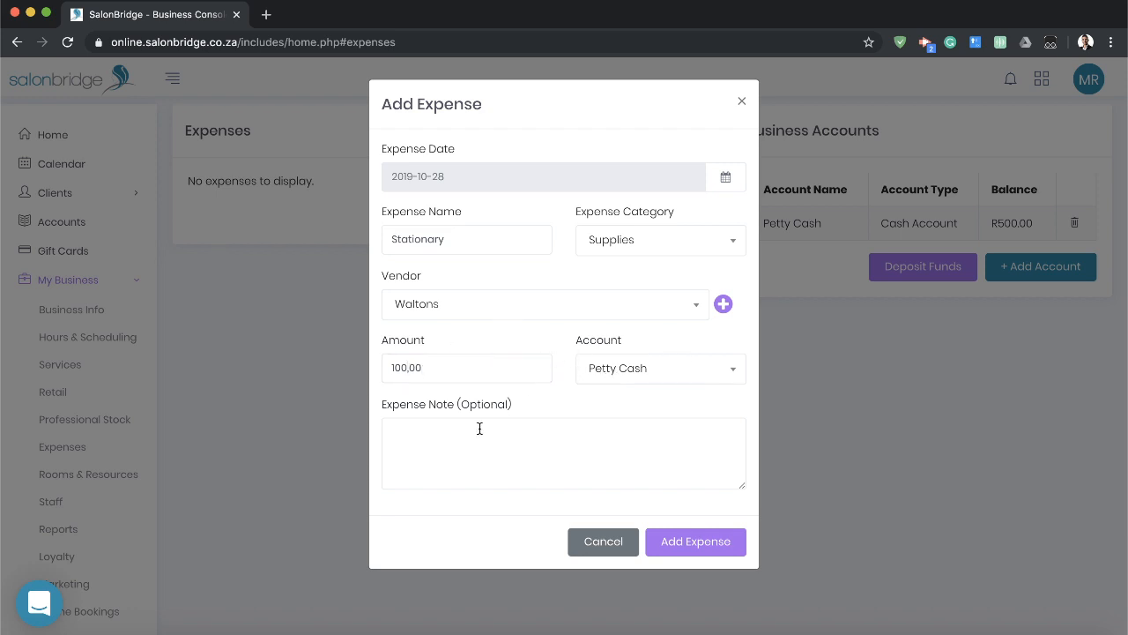
pyautogui.click(684, 539)
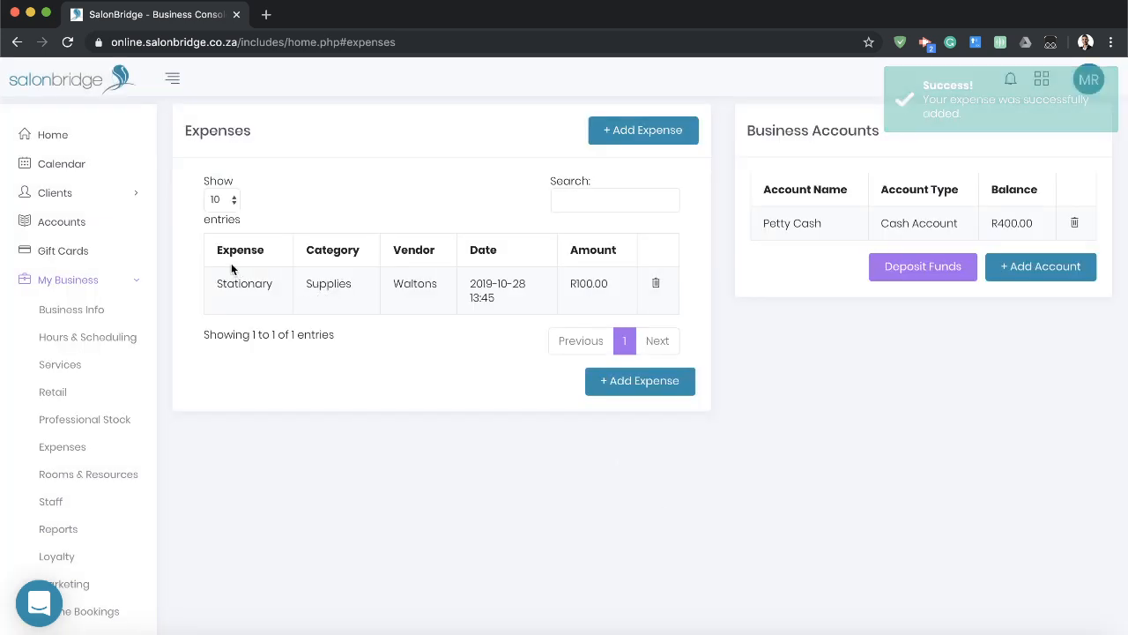
pyautogui.doubleClick(1002, 223)
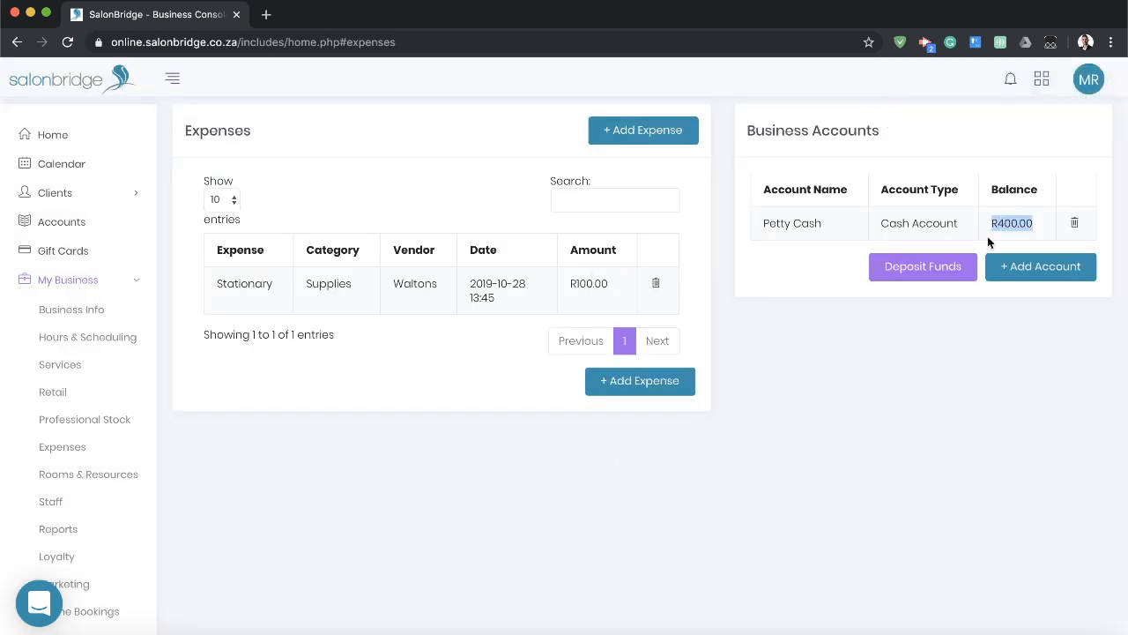
pyautogui.click(973, 345)
# Generate an on-screen Client Report of the New vs Repeat Clients sub type.
pyautogui.click(113, 535)
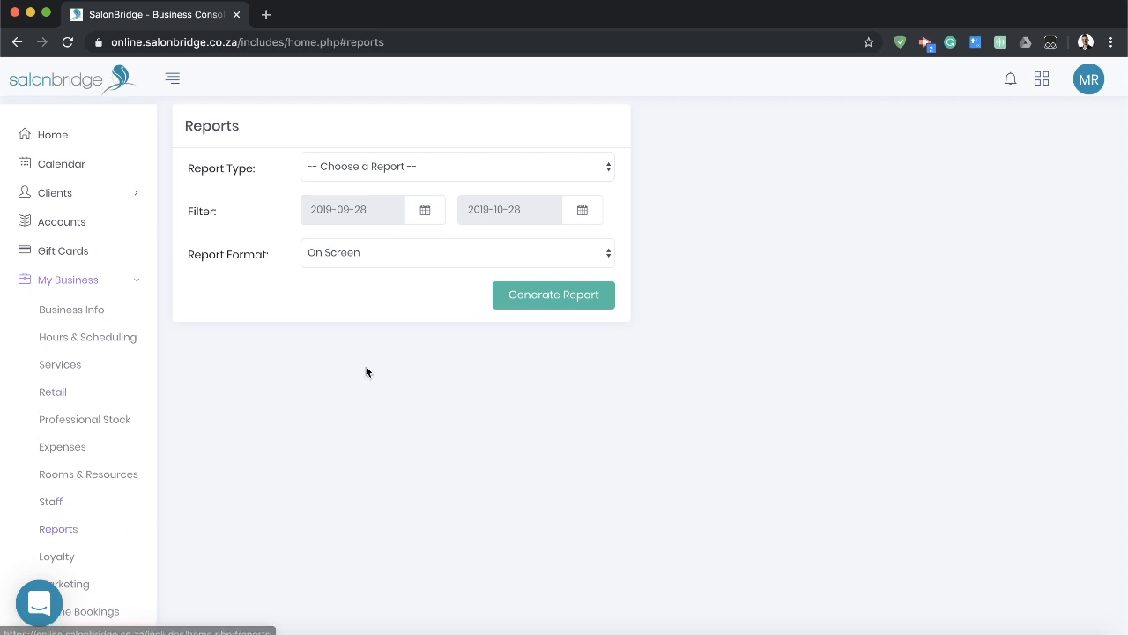
pyautogui.click(538, 170)
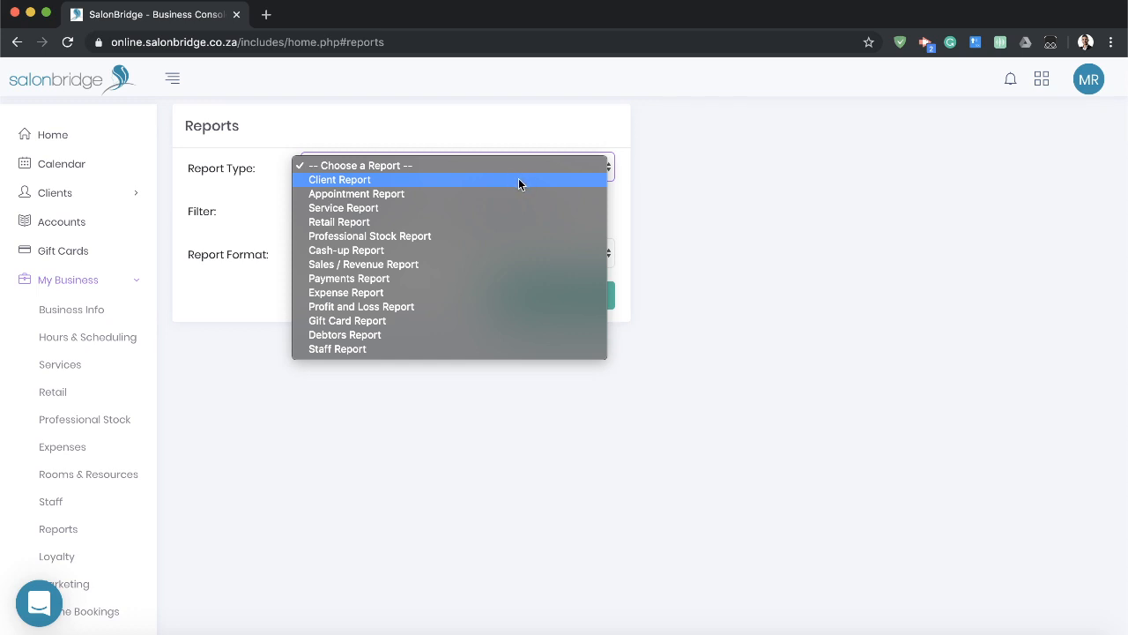
pyautogui.click(336, 181)
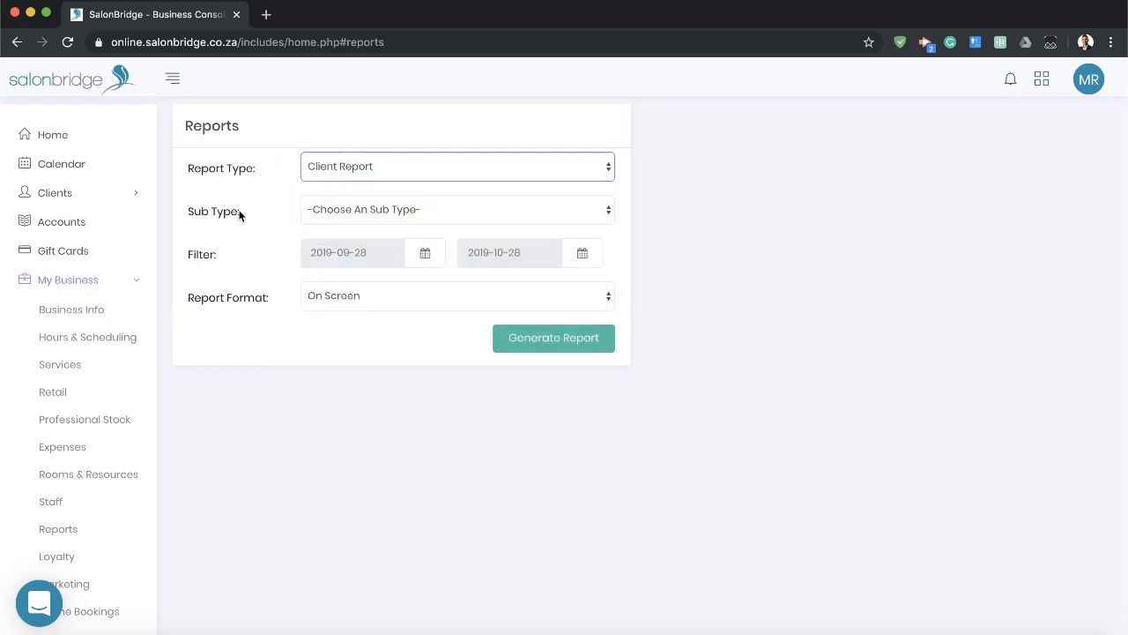
pyautogui.click(481, 211)
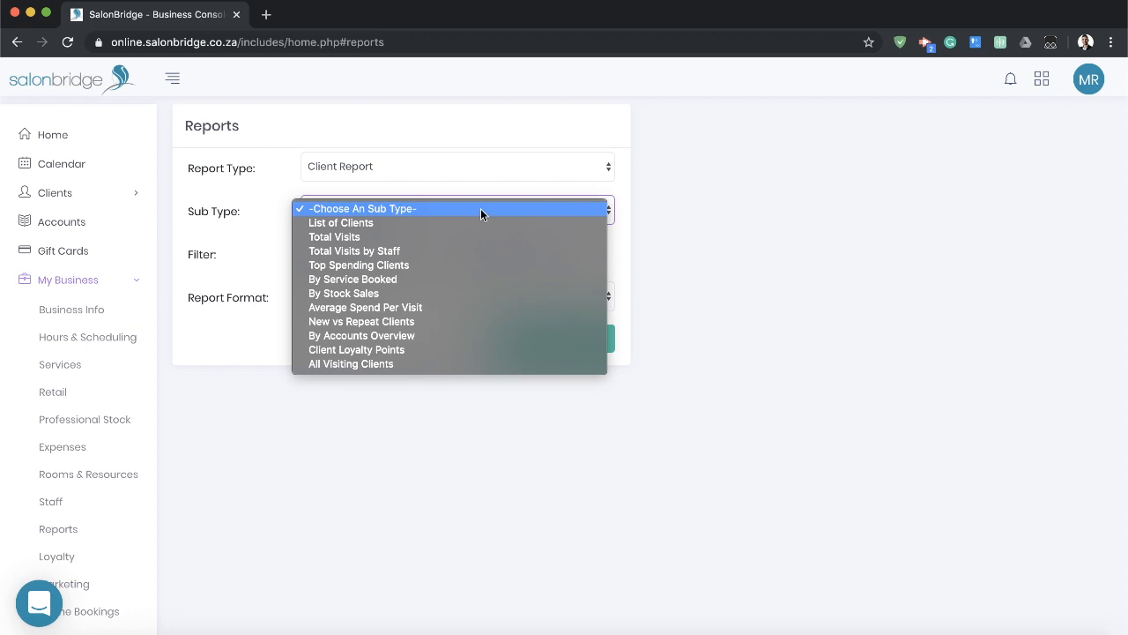
pyautogui.click(372, 323)
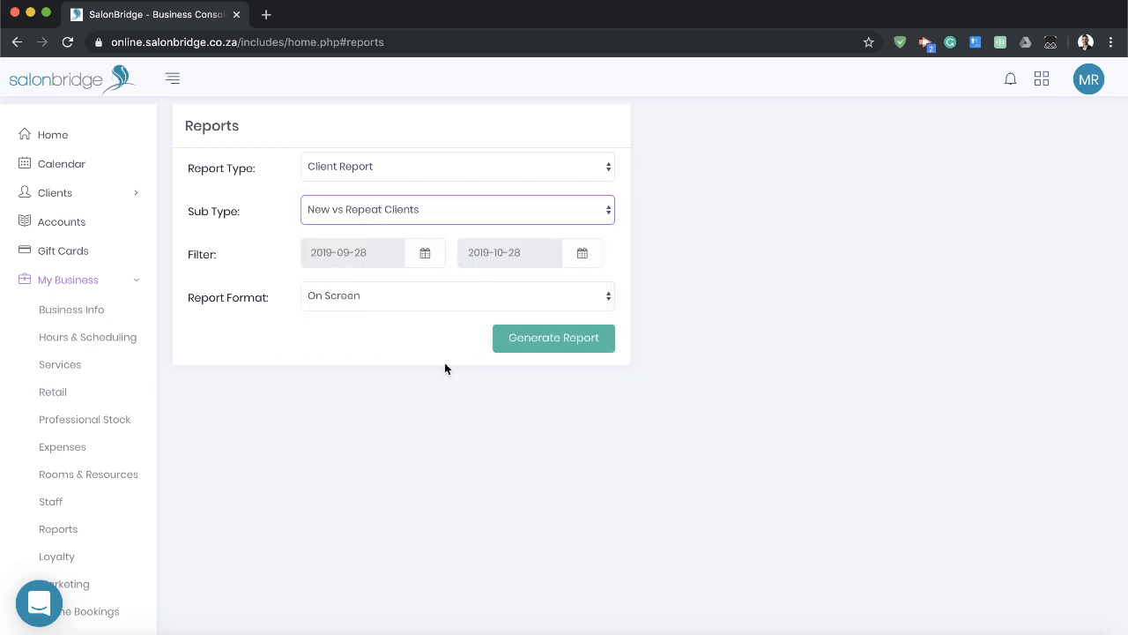
pyautogui.click(558, 344)
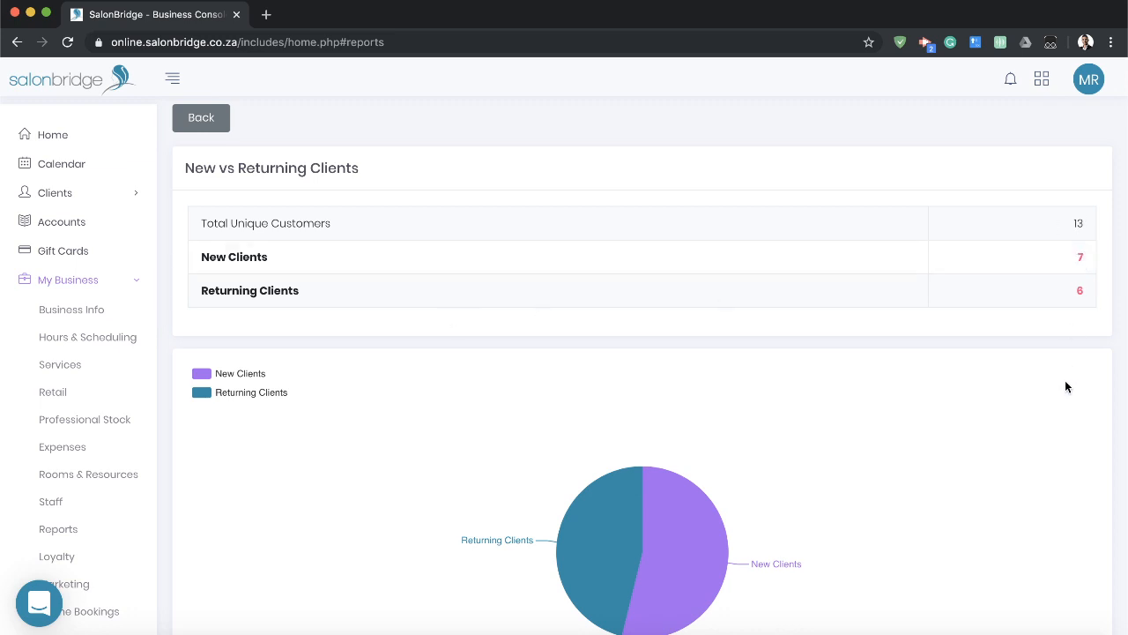
# Review the New vs Returning Clients chart, return to the report settings and look at the report format choices without changing them.
pyautogui.scroll(-3, 554, 406)
pyautogui.moveTo(641, 448)
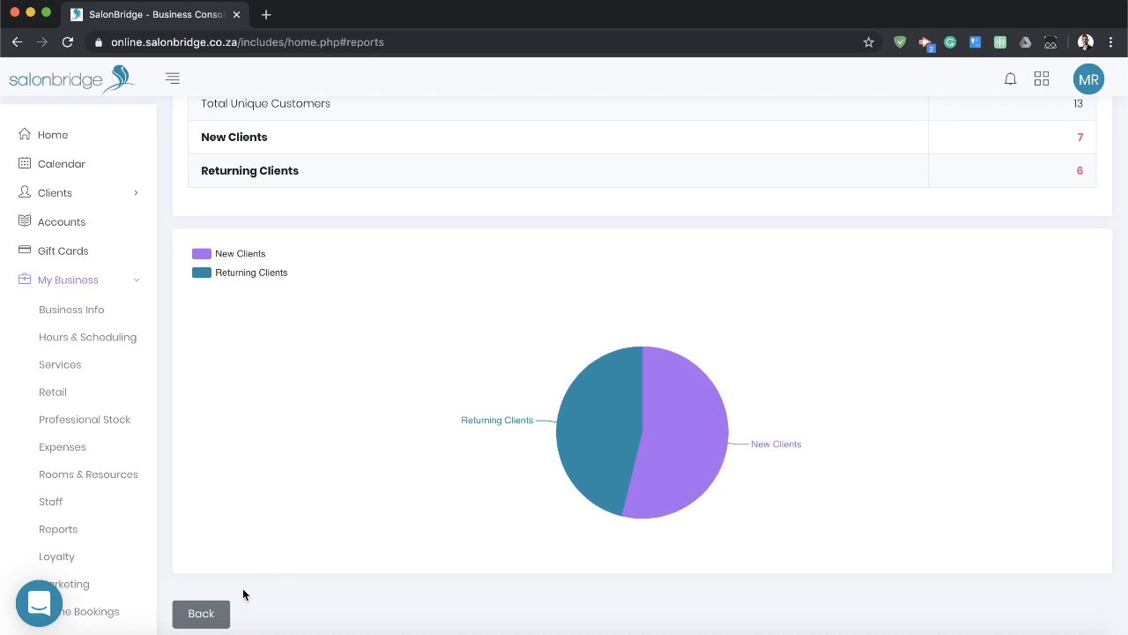
pyautogui.click(200, 614)
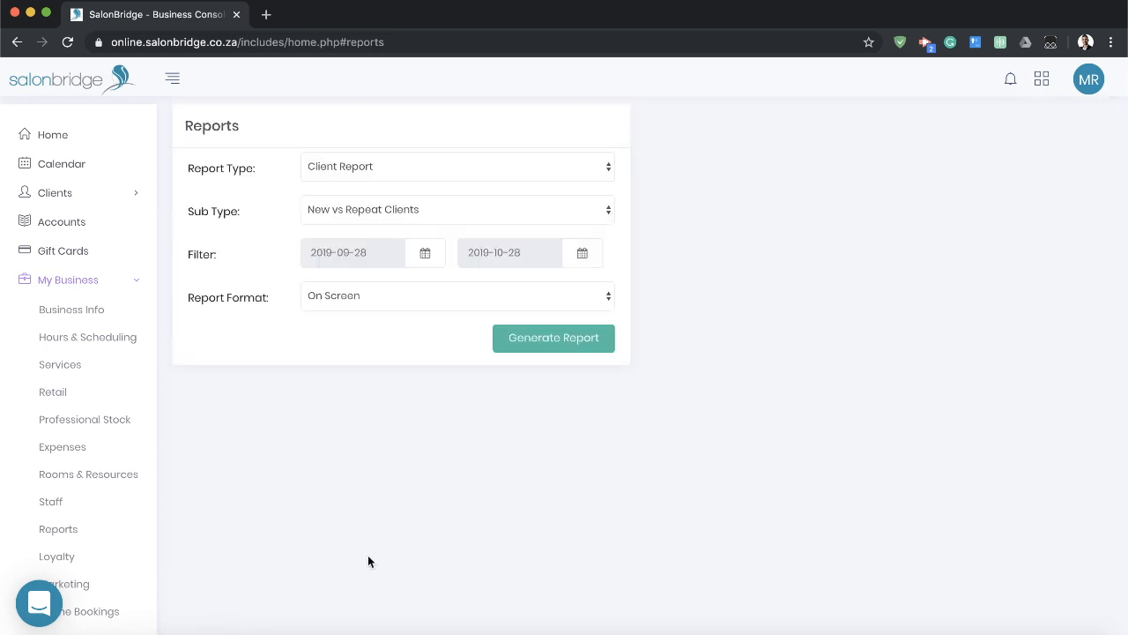
pyautogui.click(567, 300)
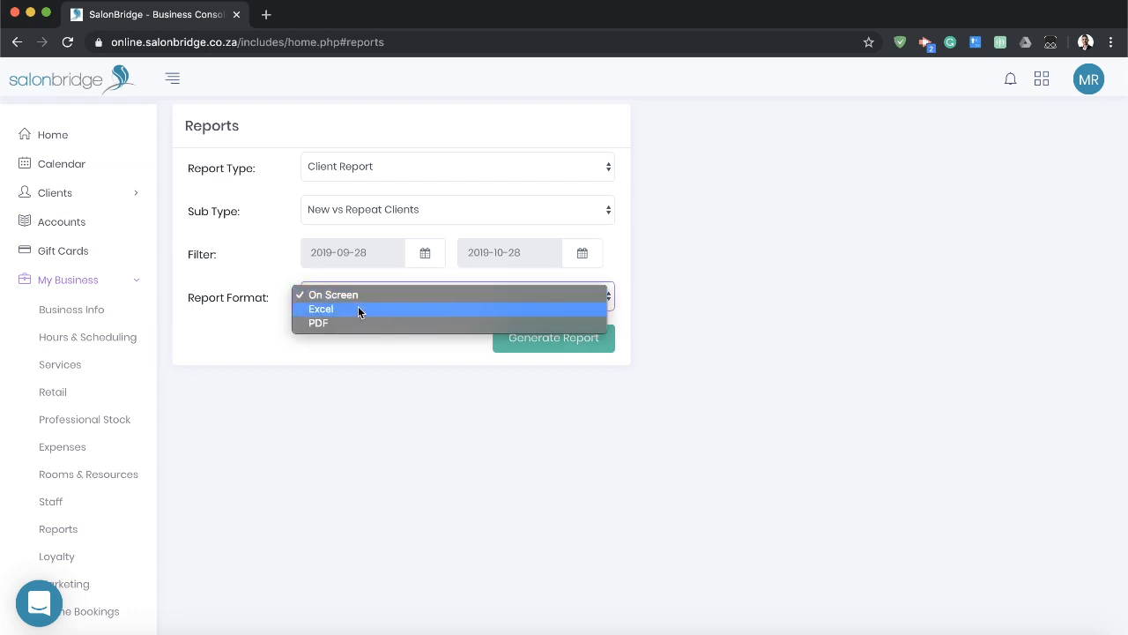
pyautogui.click(356, 362)
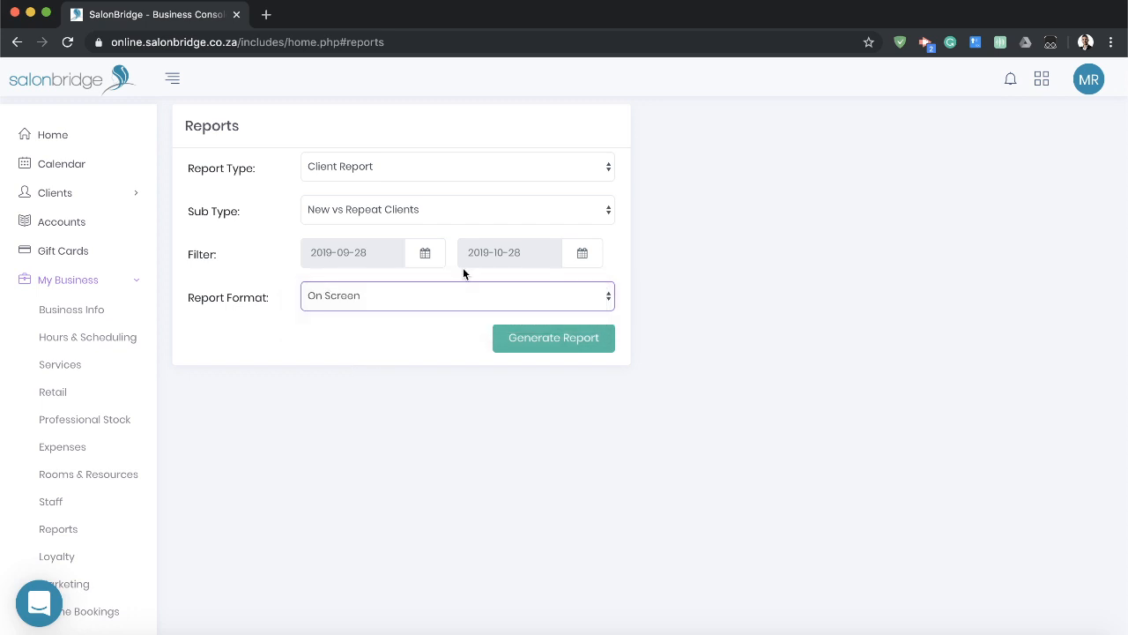
# Generate an on-screen Cash-up Report of the Standard sub type for 2019-10-28.
pyautogui.click(471, 177)
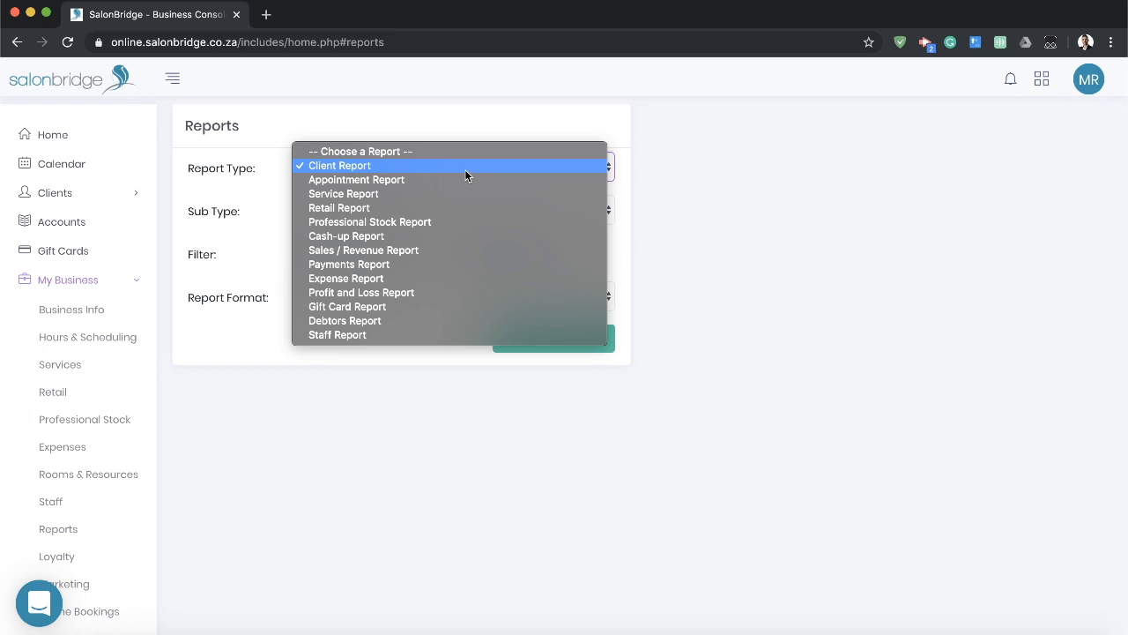
pyautogui.click(354, 235)
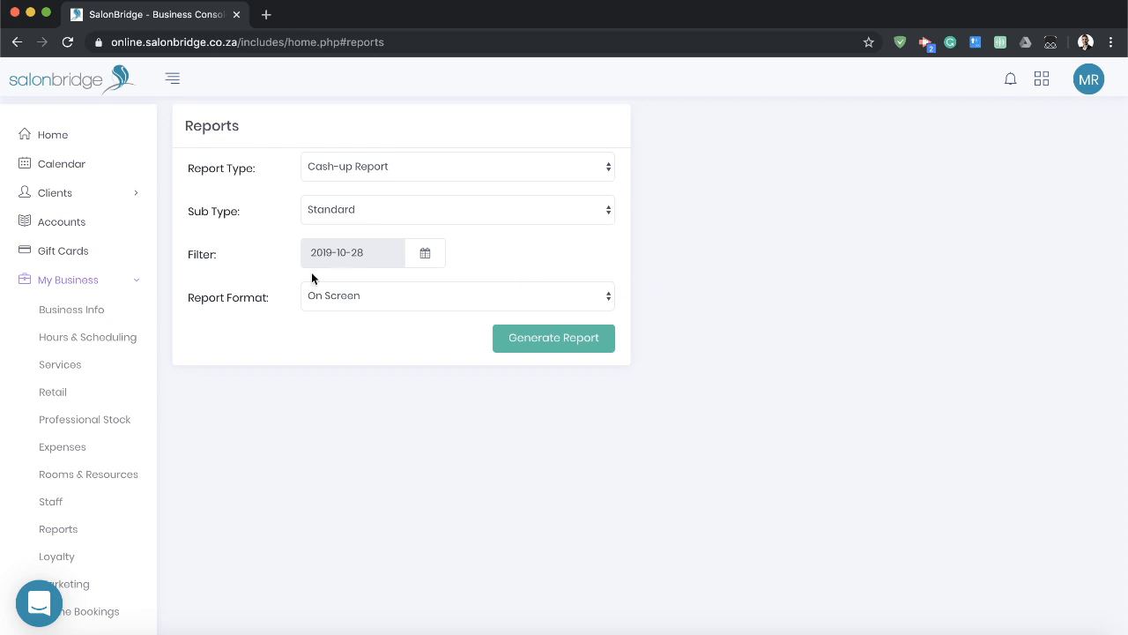
pyautogui.click(574, 341)
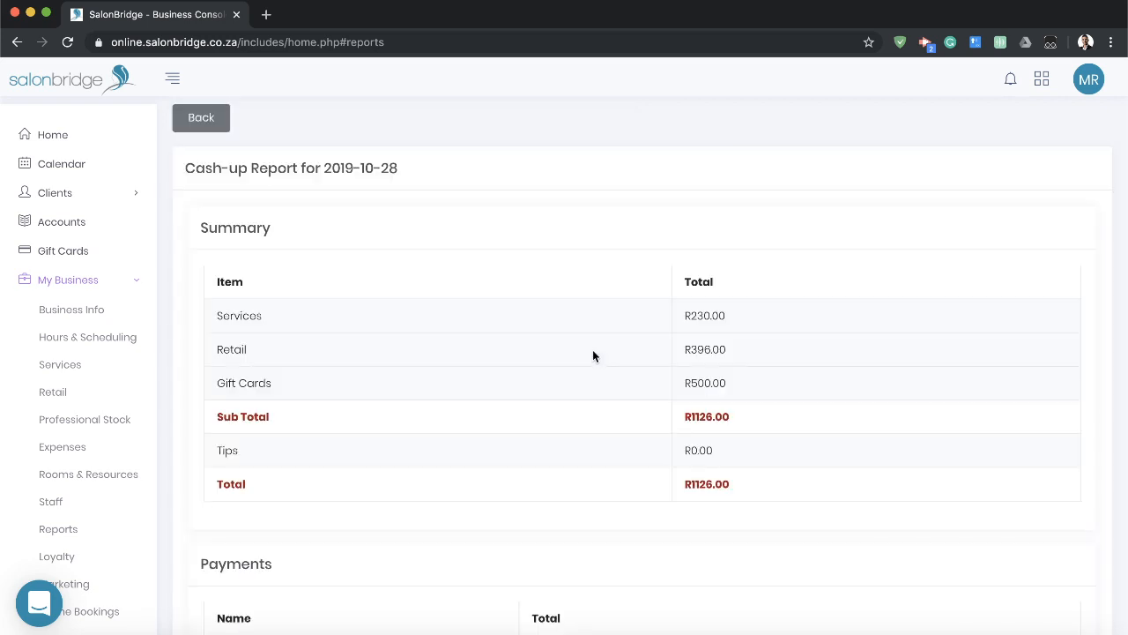
# Review the item totals in the Summary section of the cash-up report.
pyautogui.scroll(-2, 595, 356)
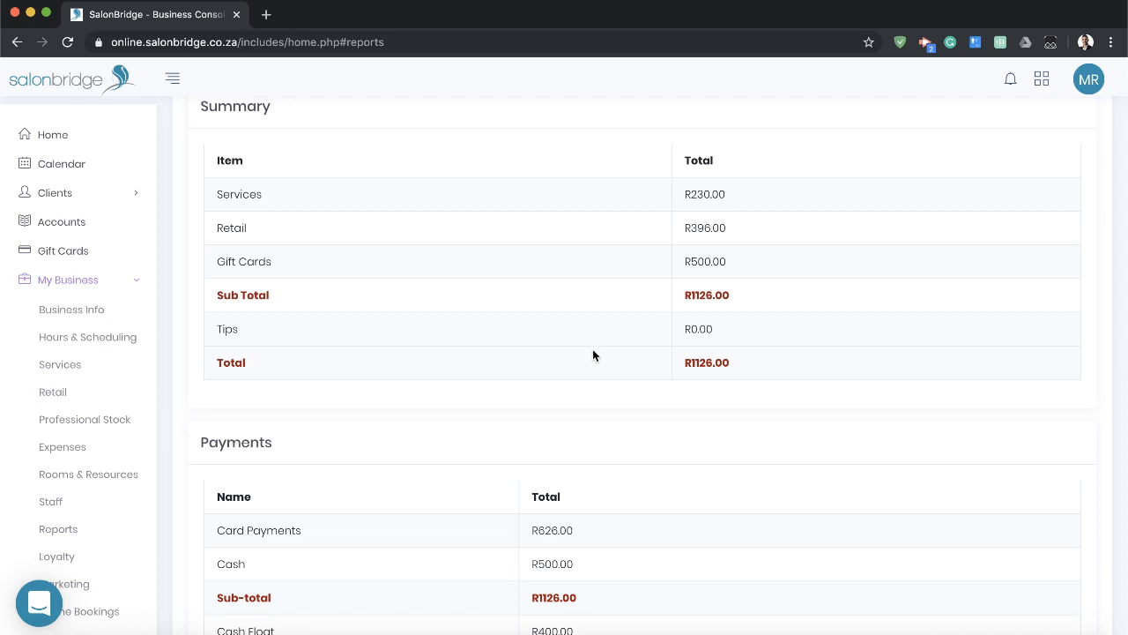
pyautogui.scroll(1, 600, 354)
pyautogui.doubleClick(218, 236)
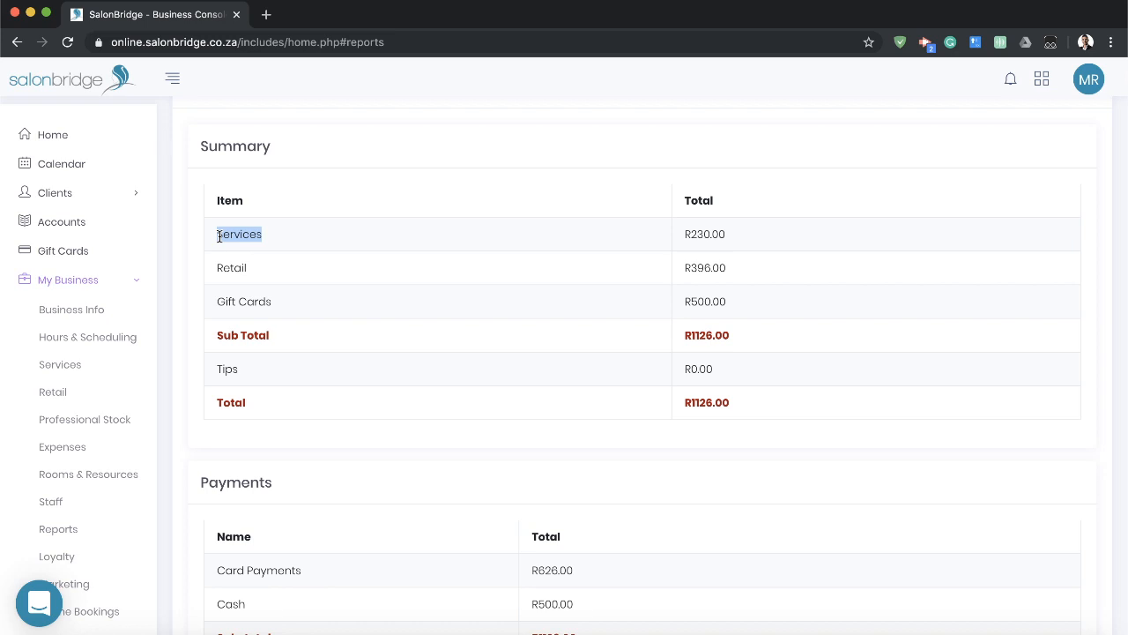
pyautogui.tripleClick(315, 316)
pyautogui.click(689, 404)
# Examine the sub-total, cash float and overall total in the cash-up report's Payments section.
pyautogui.scroll(-5, 689, 404)
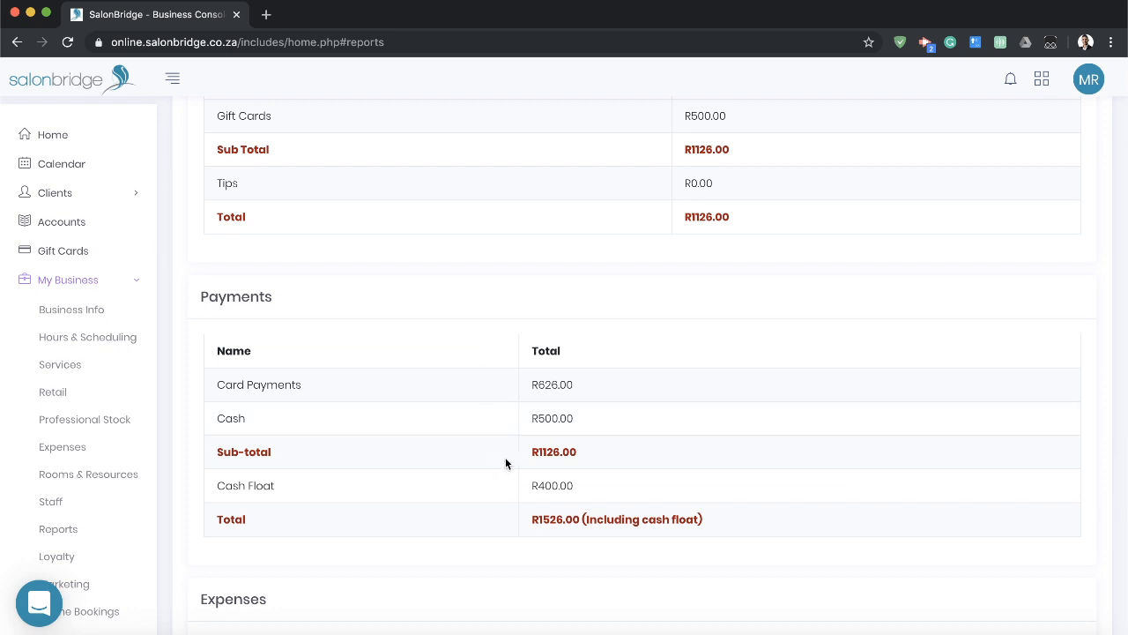
pyautogui.doubleClick(551, 453)
pyautogui.doubleClick(553, 487)
pyautogui.moveTo(551, 516); pyautogui.dragTo(721, 517)
pyautogui.click(733, 521)
pyautogui.moveTo(217, 484); pyautogui.dragTo(751, 523)
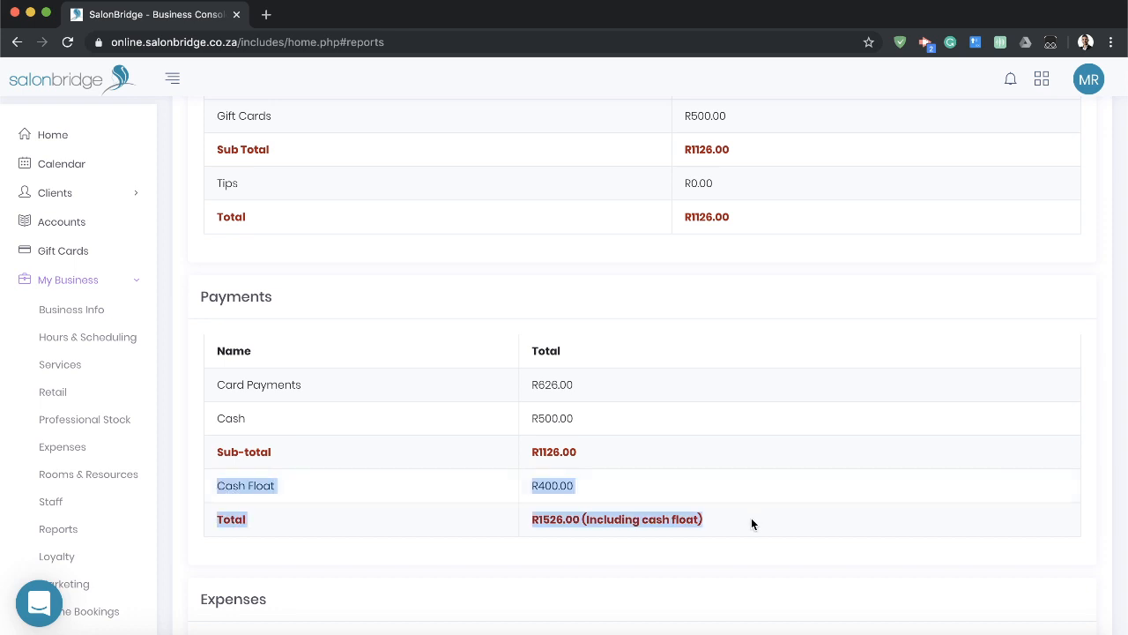
pyautogui.click(750, 521)
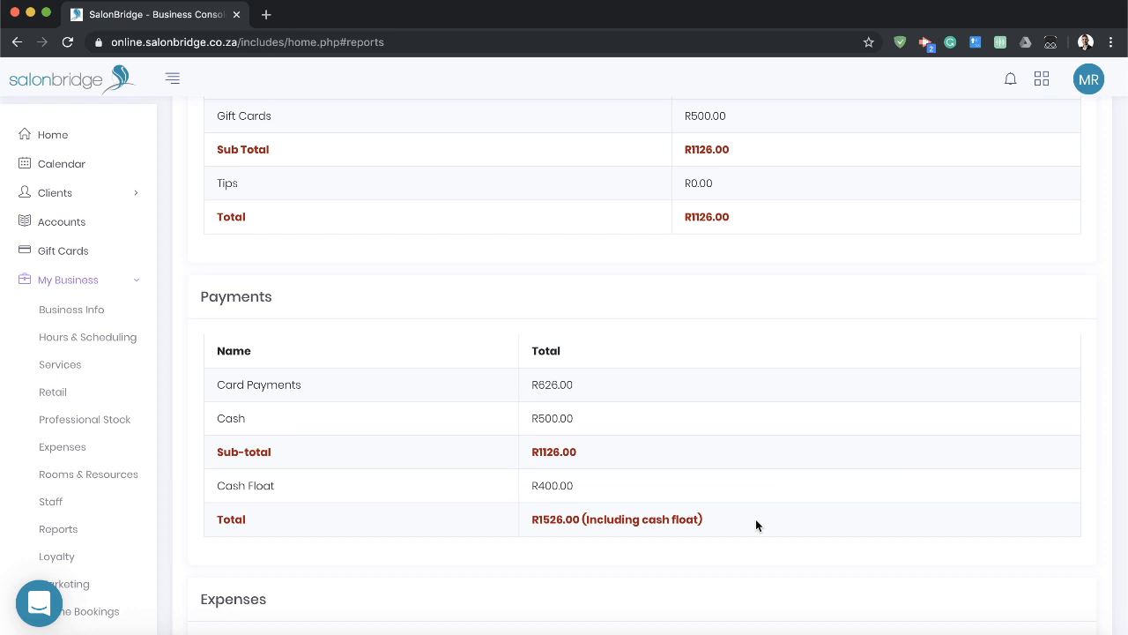
# Compare the Payments total and sub-total with the Summary total in the cash-up report.
pyautogui.doubleClick(556, 521)
pyautogui.doubleClick(548, 453)
pyautogui.click(588, 433)
pyautogui.scroll(3, 666, 335)
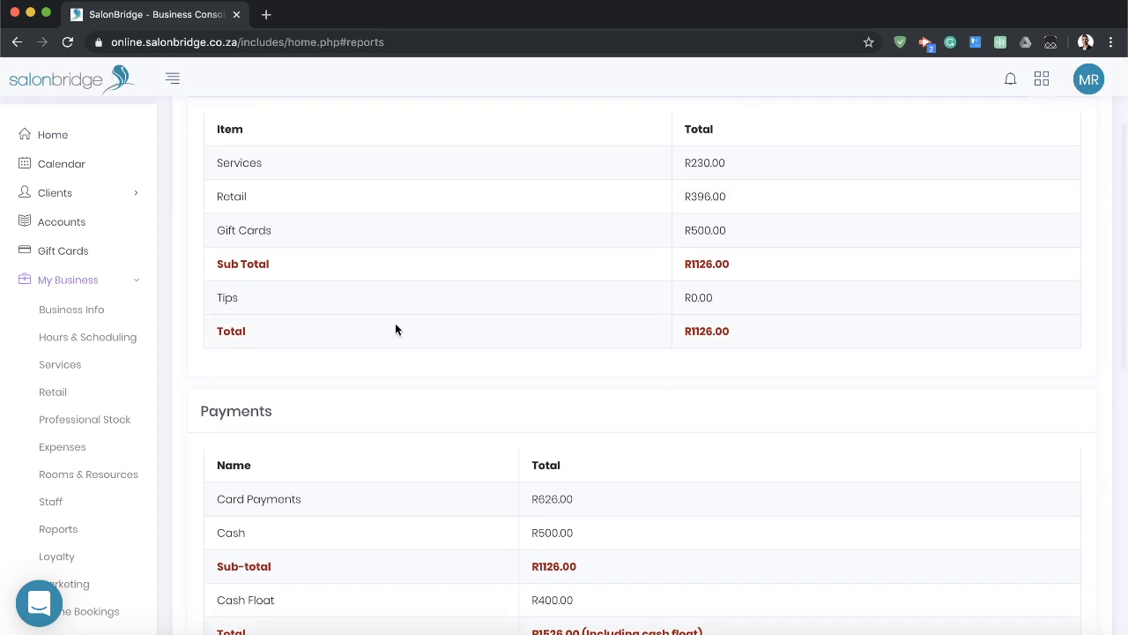
pyautogui.doubleClick(696, 333)
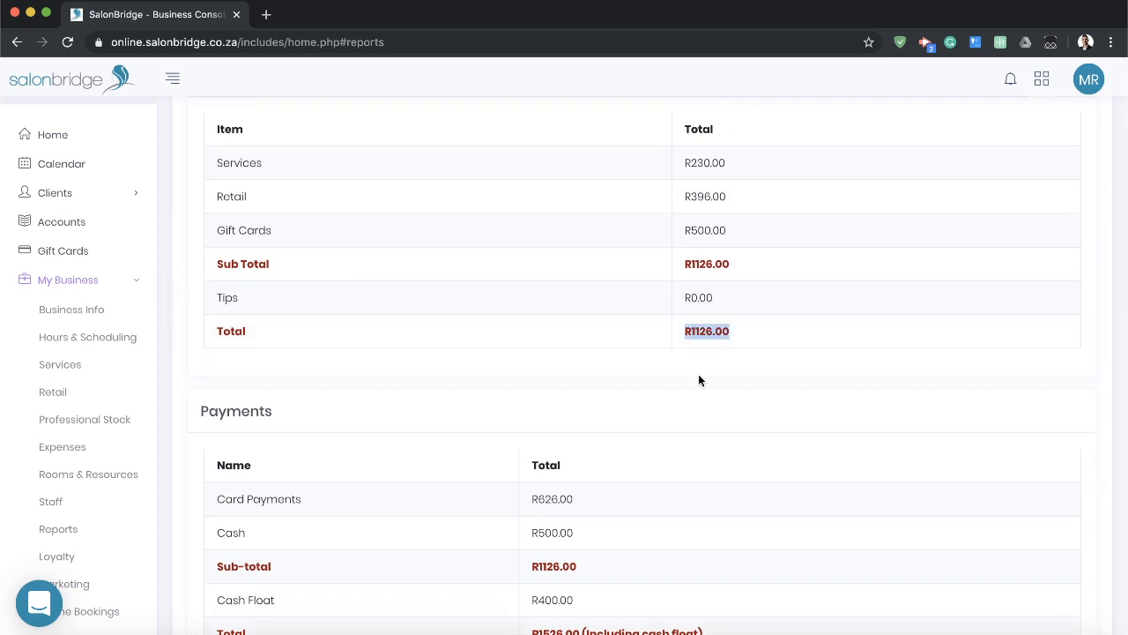
pyautogui.click(715, 377)
pyautogui.scroll(-3, 566, 367)
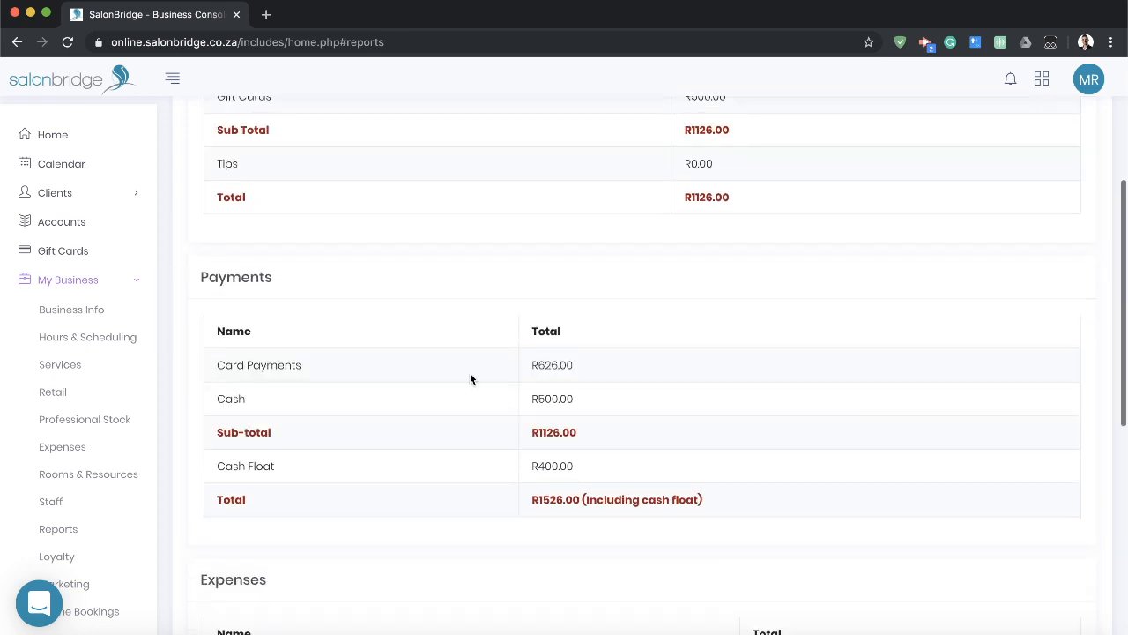
# Examine the card payments, cash and sub-total amounts in the Payments section of the cash-up report.
pyautogui.moveTo(217, 365); pyautogui.dragTo(610, 410)
pyautogui.click(605, 409)
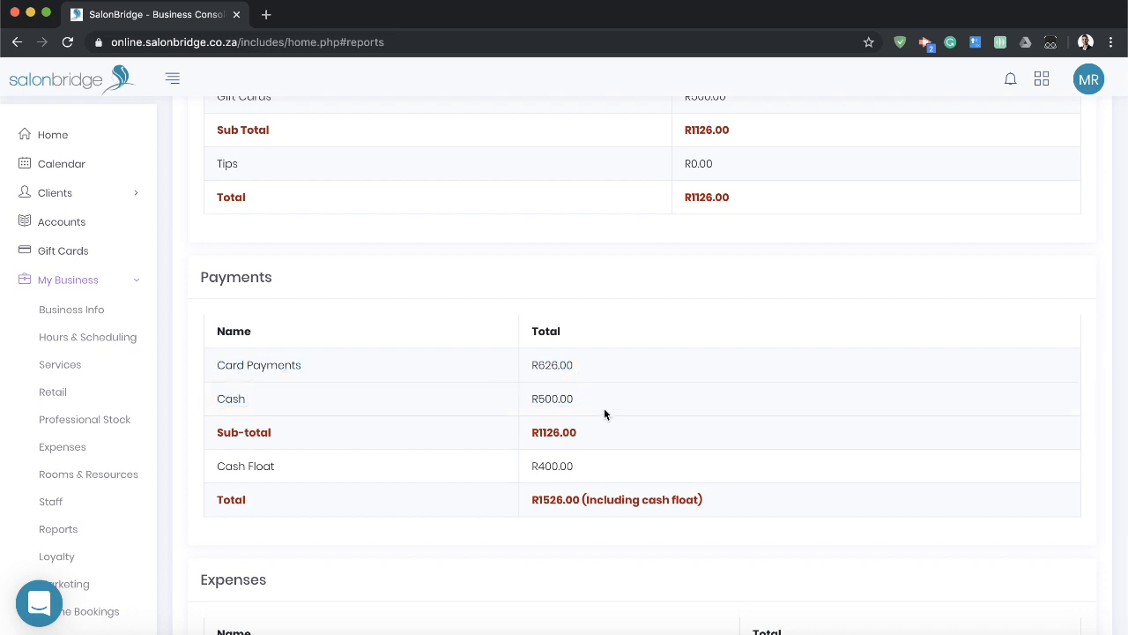
pyautogui.doubleClick(559, 371)
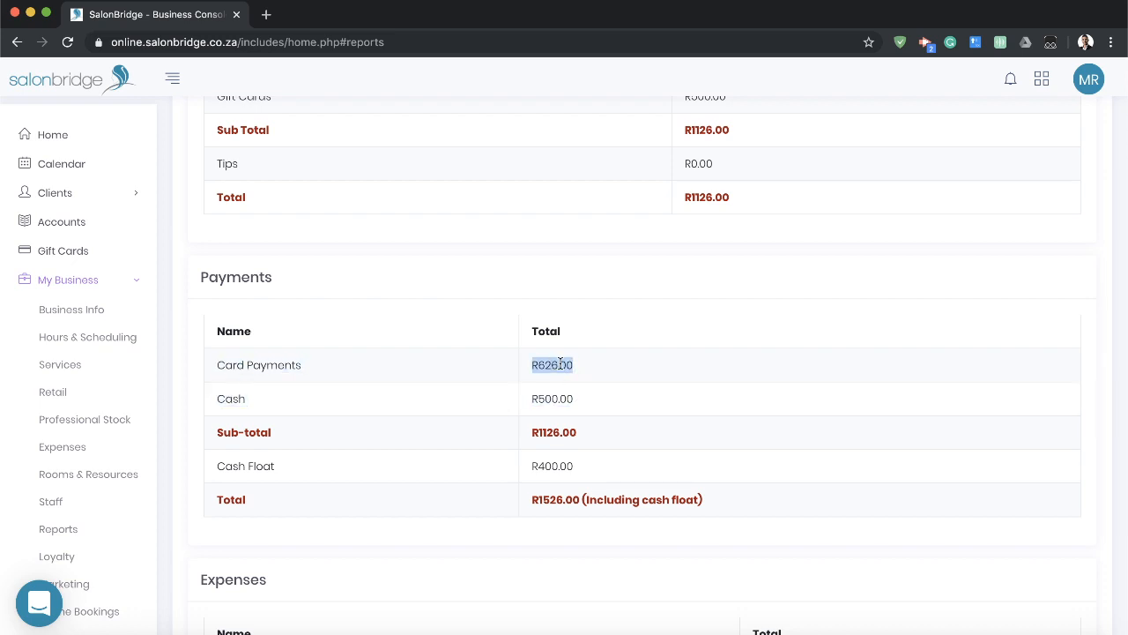
pyautogui.doubleClick(547, 399)
pyautogui.doubleClick(554, 432)
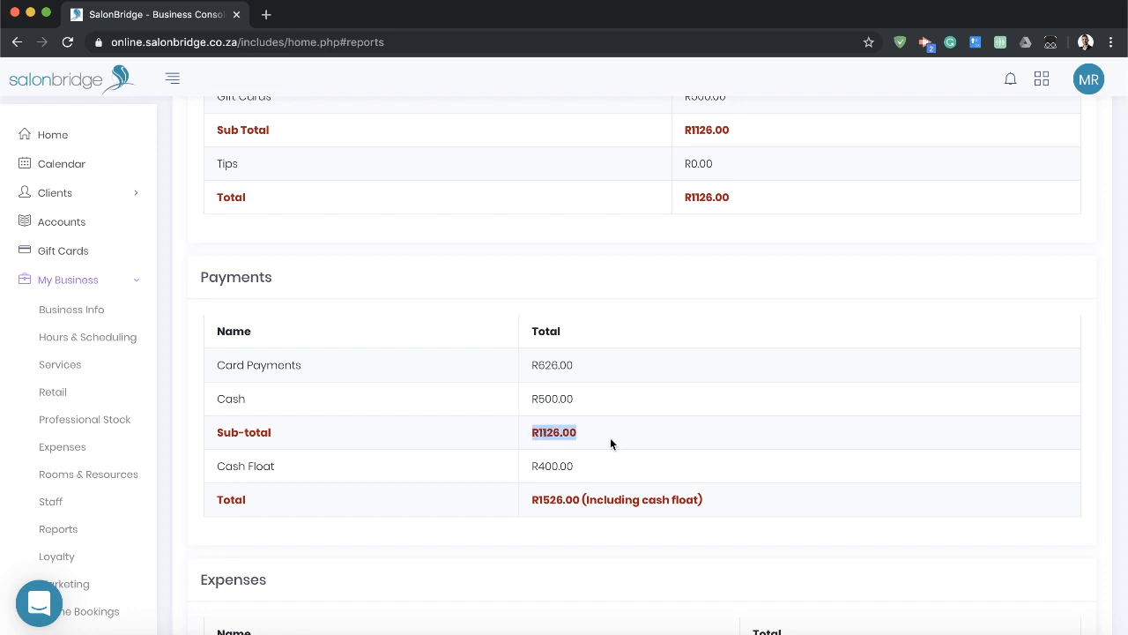
pyautogui.click(630, 432)
# Review the Expenses and Employee Details sections of the cash-up report, and return to the report options.
pyautogui.scroll(-2, 630, 433)
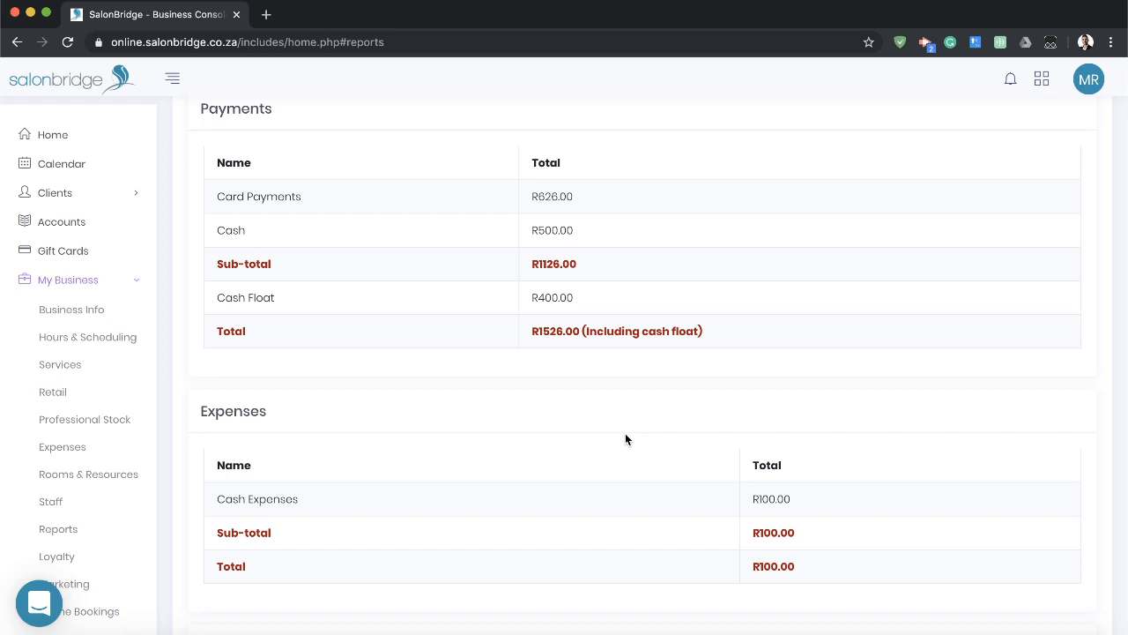
pyautogui.scroll(-5, 626, 434)
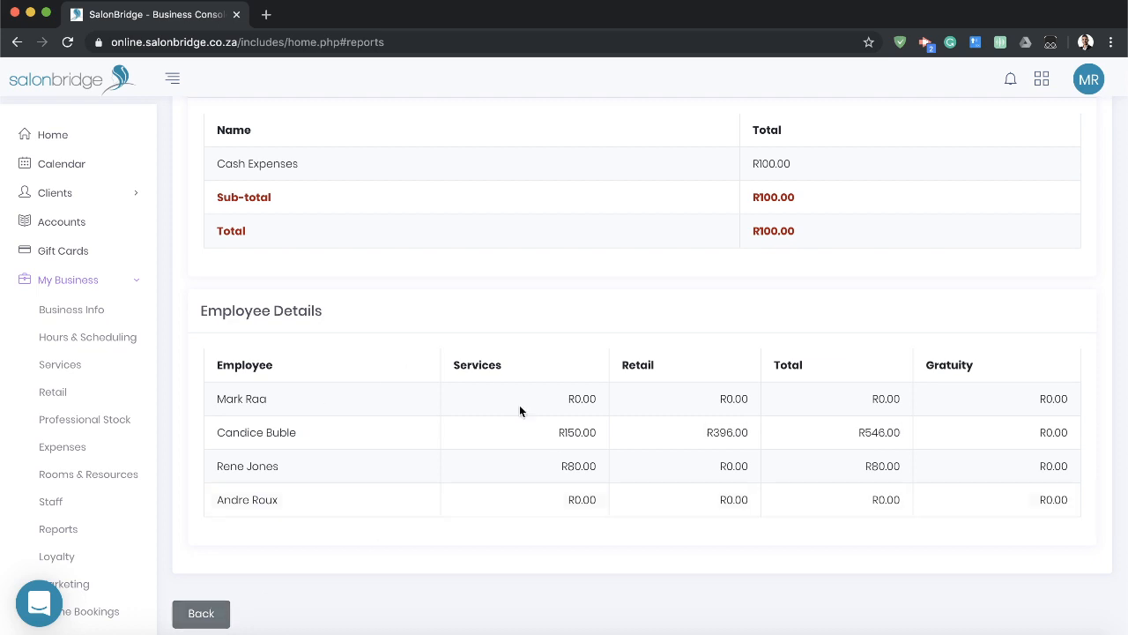
pyautogui.click(198, 614)
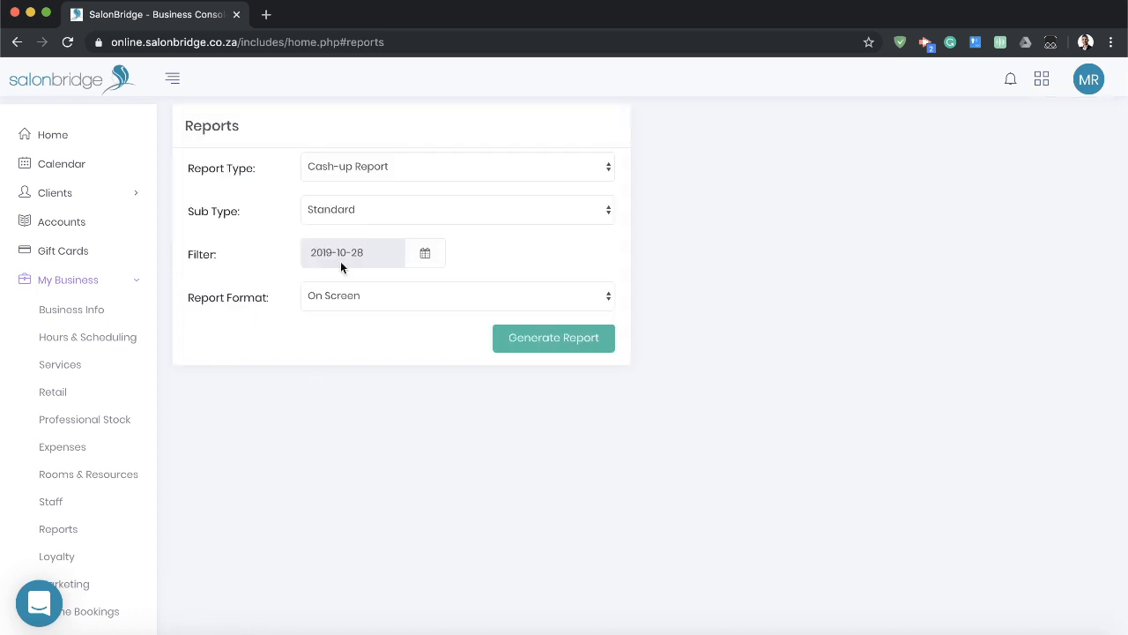
# Generate an on-screen Sales / Revenue Report of the By Staff sub type for 2019-10-28.
pyautogui.click(469, 167)
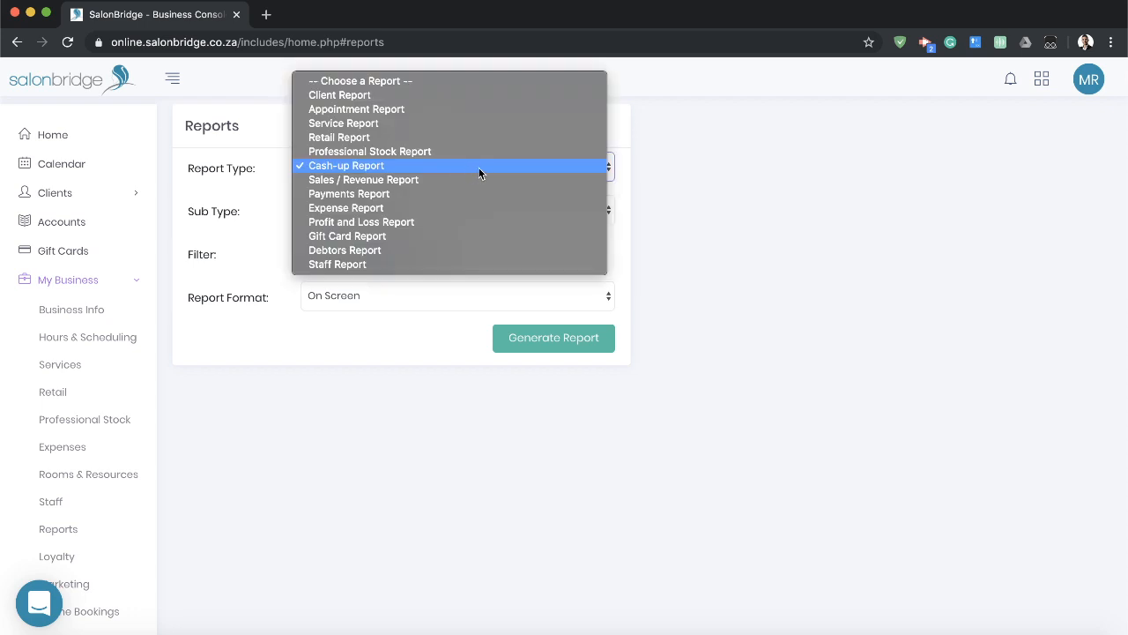
pyautogui.click(379, 182)
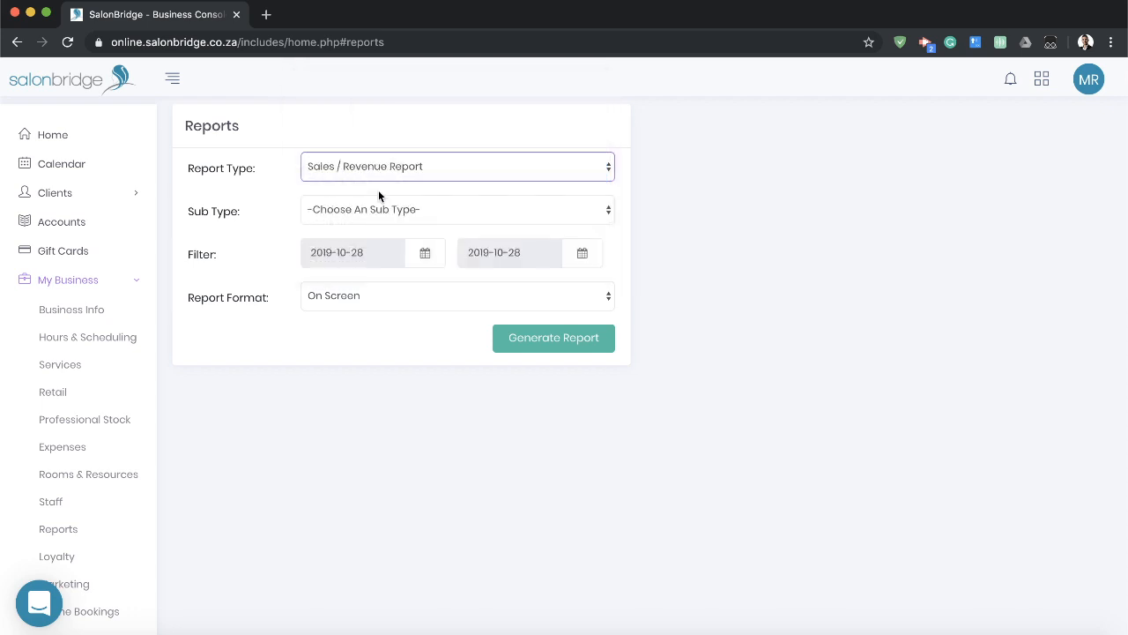
pyautogui.click(507, 217)
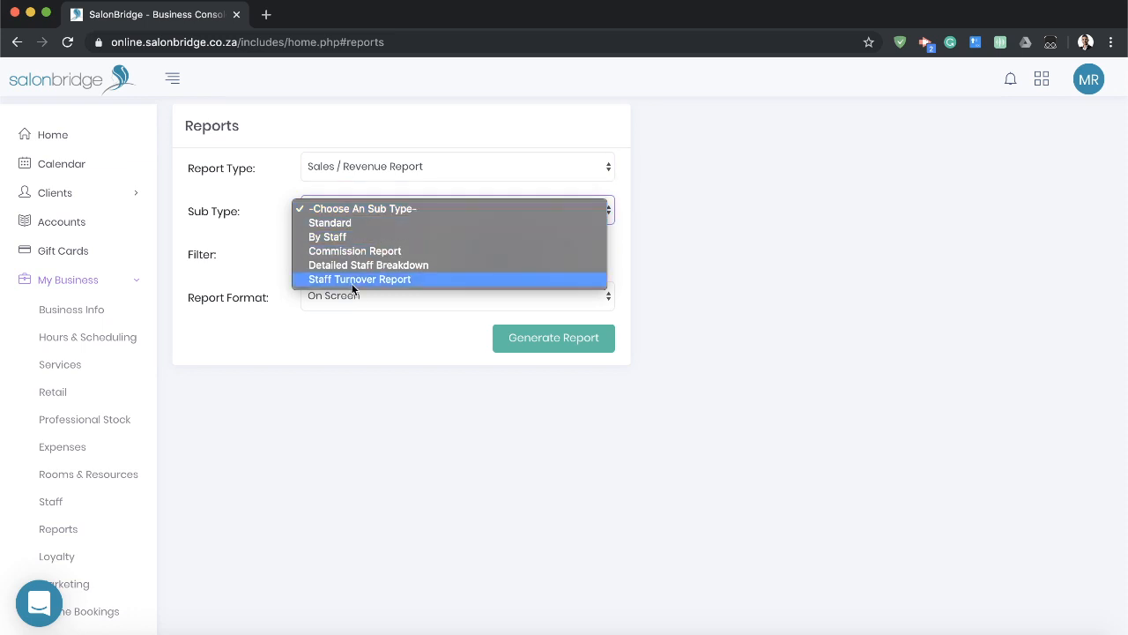
pyautogui.click(339, 246)
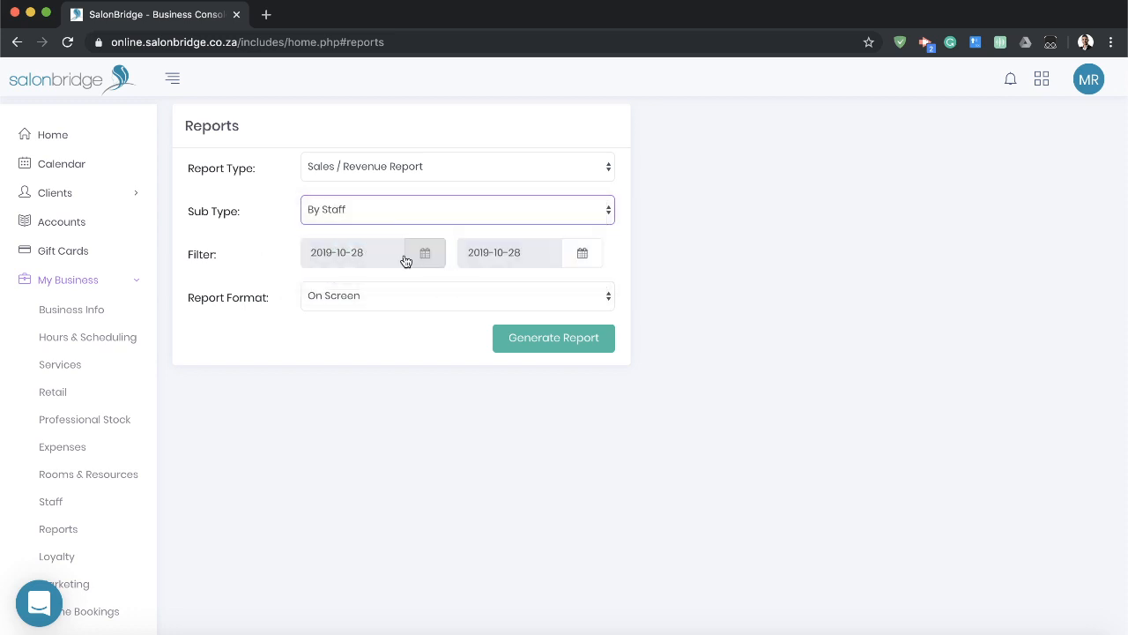
pyautogui.click(526, 338)
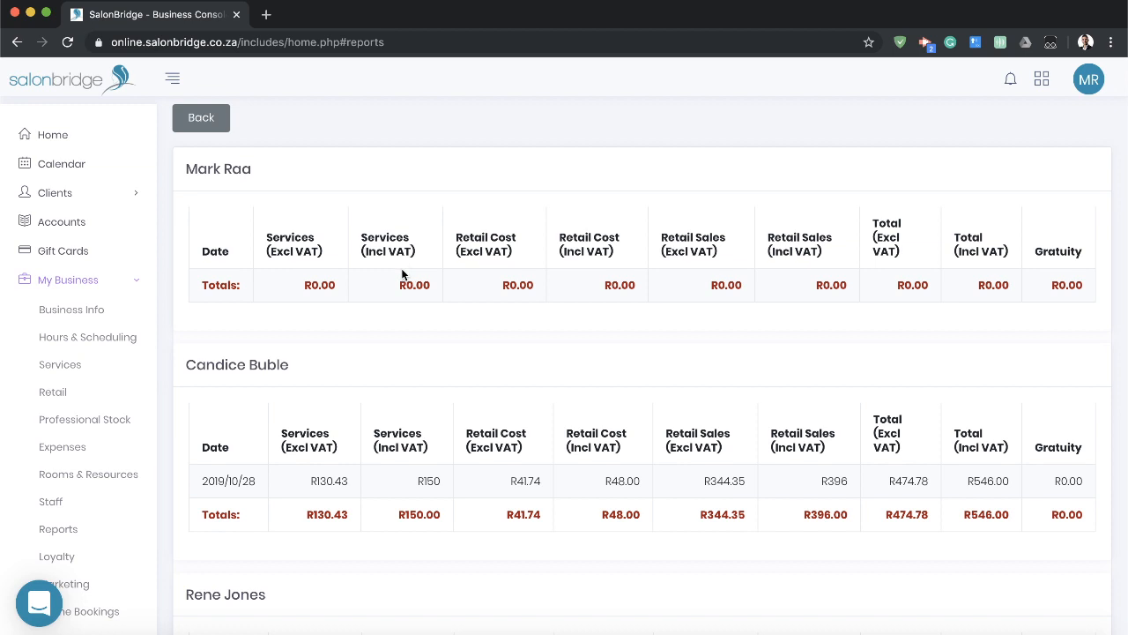
# Review each staff member's service, retail and total sales in the By Staff report, and return to the report options.
pyautogui.scroll(-3, 402, 274)
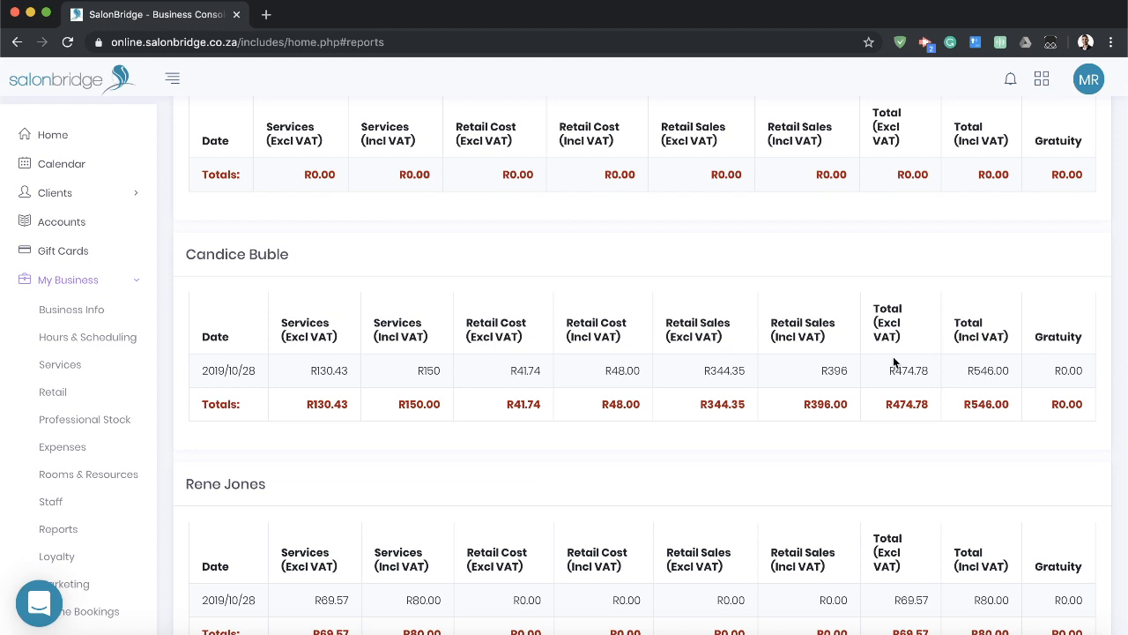
pyautogui.scroll(-3, 930, 354)
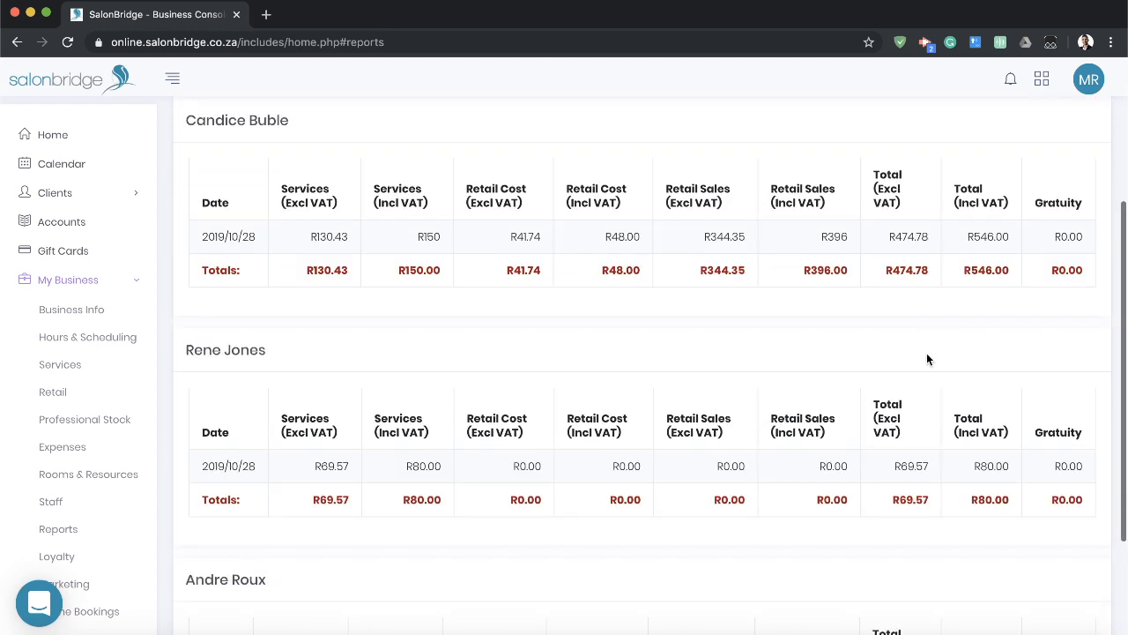
pyautogui.scroll(-4, 926, 359)
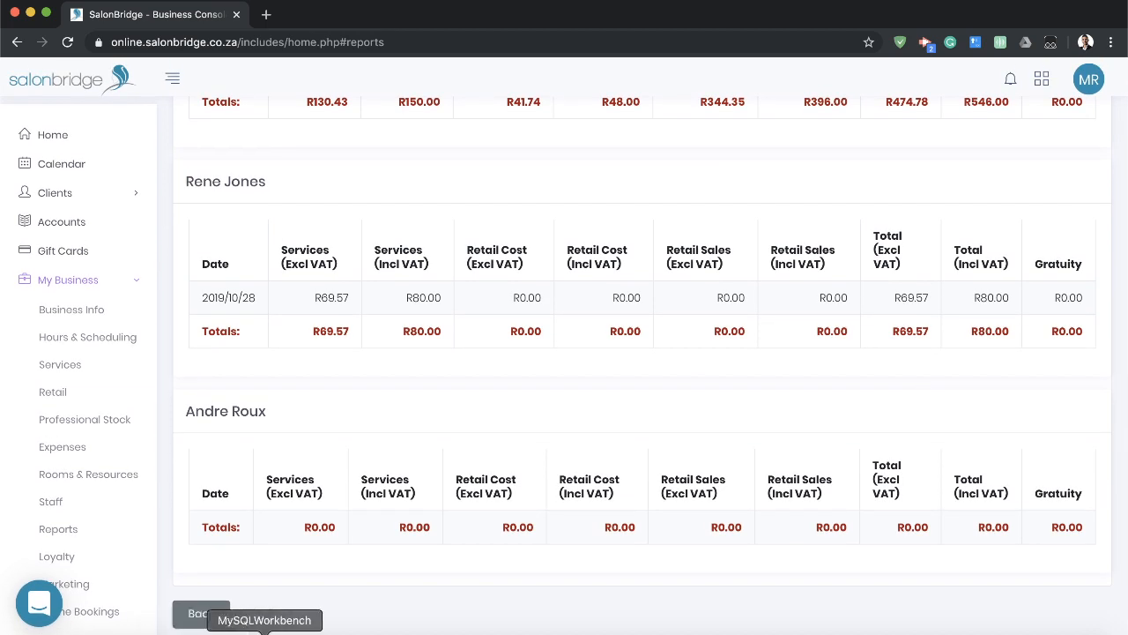
pyautogui.click(201, 614)
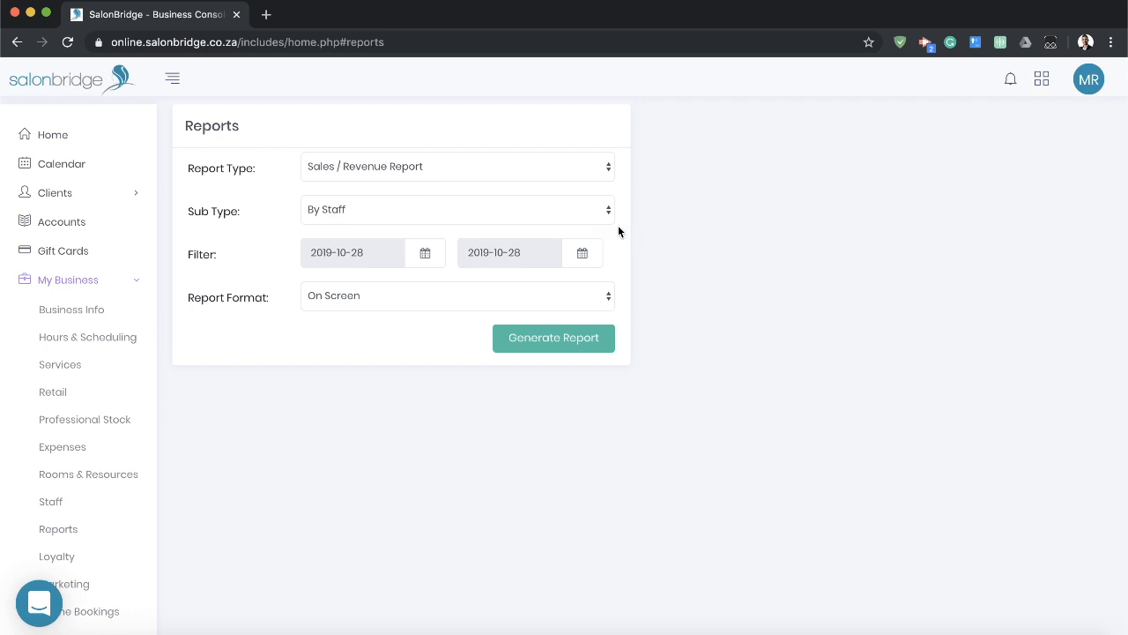
# Generate the Sales / Revenue Report with the Commission Report sub type for the same date.
pyautogui.click(518, 216)
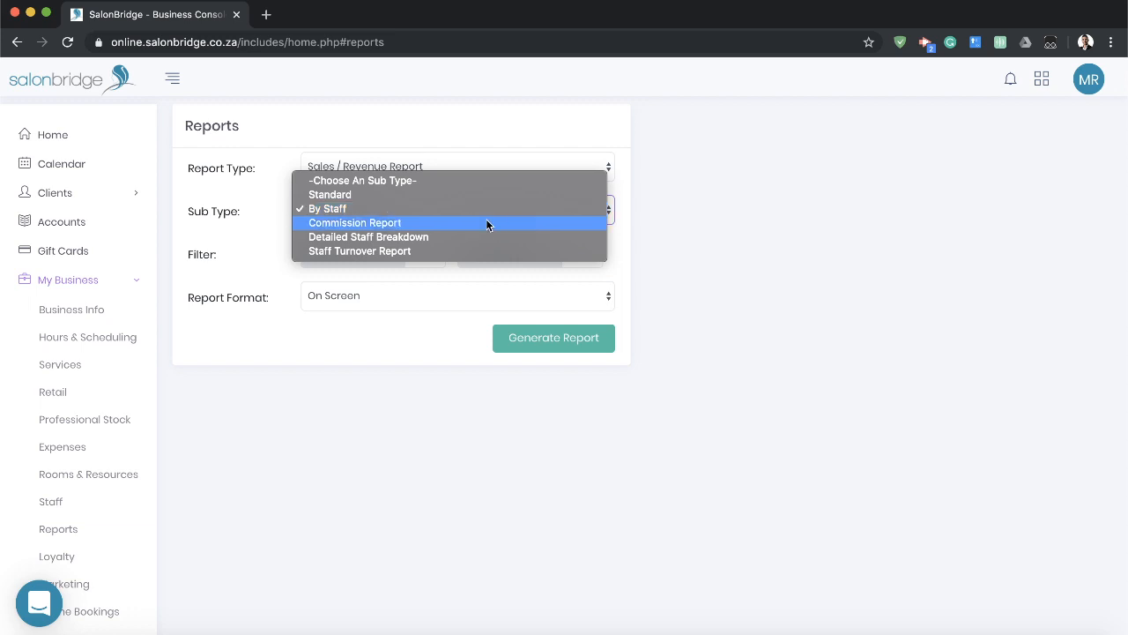
pyautogui.click(487, 224)
pyautogui.click(578, 343)
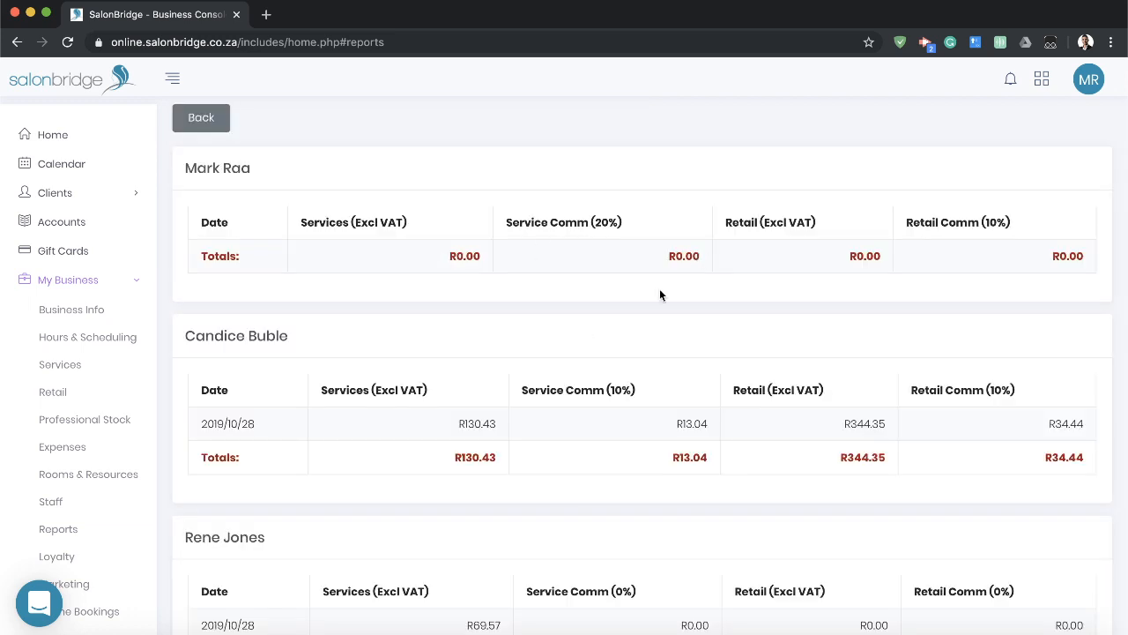
# Review the service and retail commission of each staff member, and return to the report options.
pyautogui.scroll(-2, 656, 361)
pyautogui.scroll(-1, 660, 357)
pyautogui.scroll(3, 642, 315)
pyautogui.click(219, 125)
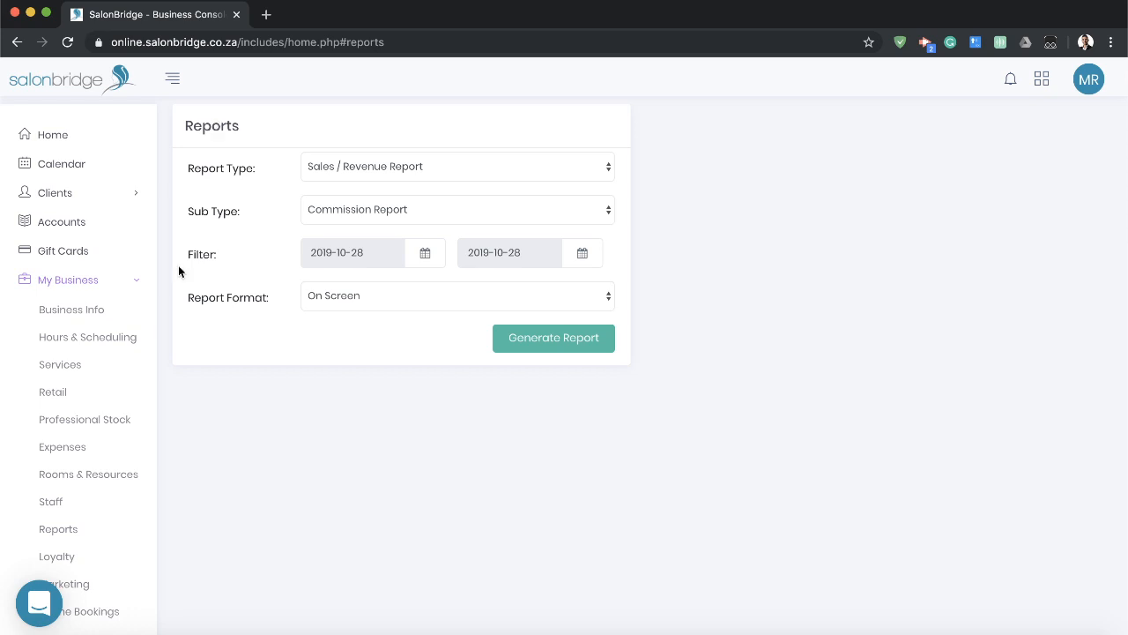
# Open the details of the third staff member in the business's Staff list.
pyautogui.scroll(-1, 128, 444)
pyautogui.click(112, 436)
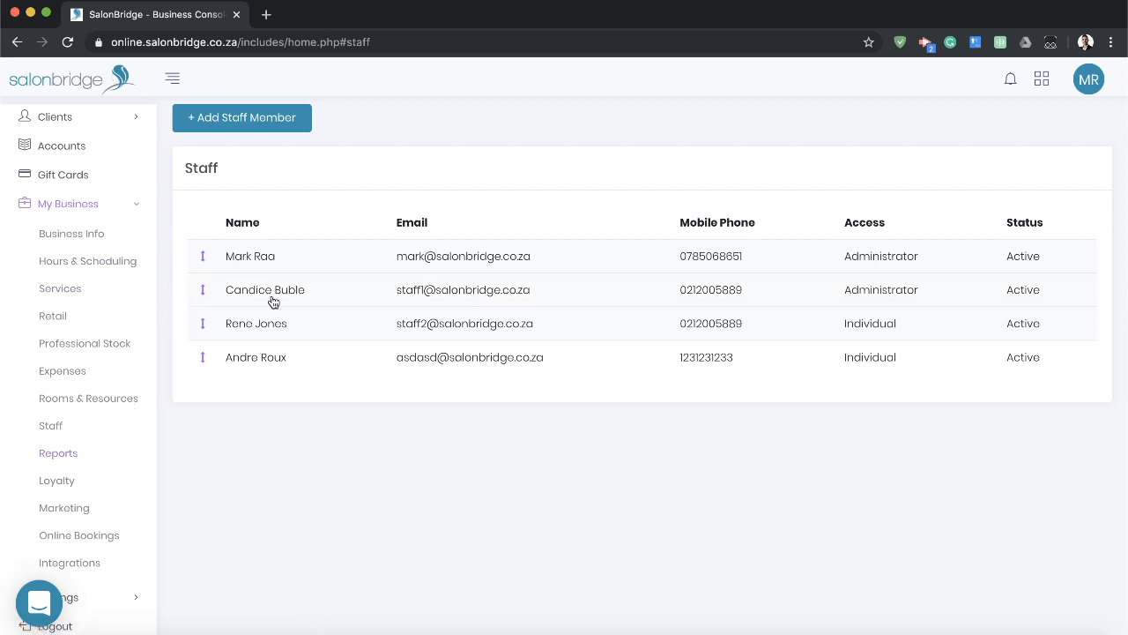
pyautogui.click(255, 325)
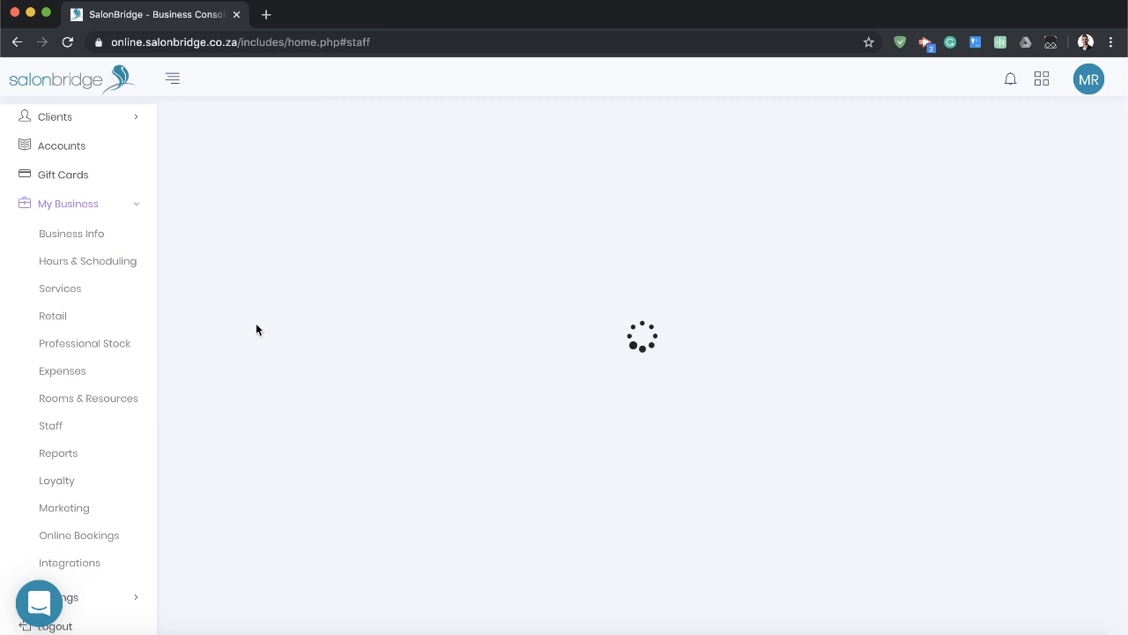
# Look over the staff member's details and the Hair and Nails groups under Allocated Services.
pyautogui.scroll(-2, 526, 479)
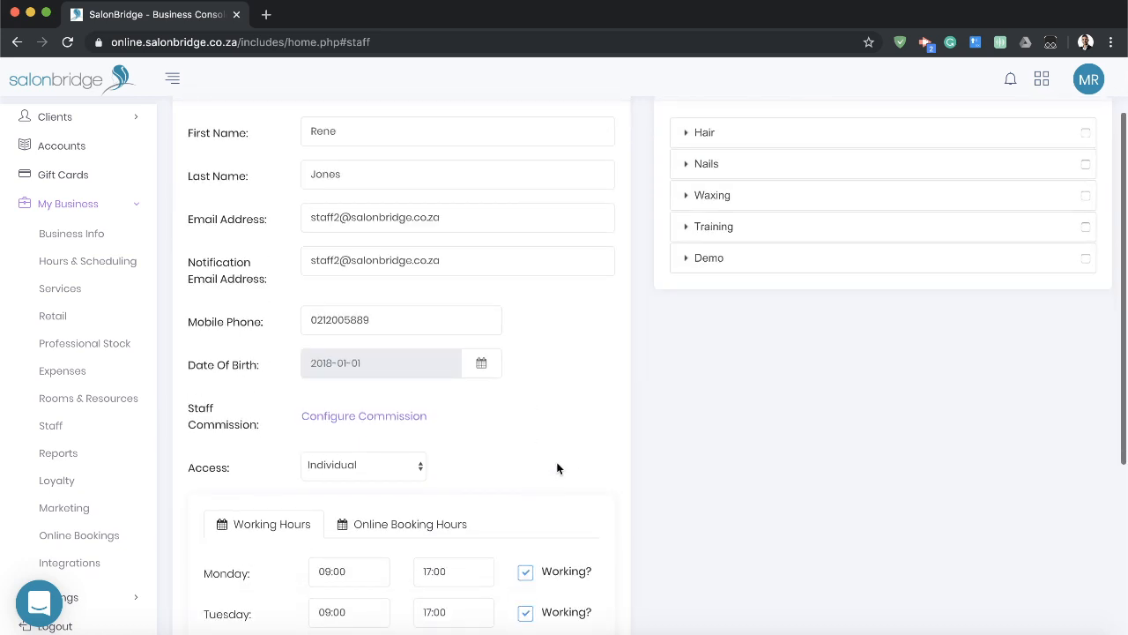
pyautogui.scroll(2, 557, 461)
pyautogui.click(812, 223)
pyautogui.click(848, 224)
pyautogui.click(855, 256)
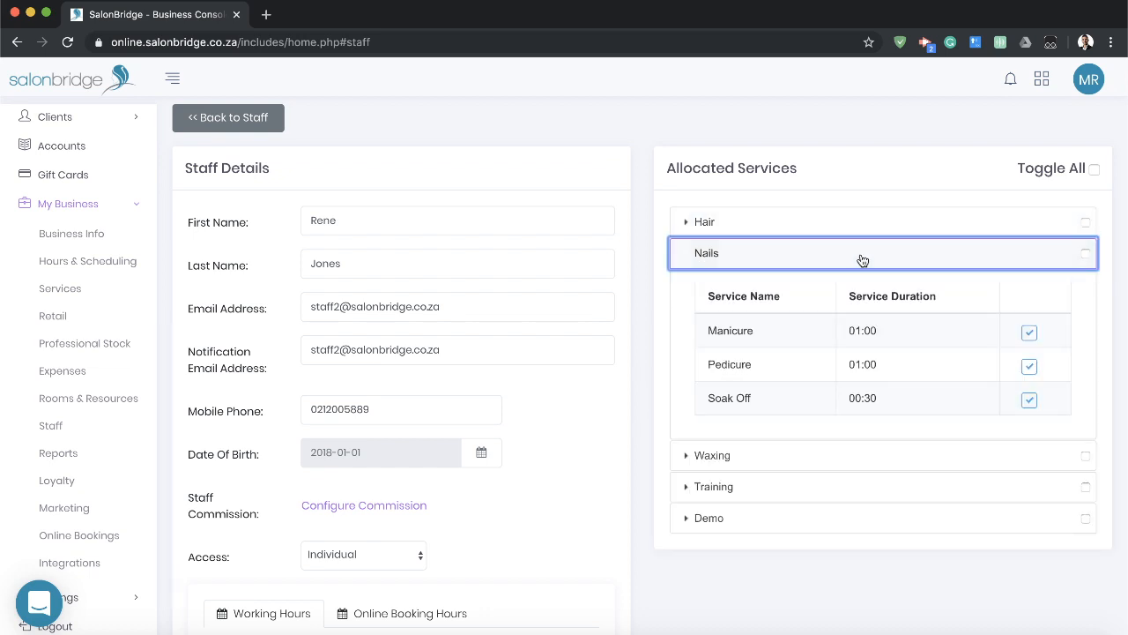
pyautogui.click(857, 257)
# Configure the staff member's set-percentage commission with 20% for services and 10% for retail.
pyautogui.scroll(-5, 595, 317)
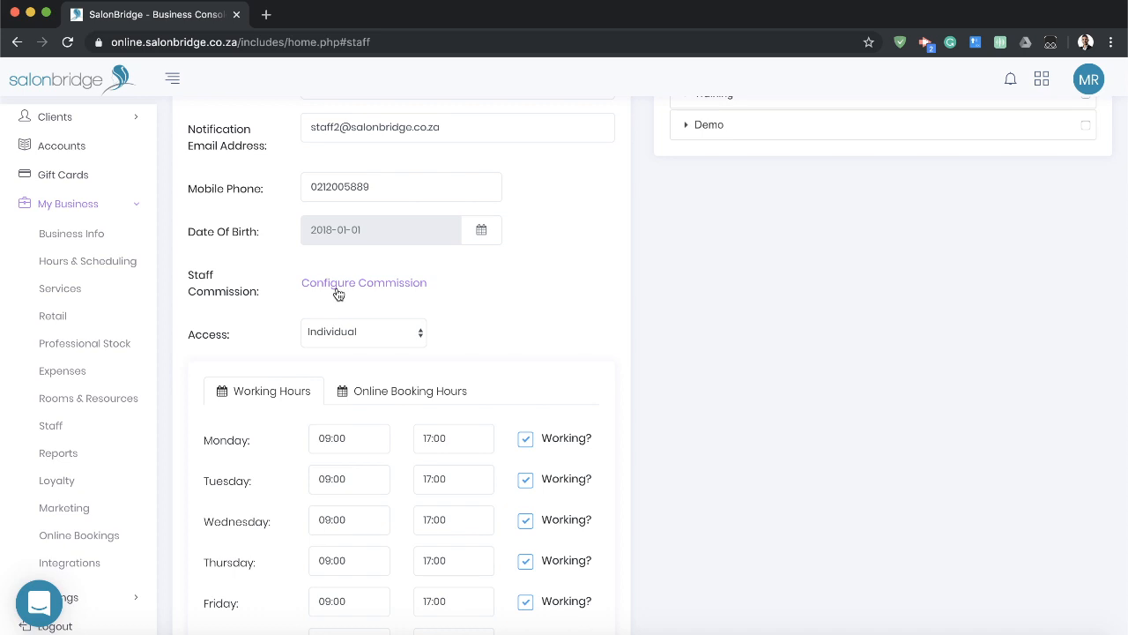
pyautogui.click(358, 284)
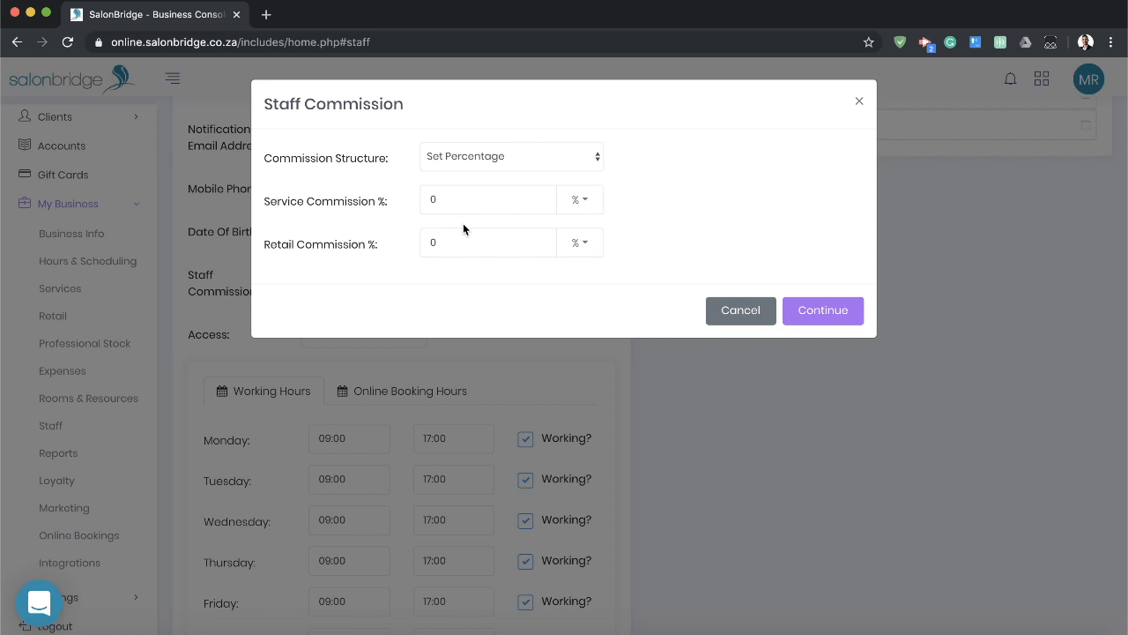
pyautogui.doubleClick(434, 200)
pyautogui.write('20')
pyautogui.click(402, 244)
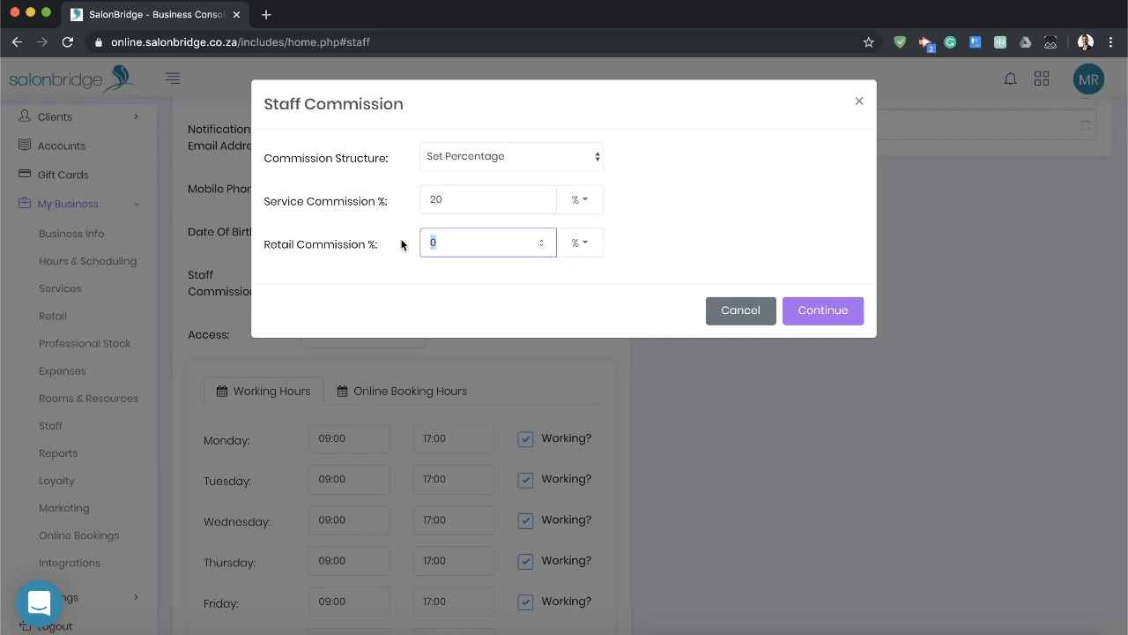
pyautogui.write('10')
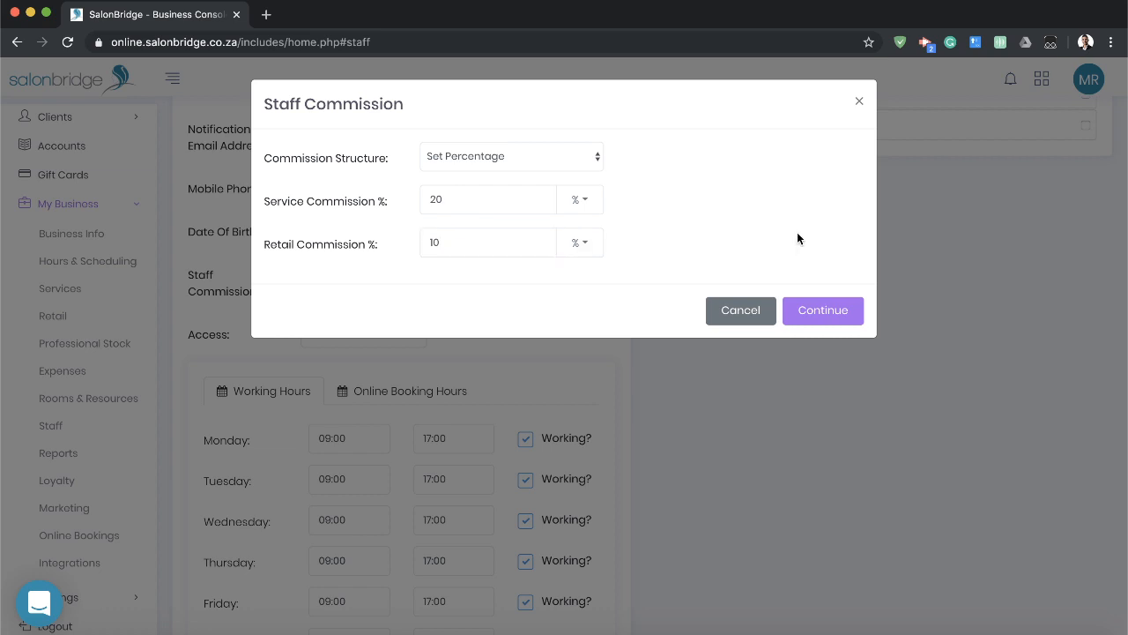
pyautogui.click(822, 311)
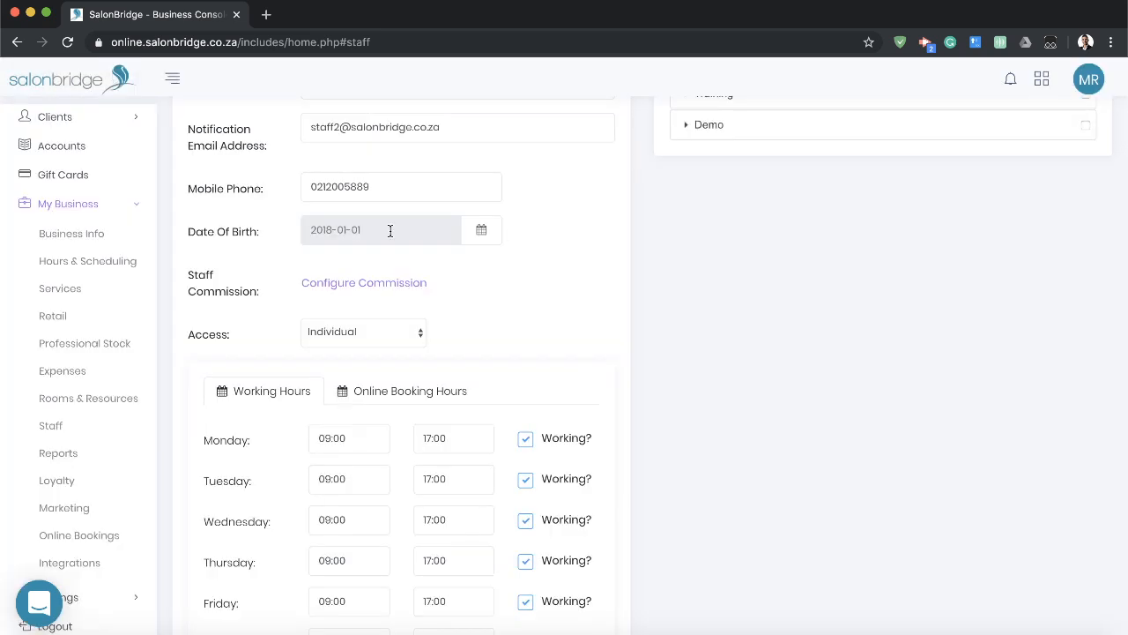
# Switch the staff commission structure to Tiered Percentage and set service tier 1 to 20% for amounts up to 10000.
pyautogui.click(361, 282)
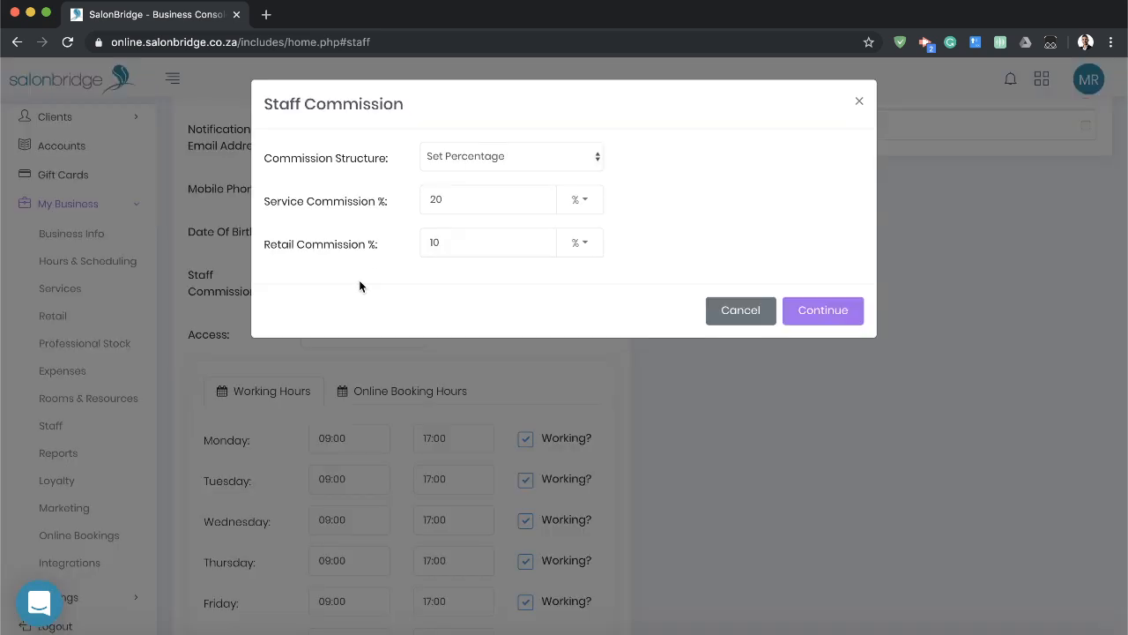
pyautogui.click(546, 156)
pyautogui.click(500, 172)
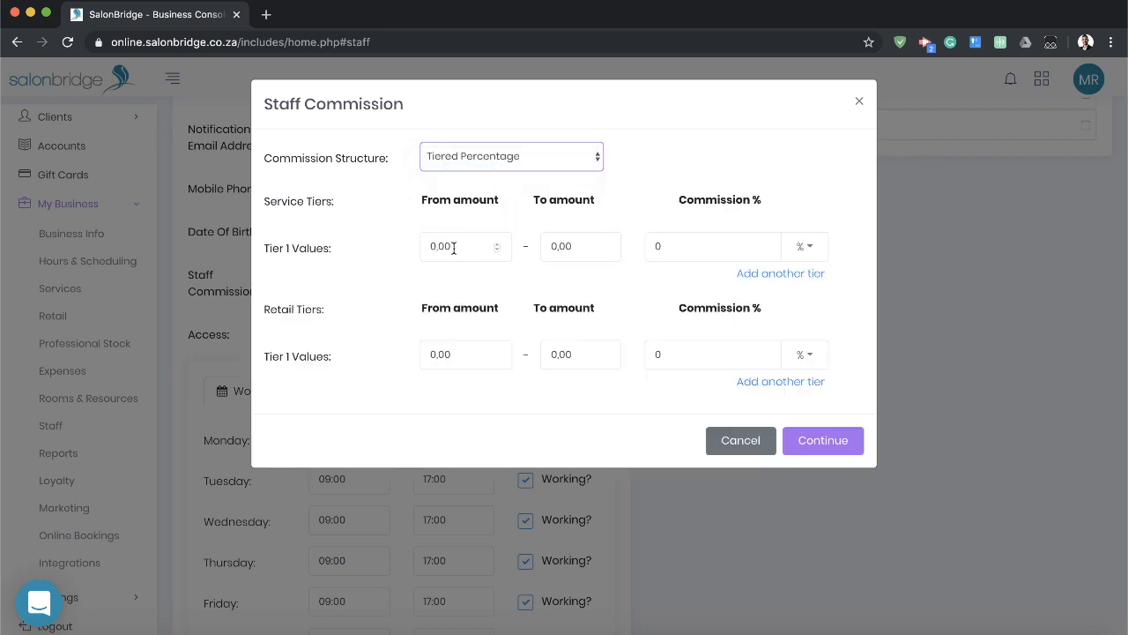
pyautogui.doubleClick(564, 247)
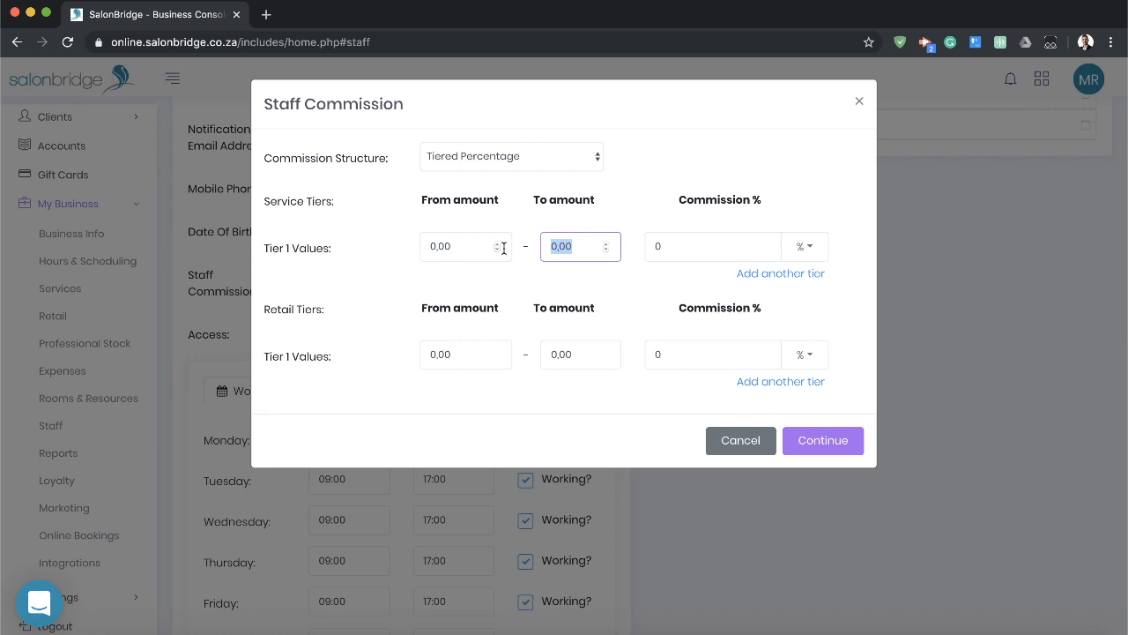
pyautogui.write('10000')
pyautogui.click(800, 248)
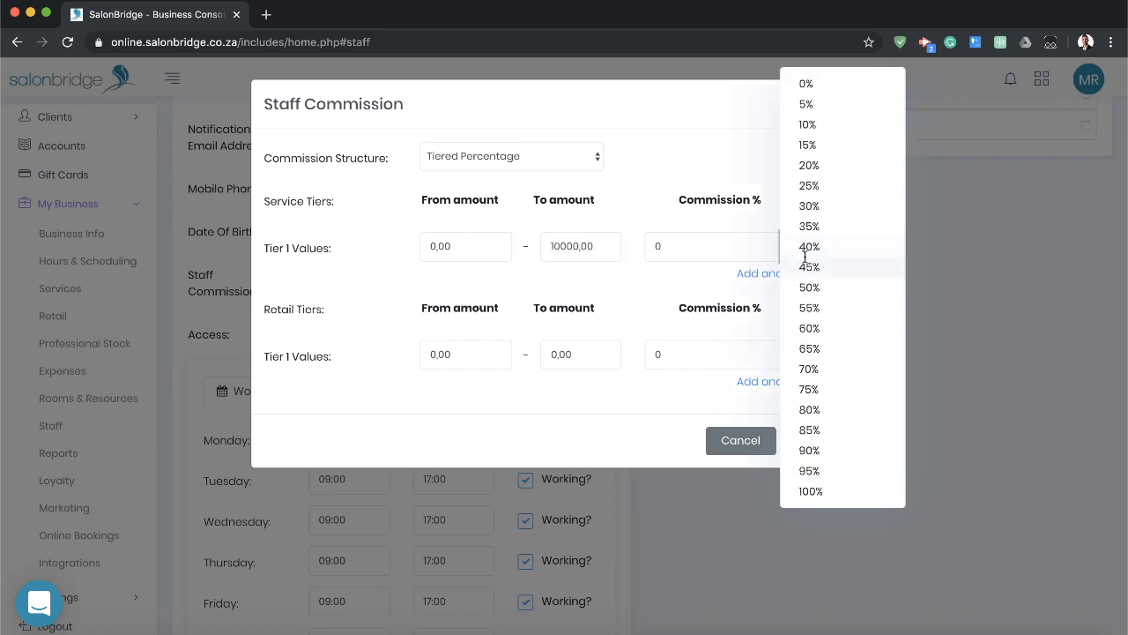
pyautogui.click(826, 164)
# Add a second service tier with an upper amount of 999999 and a commission of 40%.
pyautogui.click(780, 273)
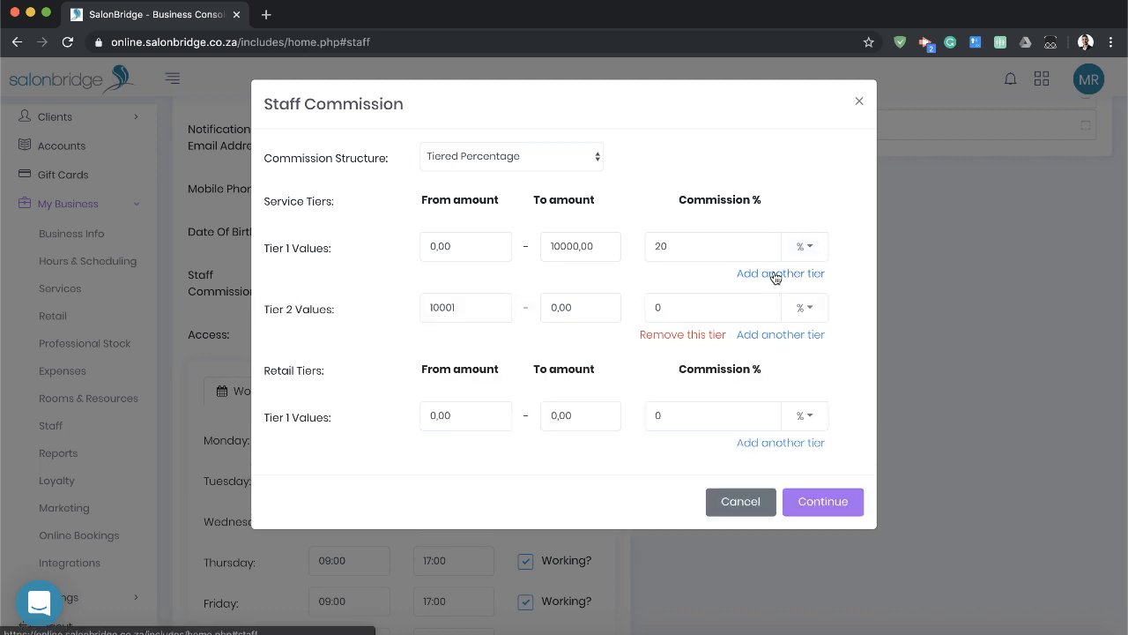
pyautogui.moveTo(585, 307); pyautogui.dragTo(517, 310)
pyautogui.write('999999')
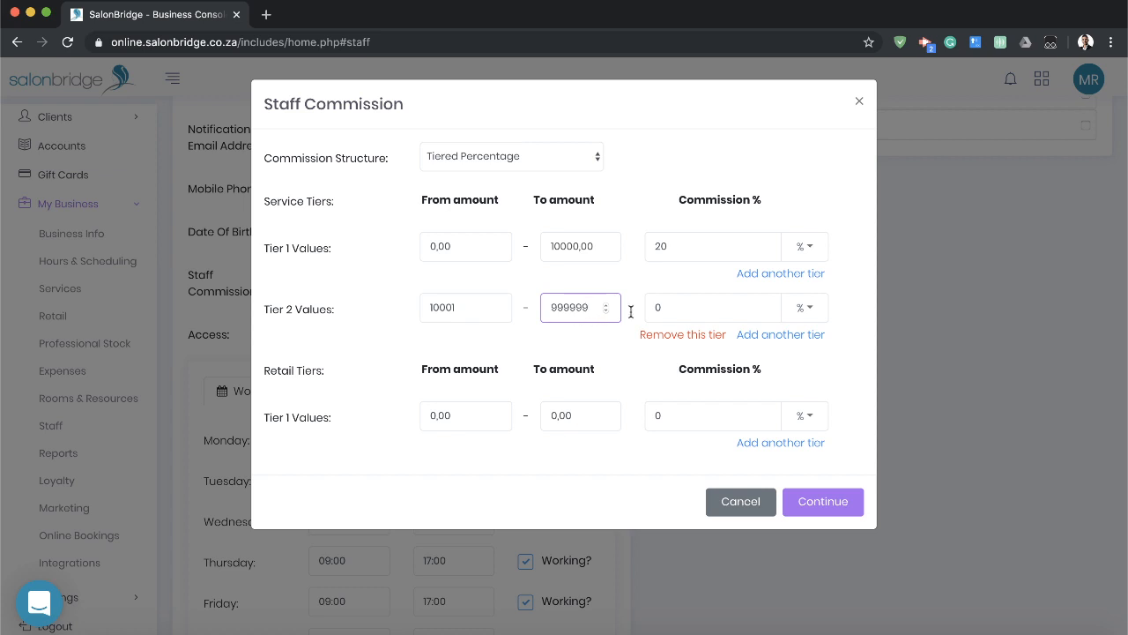
pyautogui.press('Tab')
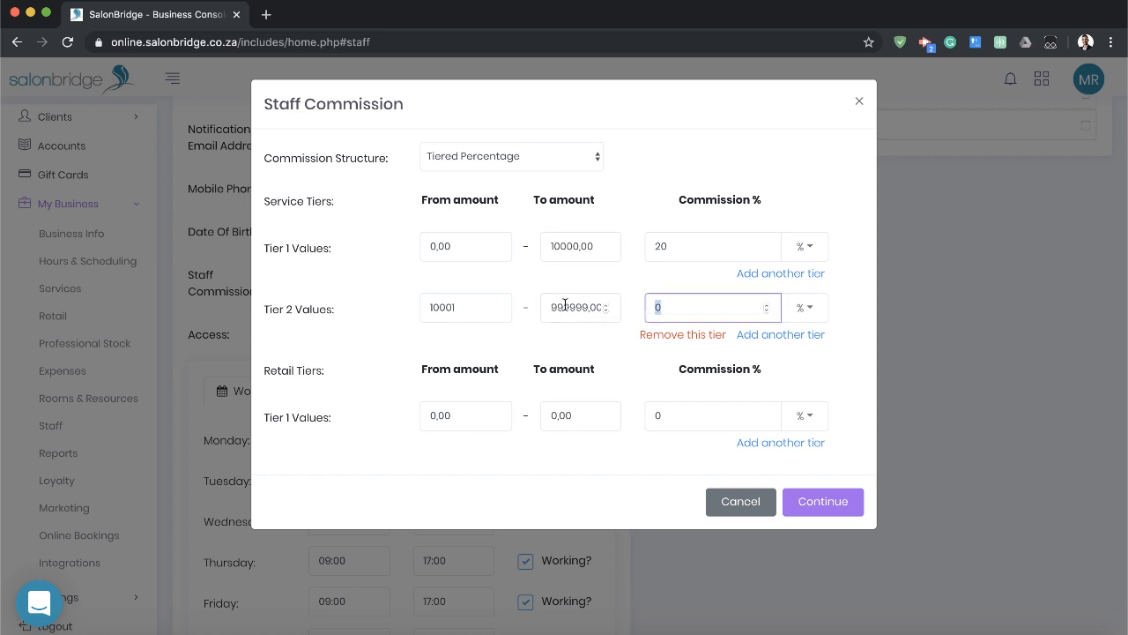
pyautogui.write('40')
pyautogui.click(531, 344)
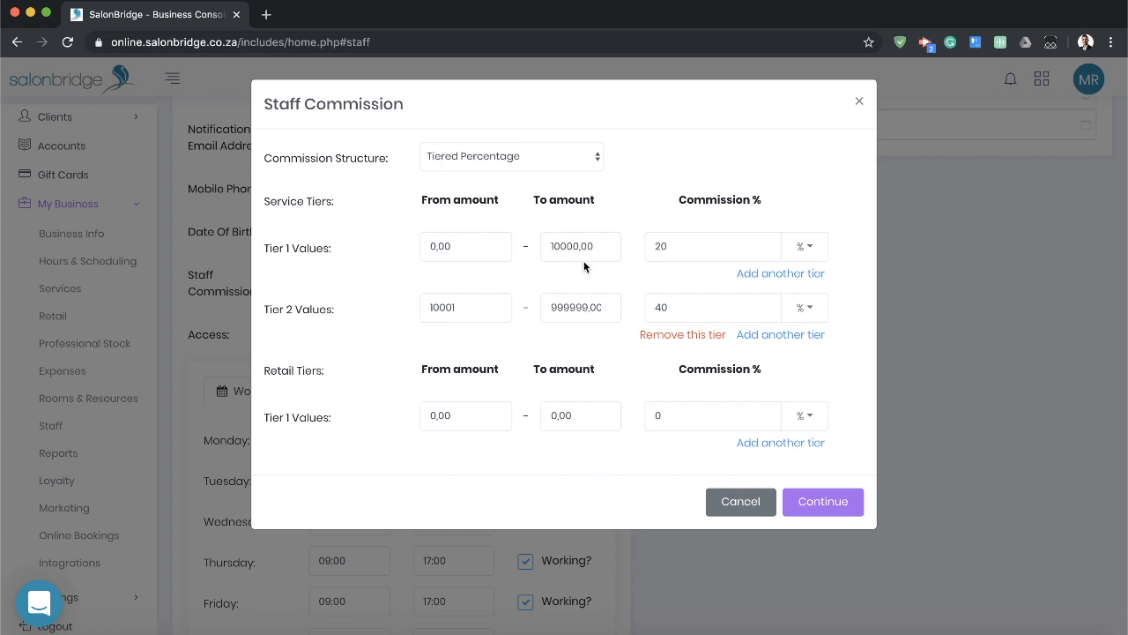
# Preview the Custom commission structure with its Hair and Waxing service percentages, then cancel the staff commission setup.
pyautogui.click(546, 156)
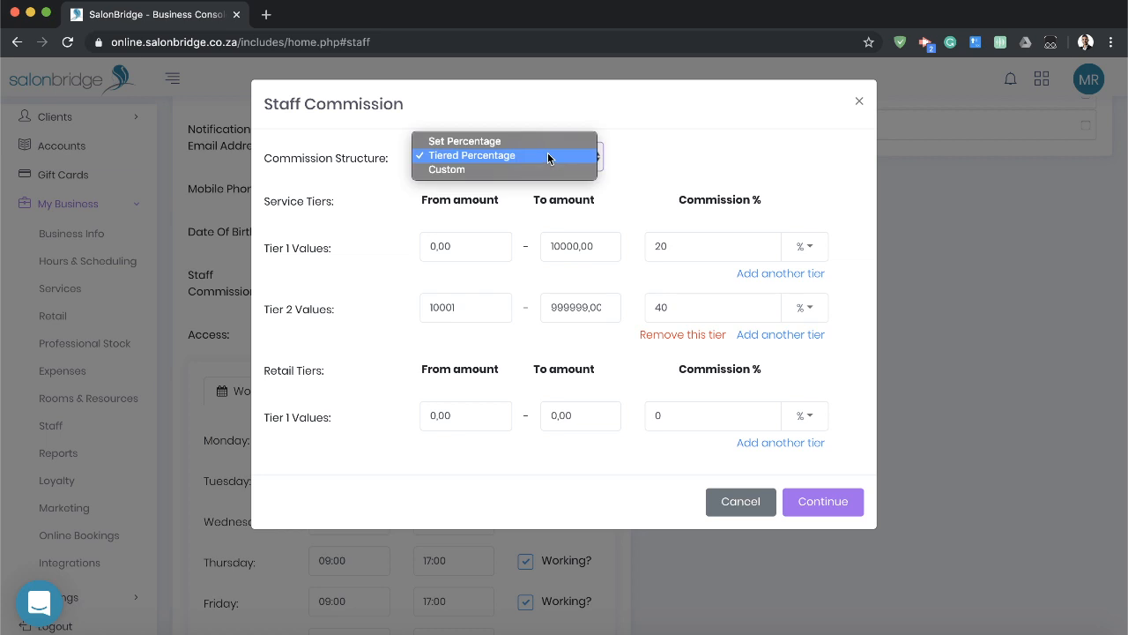
pyautogui.click(507, 167)
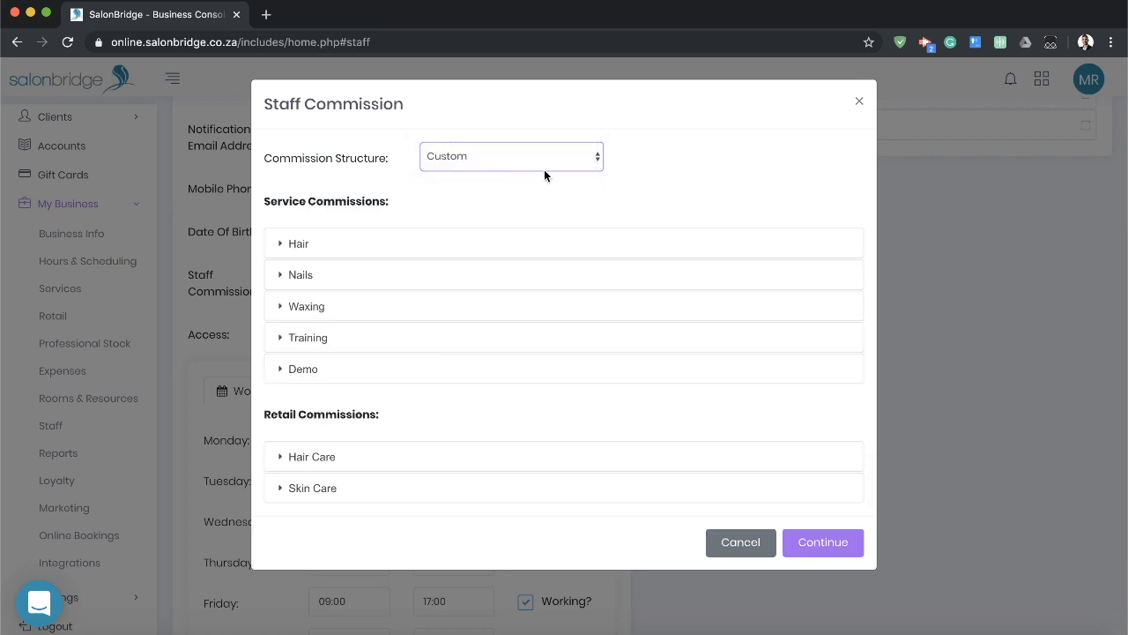
pyautogui.click(516, 242)
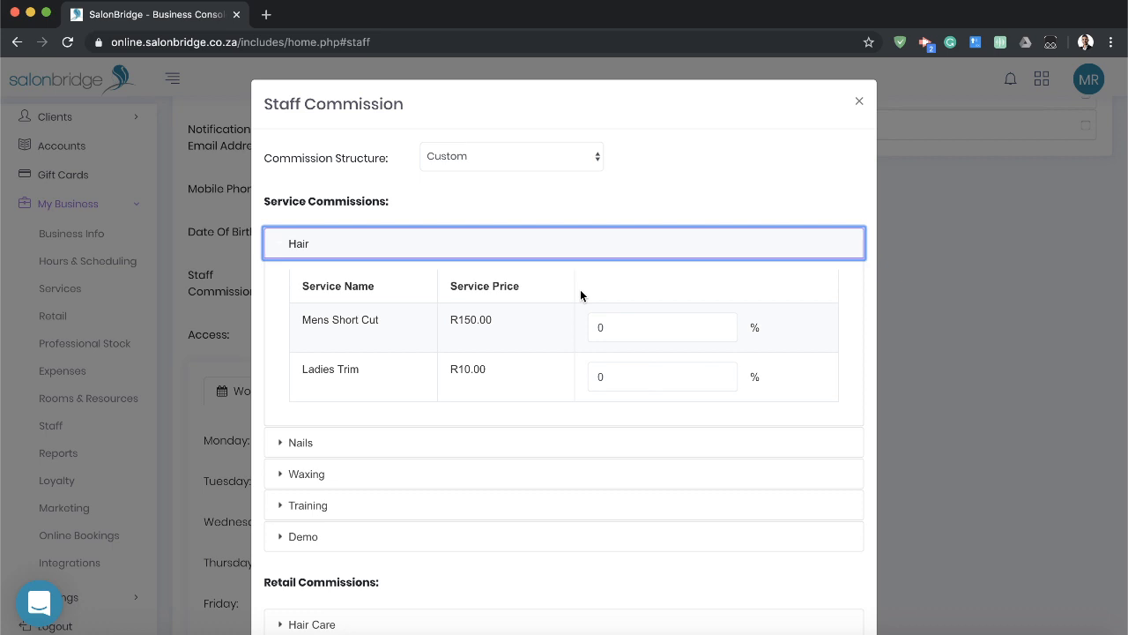
pyautogui.click(625, 209)
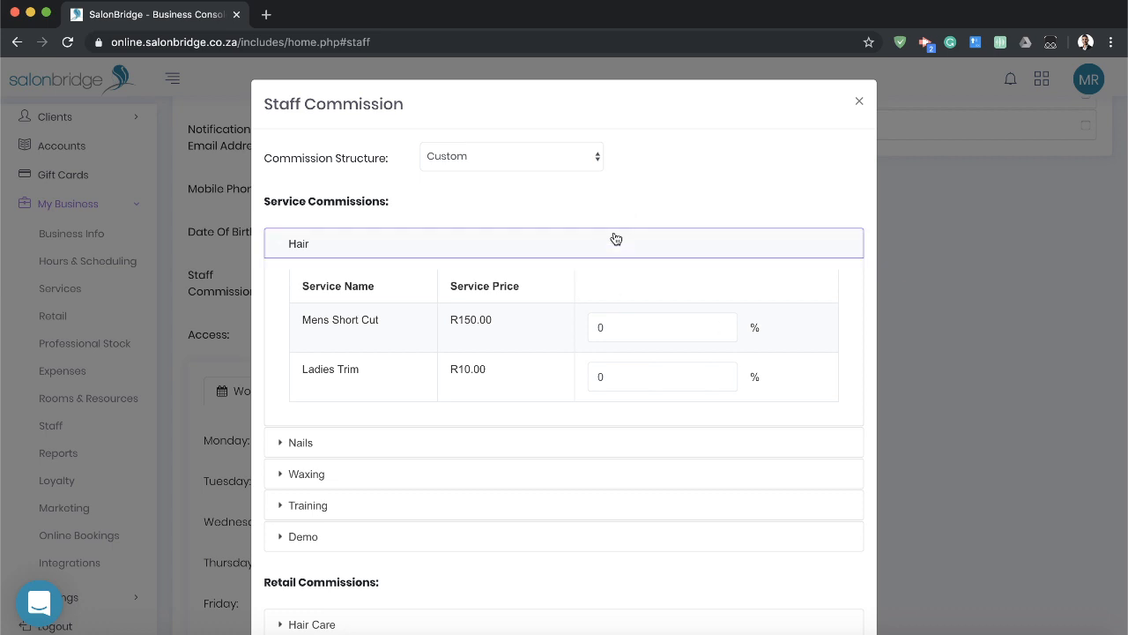
pyautogui.click(639, 327)
pyautogui.click(574, 477)
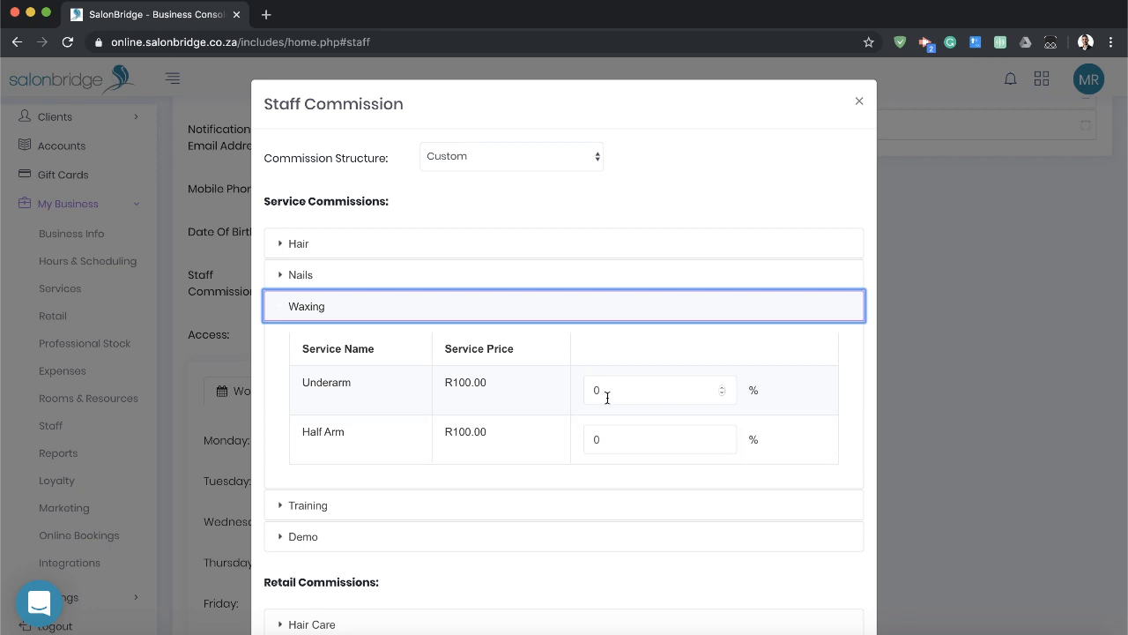
pyautogui.click(577, 310)
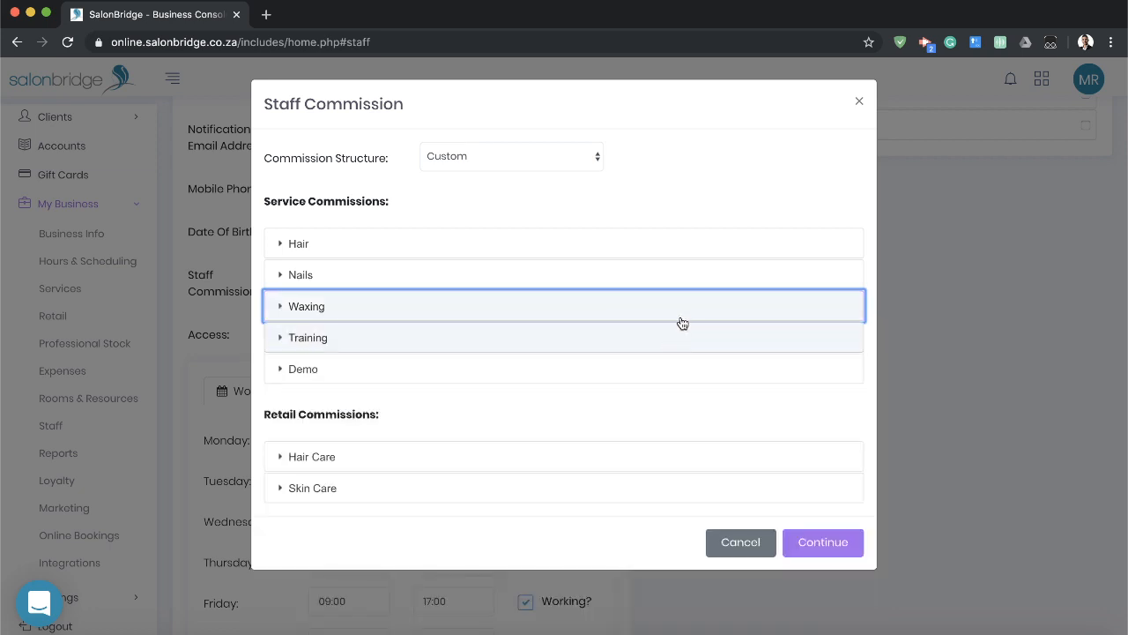
pyautogui.click(738, 542)
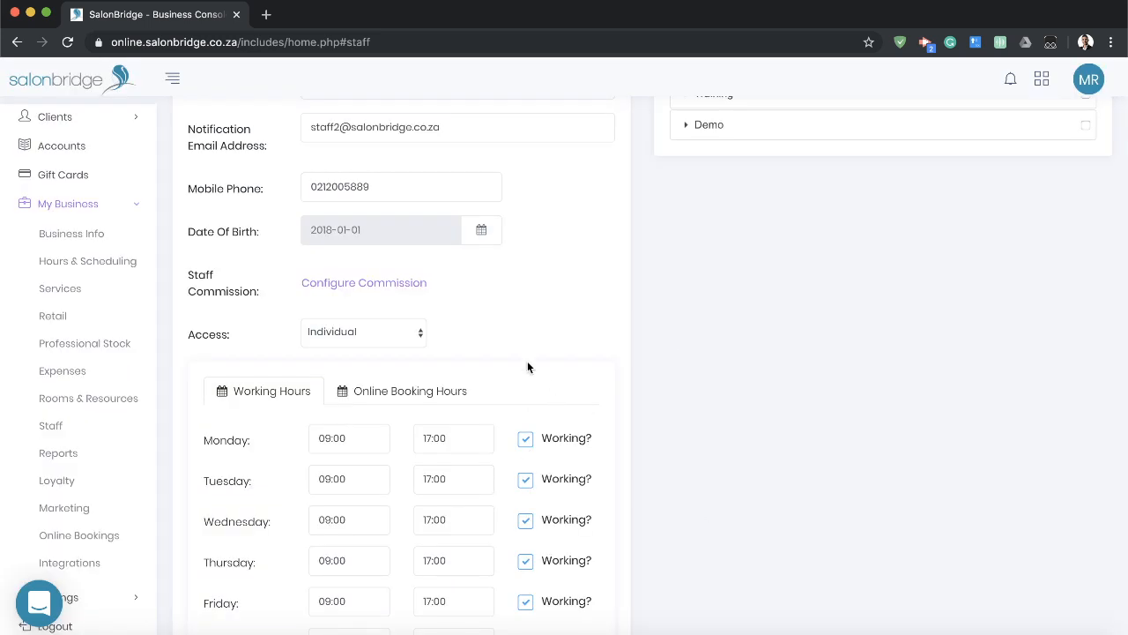
# Look over the staff member's access setting and weekly working hours from Monday to Sunday.
pyautogui.scroll(-2, 617, 362)
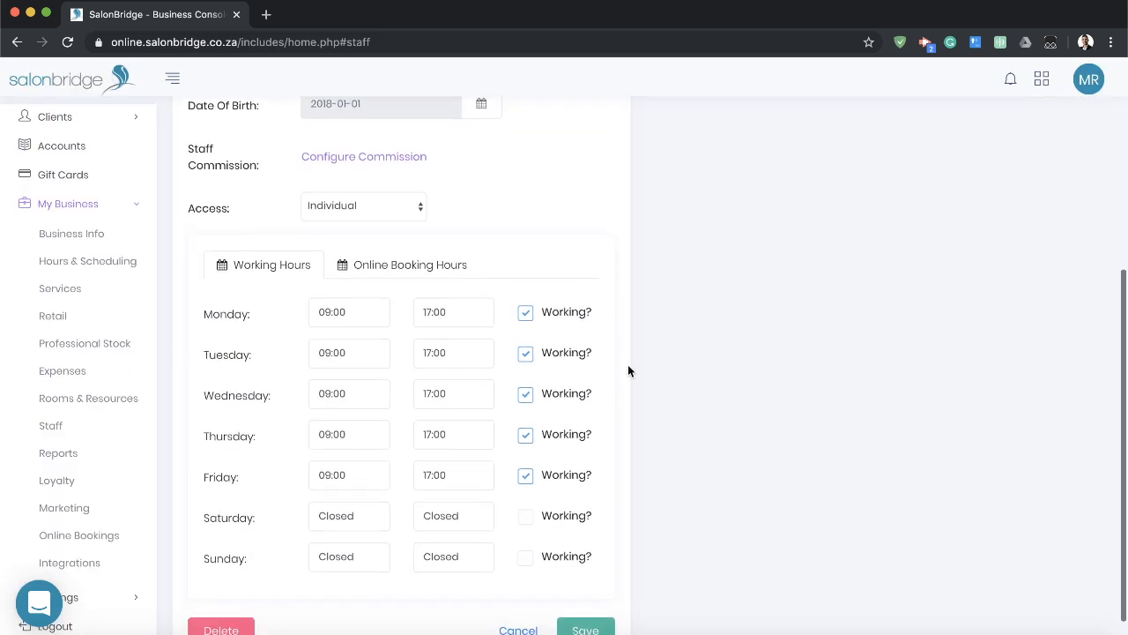
pyautogui.scroll(5, 628, 364)
pyautogui.scroll(-8, 632, 371)
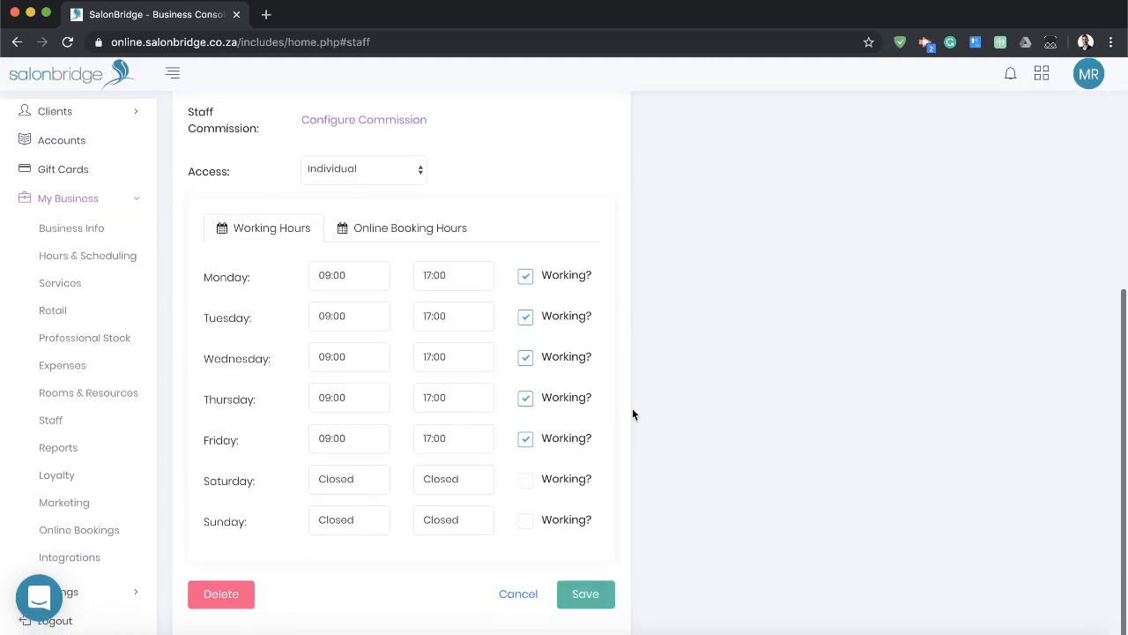
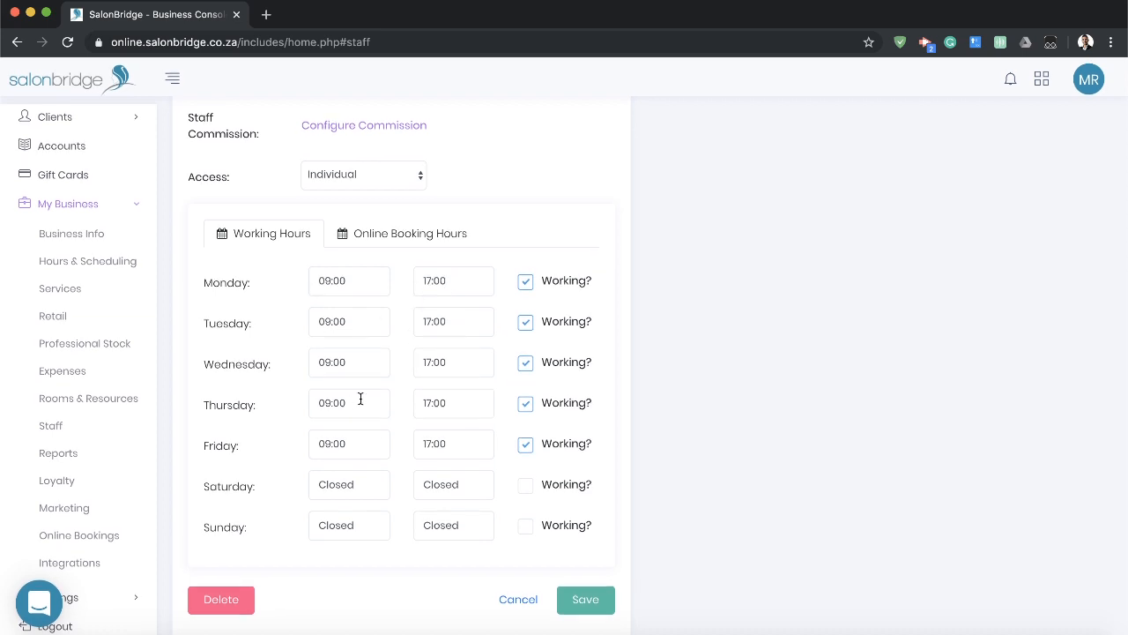
# Mark Saturday as a working day for the staff member, with working hours from 08:00 to 19:00.
pyautogui.click(526, 488)
pyautogui.click(357, 485)
pyautogui.scroll(2, 344, 530)
pyautogui.click(344, 530)
pyautogui.click(453, 480)
pyautogui.scroll(-1, 456, 575)
pyautogui.scroll(-1, 456, 575)
pyautogui.click(452, 558)
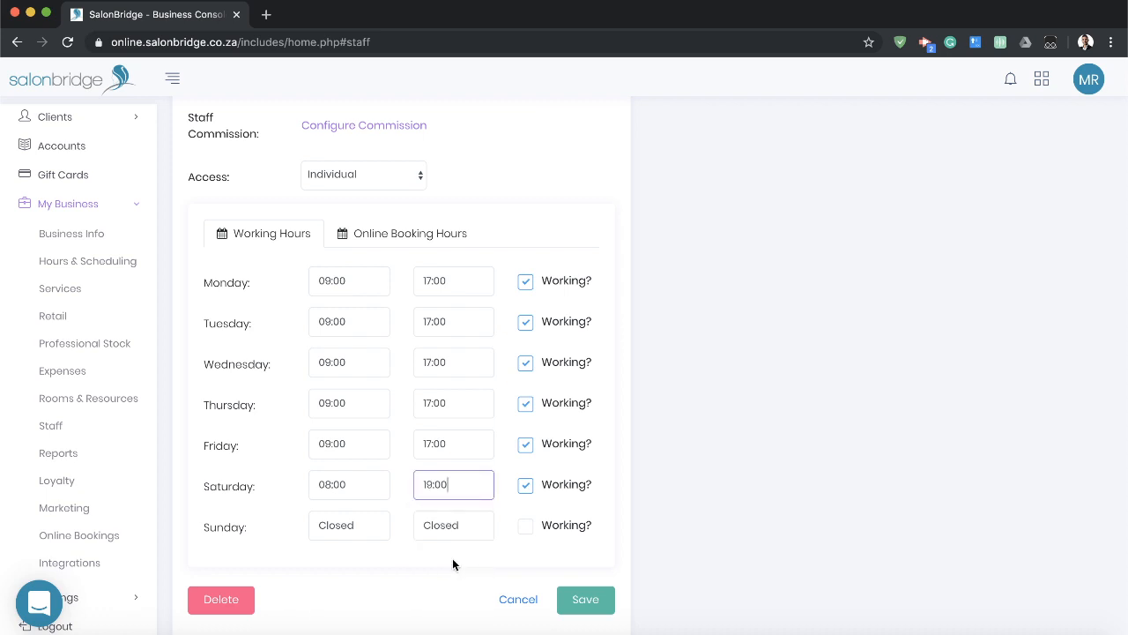
# Enable Saturday in the online booking hours from 09:00 to 13:00 and save the staff member.
pyautogui.click(400, 235)
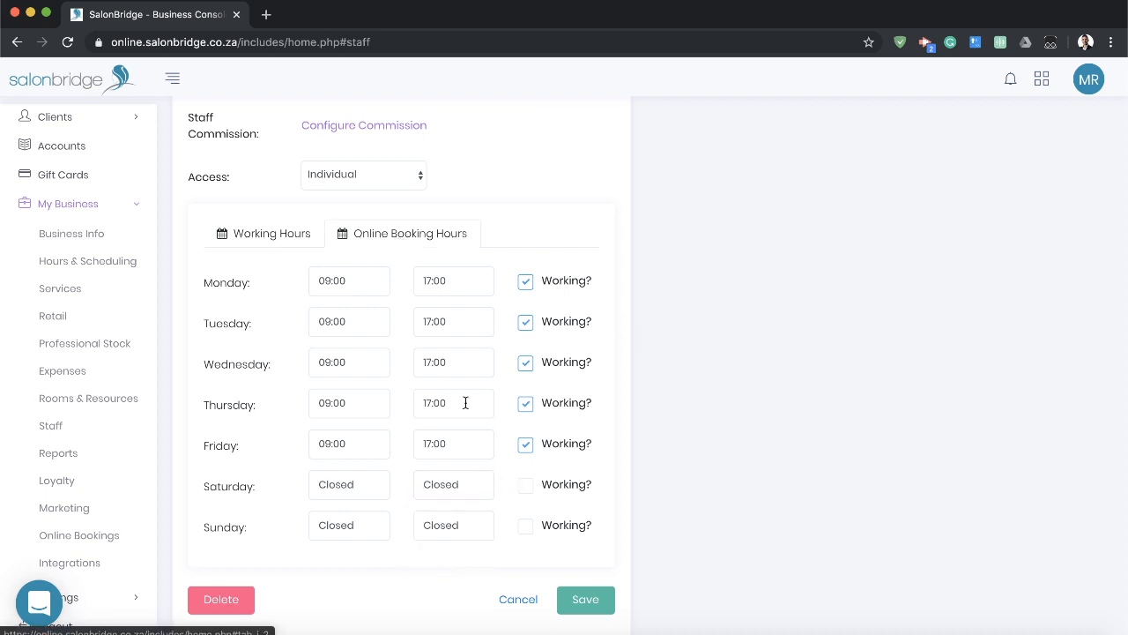
pyautogui.click(526, 487)
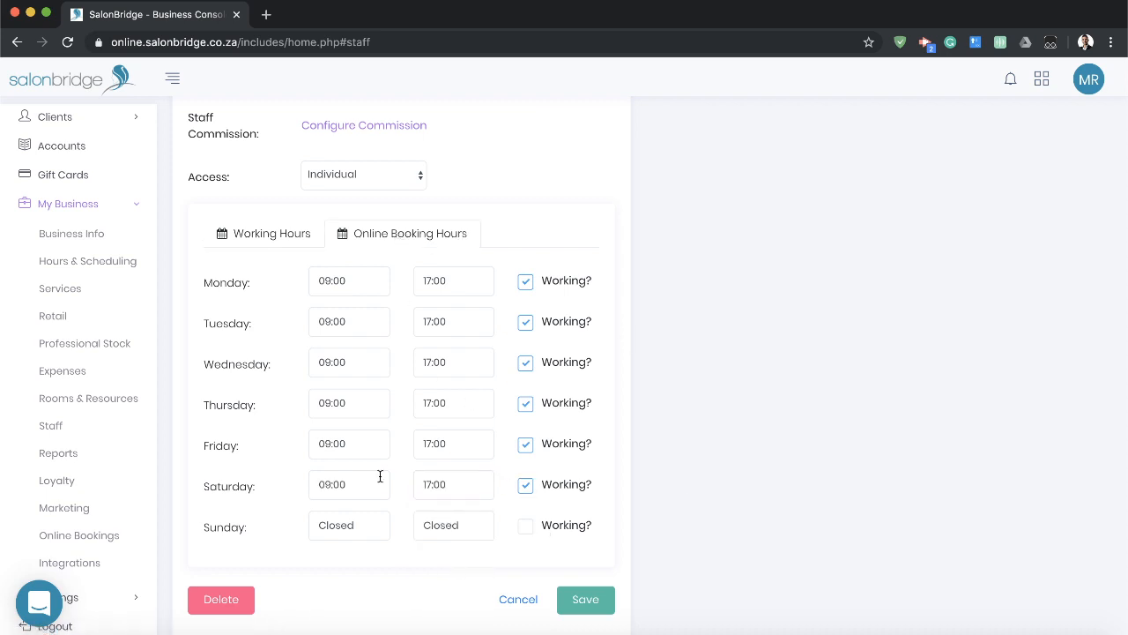
pyautogui.click(456, 484)
pyautogui.scroll(5, 460, 555)
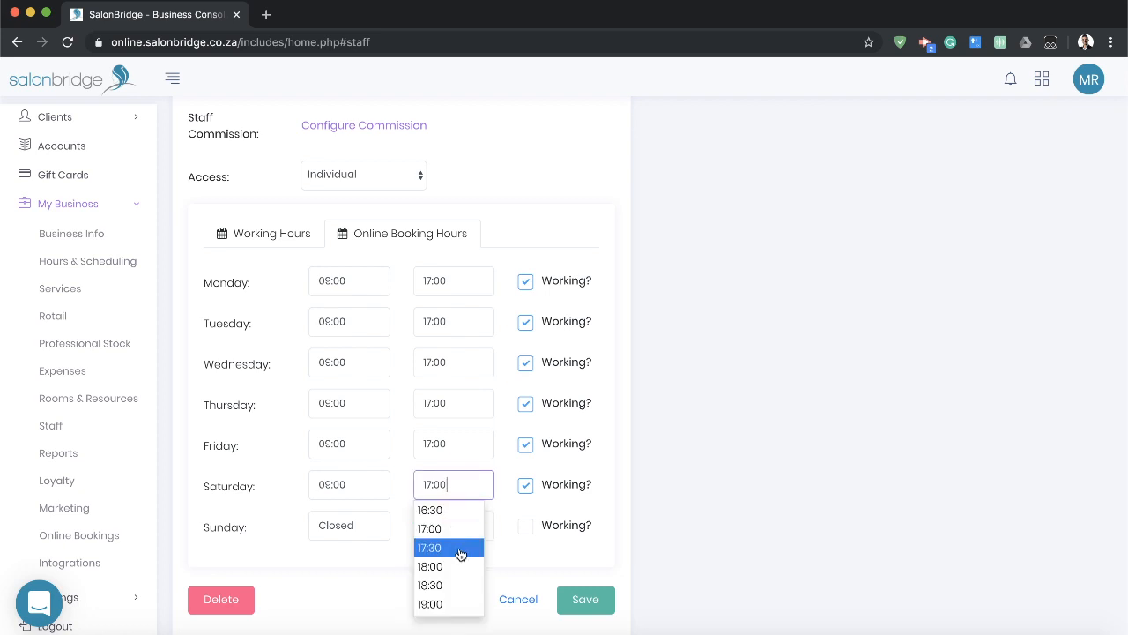
pyautogui.click(460, 573)
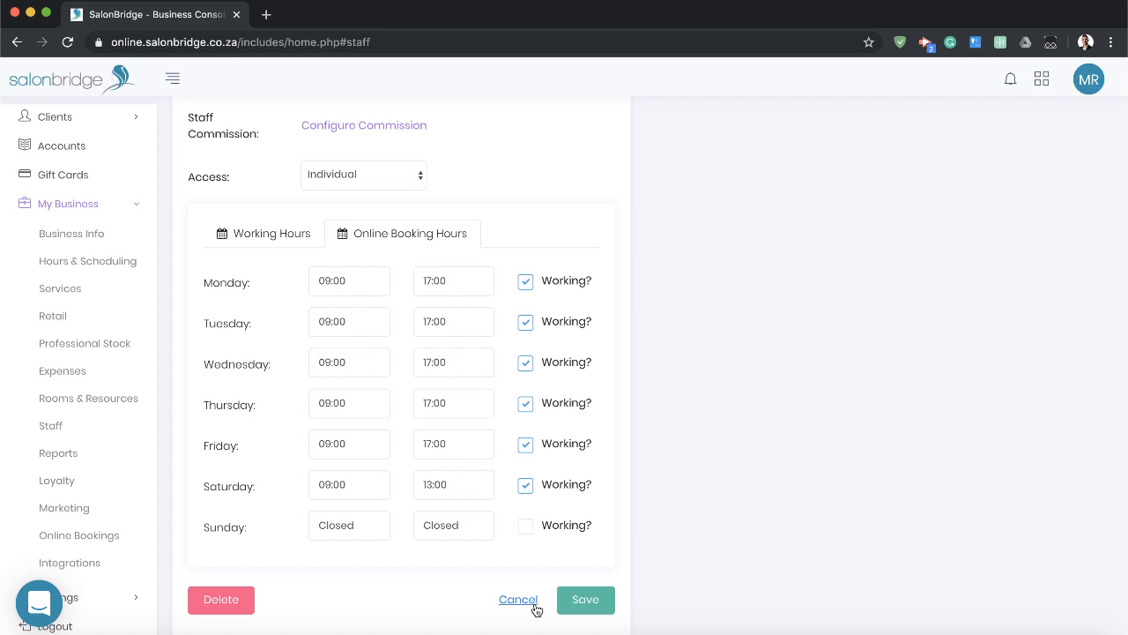
pyautogui.click(592, 607)
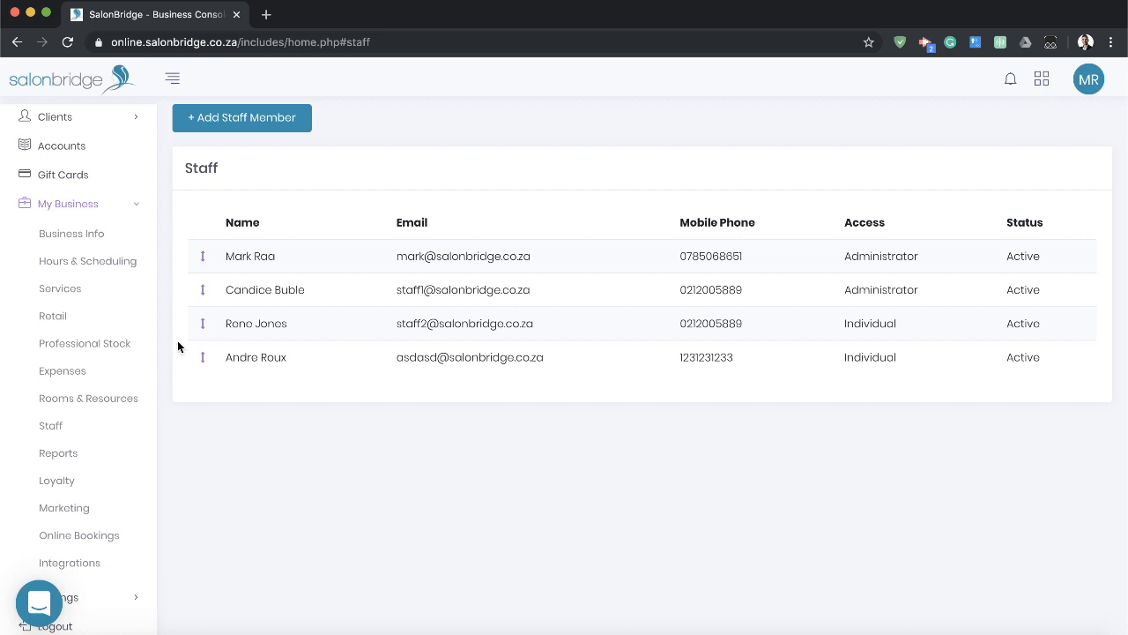
# Start a new SMS campaign in Marketing and look over its campaign name and SMS text fields.
pyautogui.click(95, 505)
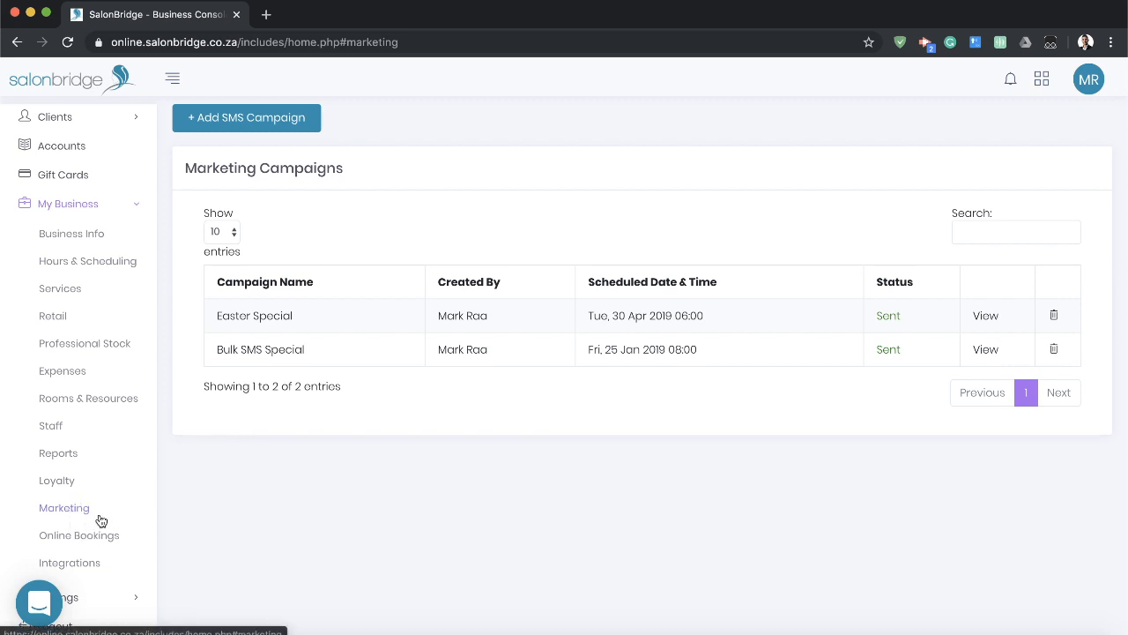
pyautogui.click(243, 120)
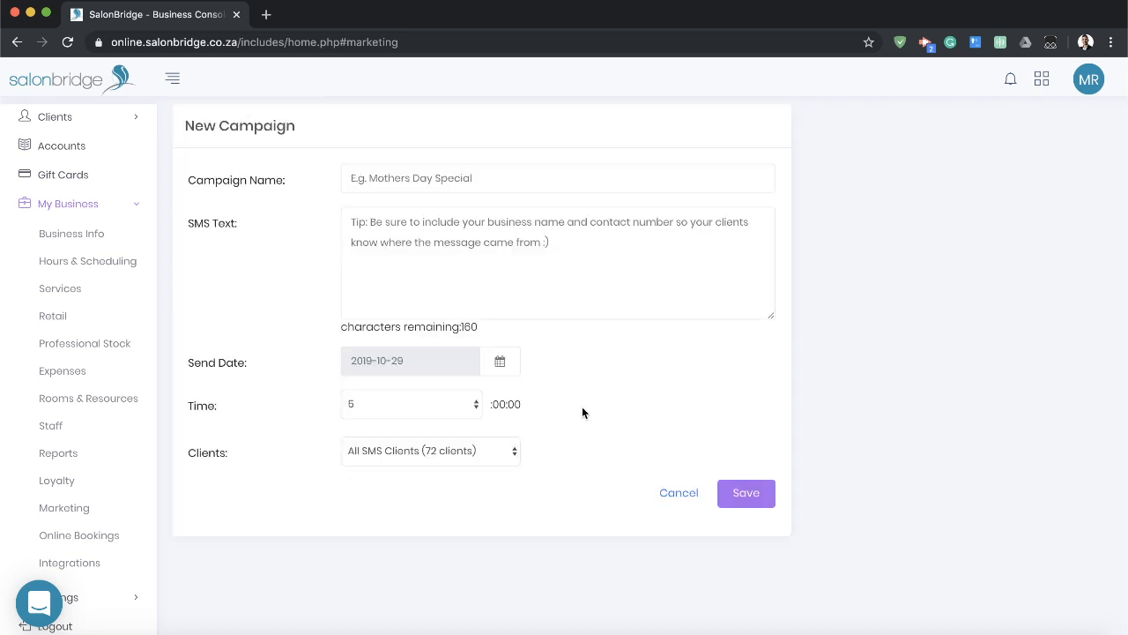
pyautogui.click(466, 177)
pyautogui.click(574, 251)
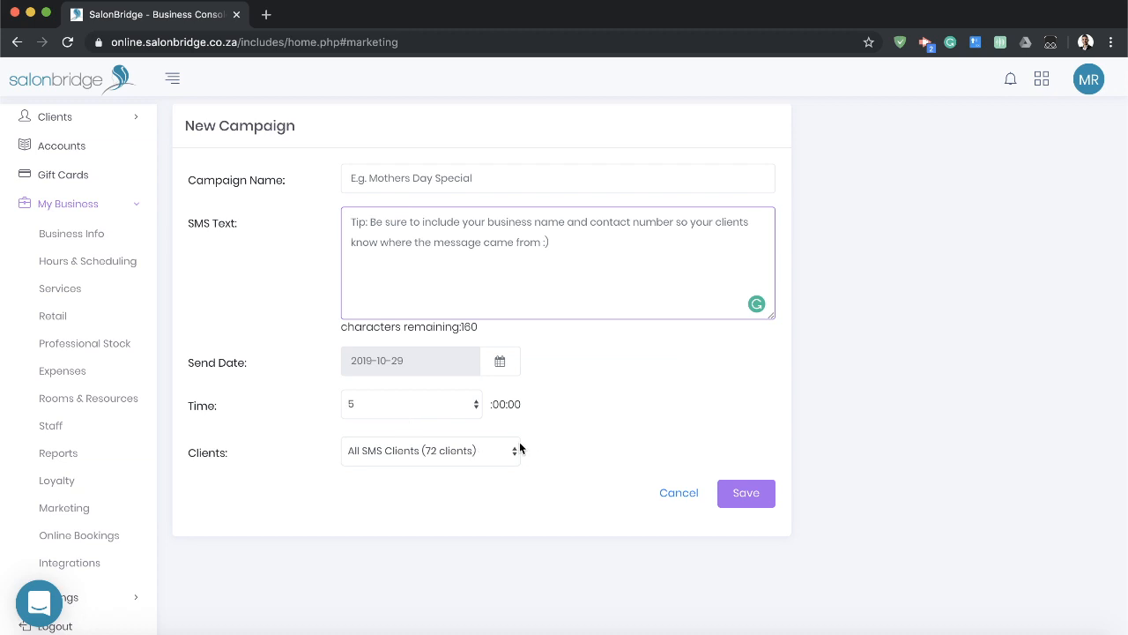
pyautogui.click(889, 457)
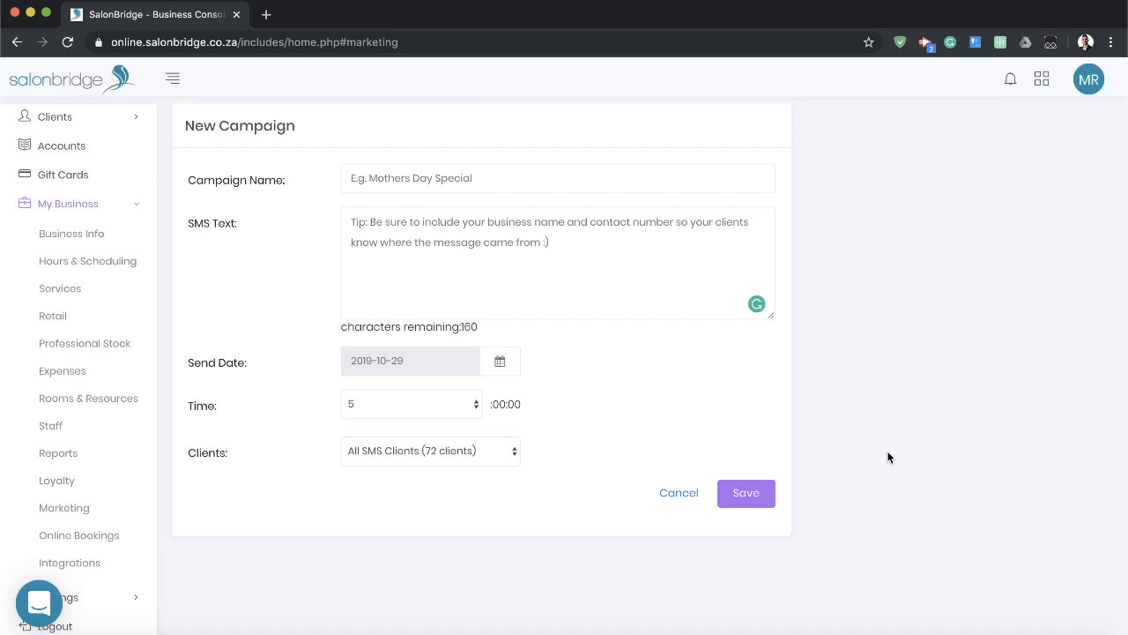
# Set the new SMS campaign's send date to 2019-10-31 and its time to 8:00.
pyautogui.click(513, 360)
pyautogui.click(583, 492)
pyautogui.click(430, 407)
pyautogui.click(388, 450)
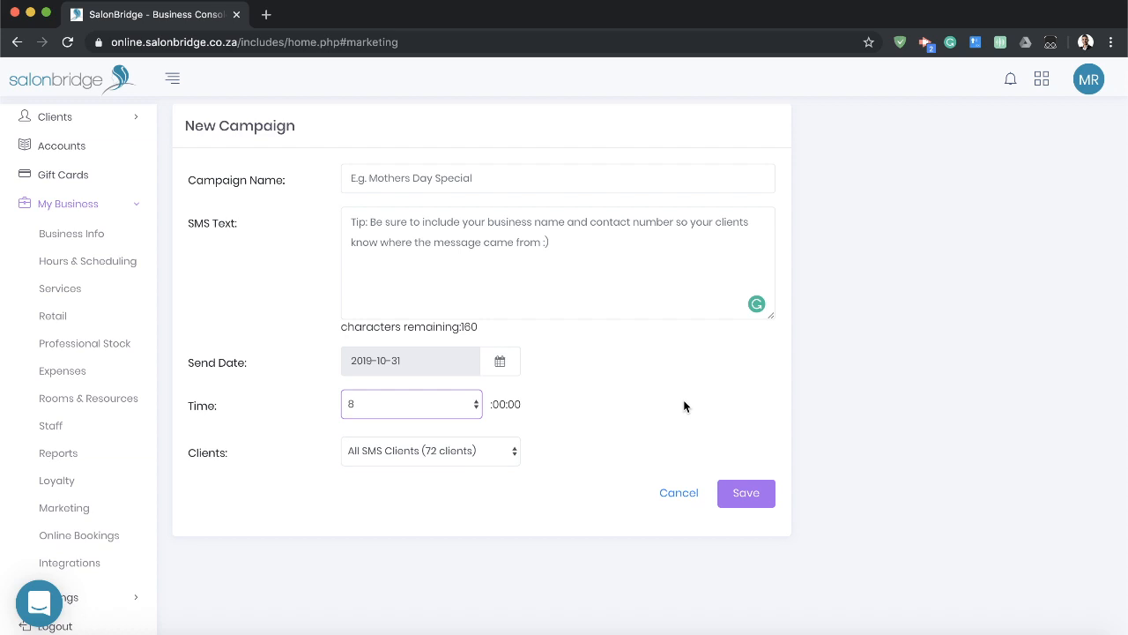
pyautogui.click(614, 246)
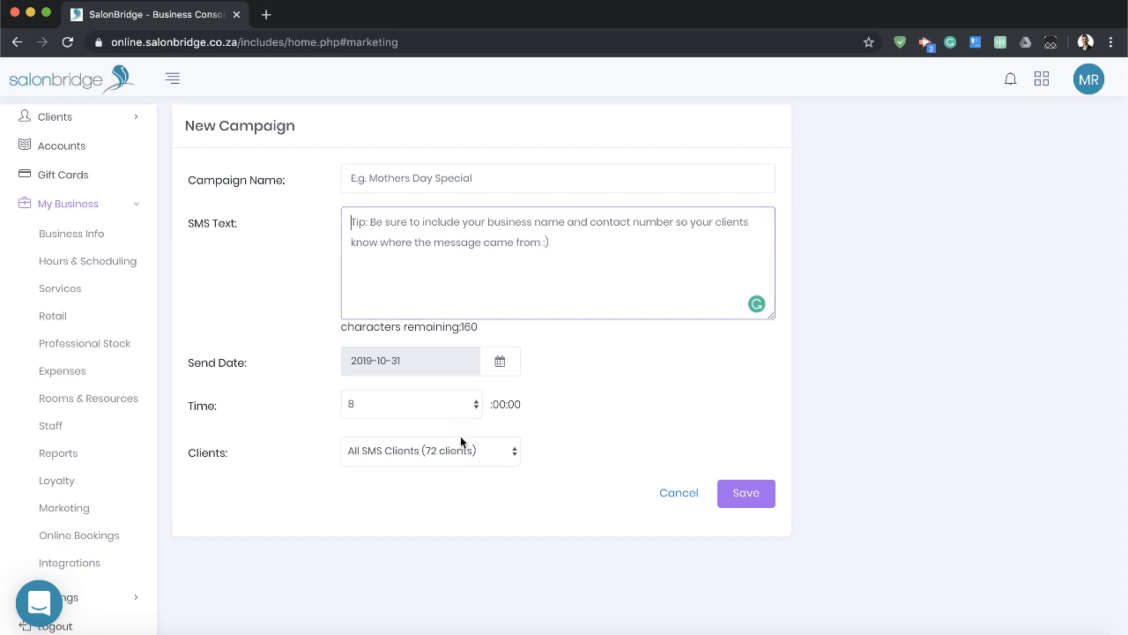
# Review the client groups the SMS campaign can be sent to, then cancel the new campaign.
pyautogui.click(491, 451)
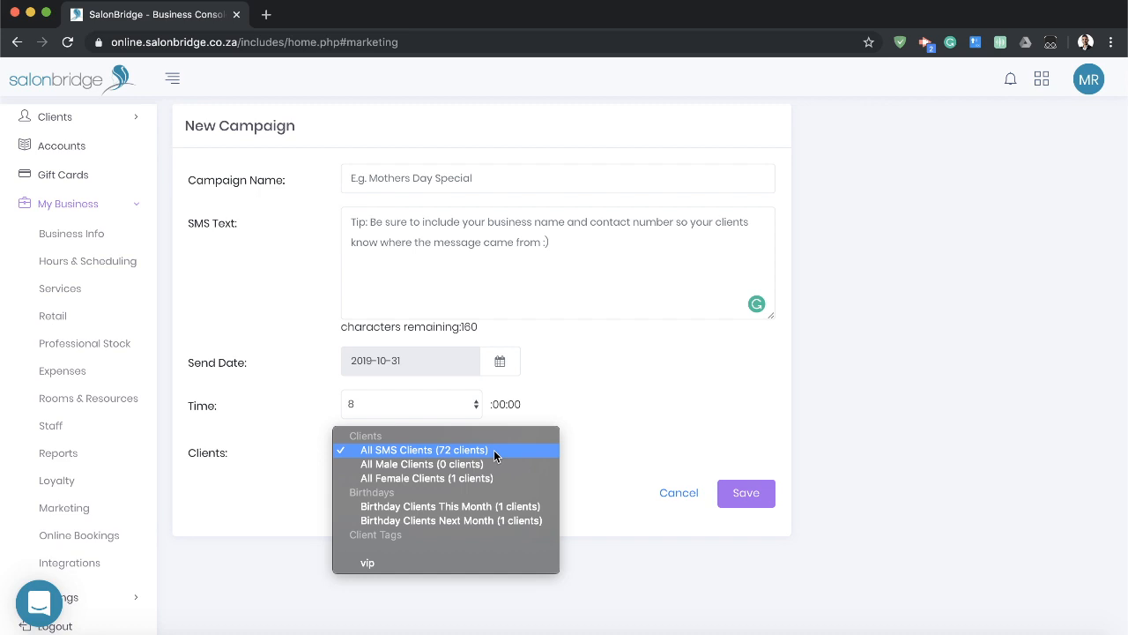
pyautogui.click(281, 501)
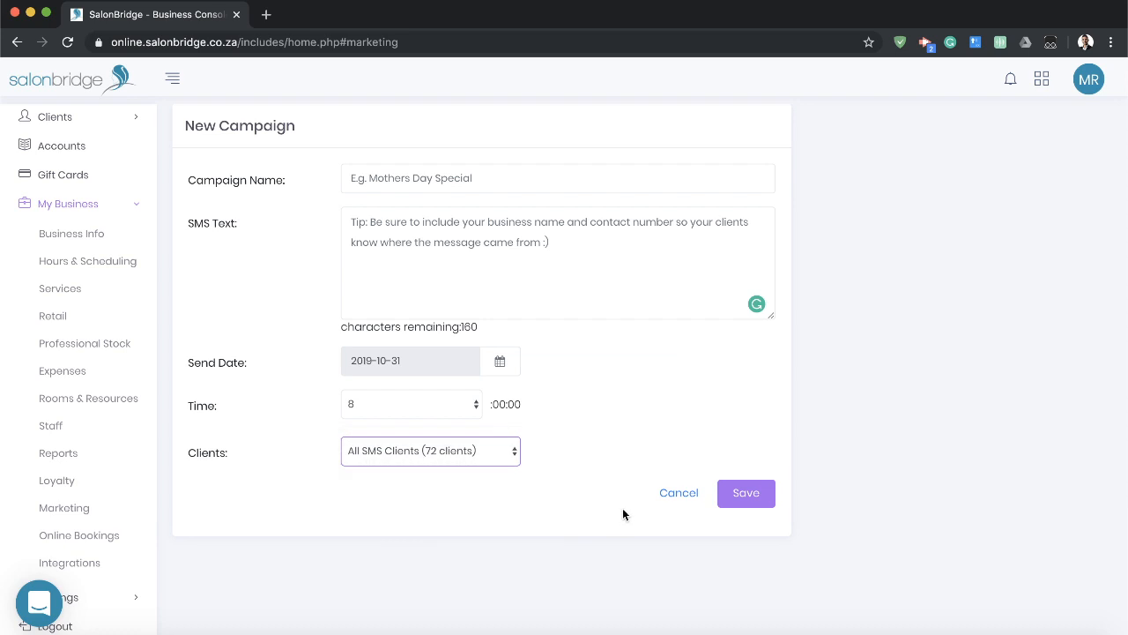
pyautogui.click(678, 493)
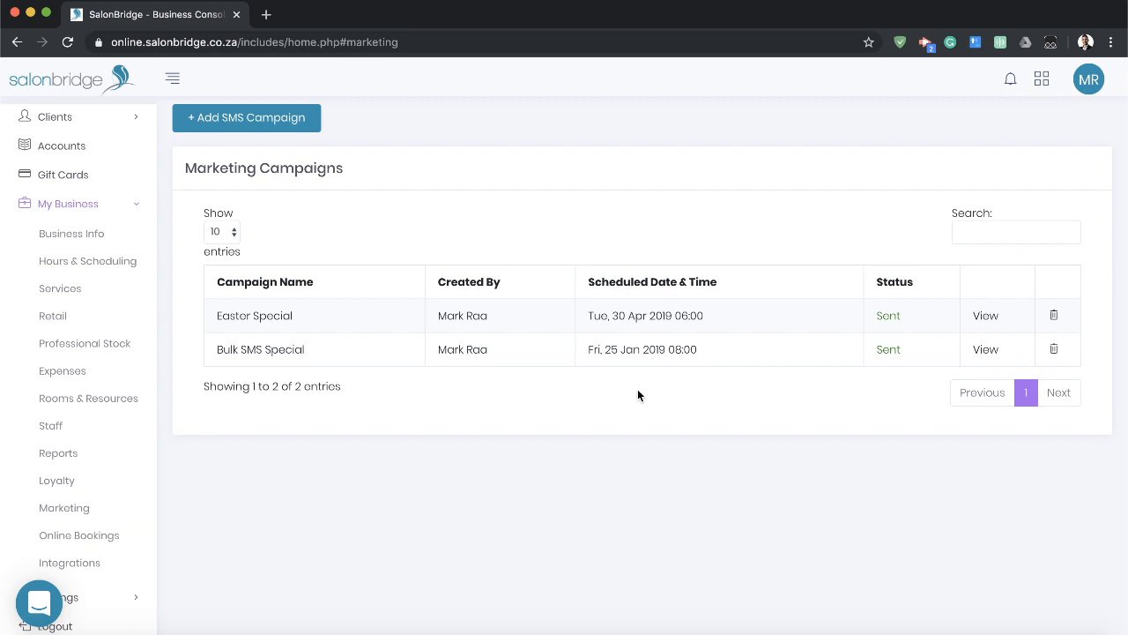
pyautogui.tripleClick(293, 168)
pyautogui.click(234, 168)
pyautogui.tripleClick(234, 168)
pyautogui.click(285, 169)
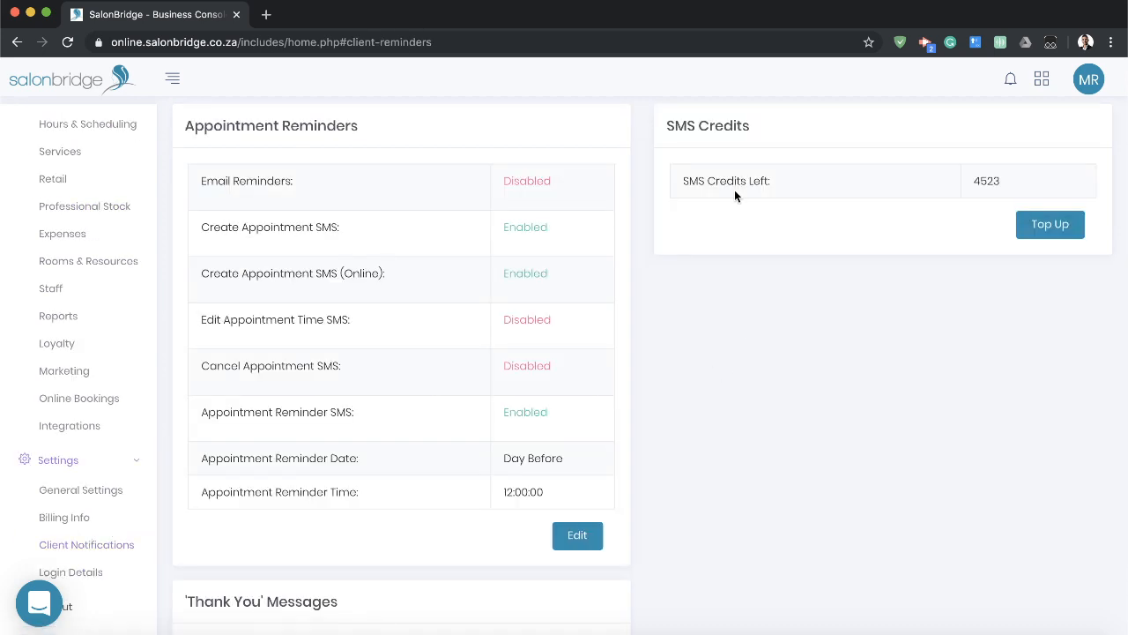
# View the SMS credit top-up form in Client Notifications, cancel it, and check the SMS credits left.
pyautogui.click(1050, 226)
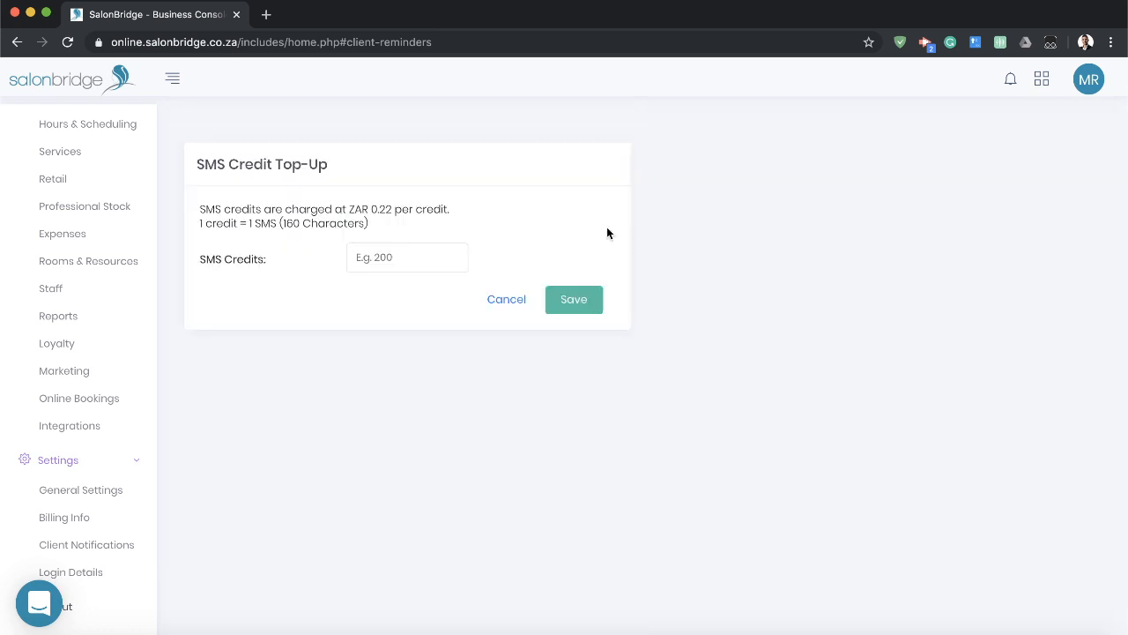
pyautogui.click(410, 248)
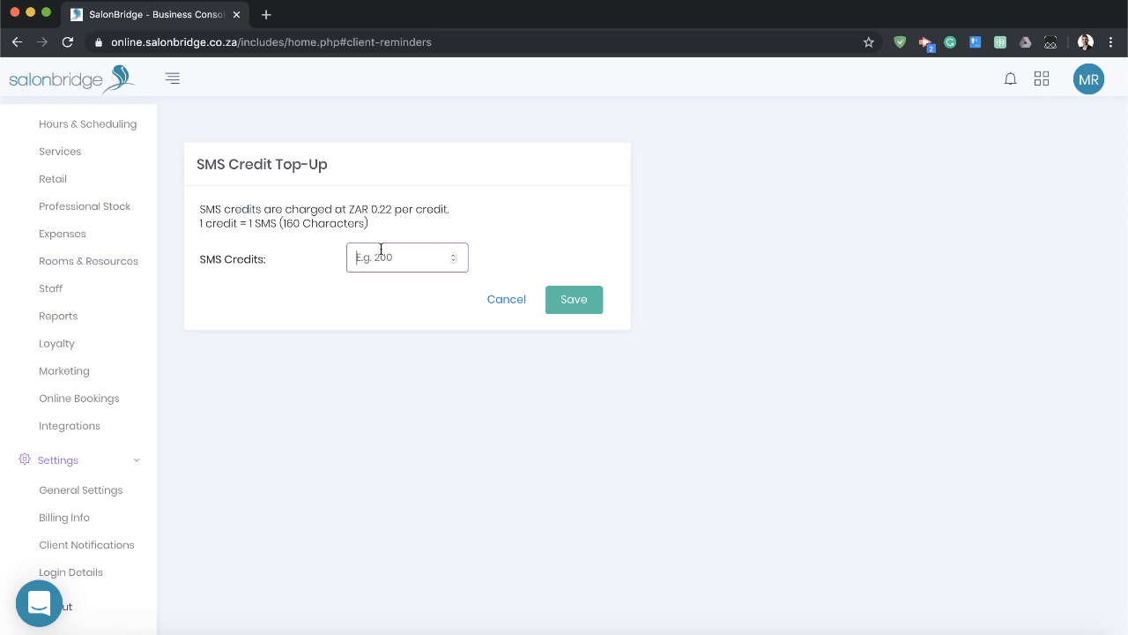
pyautogui.click(497, 299)
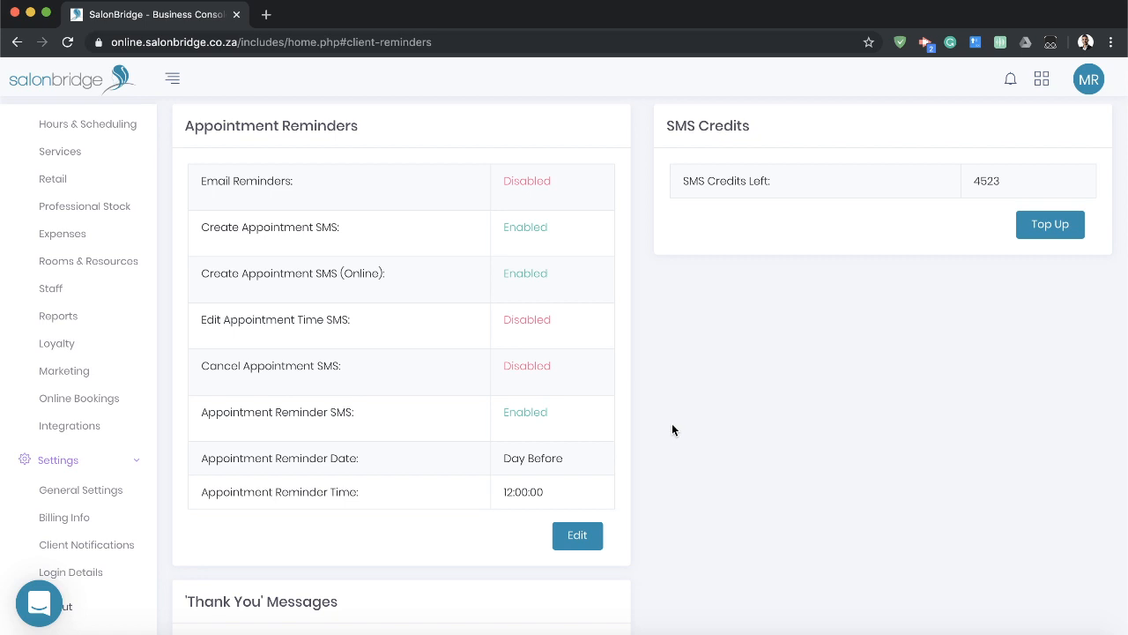
pyautogui.doubleClick(979, 182)
pyautogui.click(930, 234)
# Open the Online Bookings settings and examine the website embed code.
pyautogui.click(100, 371)
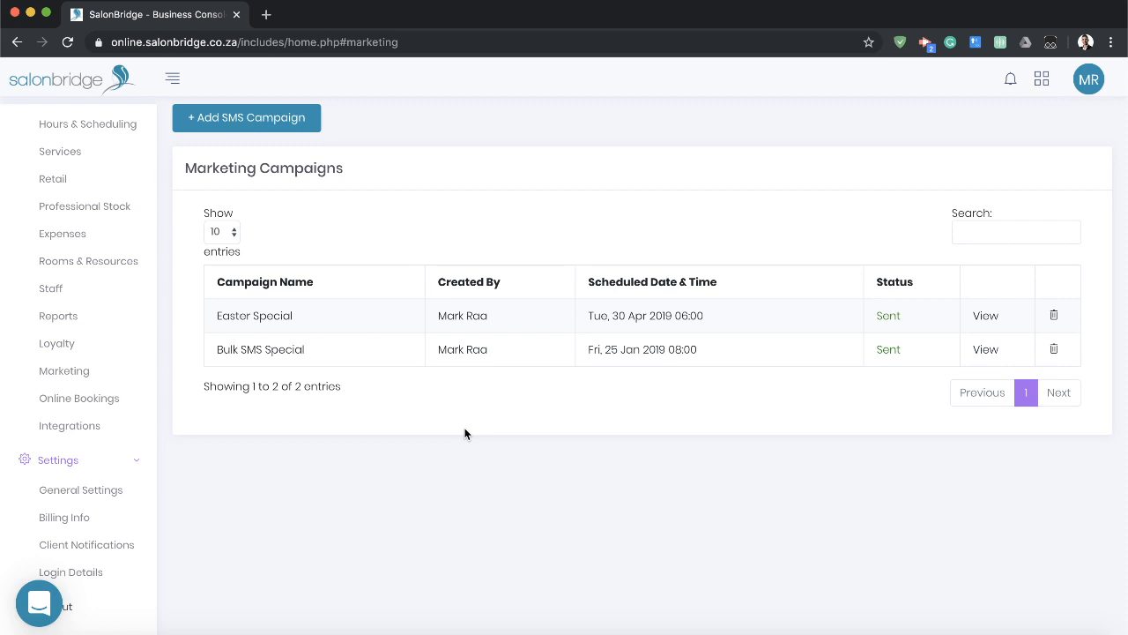
pyautogui.click(78, 398)
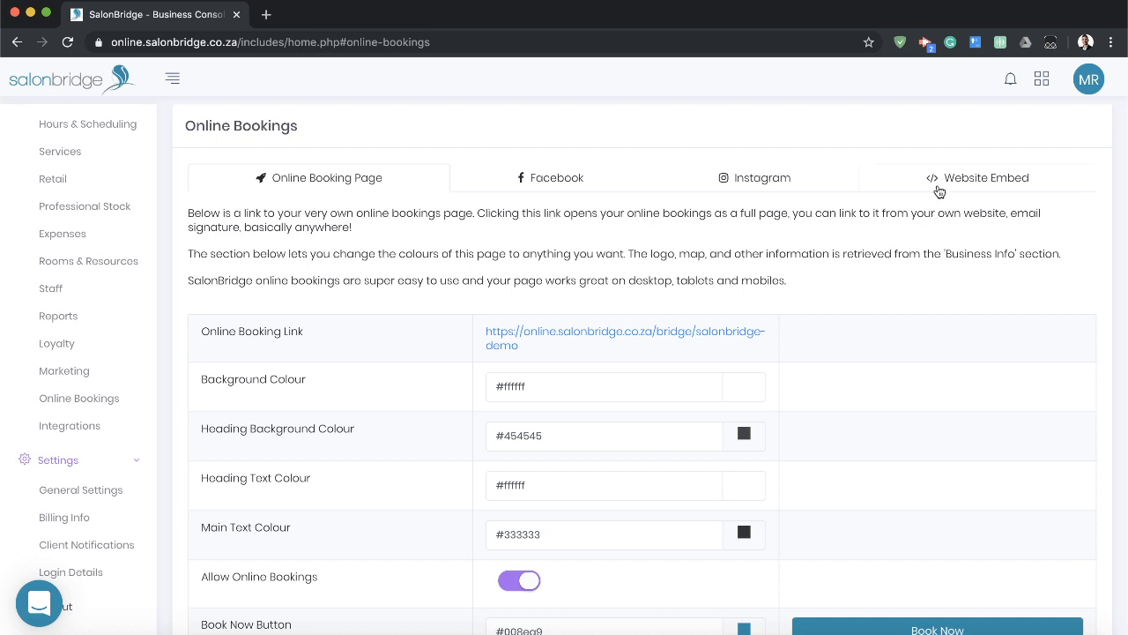
pyautogui.click(987, 183)
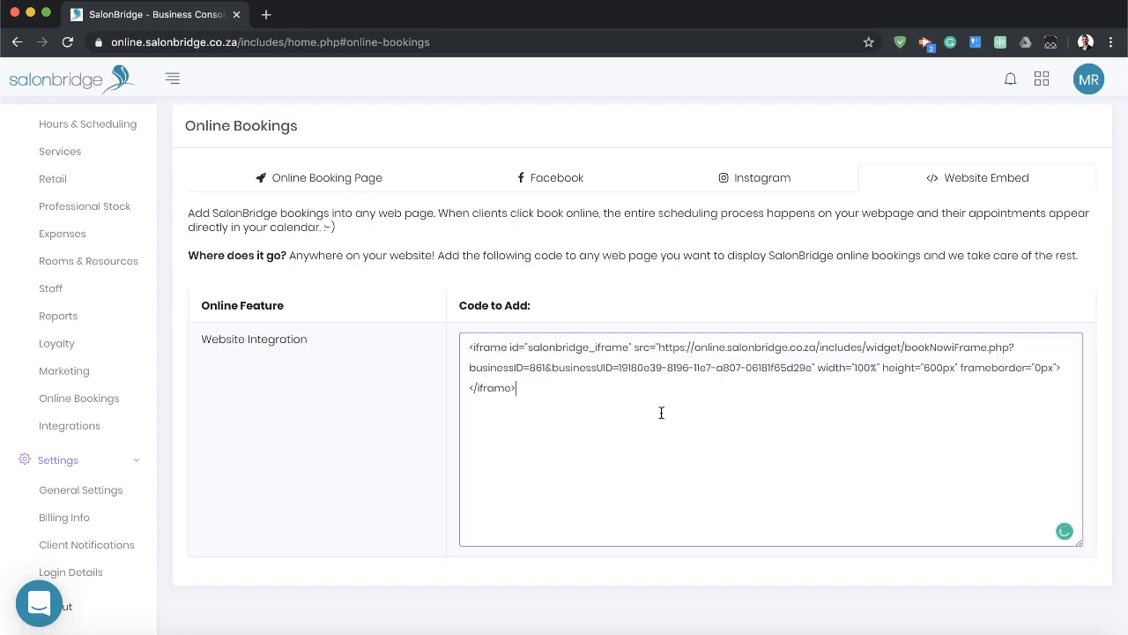
pyautogui.click(462, 348)
pyautogui.click(571, 402)
pyautogui.click(457, 332)
pyautogui.click(558, 387)
# Open the salon's online booking page from its link and look over its contents.
pyautogui.click(310, 178)
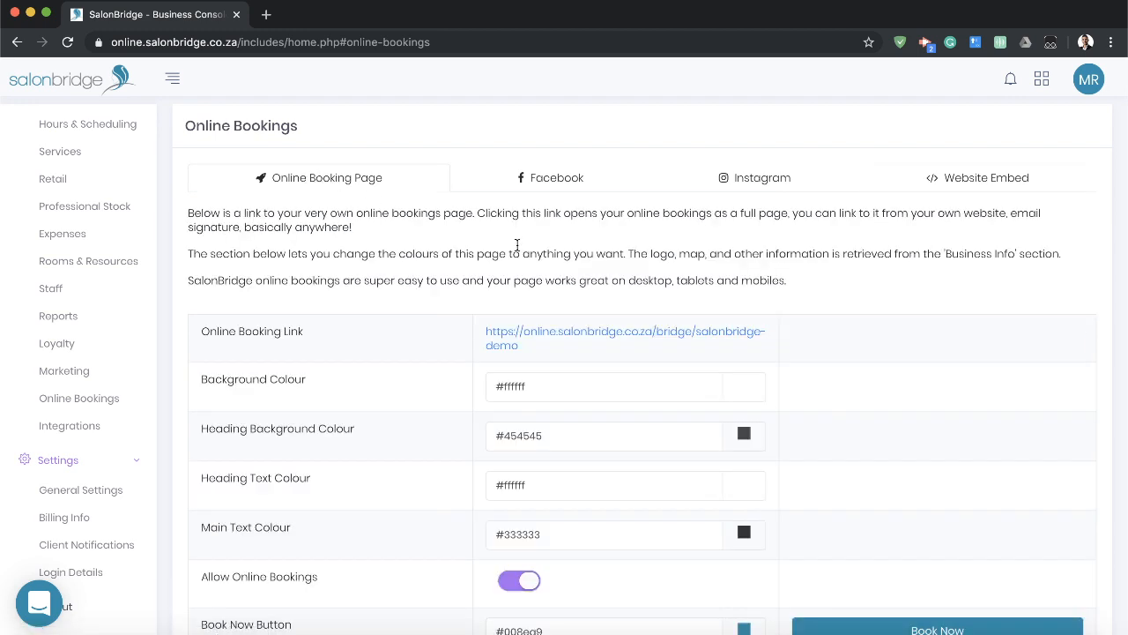
pyautogui.click(527, 331)
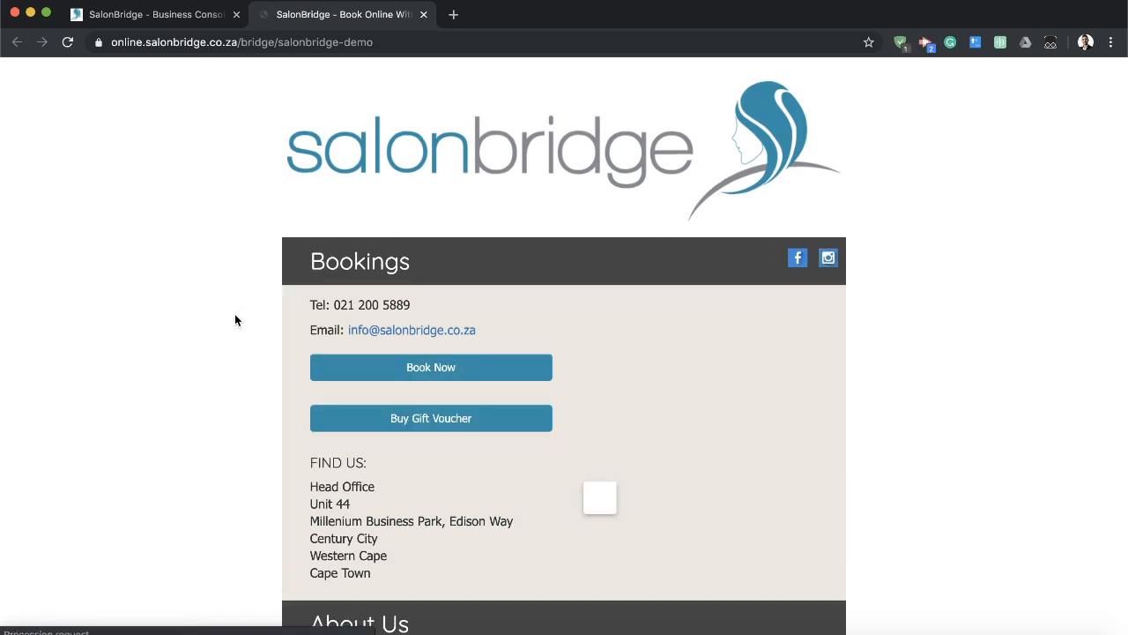
pyautogui.scroll(-5, 235, 314)
pyautogui.scroll(4, 237, 322)
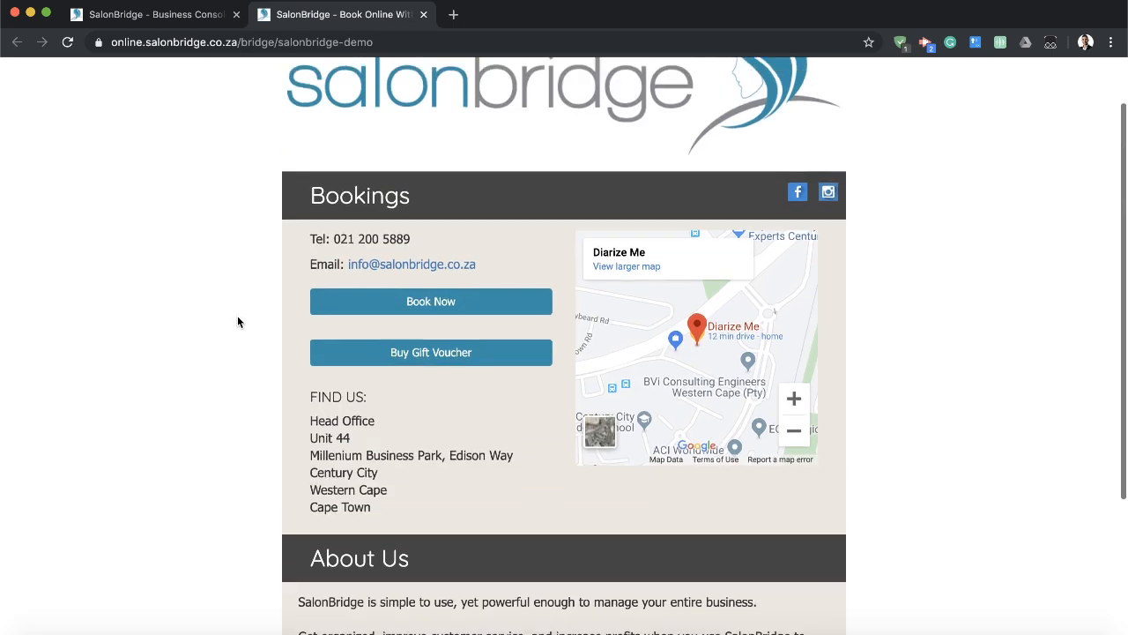
# Try an online booking for Mens Short Cut up to the day and time choice, then close the booking window.
pyautogui.click(432, 306)
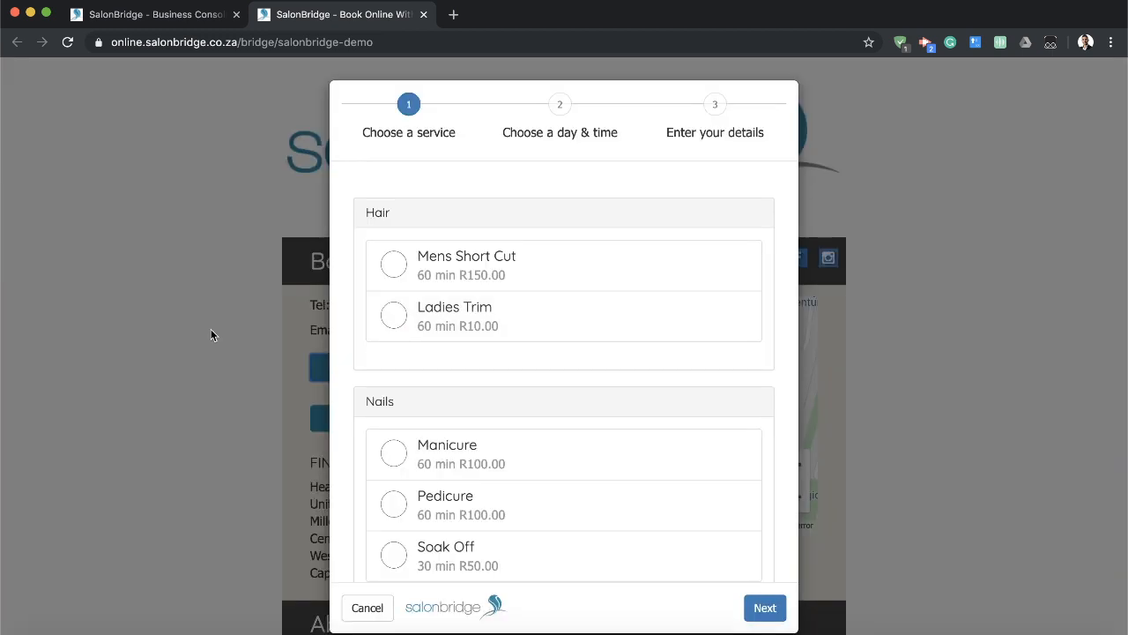
pyautogui.click(490, 275)
pyautogui.click(764, 607)
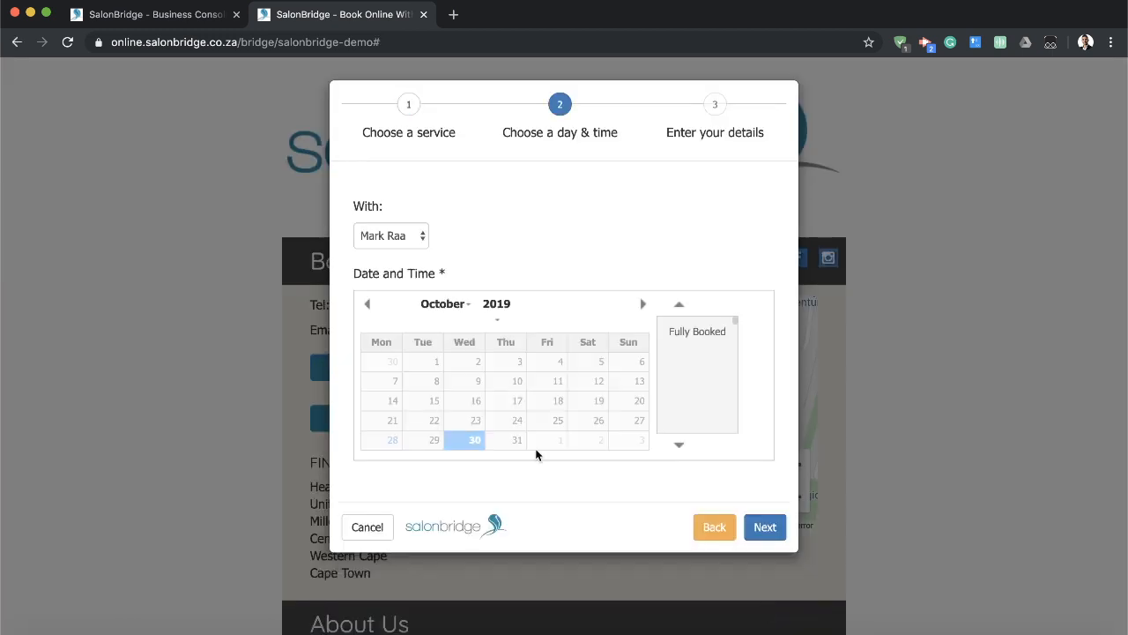
pyautogui.click(189, 350)
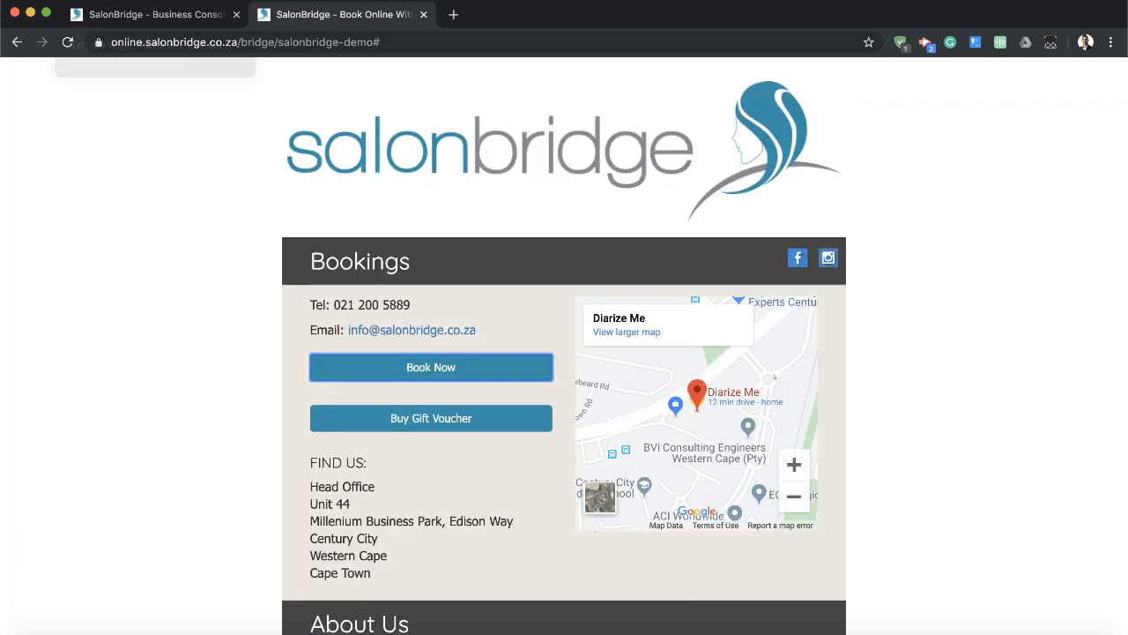
# Return to the business console and look over the online booking page's link, colour, gift card, cancellation policy and deposit settings.
pyautogui.click(157, 17)
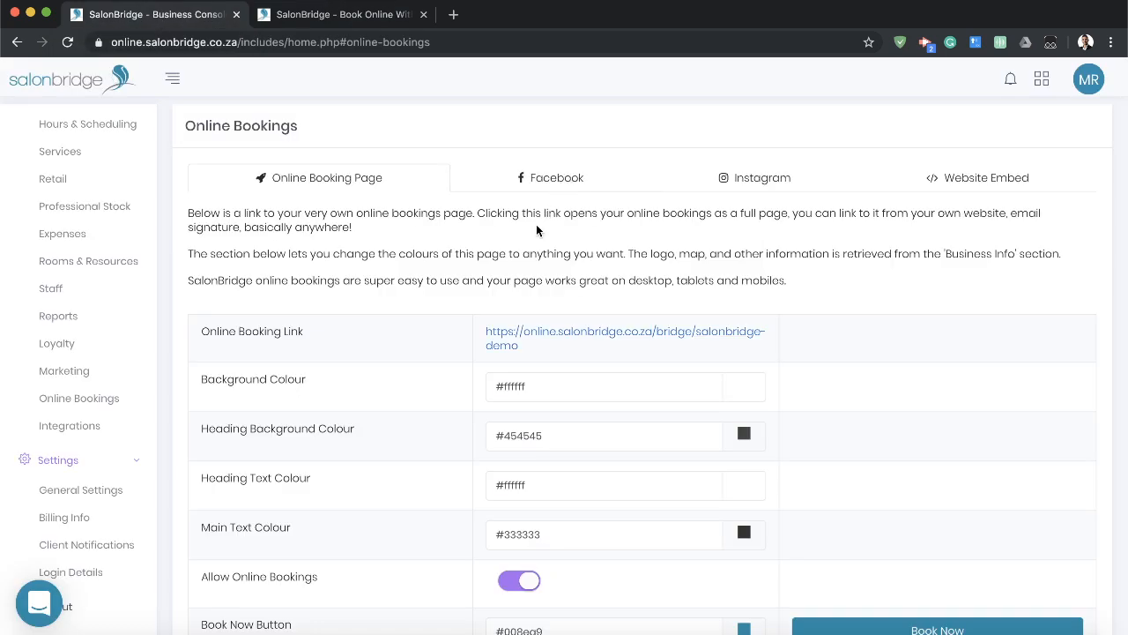
pyautogui.moveTo(191, 214)
pyautogui.mouseDown()
pyautogui.moveTo(617, 233)
pyautogui.moveTo(820, 271)
pyautogui.moveTo(483, 281)
pyautogui.moveTo(187, 211)
pyautogui.mouseUp()
pyautogui.click(527, 256)
pyautogui.scroll(-5, 570, 308)
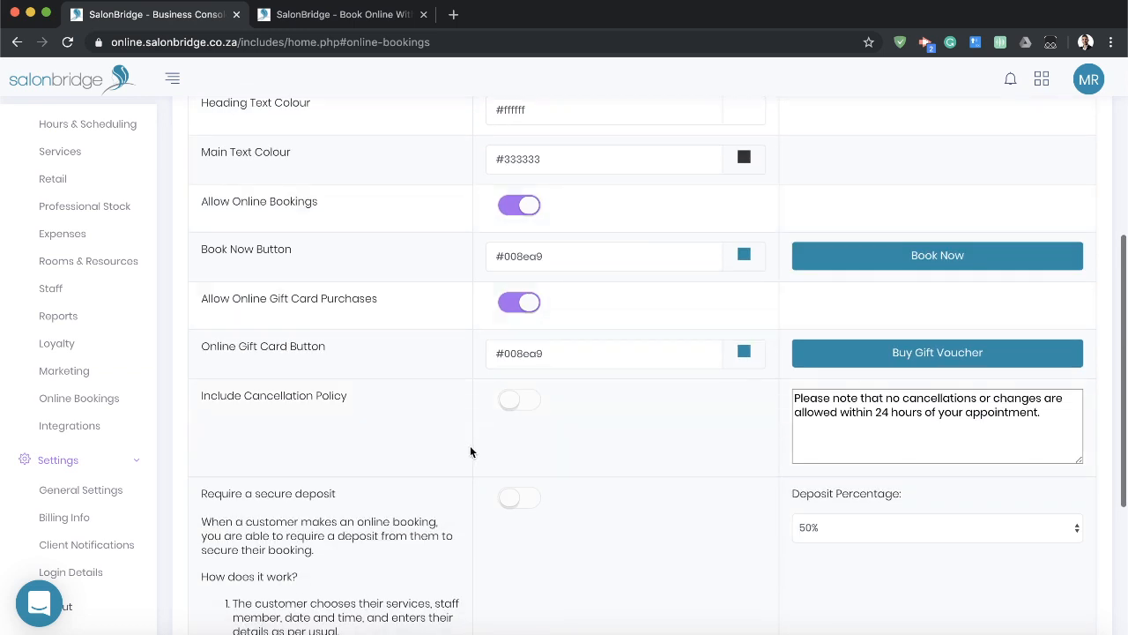
pyautogui.scroll(-4, 476, 441)
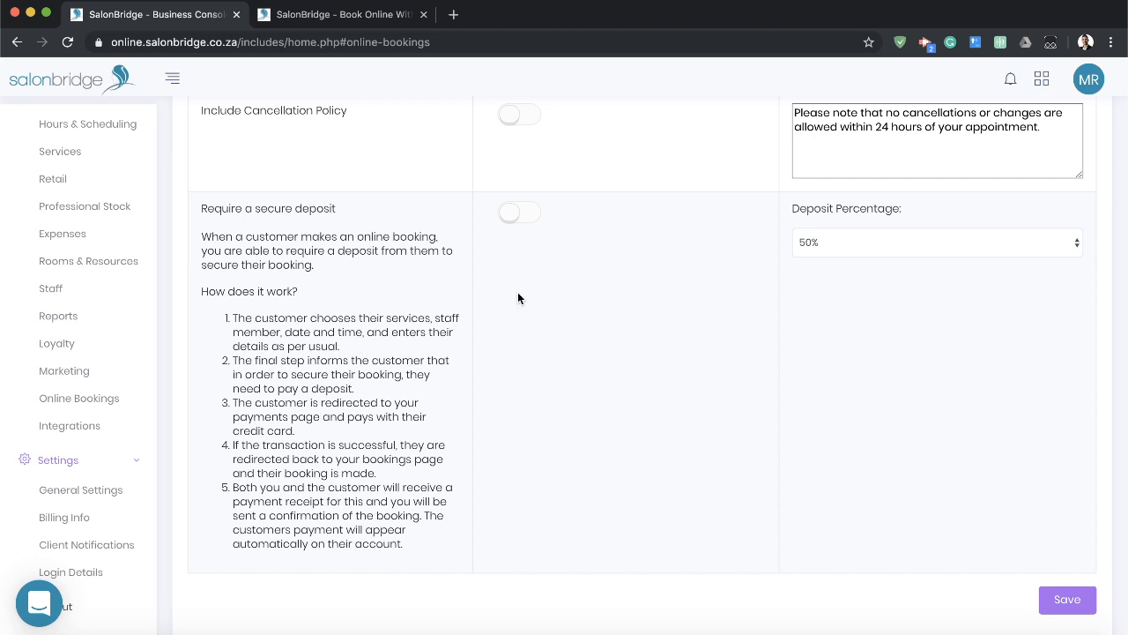
# Require a secure deposit of 50% for online bookings and save the online booking settings.
pyautogui.click(520, 216)
pyautogui.click(940, 247)
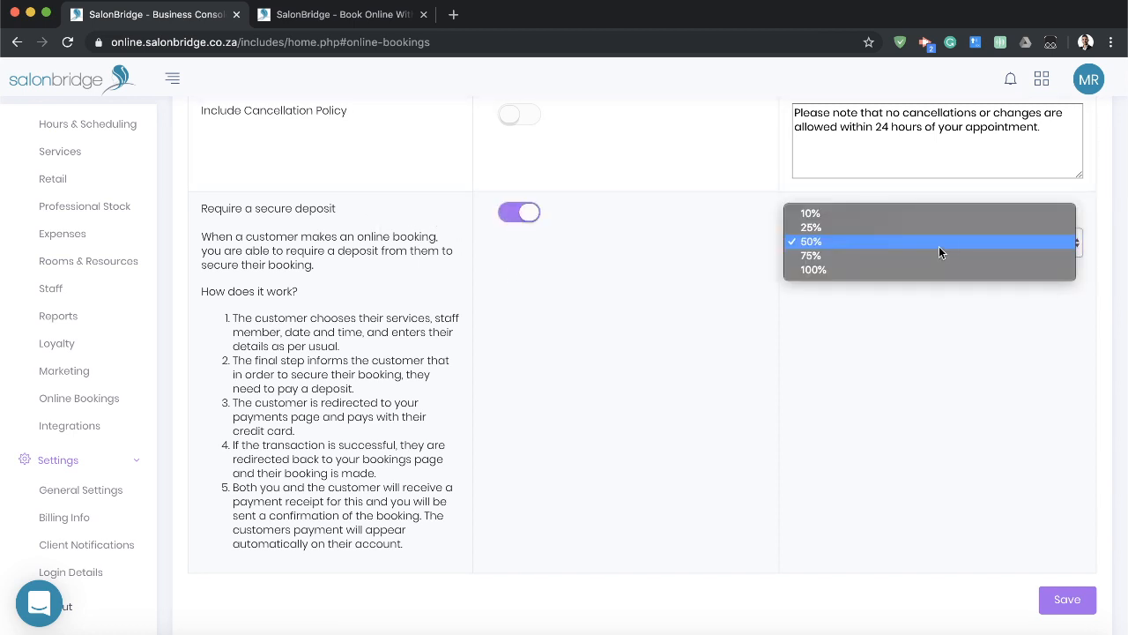
pyautogui.click(834, 242)
pyautogui.click(1072, 601)
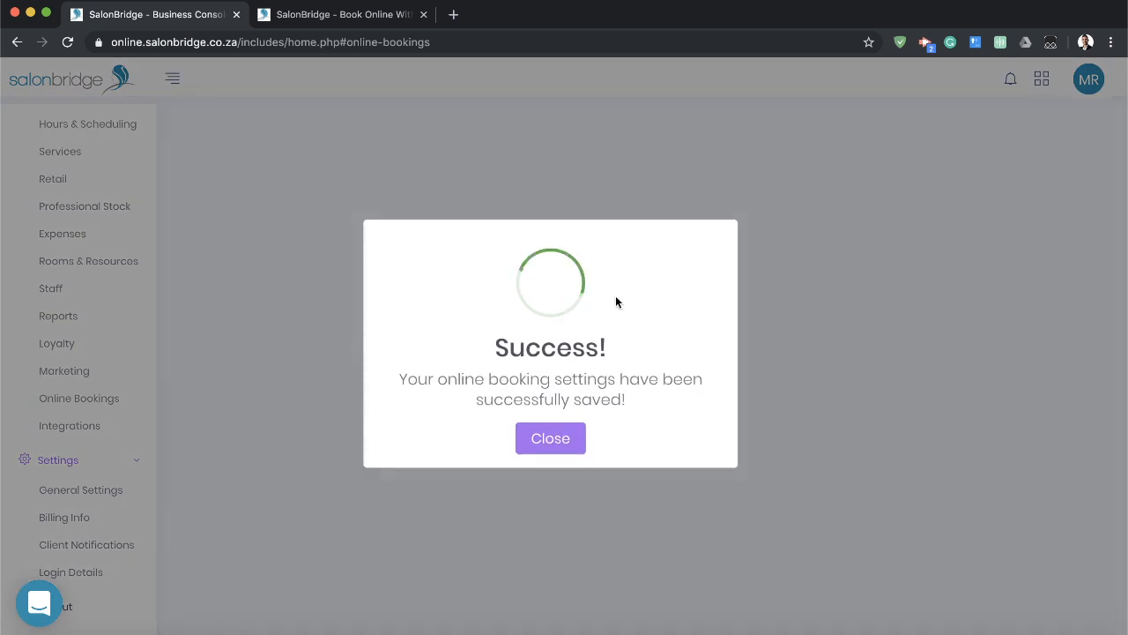
pyautogui.click(552, 441)
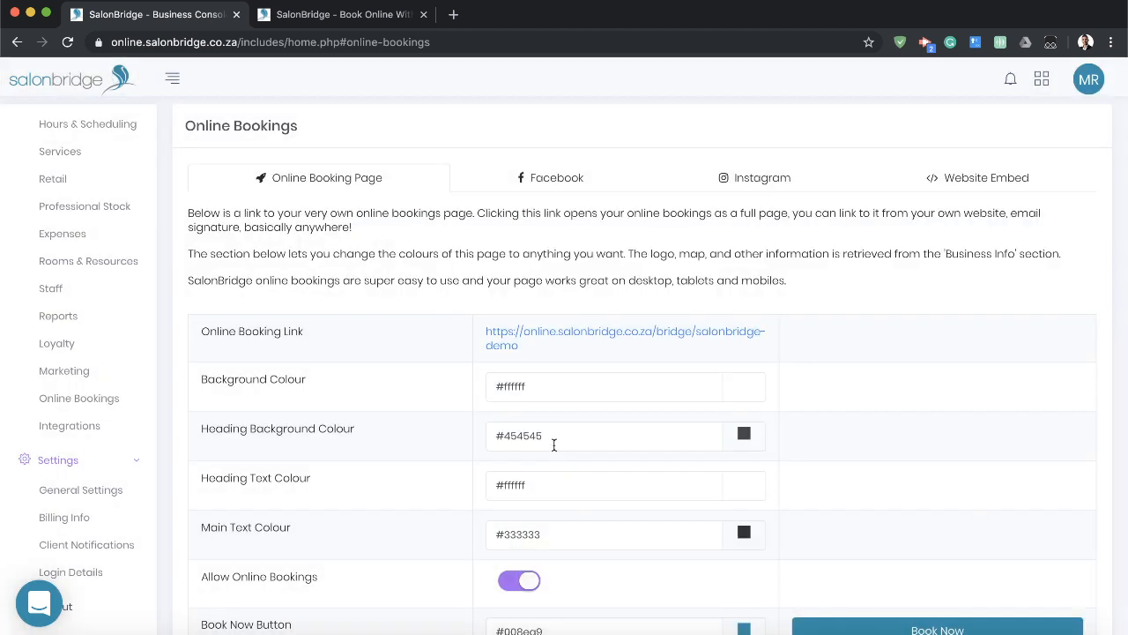
# Open the online booking page from its link and start a booking for Mens Short Cut, continuing to the day and time choice.
pyautogui.click(557, 335)
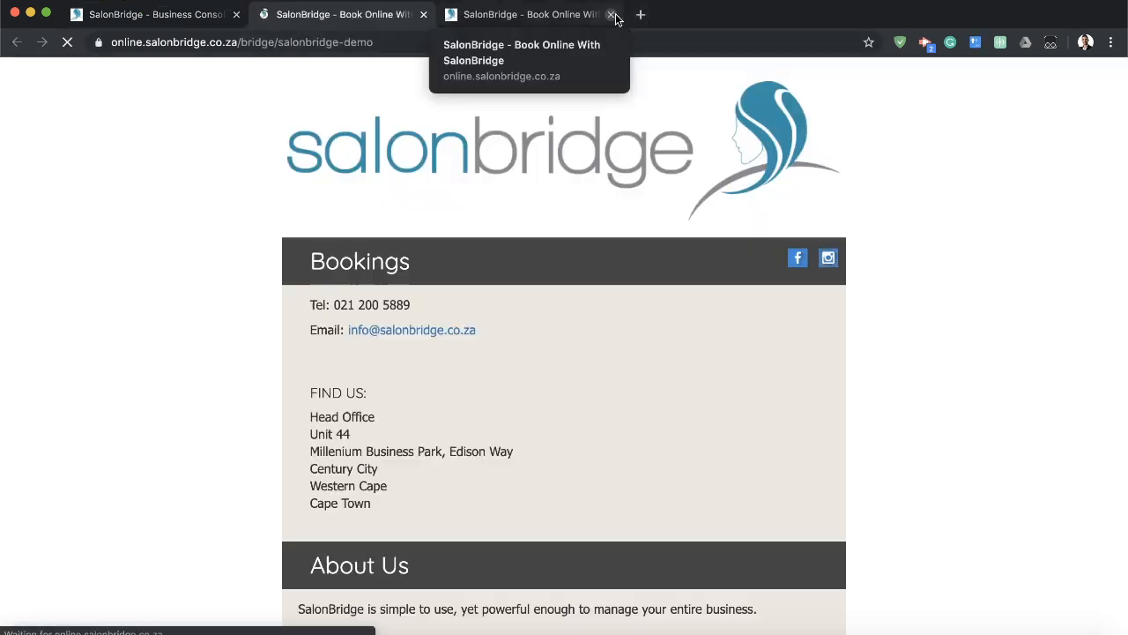
pyautogui.click(612, 15)
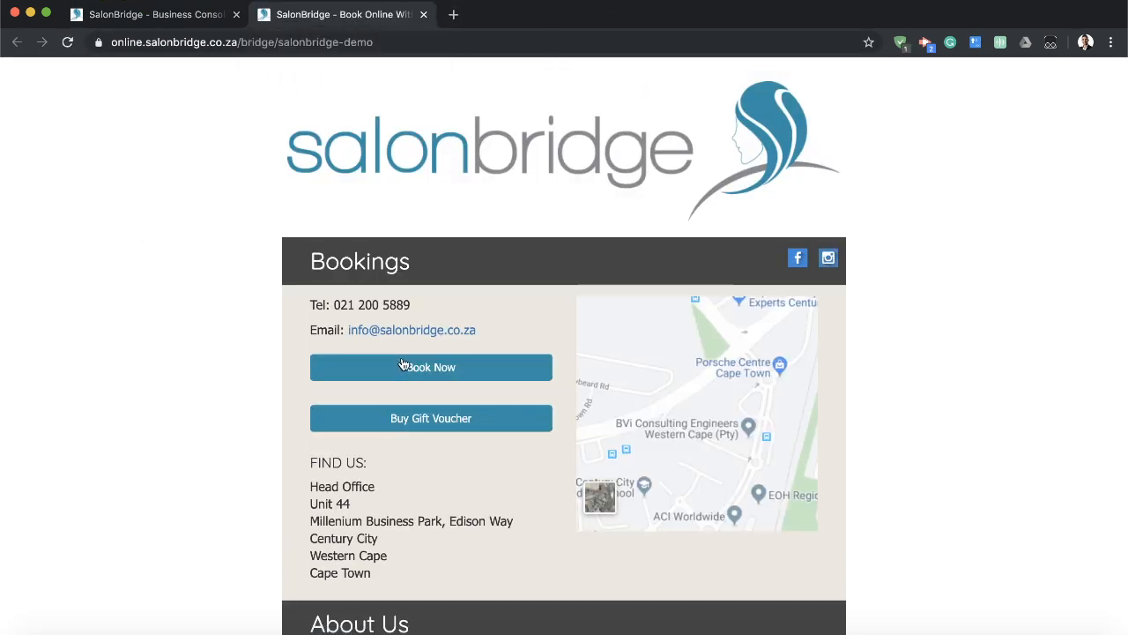
pyautogui.click(432, 368)
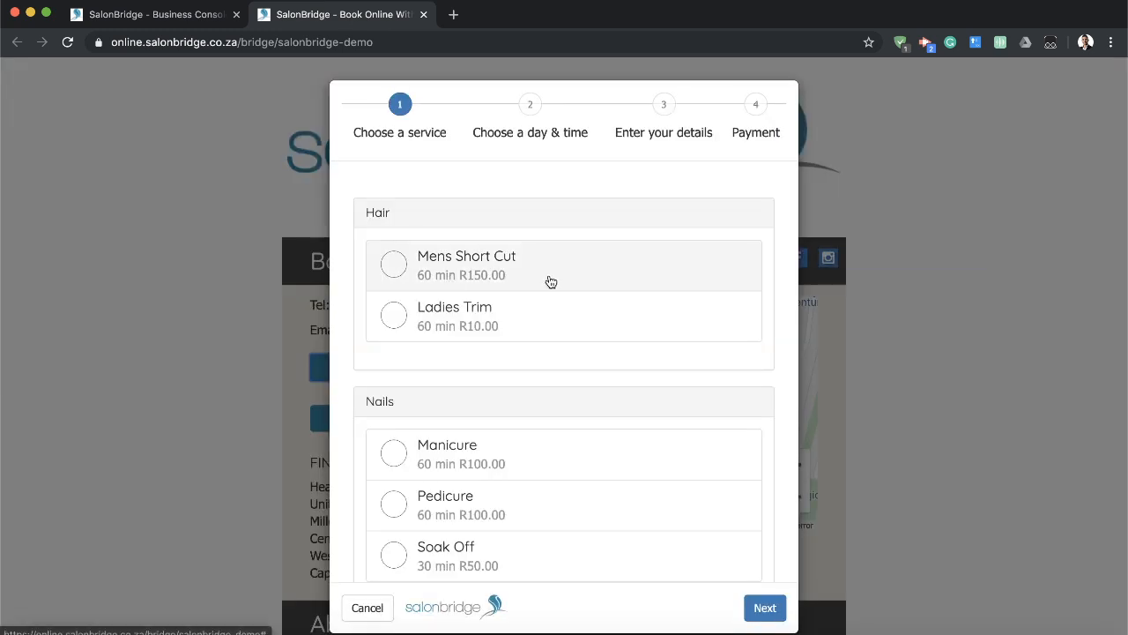
pyautogui.click(550, 280)
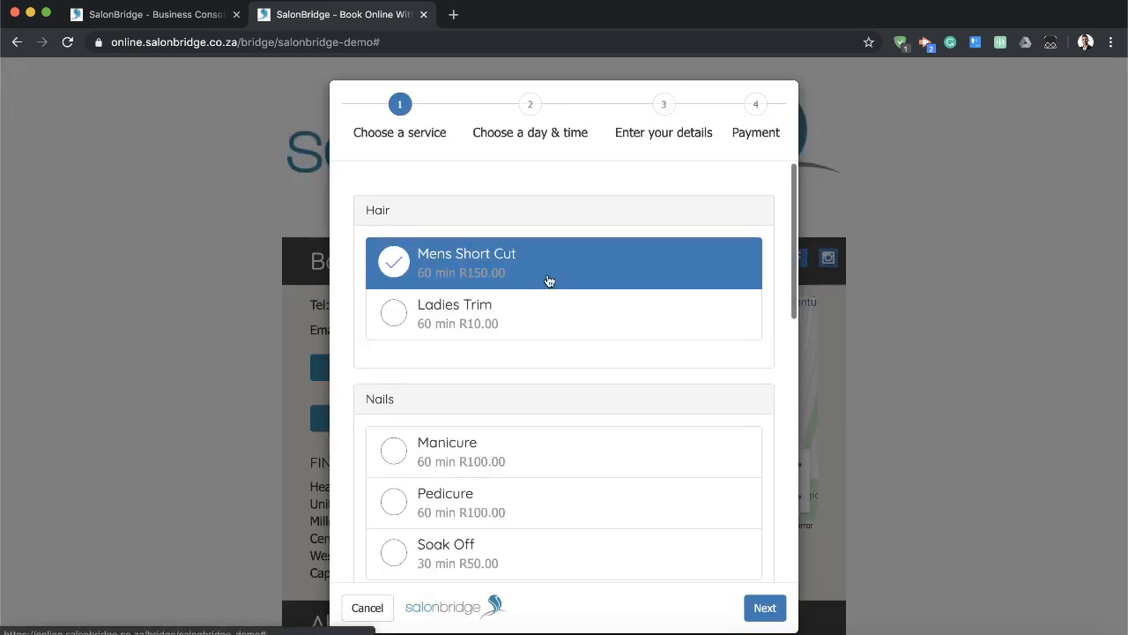
pyautogui.click(767, 608)
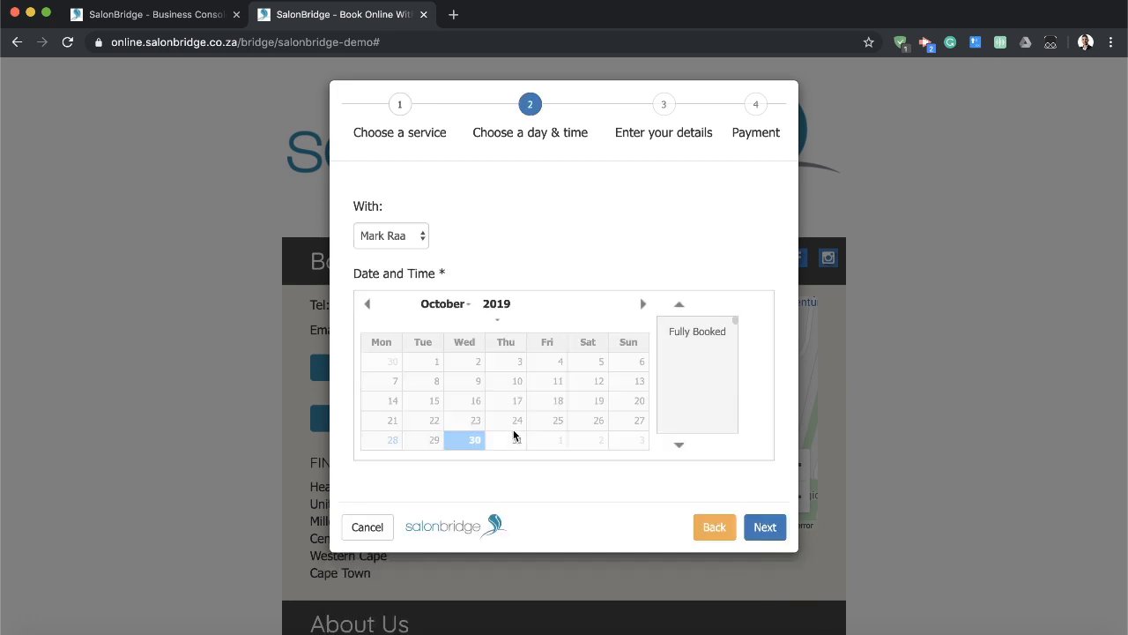
# Choose the other staff member and the 23 November 2019 slot at 09:30, and continue to the customer details.
pyautogui.click(642, 304)
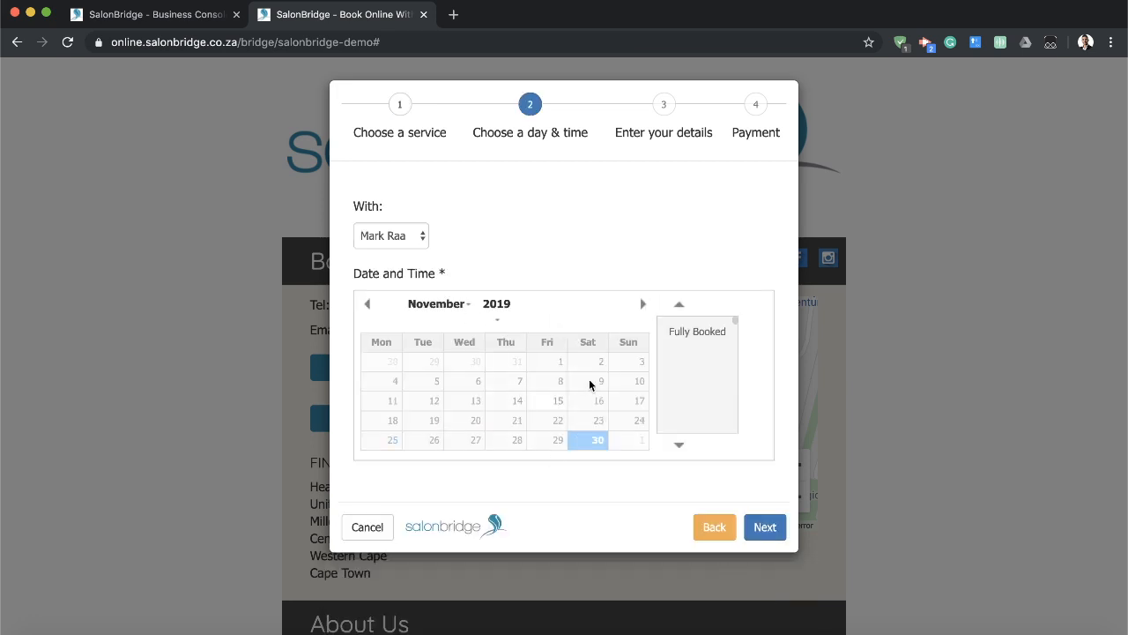
pyautogui.click(642, 304)
pyautogui.click(368, 303)
pyautogui.click(415, 235)
pyautogui.click(403, 251)
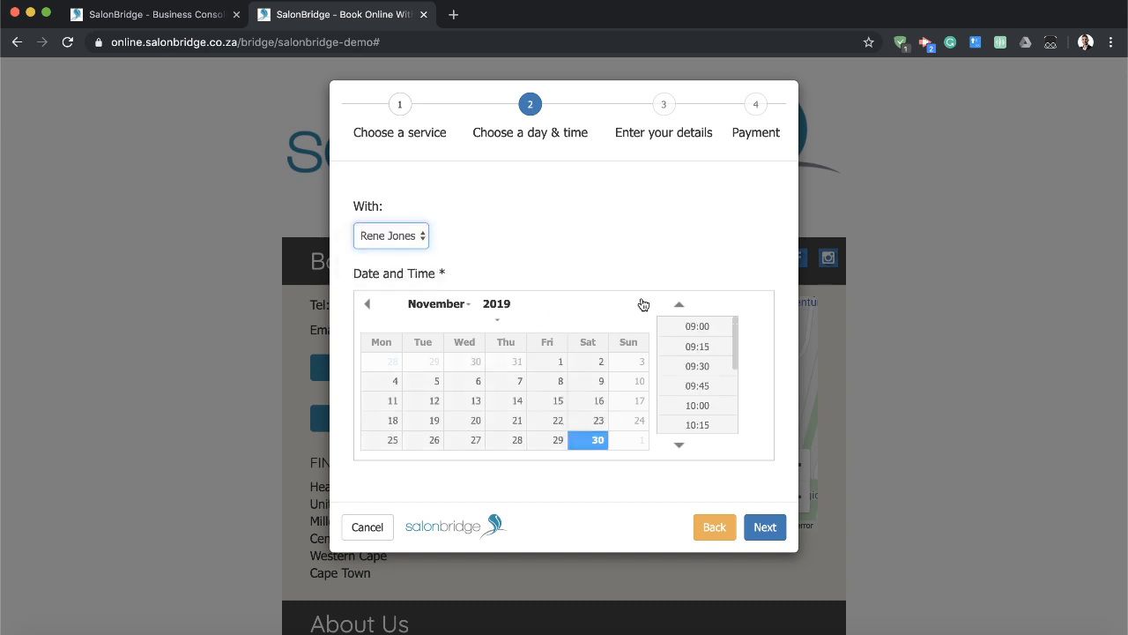
pyautogui.click(596, 423)
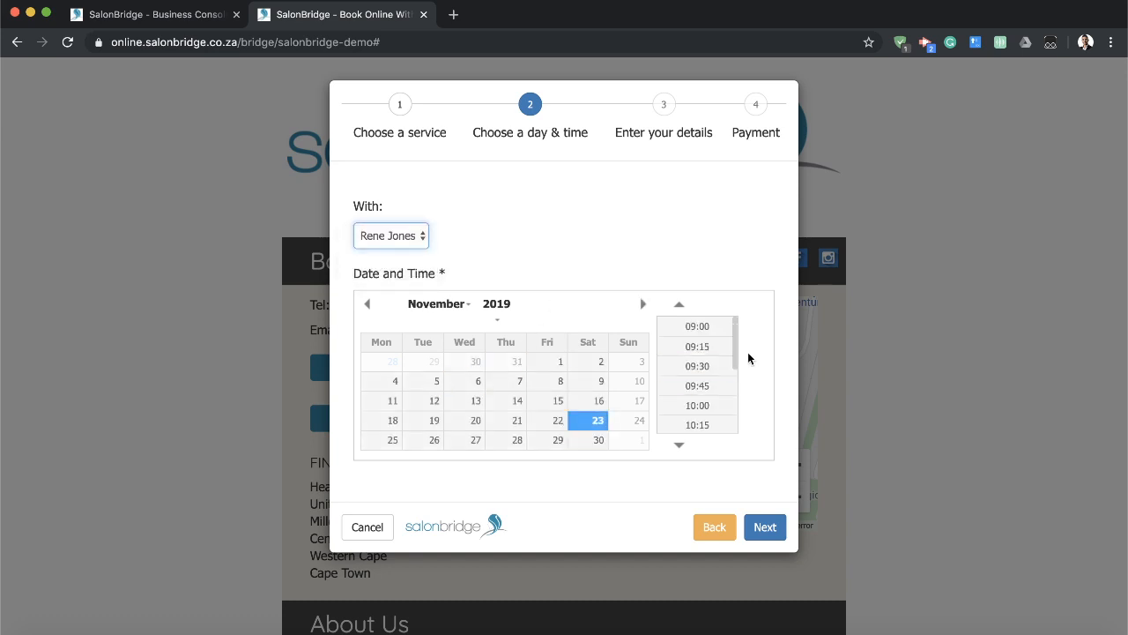
pyautogui.click(703, 367)
pyautogui.click(764, 527)
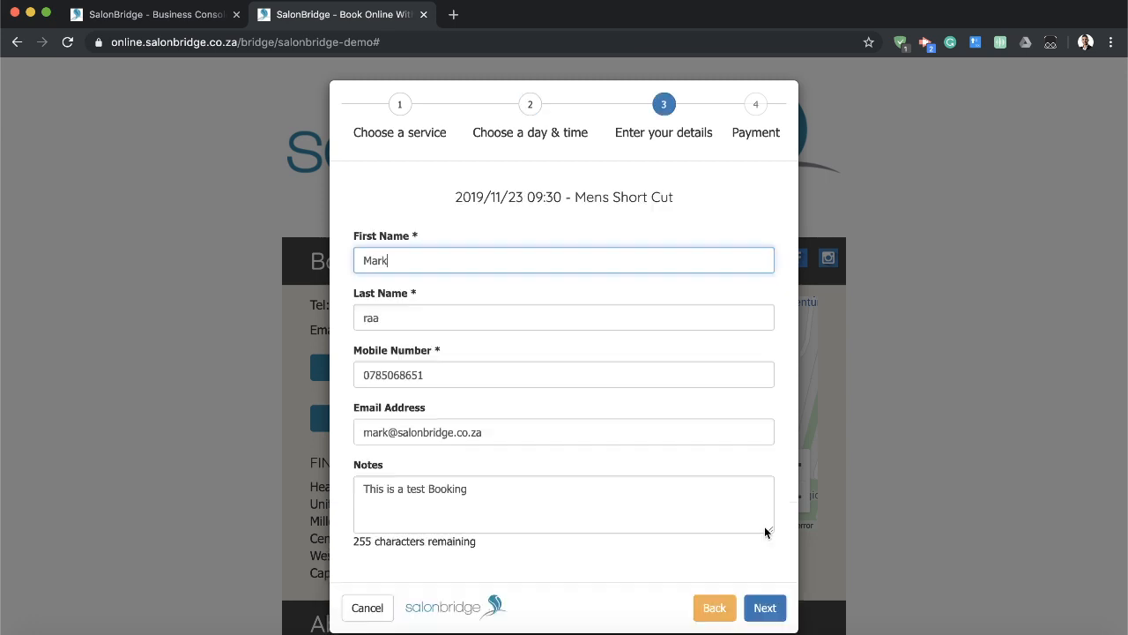
# Continue with the prefilled customer details to the deposit payment stage, cancel the booking and close the online booking page.
pyautogui.click(764, 608)
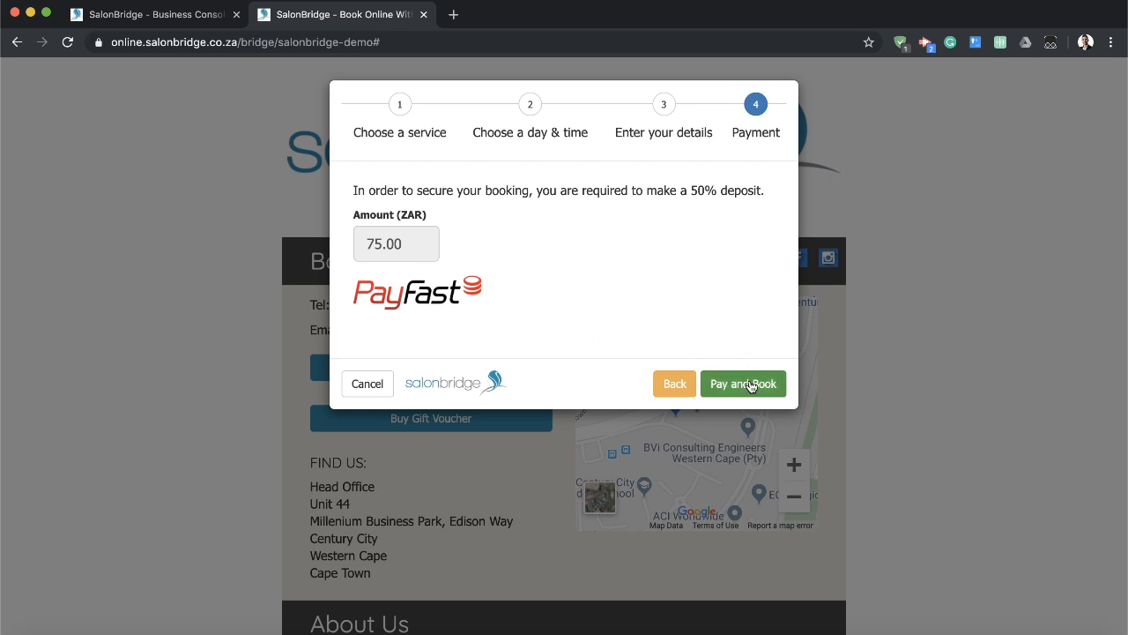
pyautogui.click(371, 382)
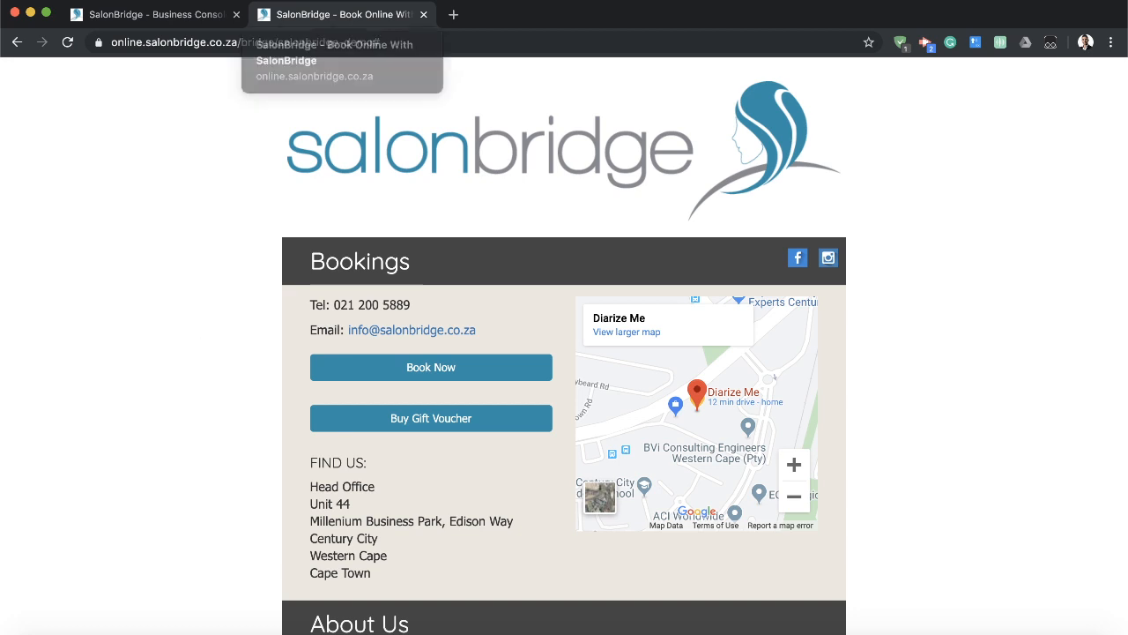
pyautogui.click(424, 14)
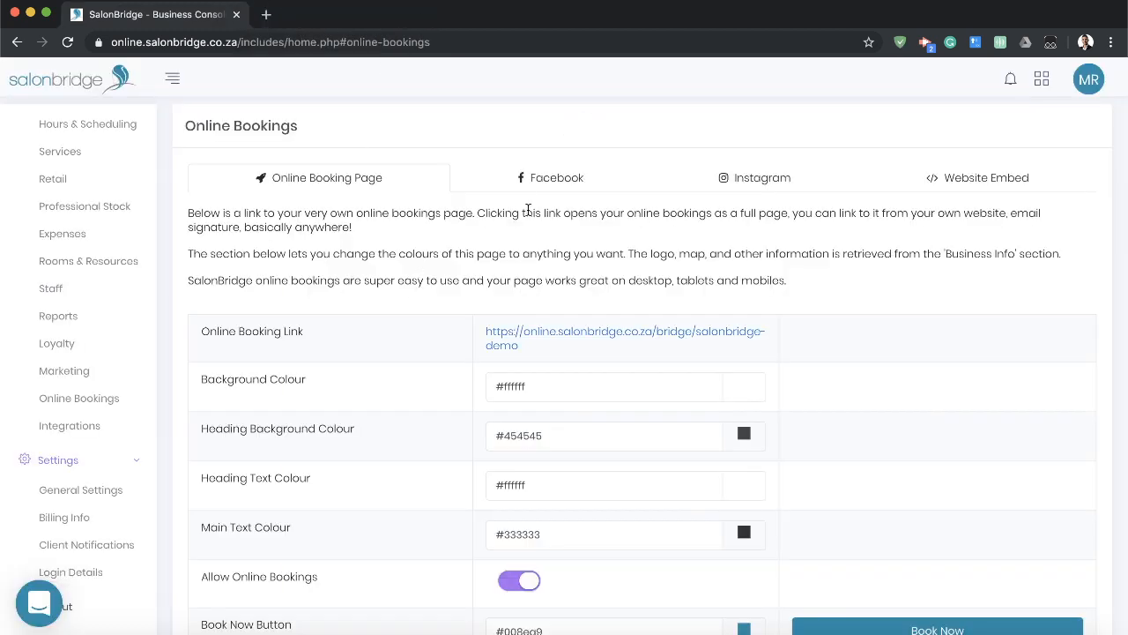
# Review the online booking settings, reopen the booking page from its link and start a gift voucher purchase.
pyautogui.scroll(-5, 528, 209)
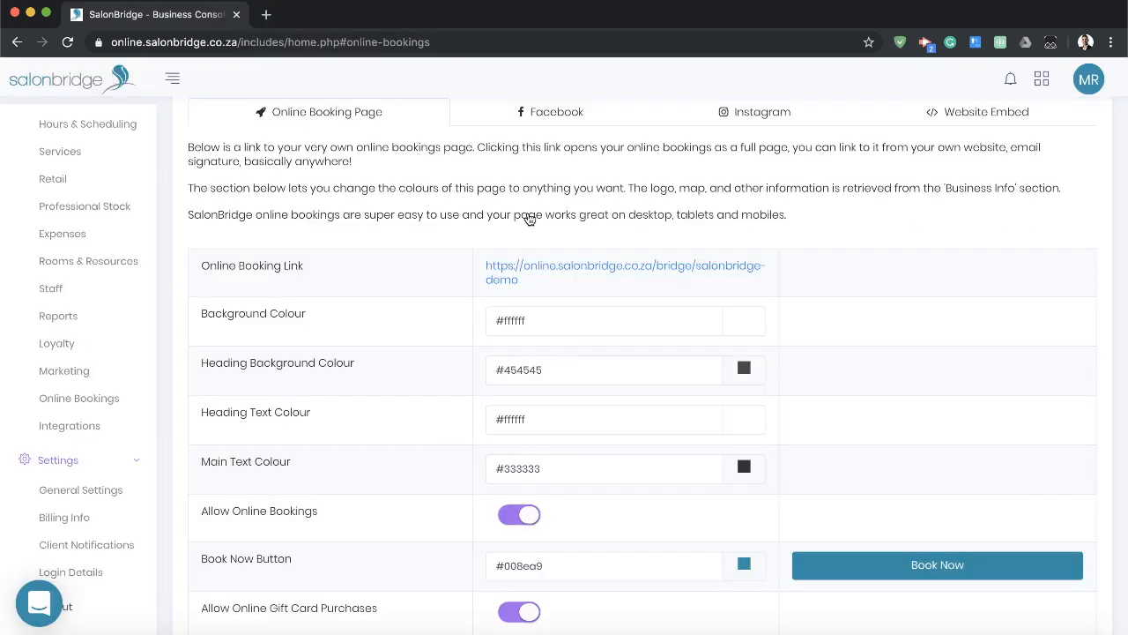
pyautogui.scroll(-1, 524, 452)
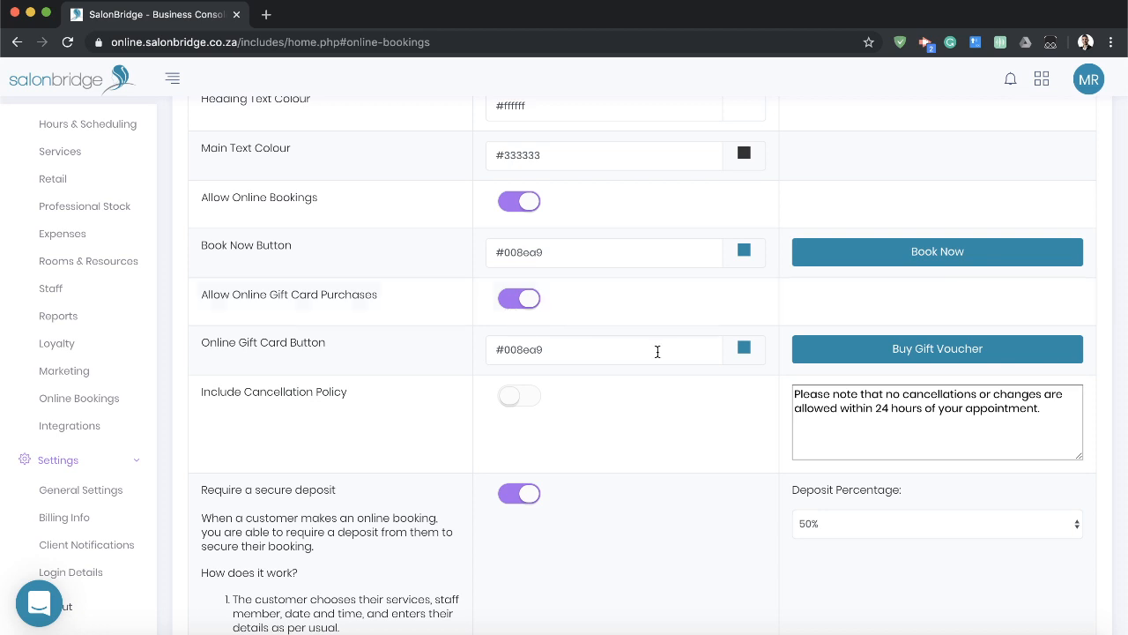
pyautogui.scroll(-3, 670, 357)
pyautogui.scroll(2, 674, 361)
pyautogui.scroll(6, 636, 297)
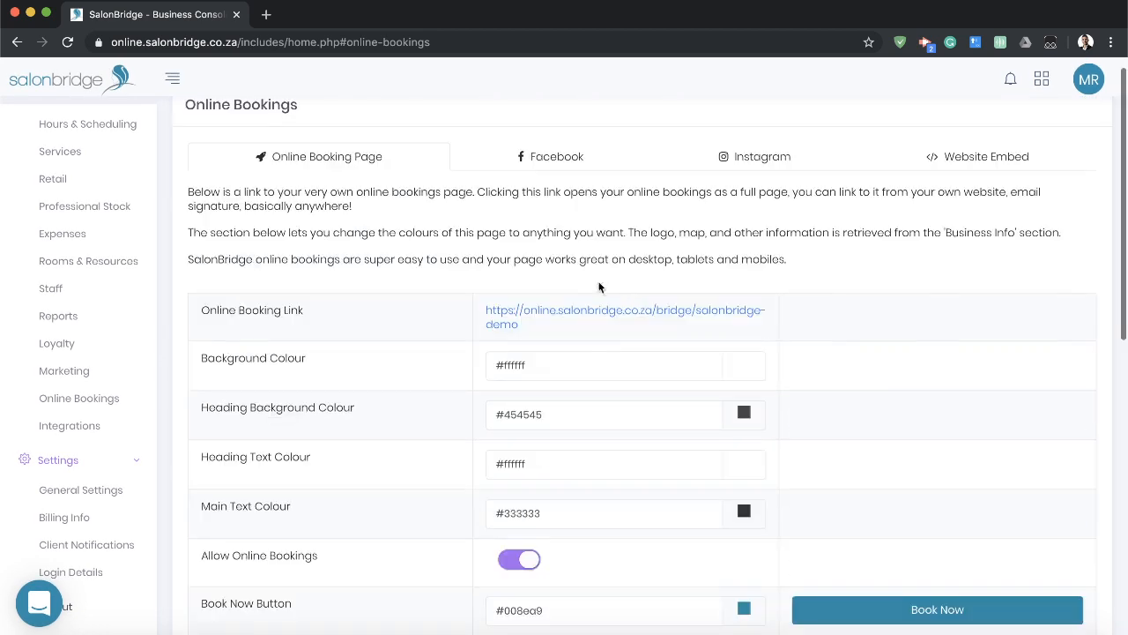
pyautogui.click(594, 316)
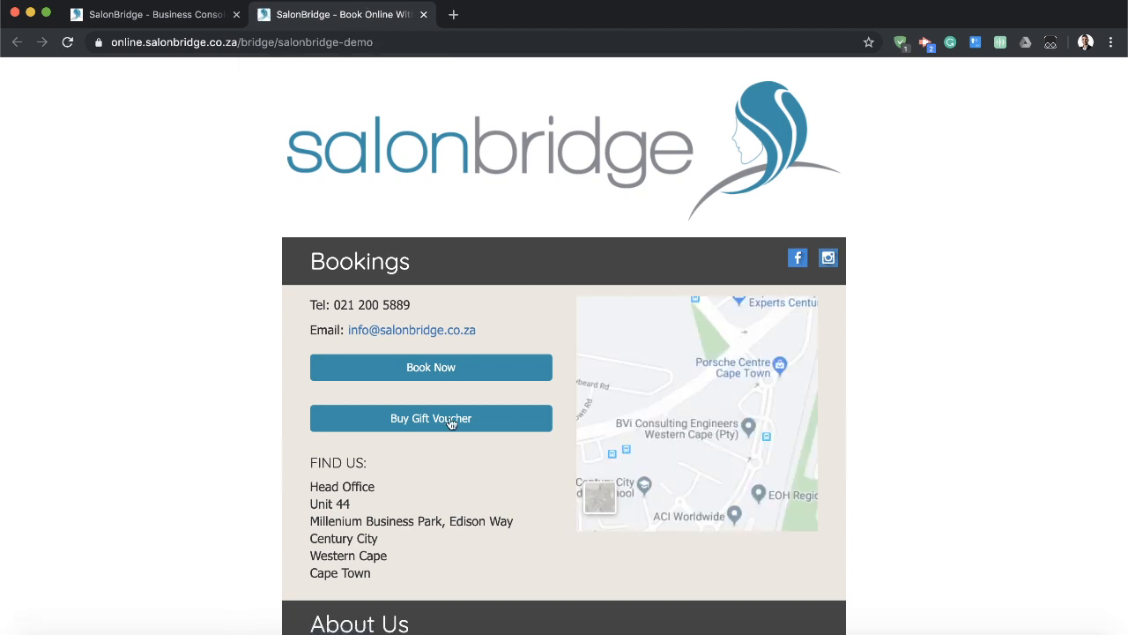
pyautogui.click(410, 426)
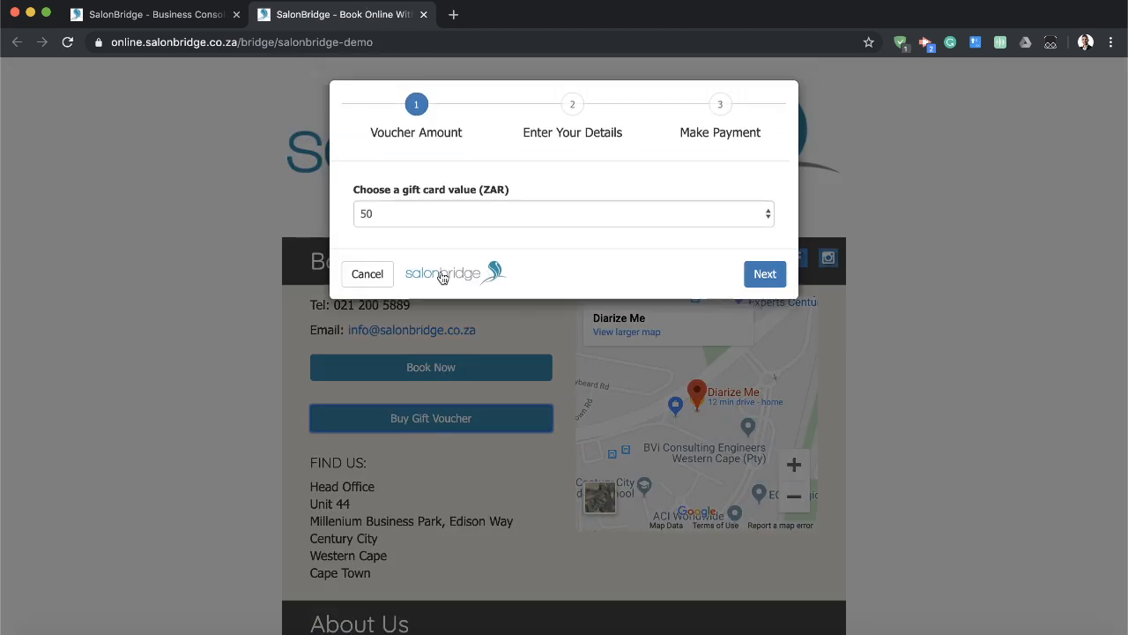
# Try a gift card purchase of 2000 ZAR up to the payment stage, cancel it and close the online booking page.
pyautogui.click(460, 211)
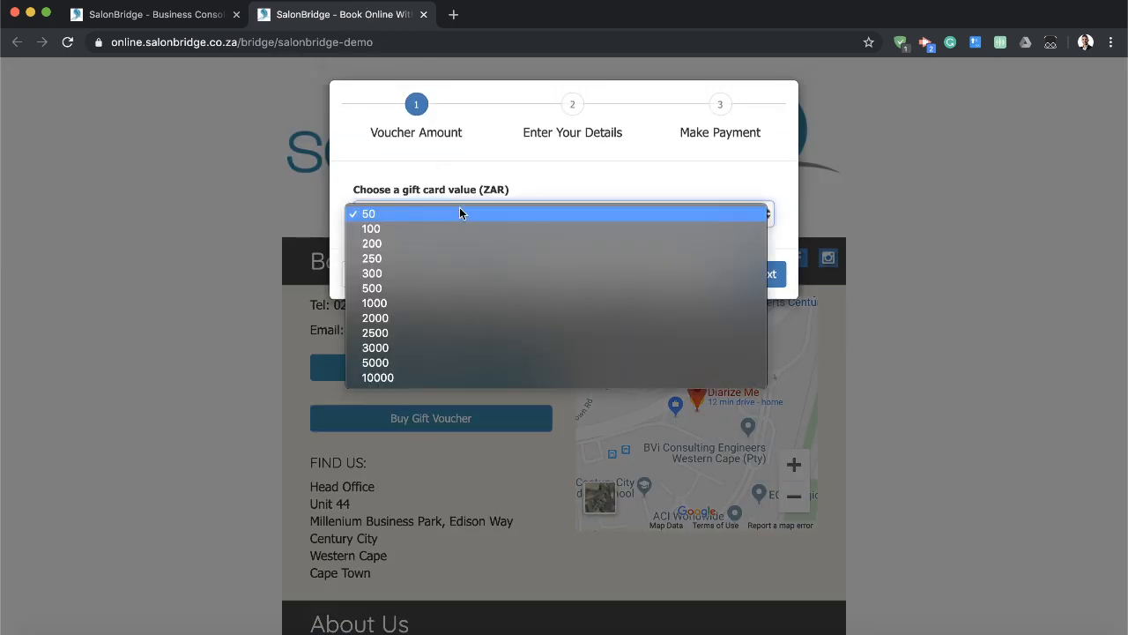
pyautogui.click(407, 318)
pyautogui.click(767, 279)
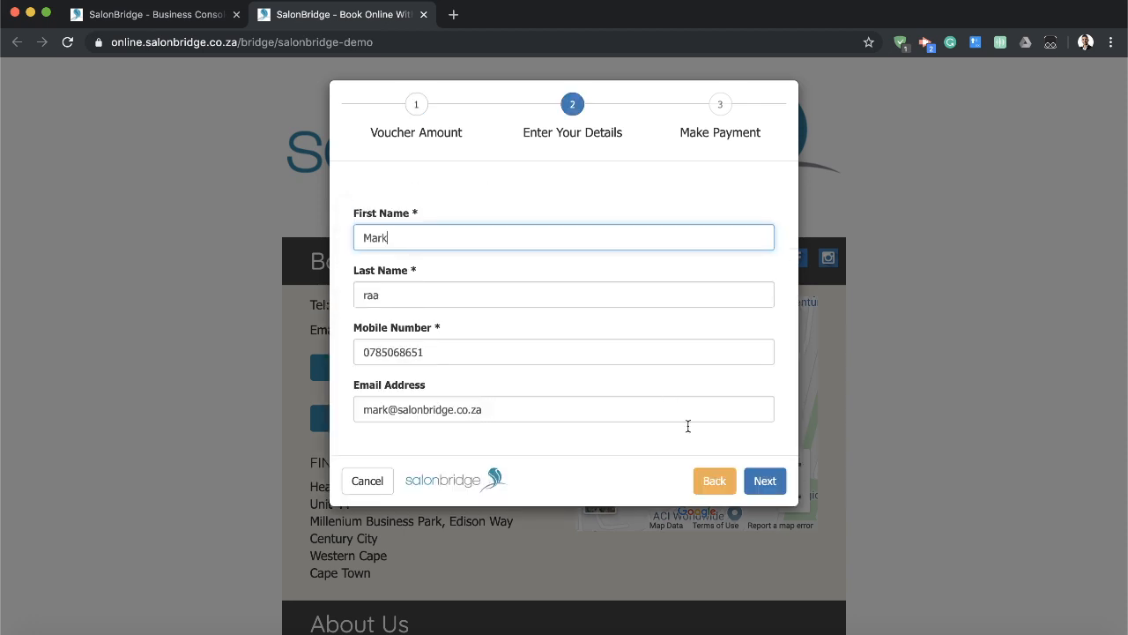
pyautogui.click(763, 480)
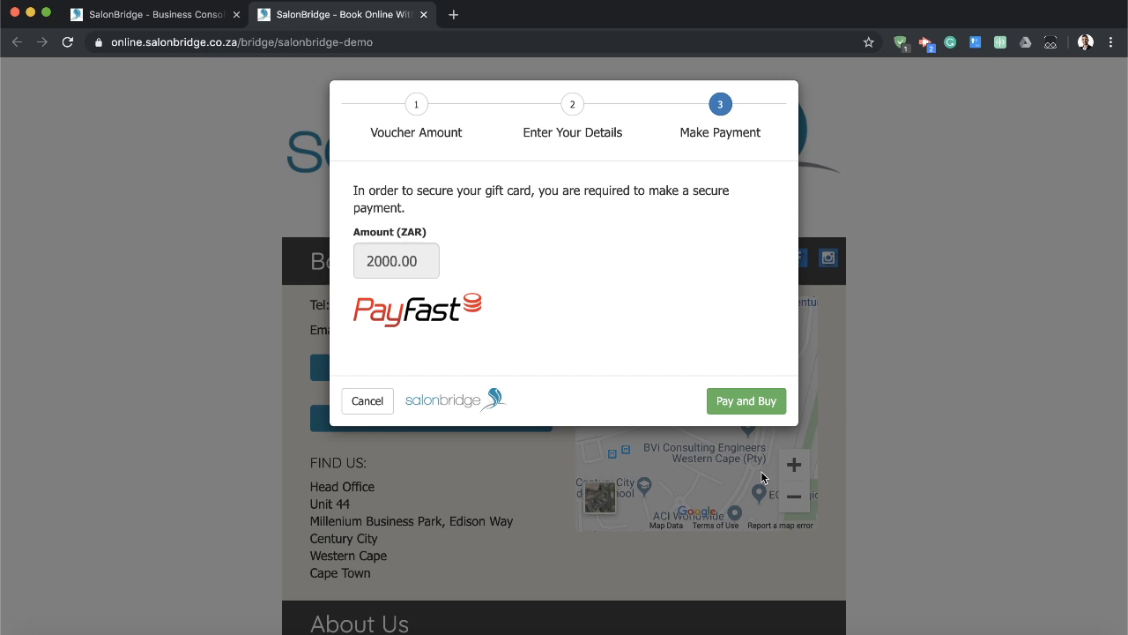
pyautogui.click(369, 401)
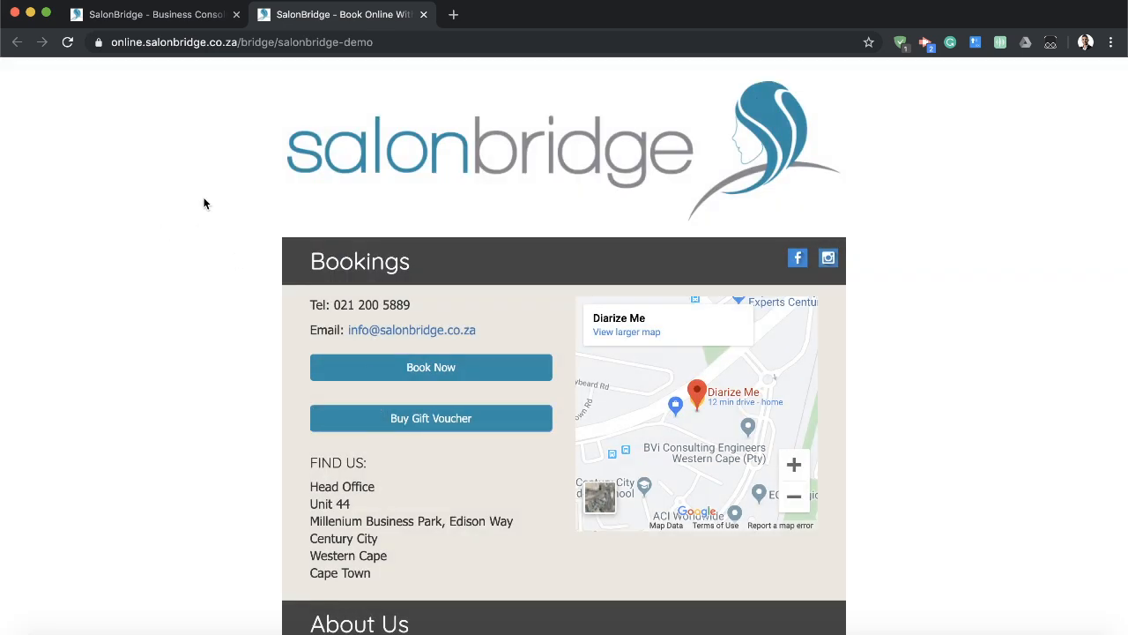
pyautogui.click(167, 14)
pyautogui.click(422, 16)
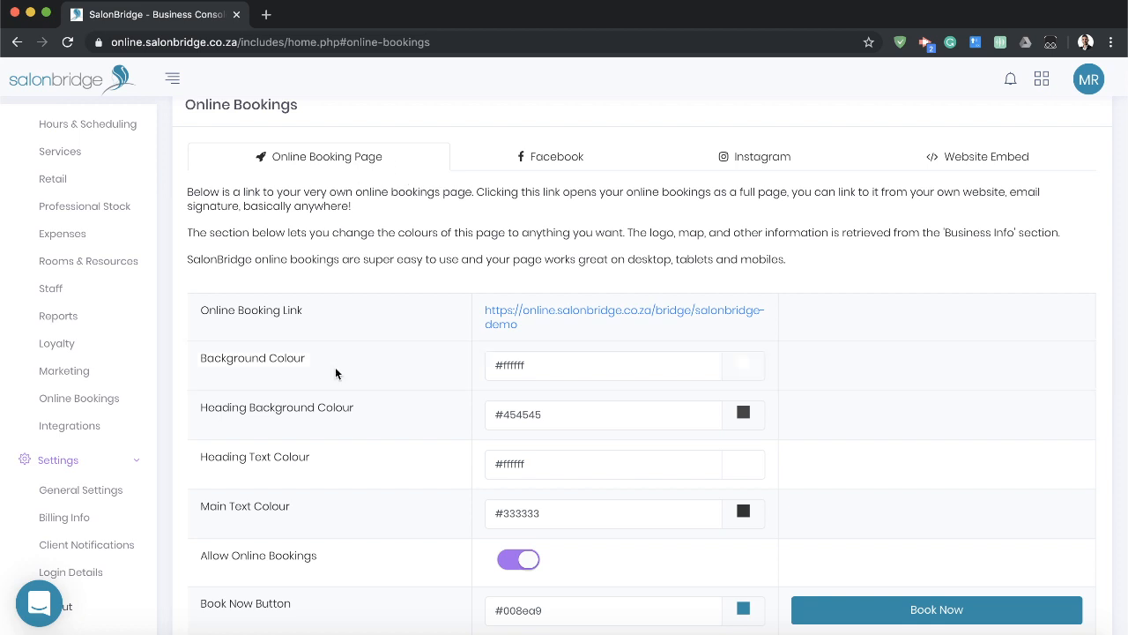
# Look over the cancellation policy option and its notice text in the online booking settings.
pyautogui.scroll(-5, 336, 375)
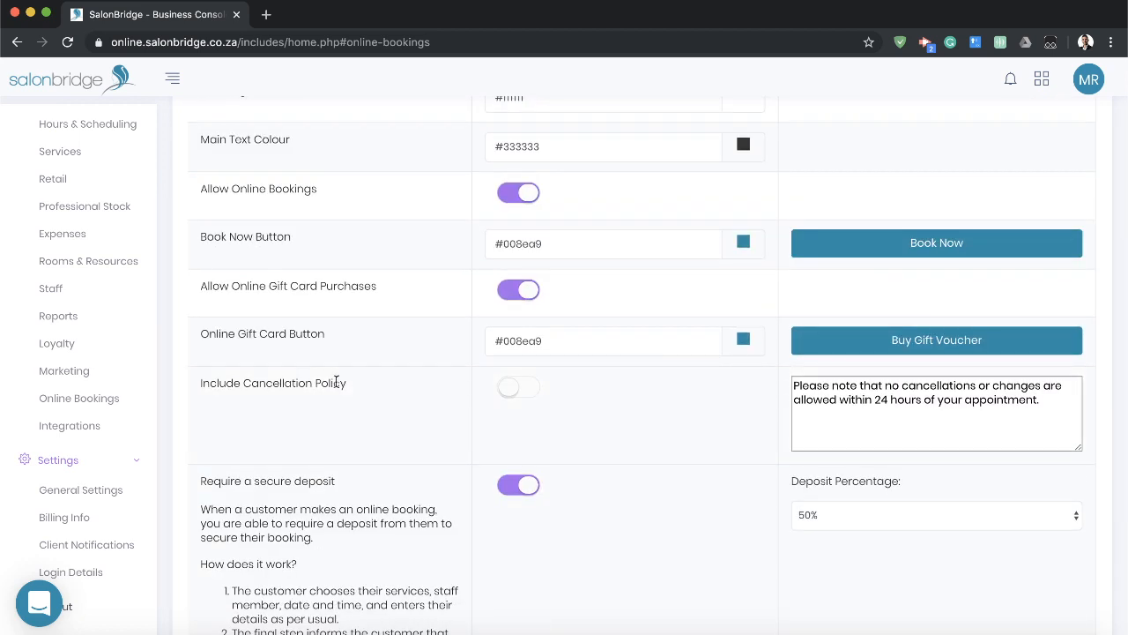
pyautogui.moveTo(342, 381); pyautogui.dragTo(218, 377)
pyautogui.click(218, 378)
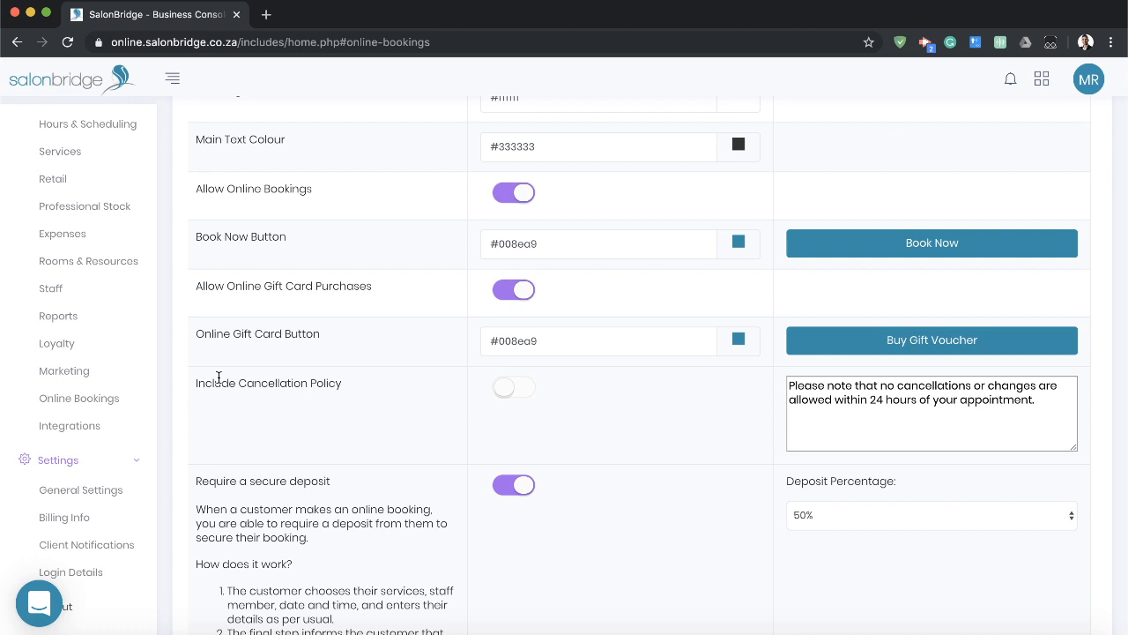
pyautogui.scroll(5, 218, 377)
# Open the integrations page and examine the card reader, online payment, email marketing and analytics integrations.
pyautogui.click(70, 429)
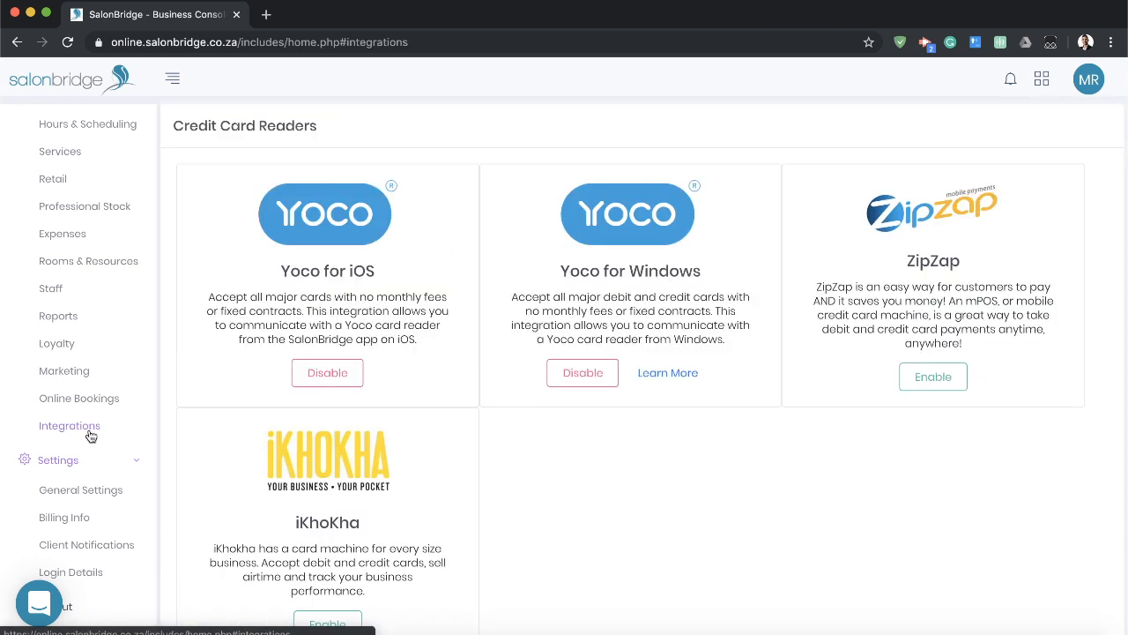
pyautogui.scroll(-1, 578, 462)
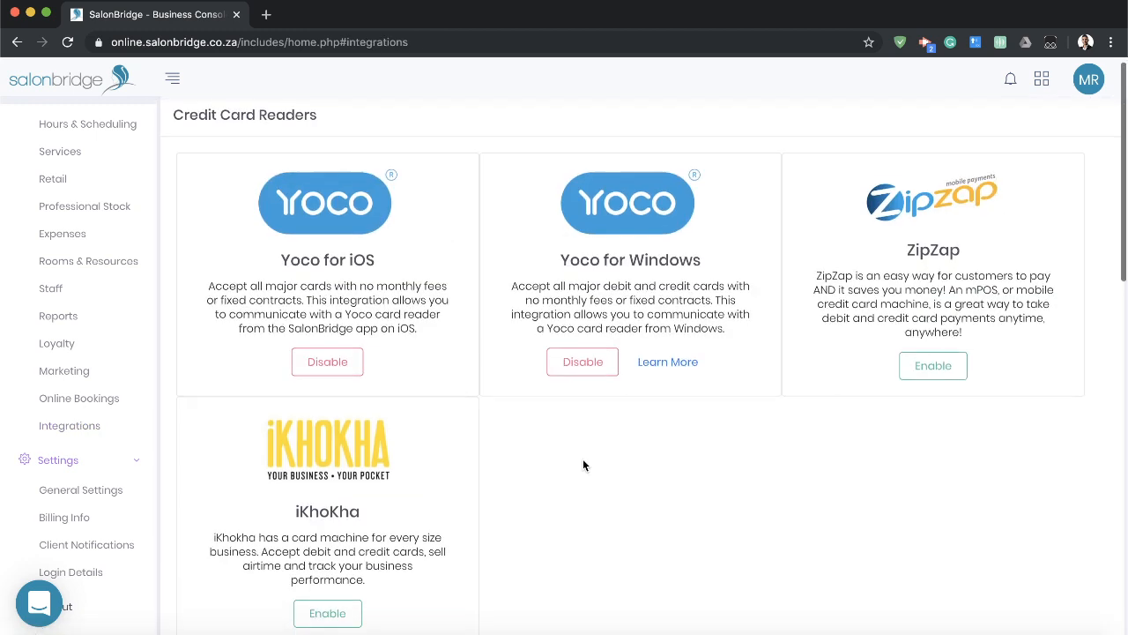
pyautogui.scroll(1, 598, 456)
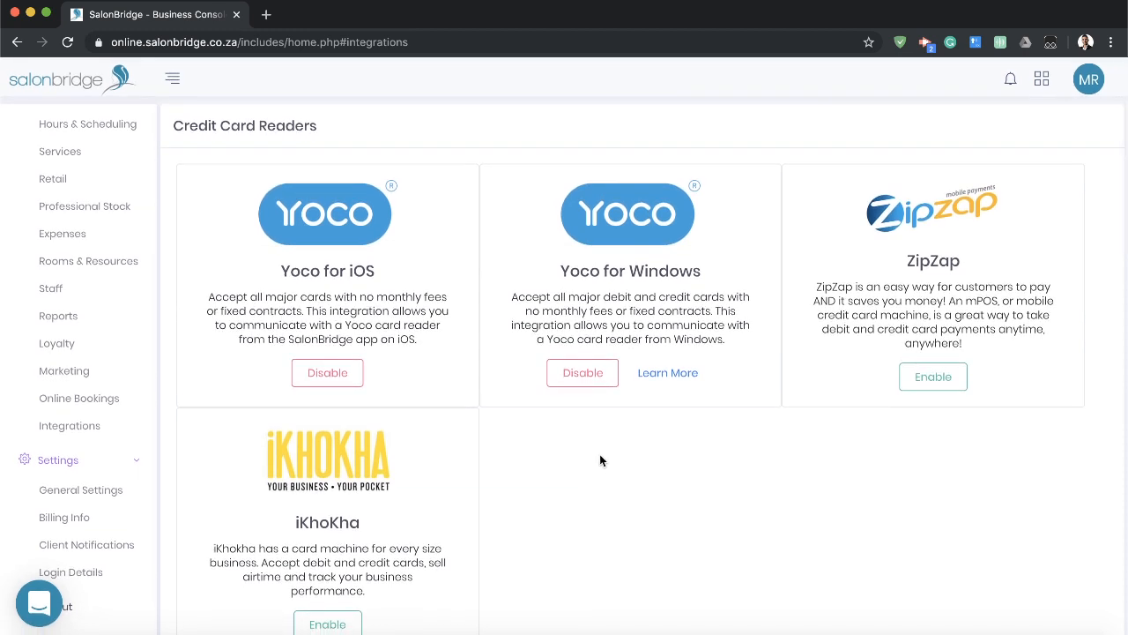
pyautogui.scroll(-6, 639, 436)
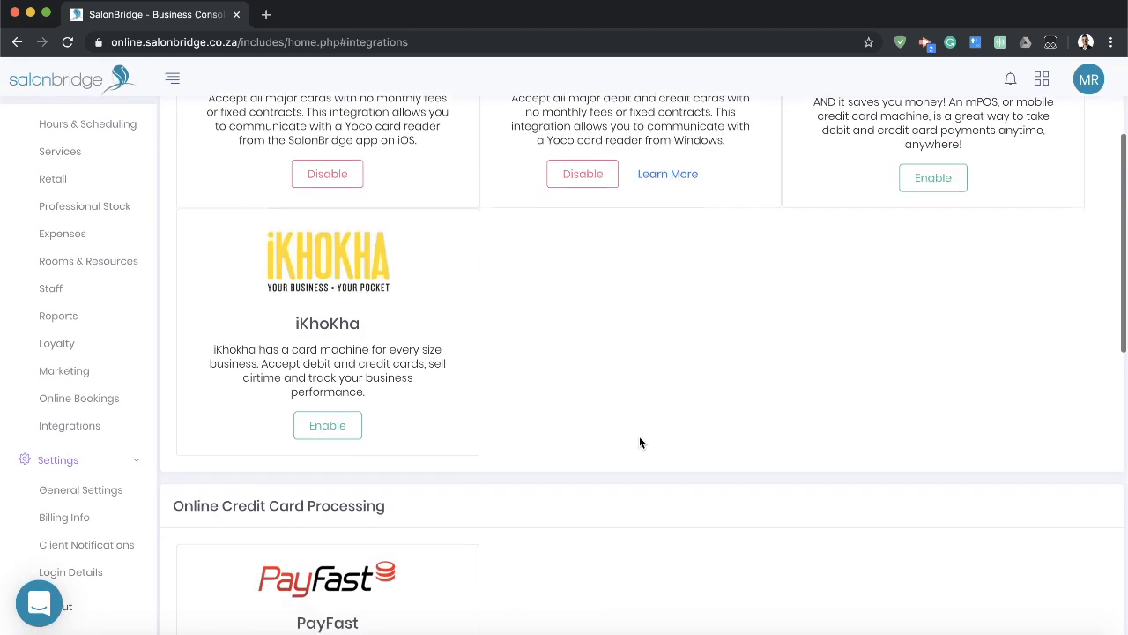
pyautogui.scroll(2, 647, 439)
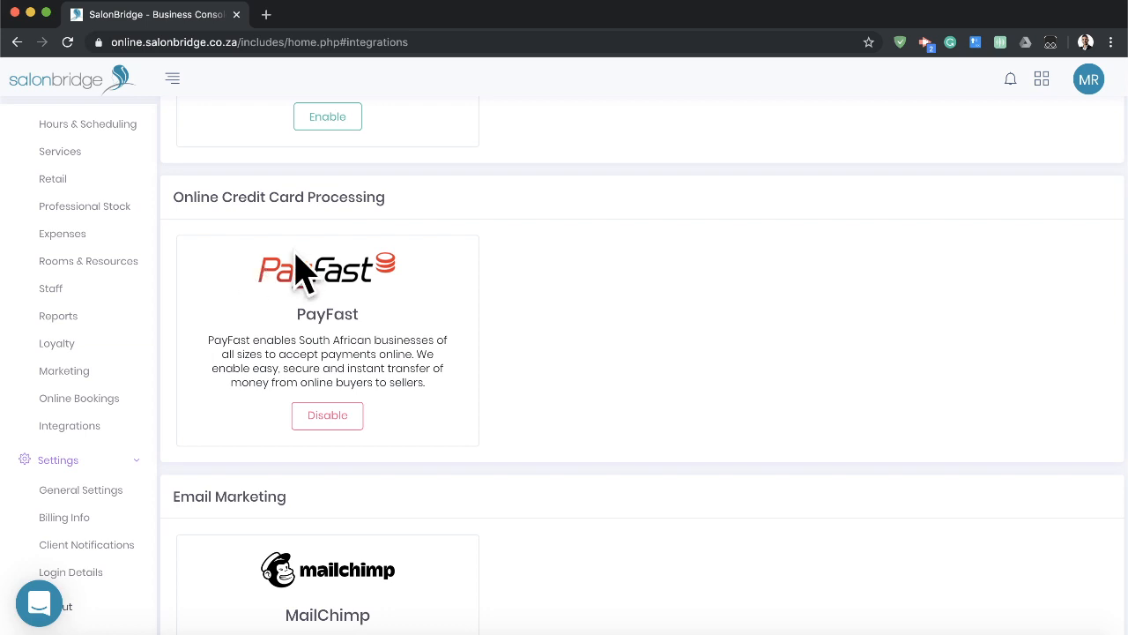
pyautogui.scroll(6, 701, 283)
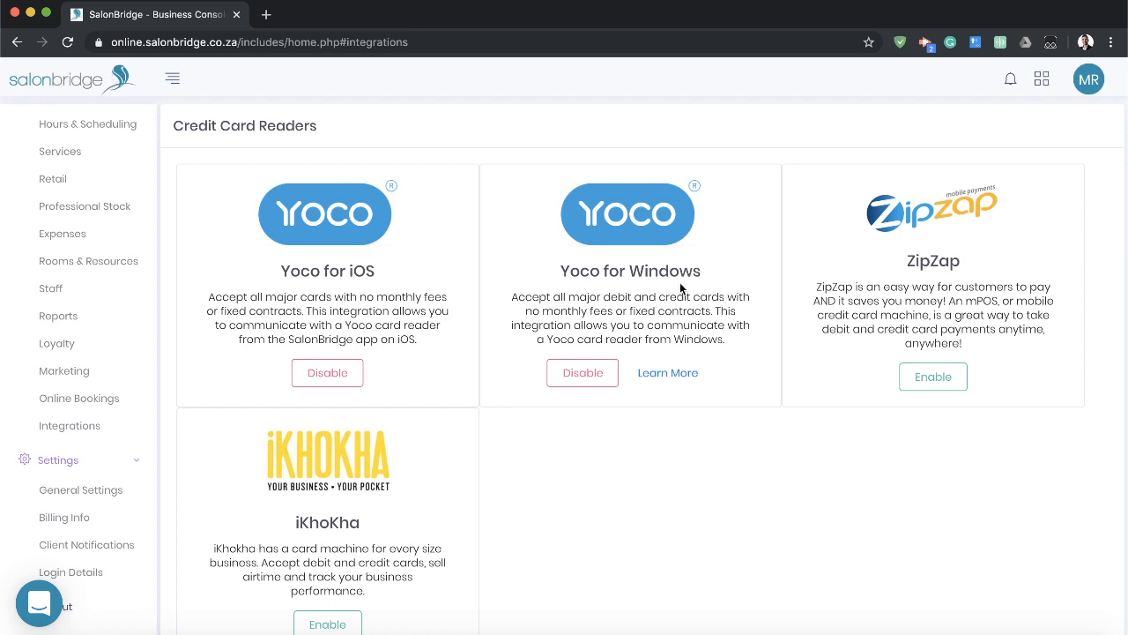
pyautogui.scroll(-8, 680, 282)
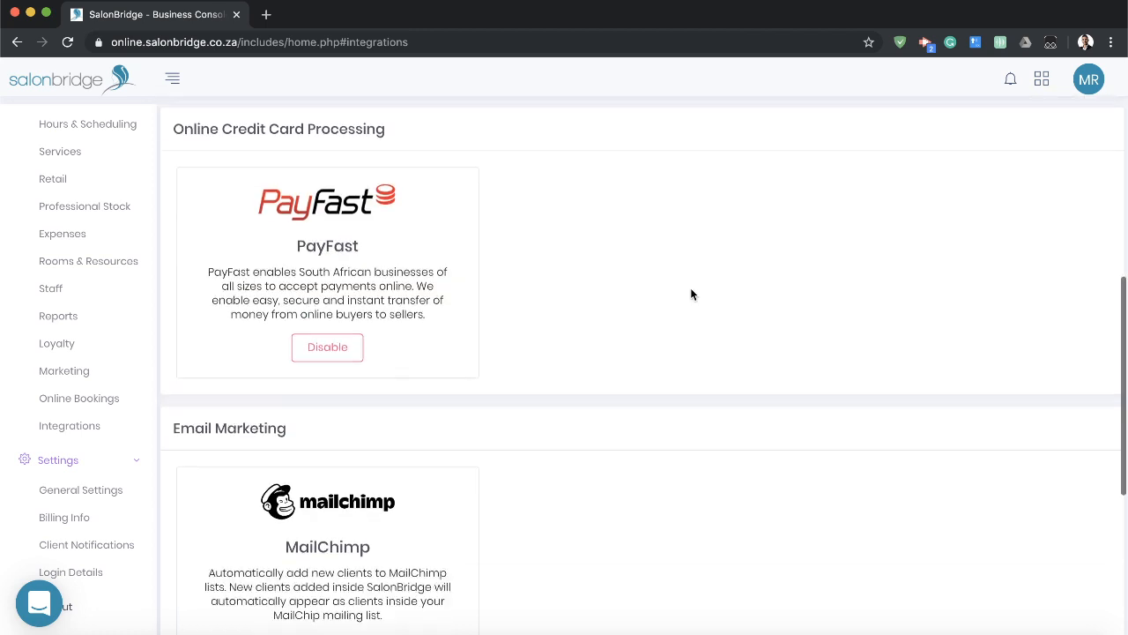
pyautogui.scroll(-4, 692, 296)
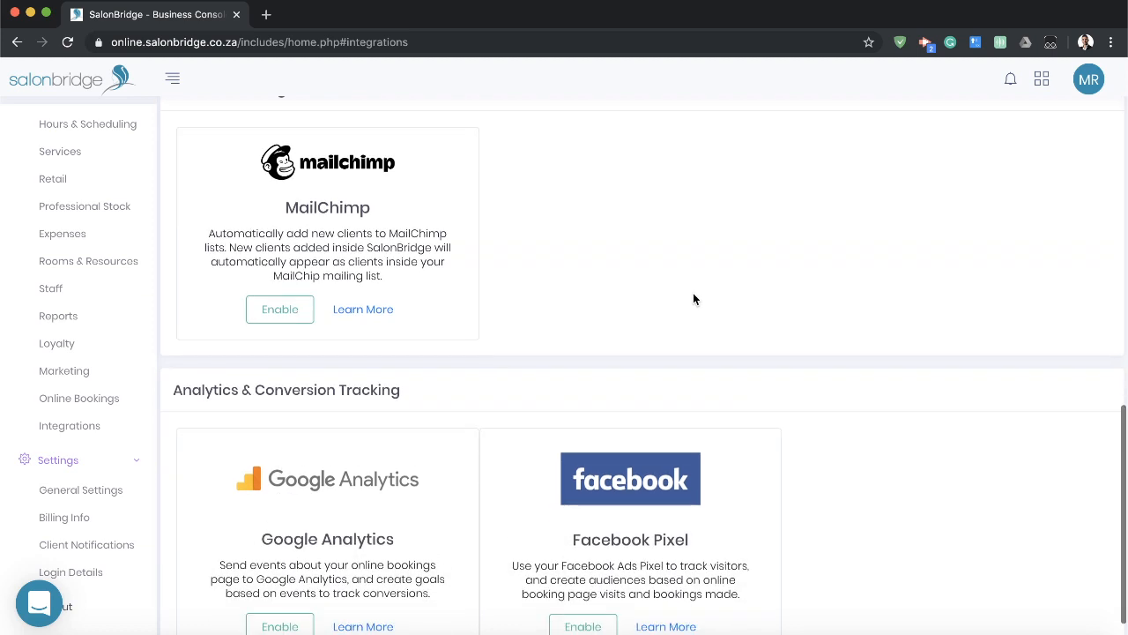
pyautogui.scroll(2, 680, 301)
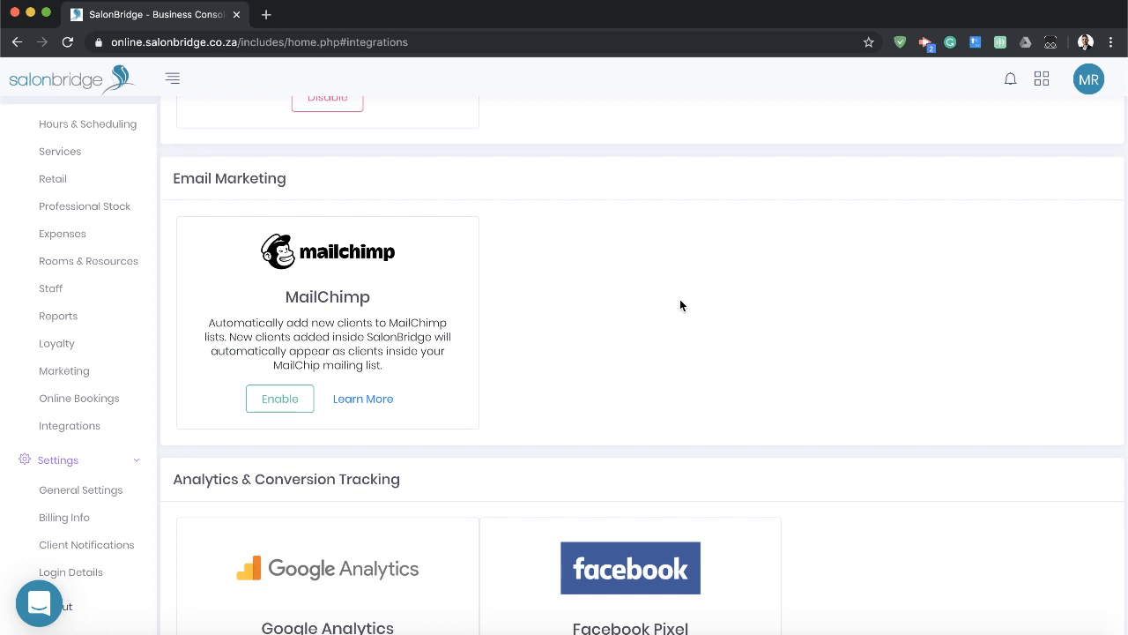
# View the API key setup for enabling the MailChimp integration, and cancel it without connecting.
pyautogui.click(279, 398)
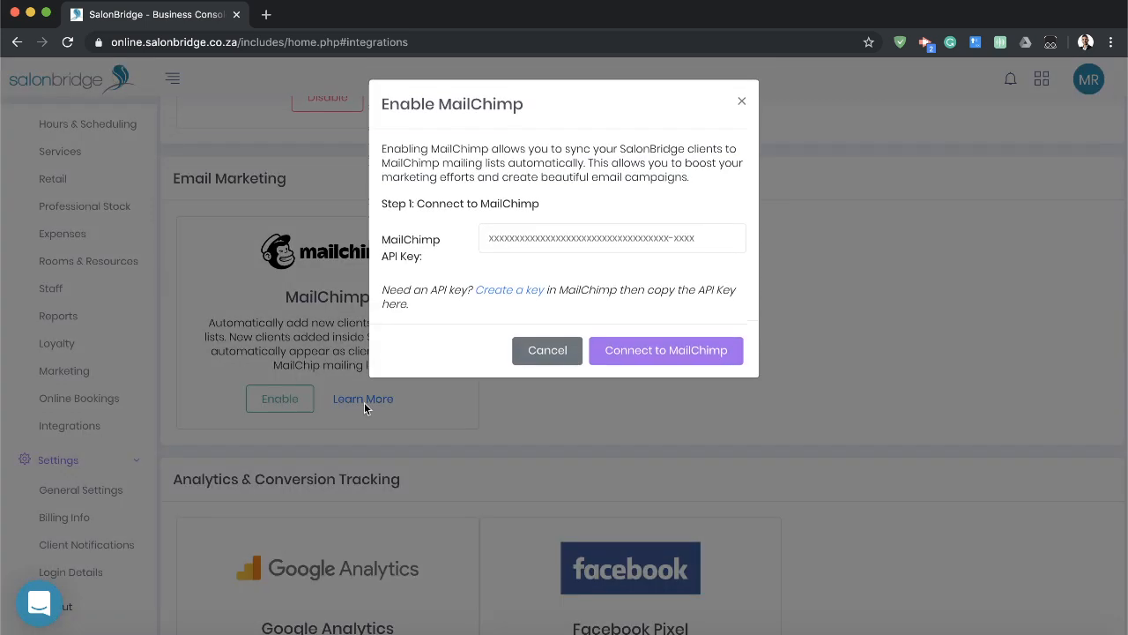
pyautogui.click(548, 351)
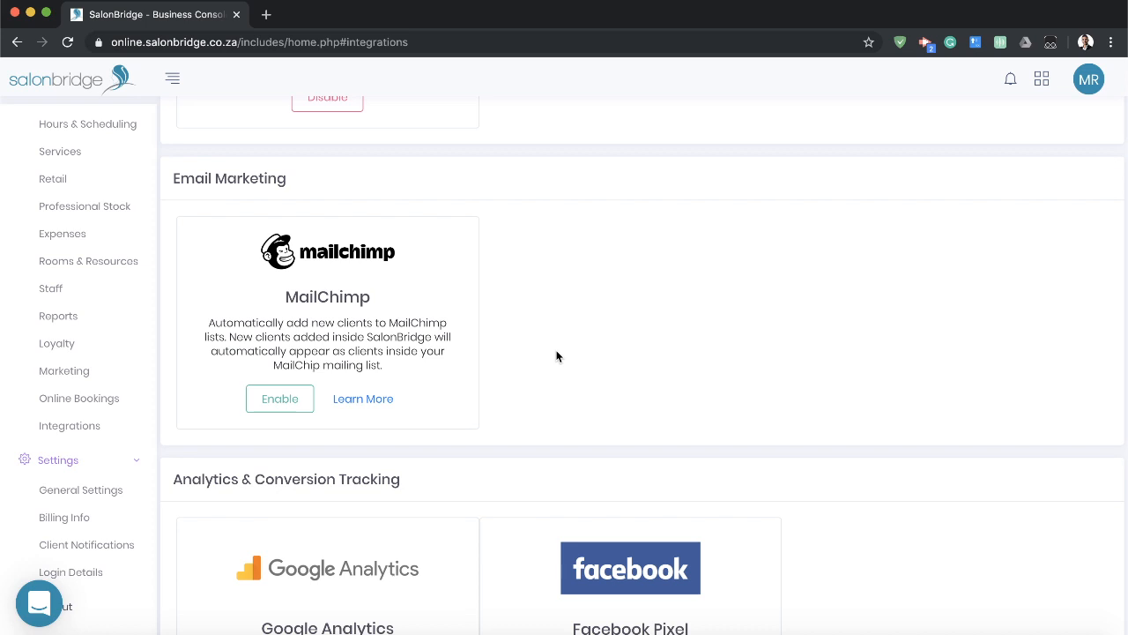
pyautogui.scroll(3, 96, 285)
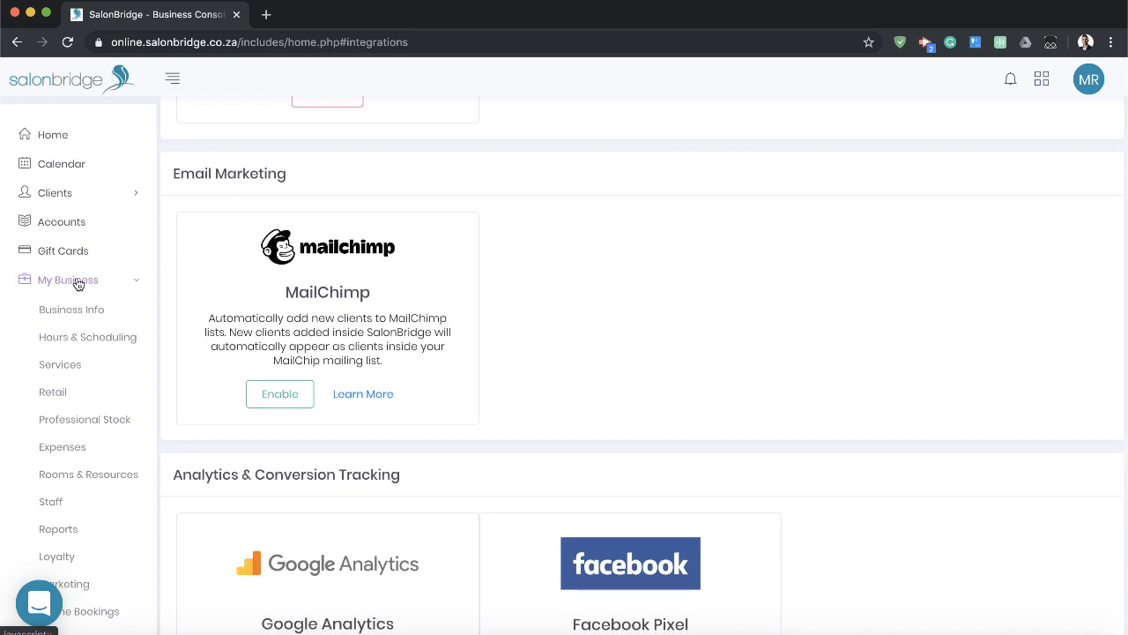
pyautogui.click(75, 280)
pyautogui.click(133, 283)
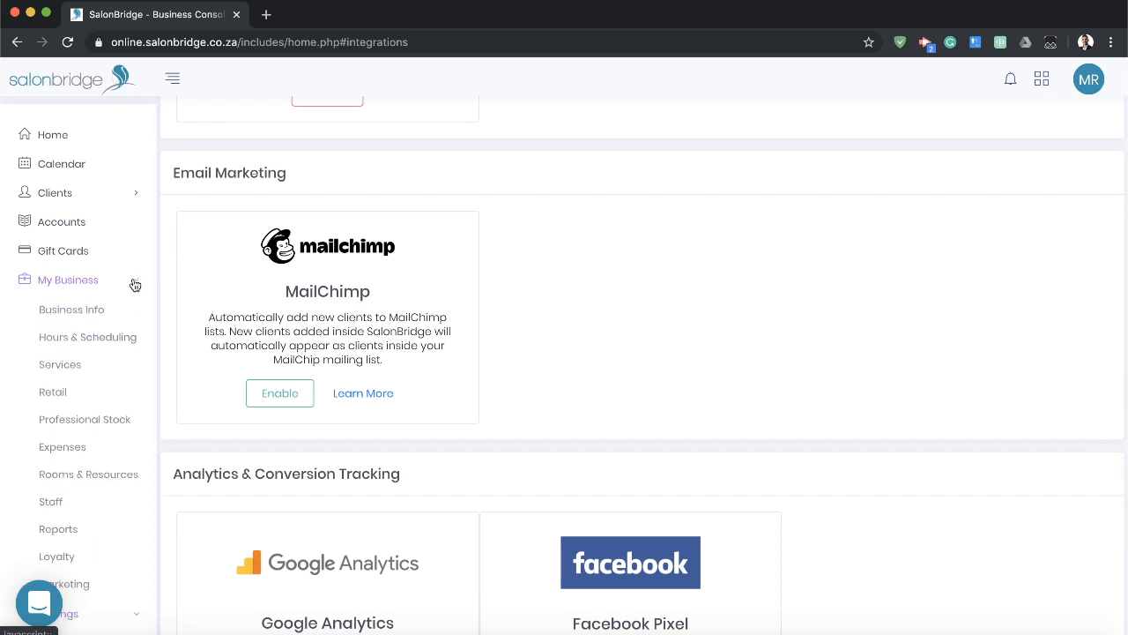
pyautogui.click(116, 385)
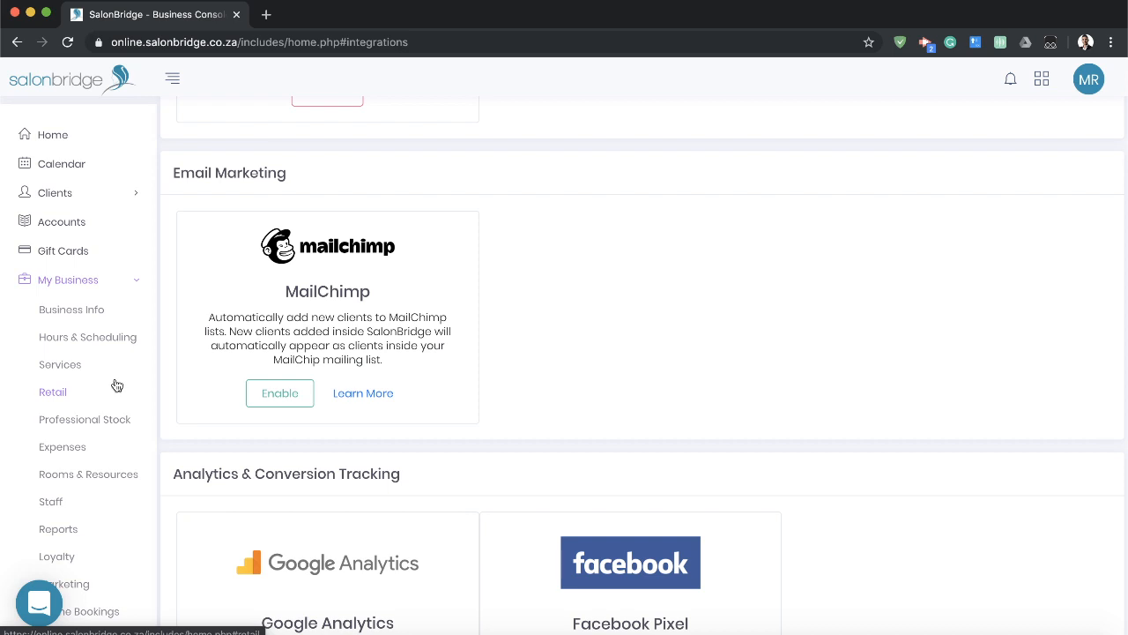
pyautogui.click(119, 283)
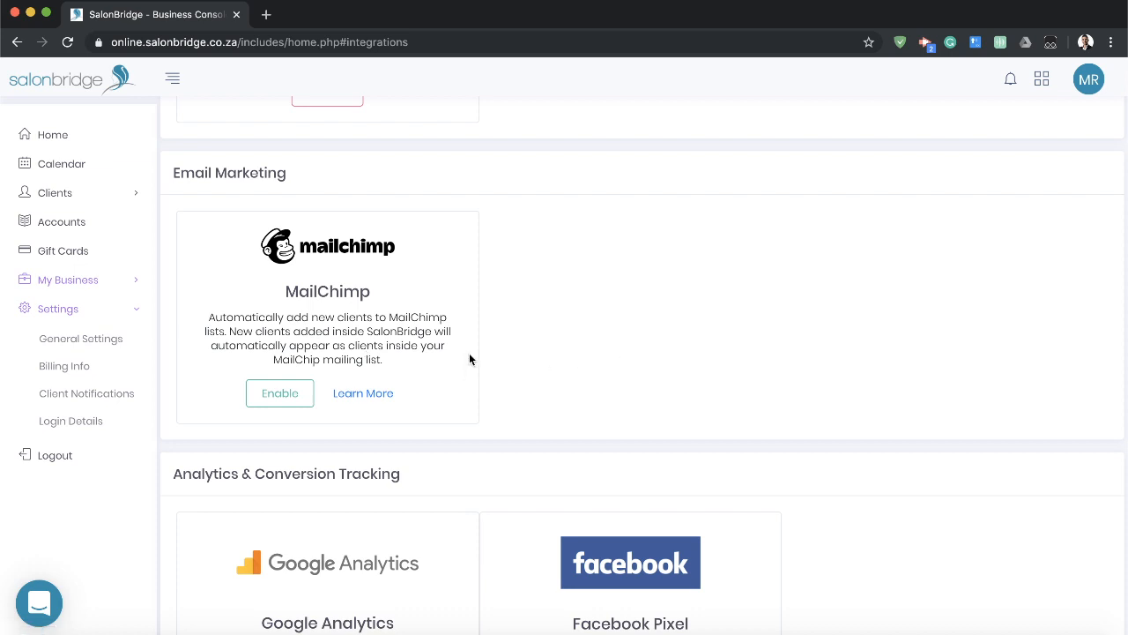
pyautogui.scroll(5, 64, 313)
pyautogui.scroll(4, 64, 313)
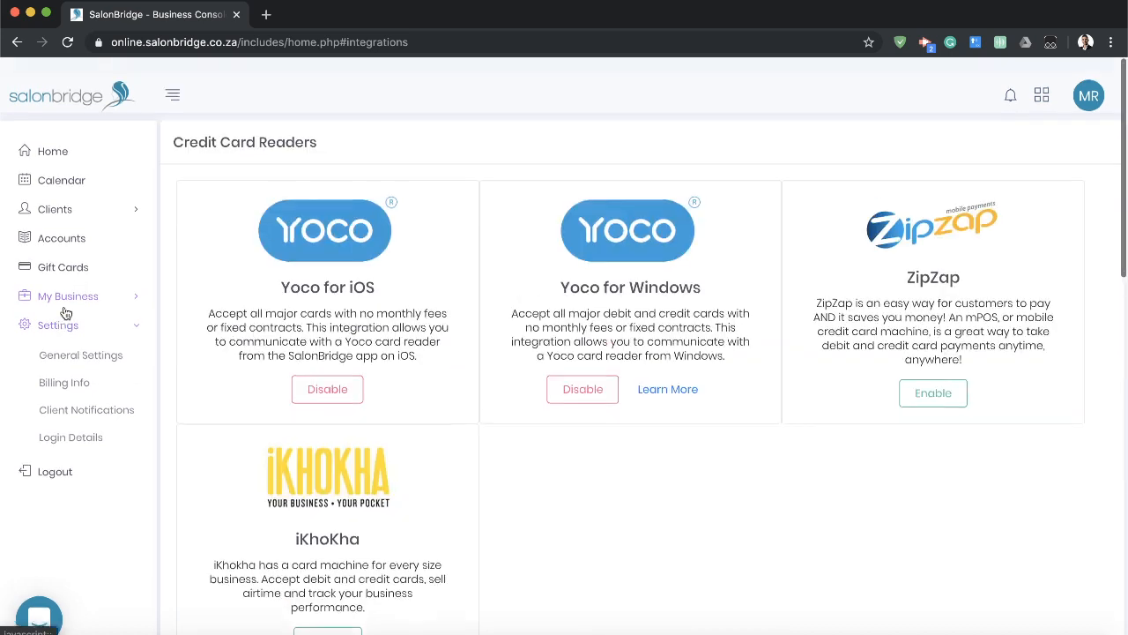
# Open the general settings and view the available start days for the business month without changing the selection.
pyautogui.click(132, 312)
pyautogui.click(127, 314)
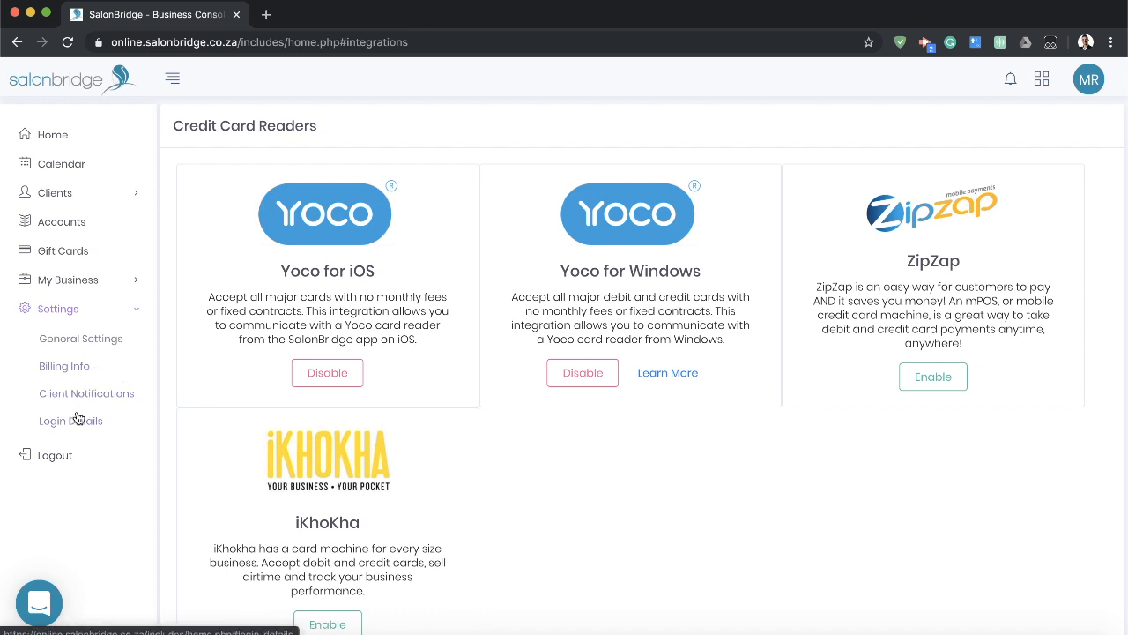
pyautogui.click(97, 342)
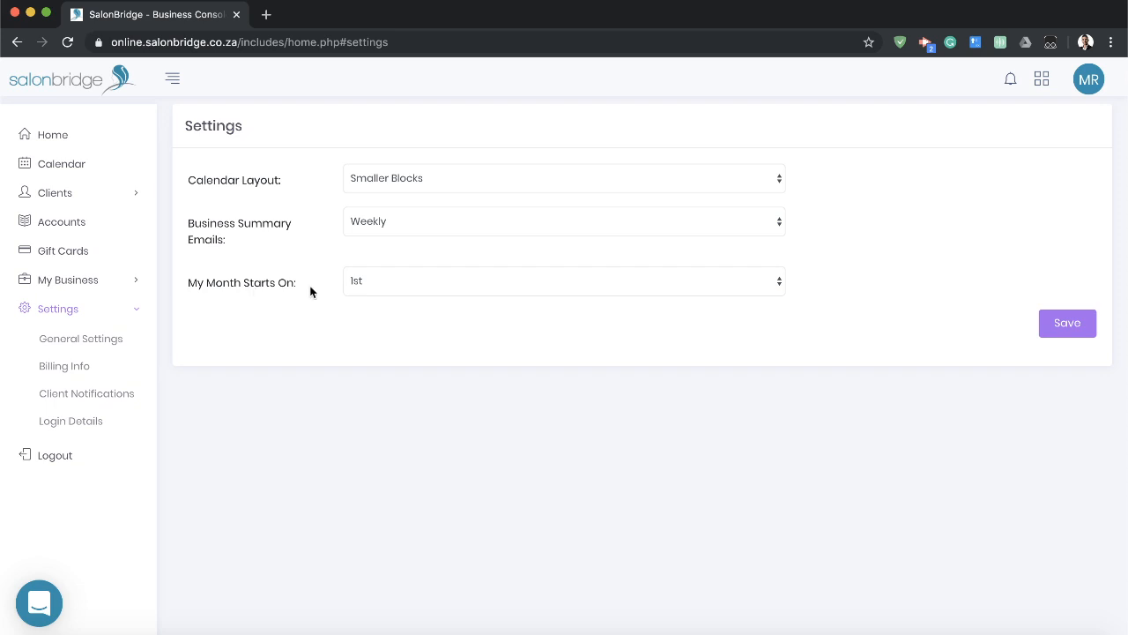
pyautogui.click(417, 282)
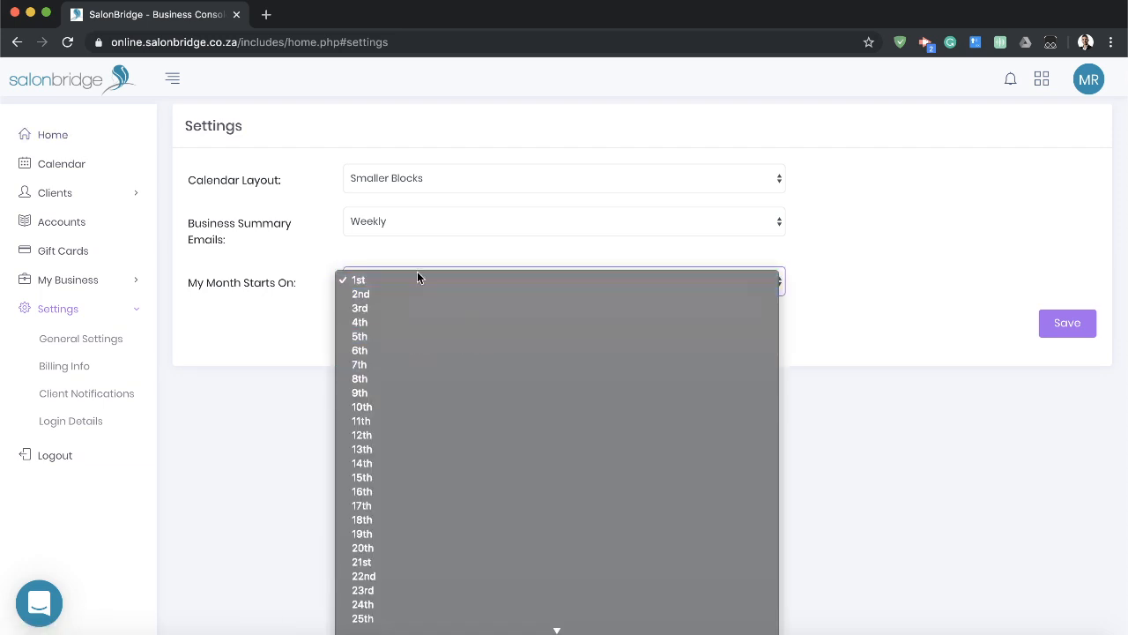
pyautogui.click(268, 278)
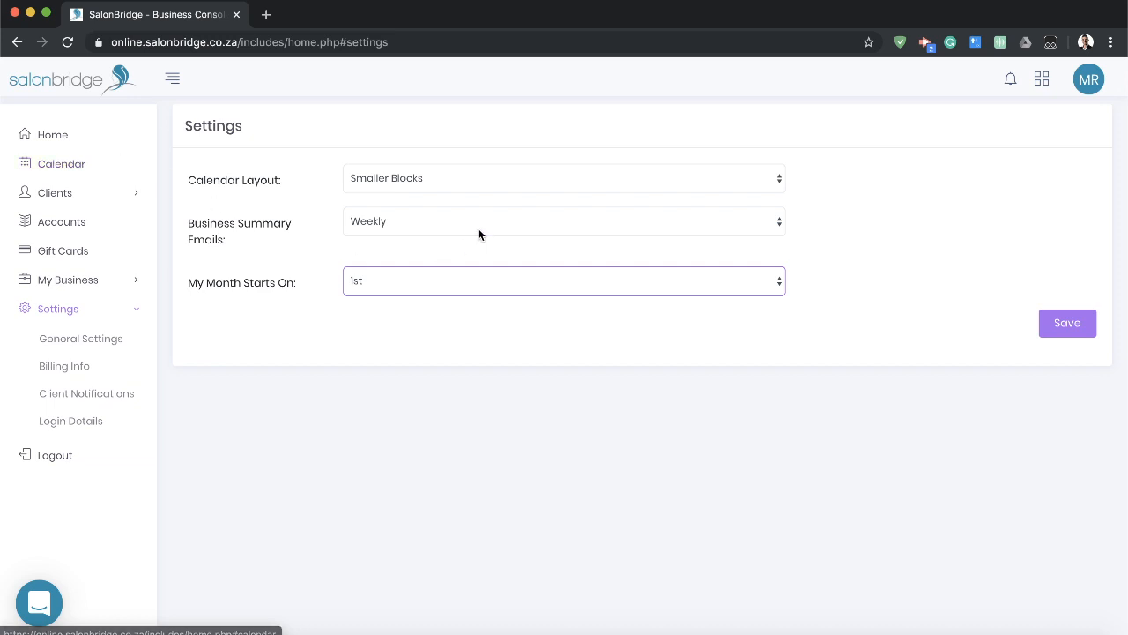
pyautogui.click(464, 325)
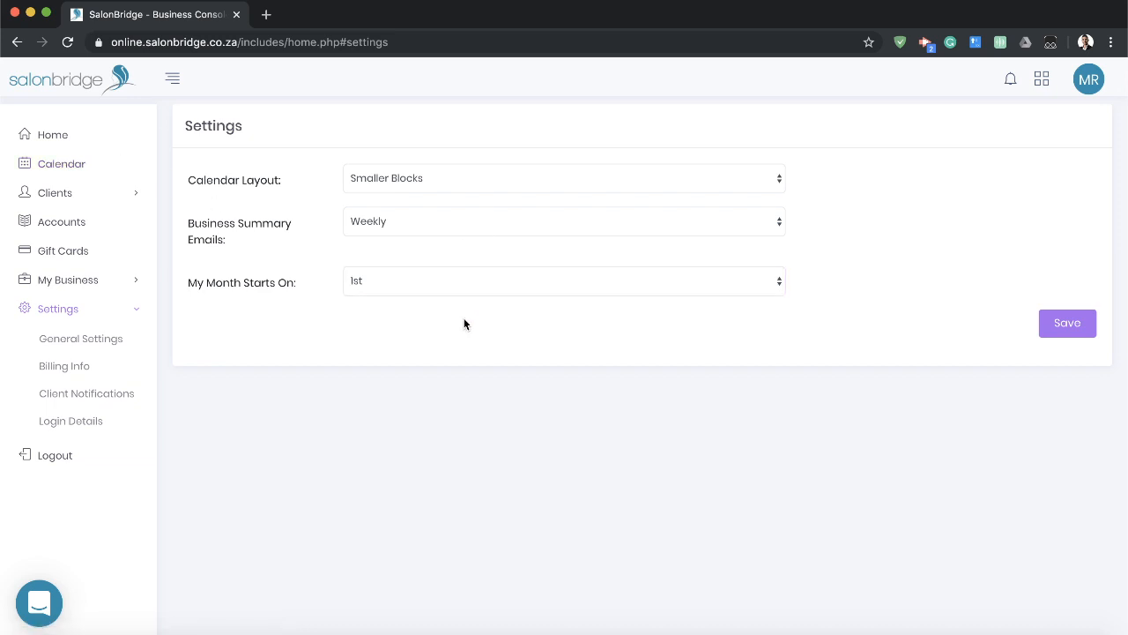
# Open the billing details page, look at the support chat window and close it again.
pyautogui.click(85, 369)
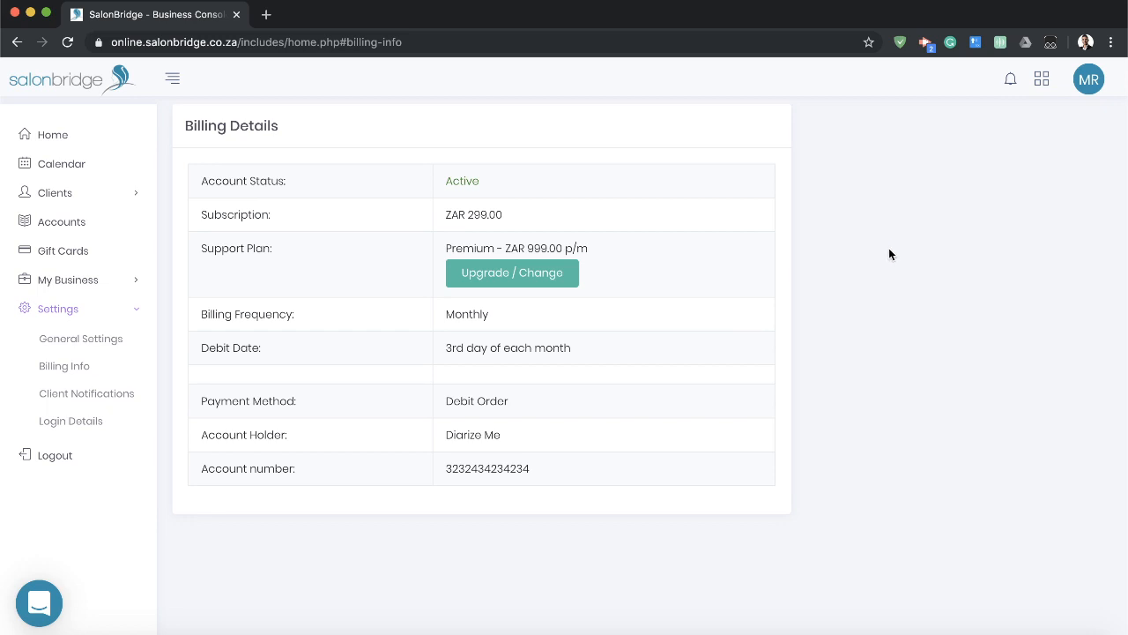
pyautogui.click(46, 608)
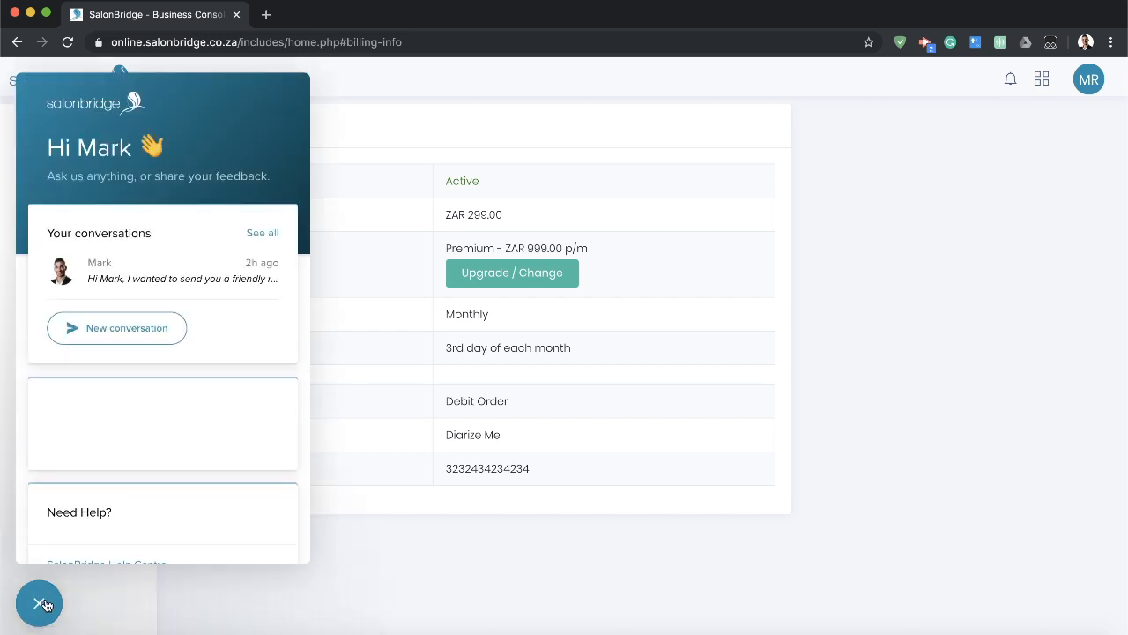
pyautogui.click(44, 604)
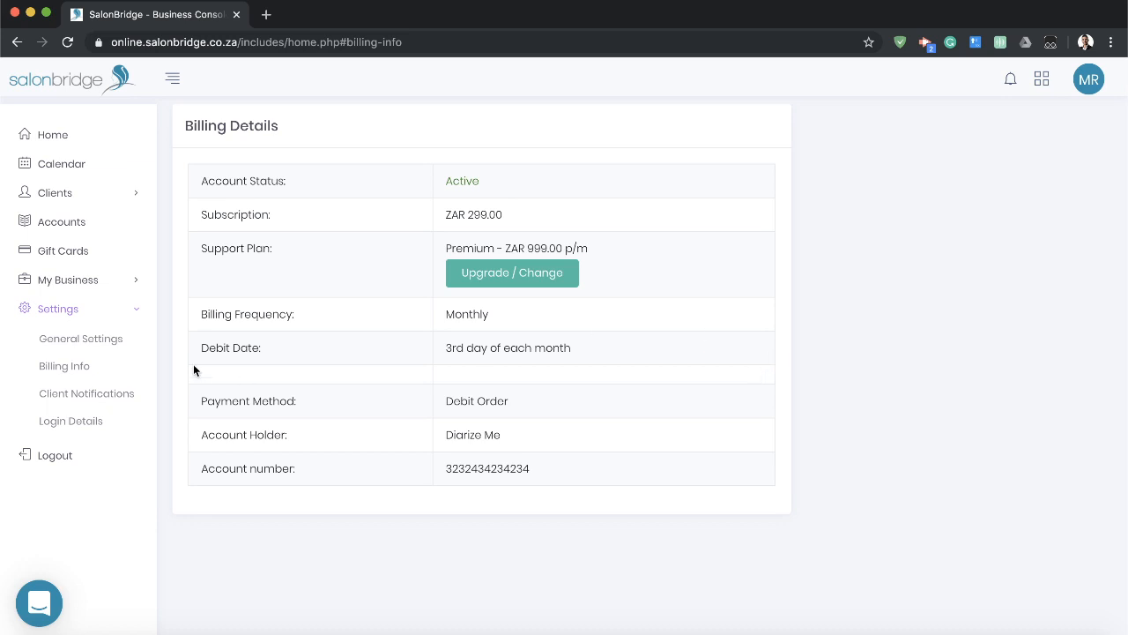
# Compare the Standard and Premium support plans from the billing details, and cancel without changing the plan.
pyautogui.click(495, 280)
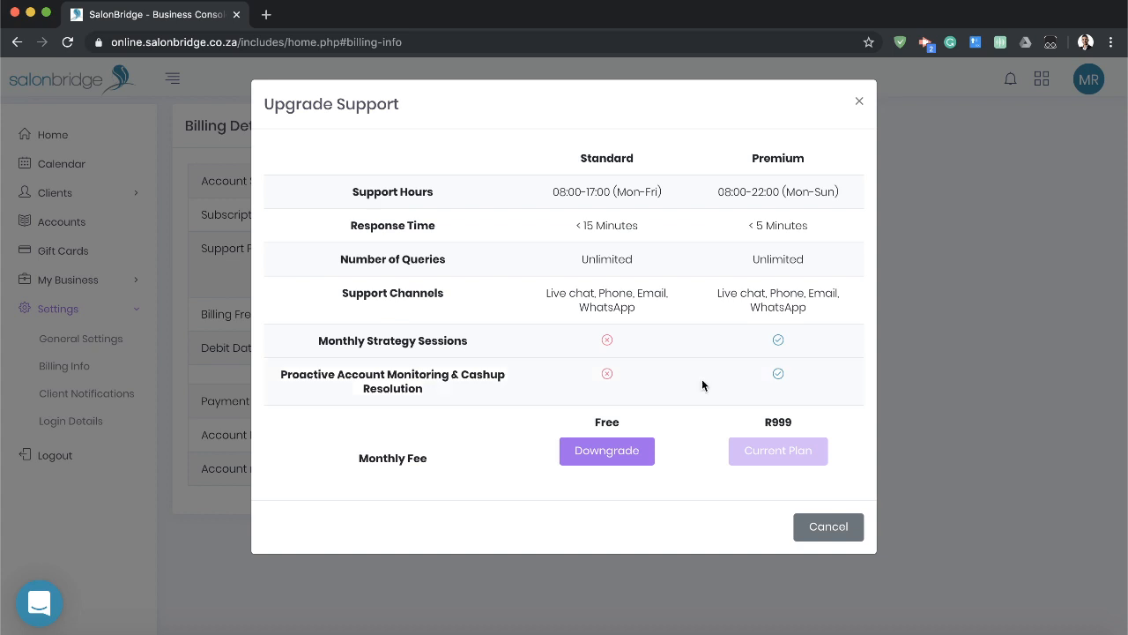
pyautogui.click(830, 535)
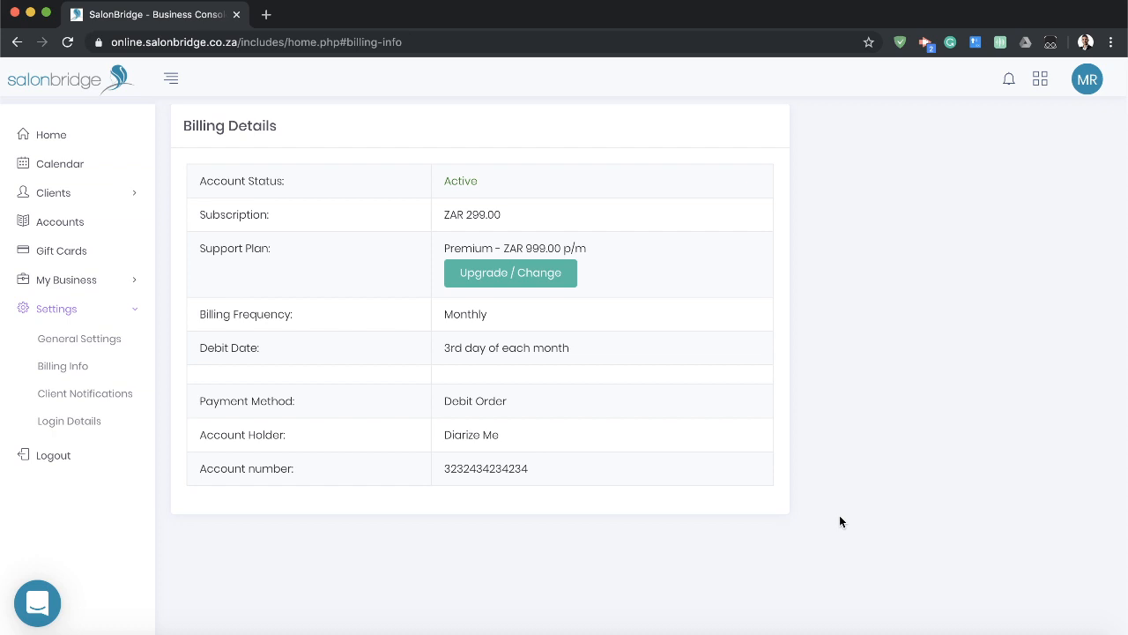
pyautogui.click(109, 314)
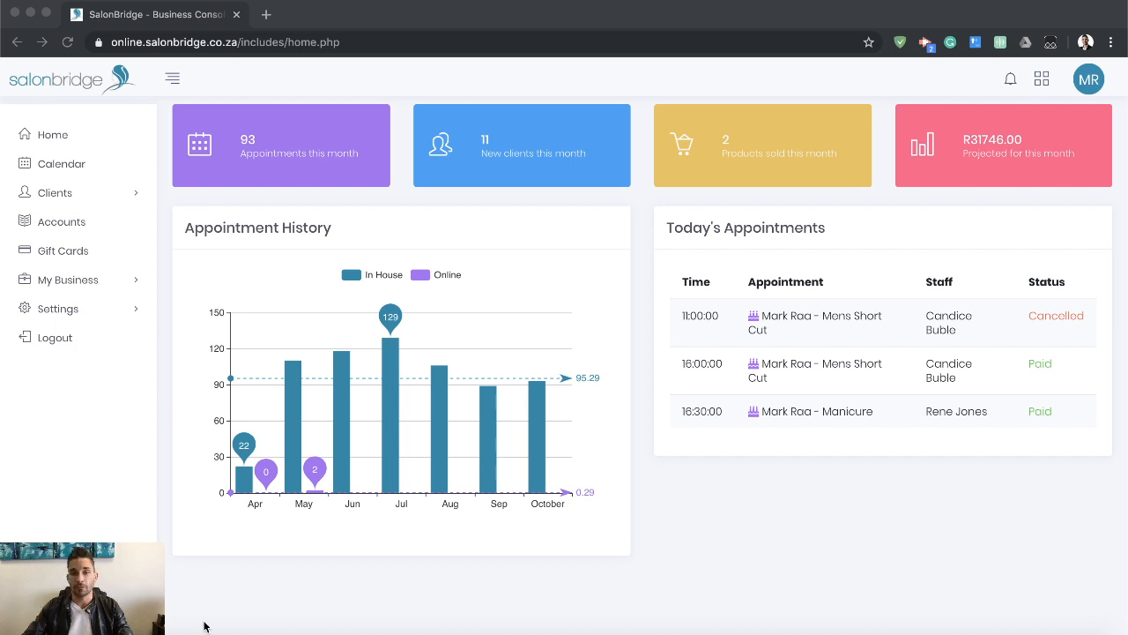
# Open the SalonBridge Help Centre from the support chat window on the home dashboard.
pyautogui.click(710, 570)
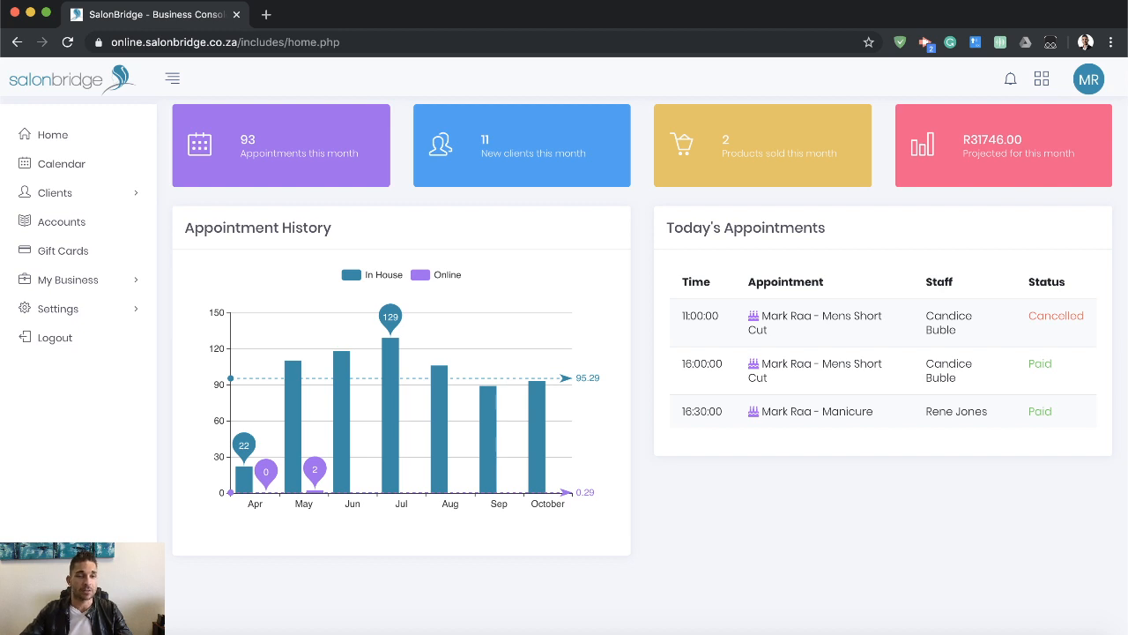
pyautogui.click(39, 596)
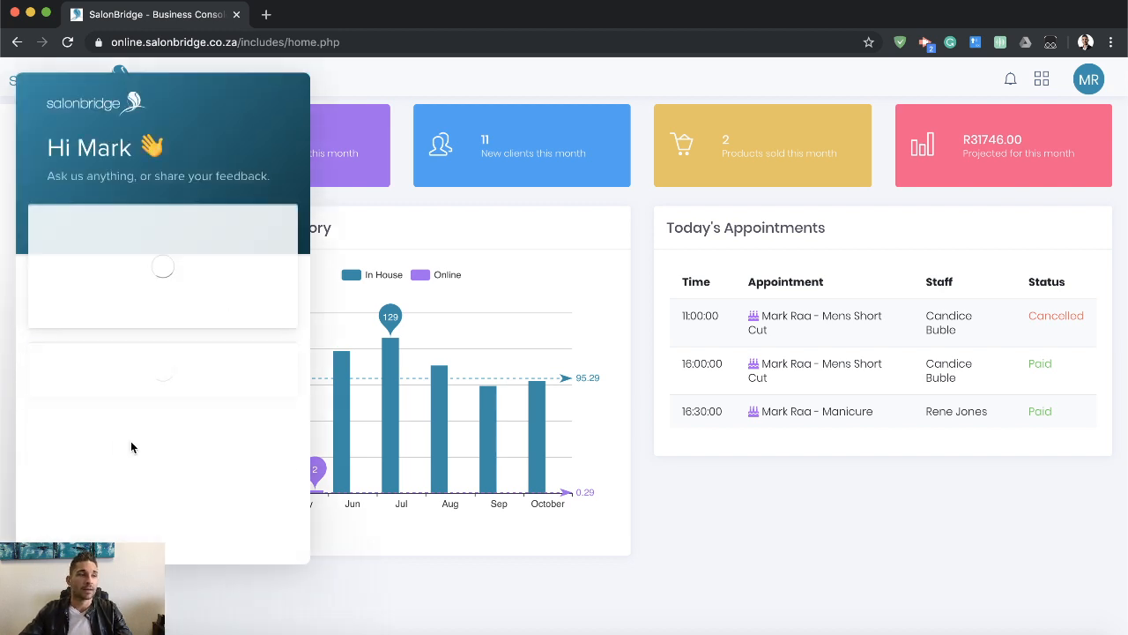
pyautogui.scroll(-2, 131, 449)
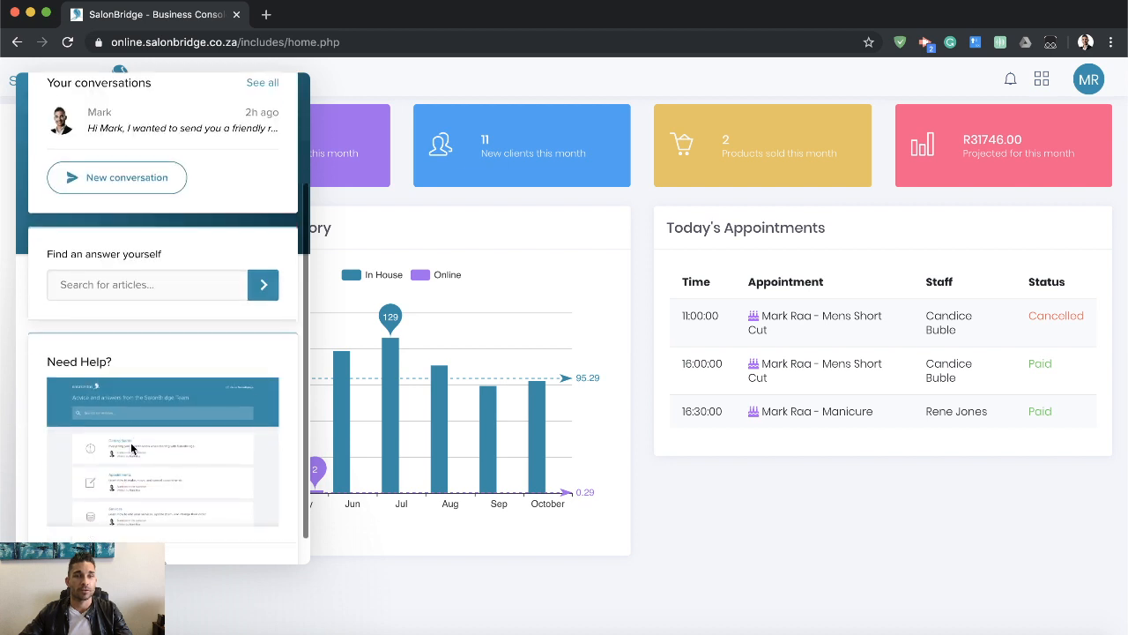
pyautogui.scroll(-1, 97, 397)
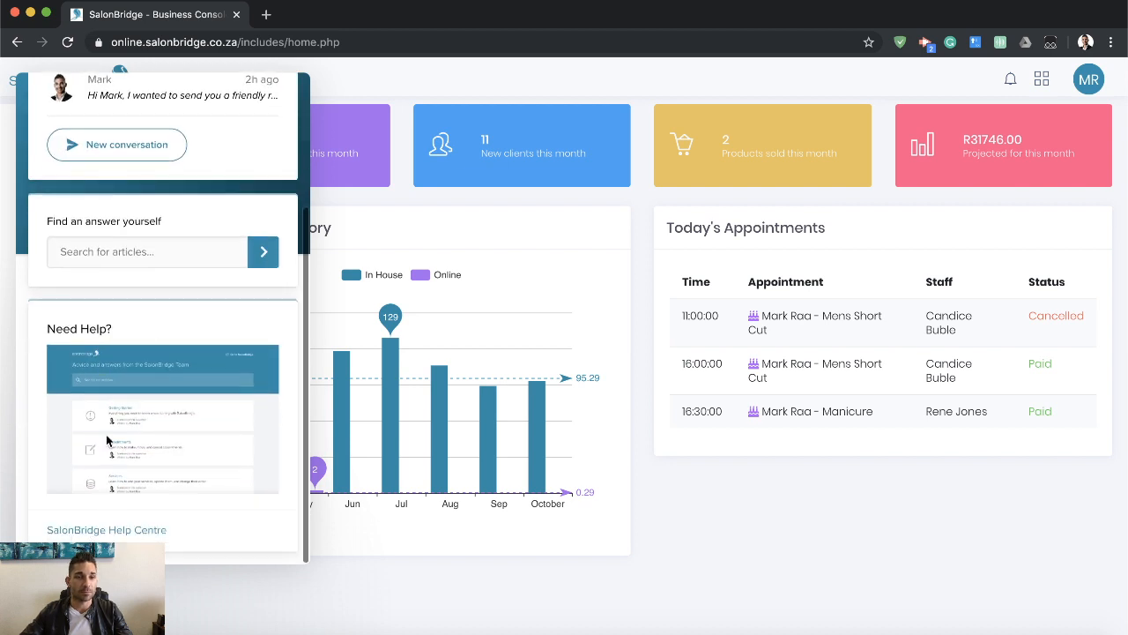
pyautogui.click(112, 530)
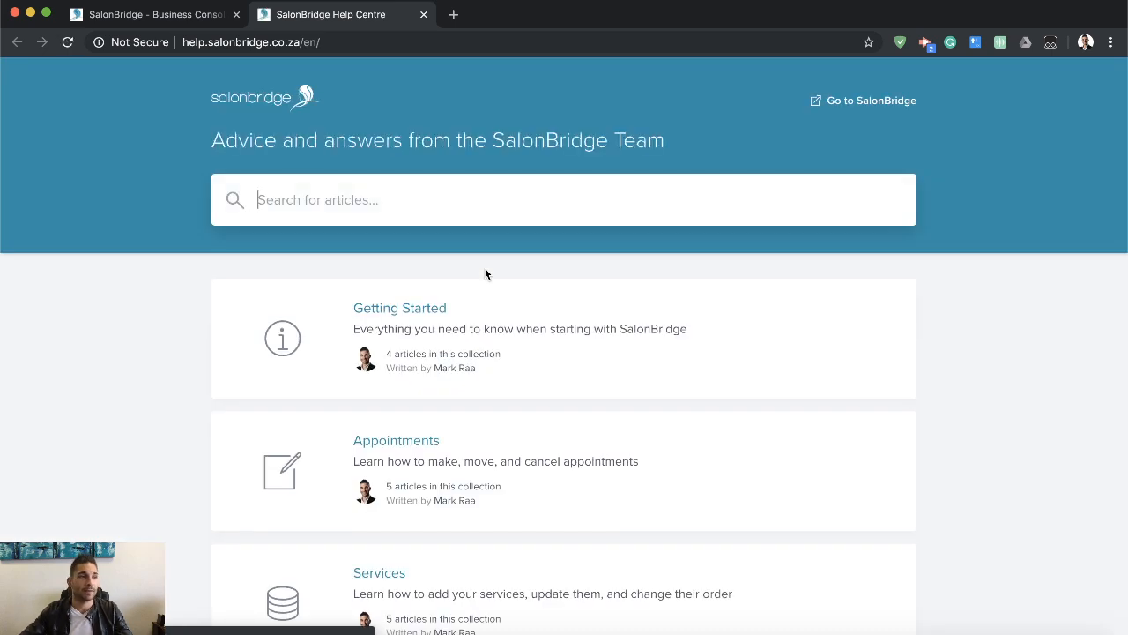
# Browse the Help Centre's article collections from Getting Started to Marketing, and close it to return to the dashboard.
pyautogui.scroll(-8, 564, 366)
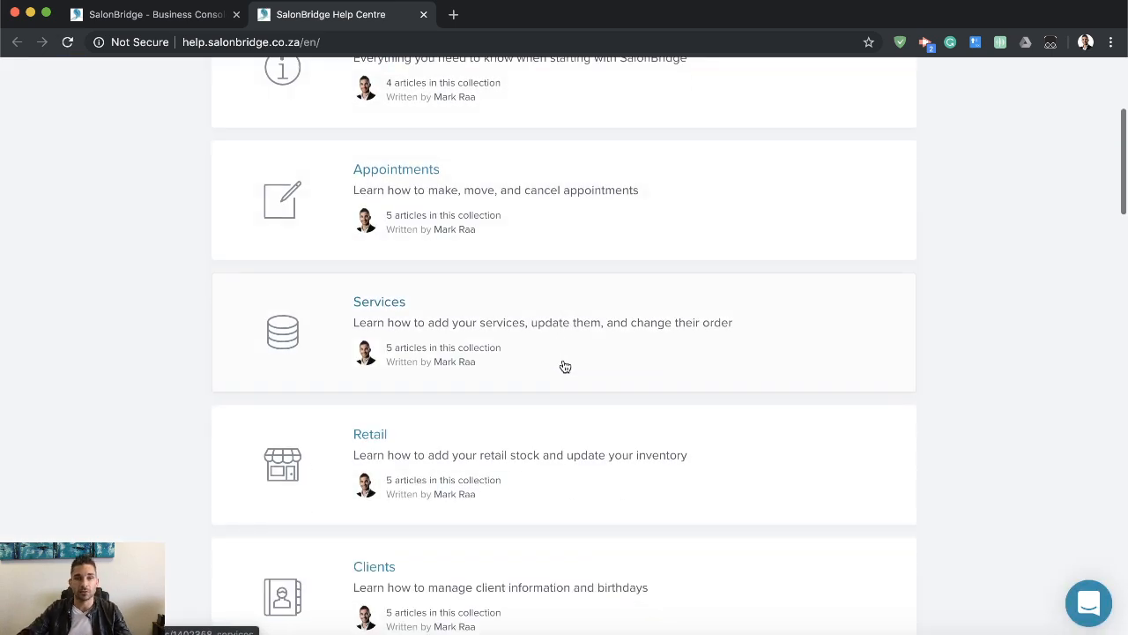
pyautogui.scroll(-7, 564, 366)
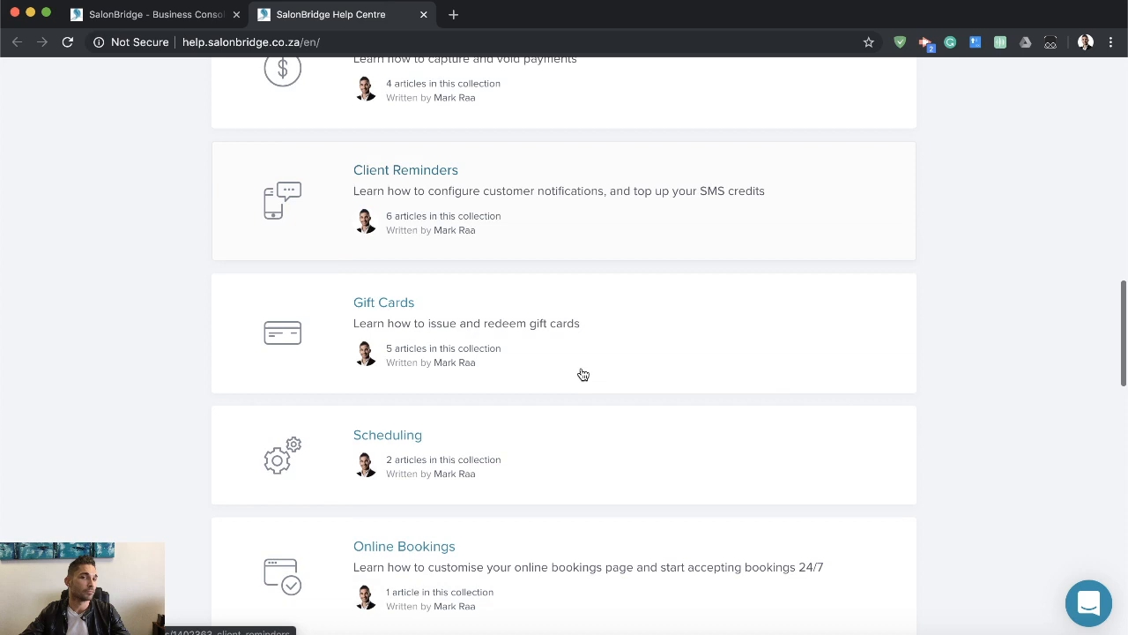
pyautogui.scroll(-2, 494, 379)
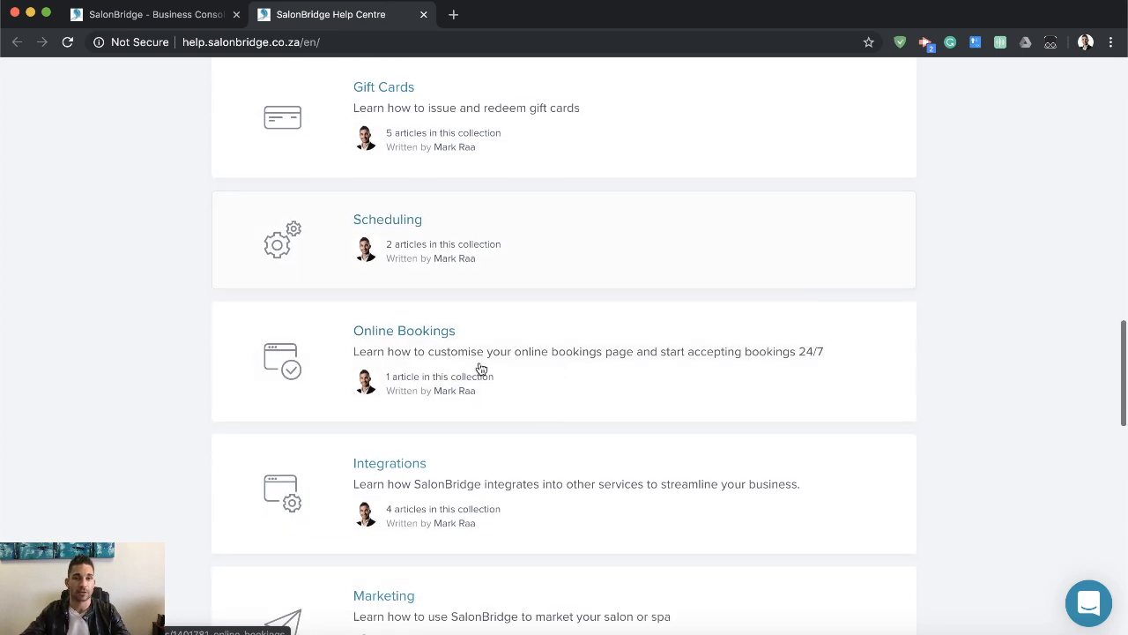
pyautogui.scroll(17, 479, 361)
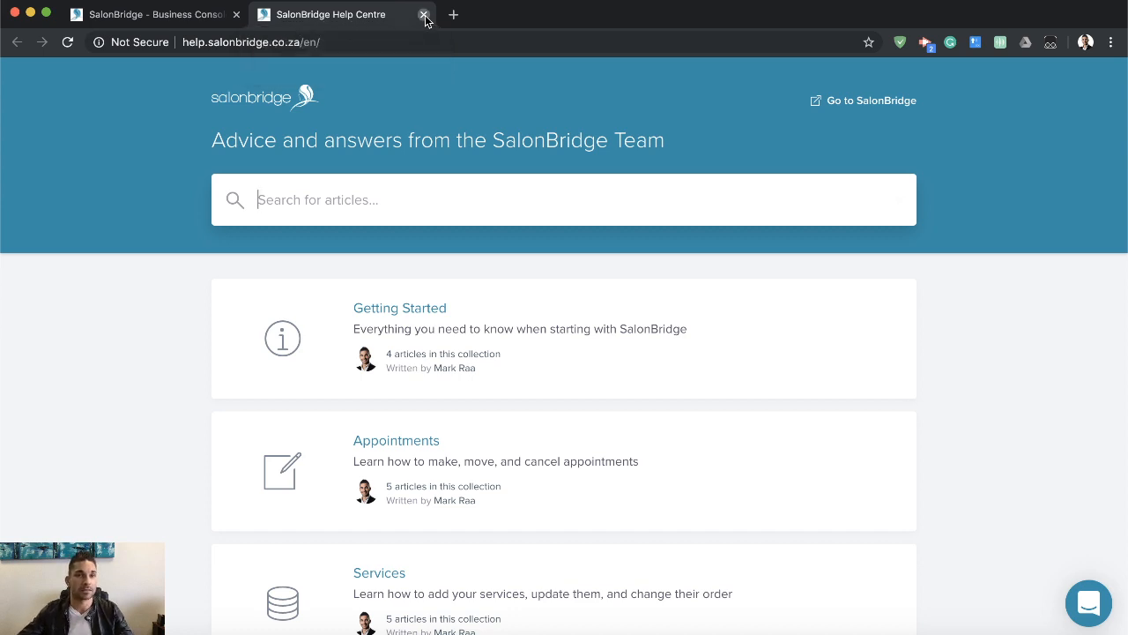
pyautogui.click(424, 16)
pyautogui.click(615, 536)
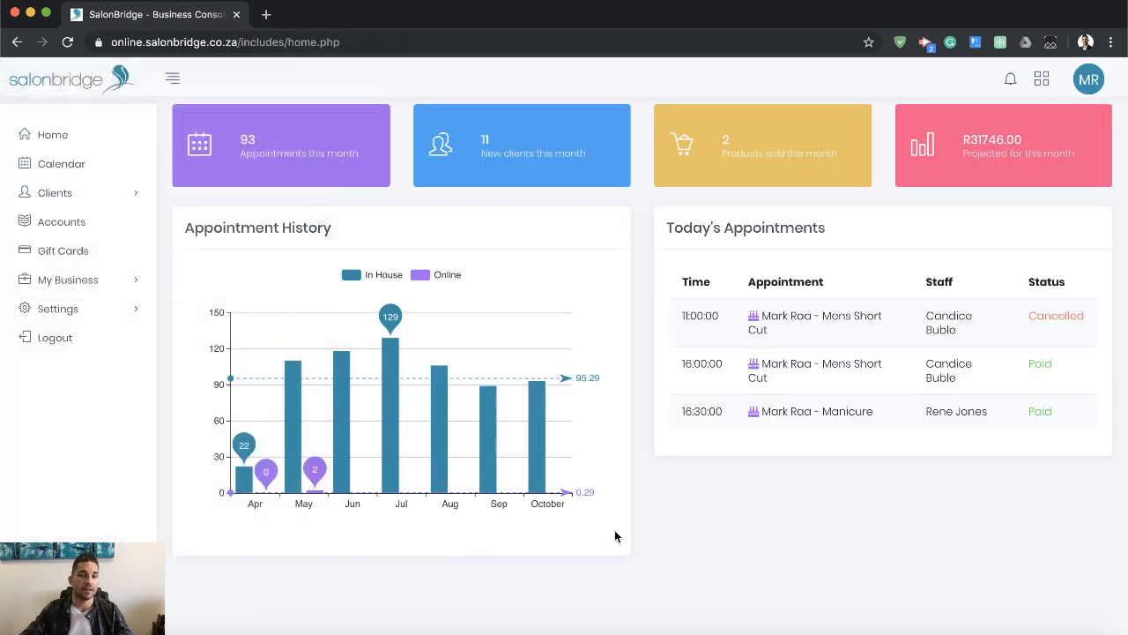
pyautogui.moveTo(535, 432)
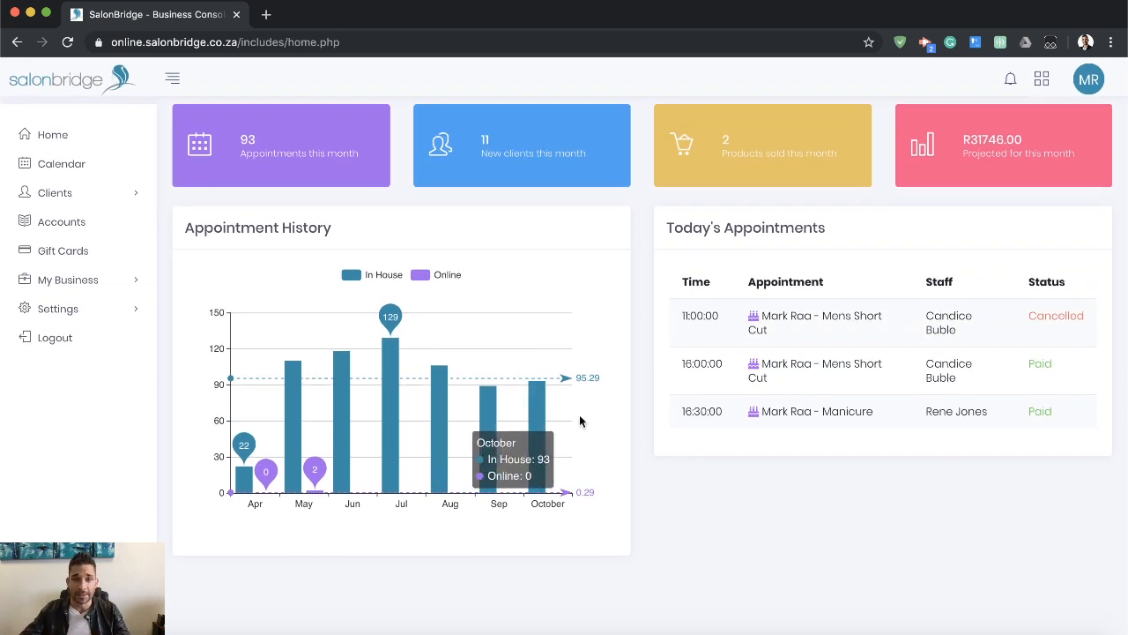